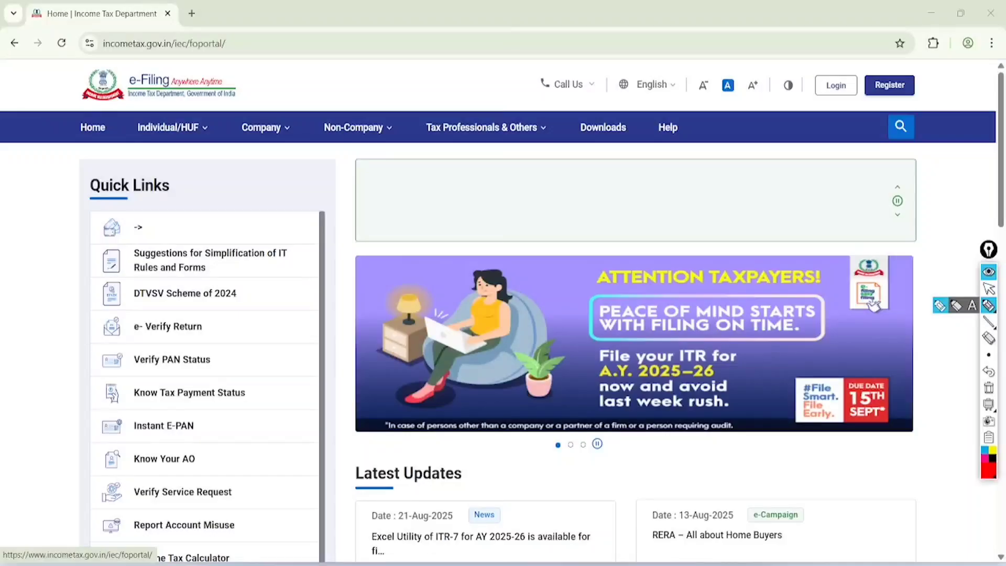
# Mark the home page's Register and Login buttons and the login page's User ID field and Continue button in red pen
pyautogui.moveTo(922, 54); pyautogui.dragTo(882, 56)
pyautogui.moveTo(822, 40); pyautogui.dragTo(882, 16)
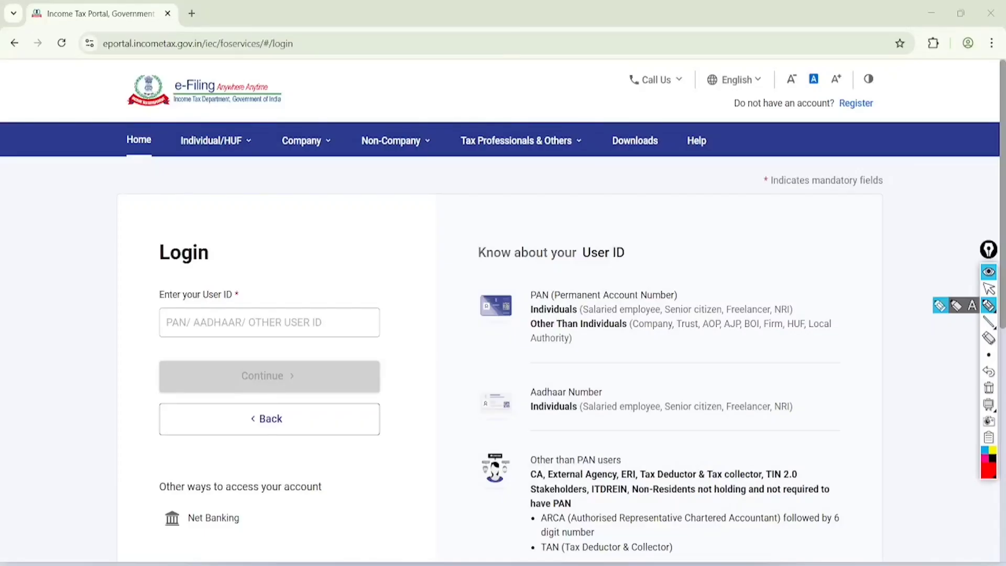
pyautogui.moveTo(247, 268)
pyautogui.mouseDown()
pyautogui.moveTo(132, 283)
pyautogui.moveTo(194, 309)
pyautogui.moveTo(237, 261)
pyautogui.mouseUp()
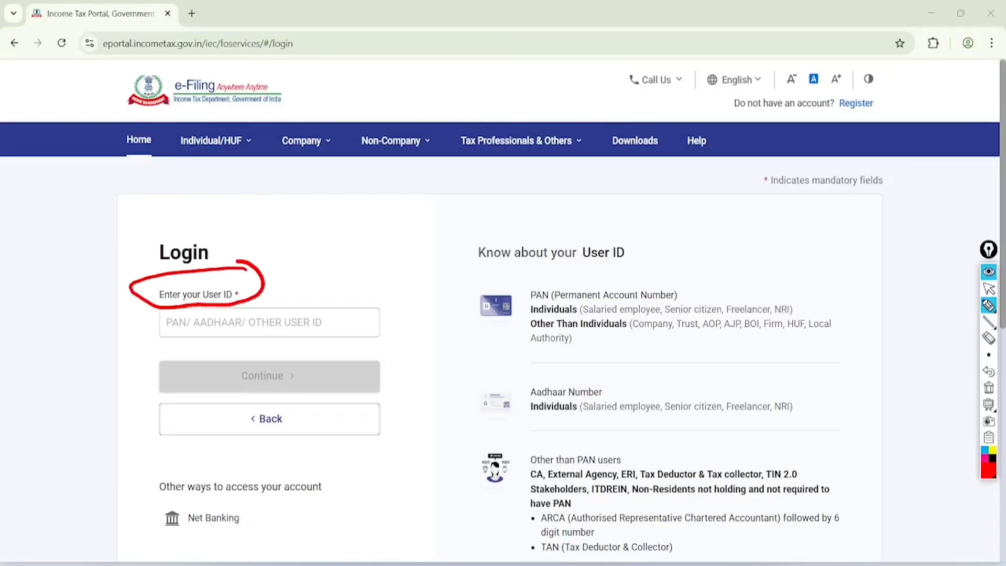
pyautogui.moveTo(278, 312); pyautogui.dragTo(346, 260)
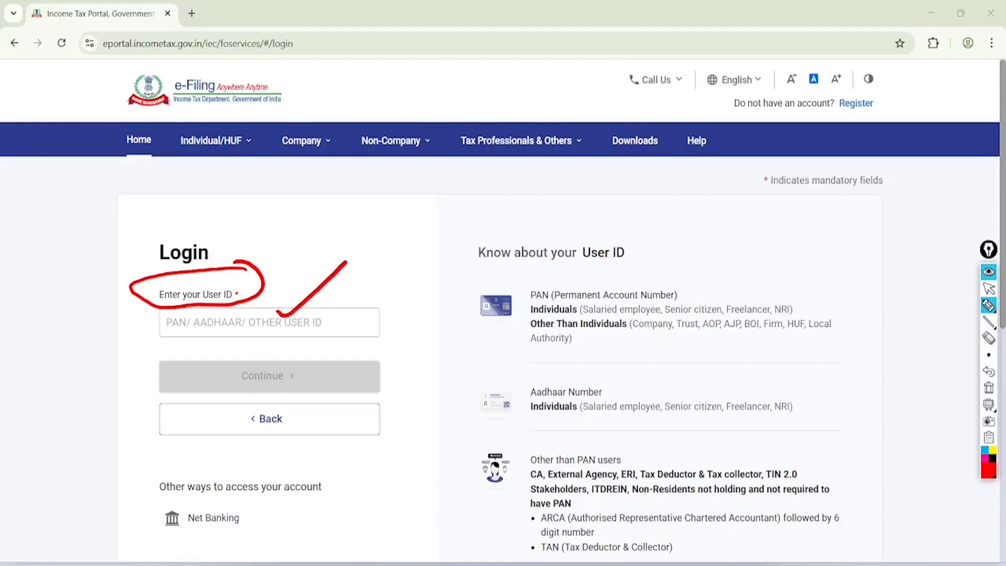
pyautogui.moveTo(290, 350)
pyautogui.mouseDown()
pyautogui.moveTo(253, 406)
pyautogui.moveTo(279, 349)
pyautogui.mouseUp()
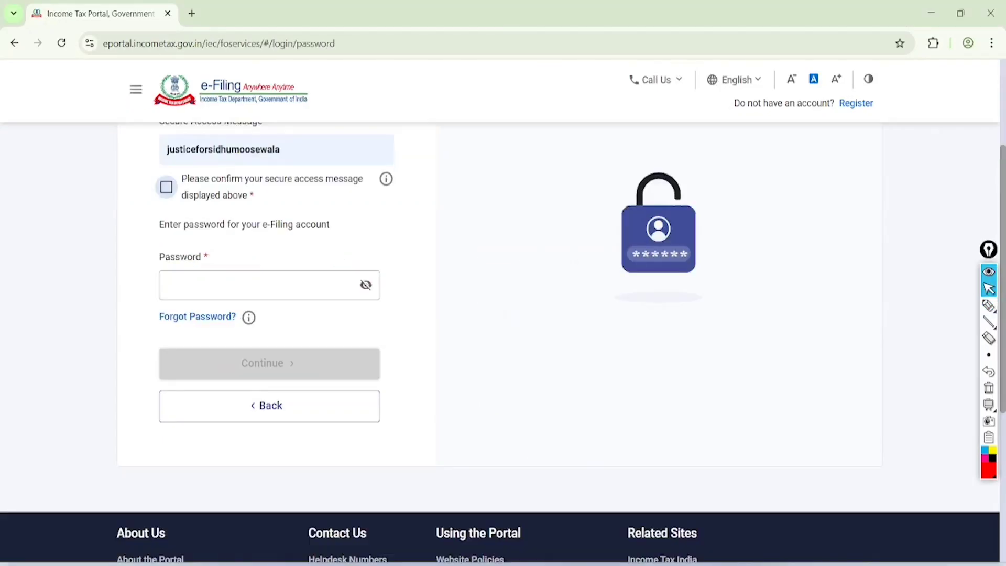
# Confirm the secure access message and temporarily mark the Password field and the Forgot Password link in red pen
pyautogui.click(166, 187)
pyautogui.click(988, 306)
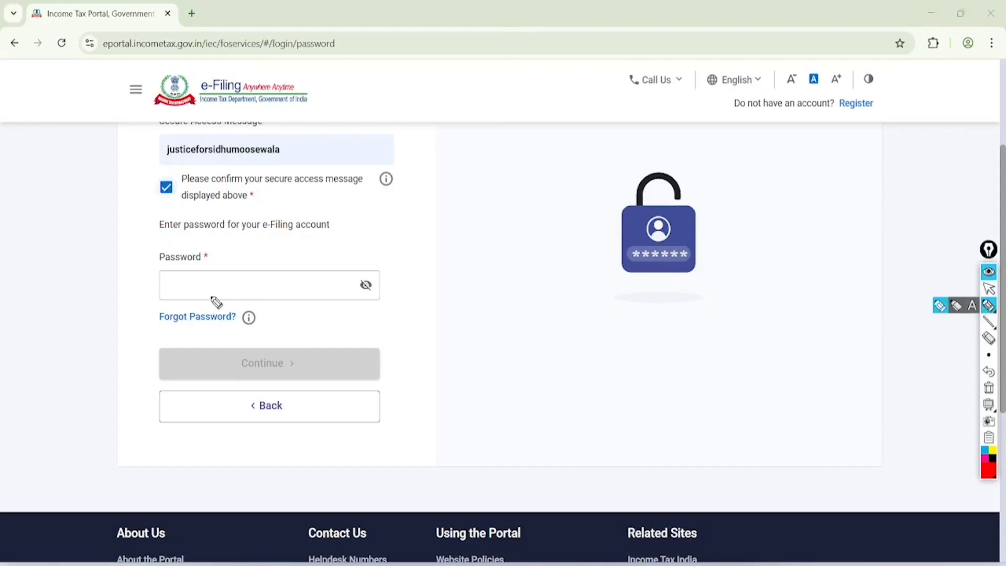
pyautogui.moveTo(228, 277); pyautogui.dragTo(295, 212)
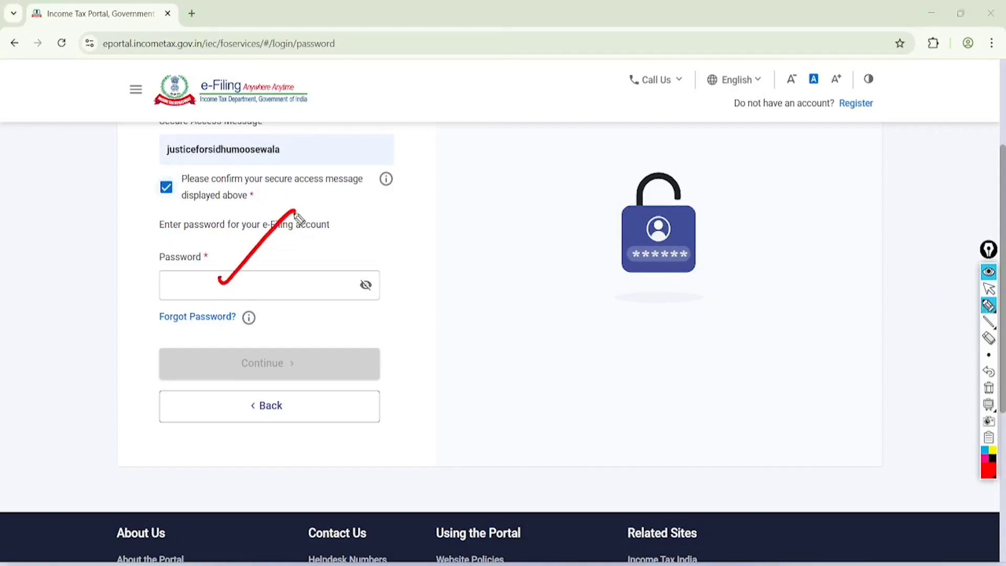
pyautogui.moveTo(213, 302)
pyautogui.mouseDown()
pyautogui.moveTo(153, 343)
pyautogui.moveTo(250, 314)
pyautogui.moveTo(168, 305)
pyautogui.mouseUp()
pyautogui.click(988, 288)
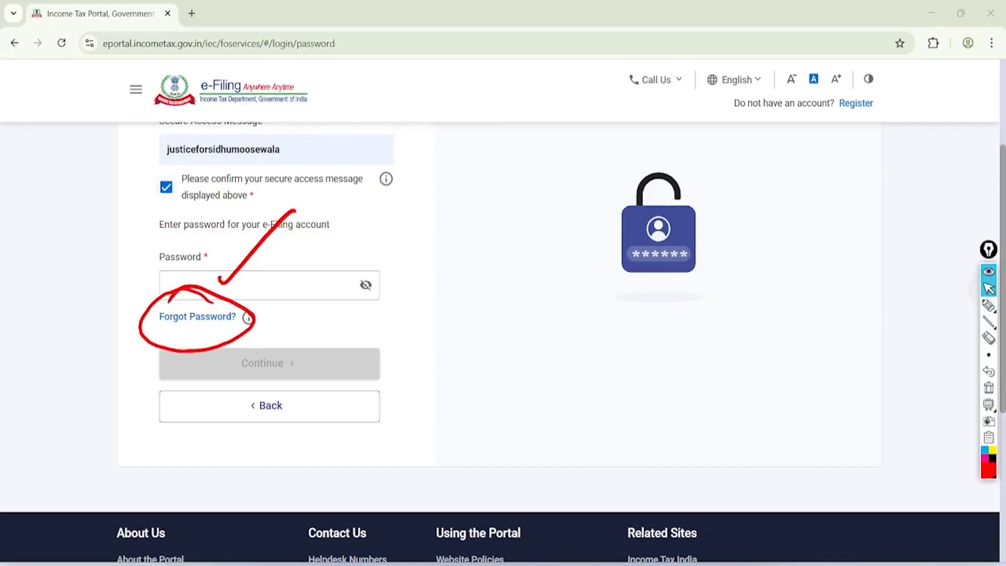
pyautogui.click(988, 387)
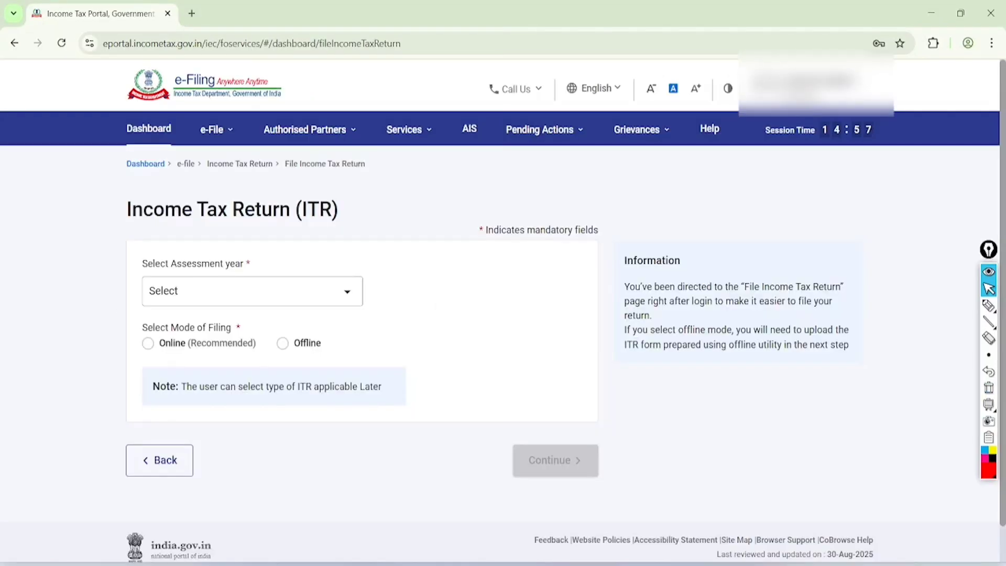
# Handwrite "AIS", "TIS" and "26AS" in red pen over the Income Tax Return page and double-underline them
pyautogui.click(988, 305)
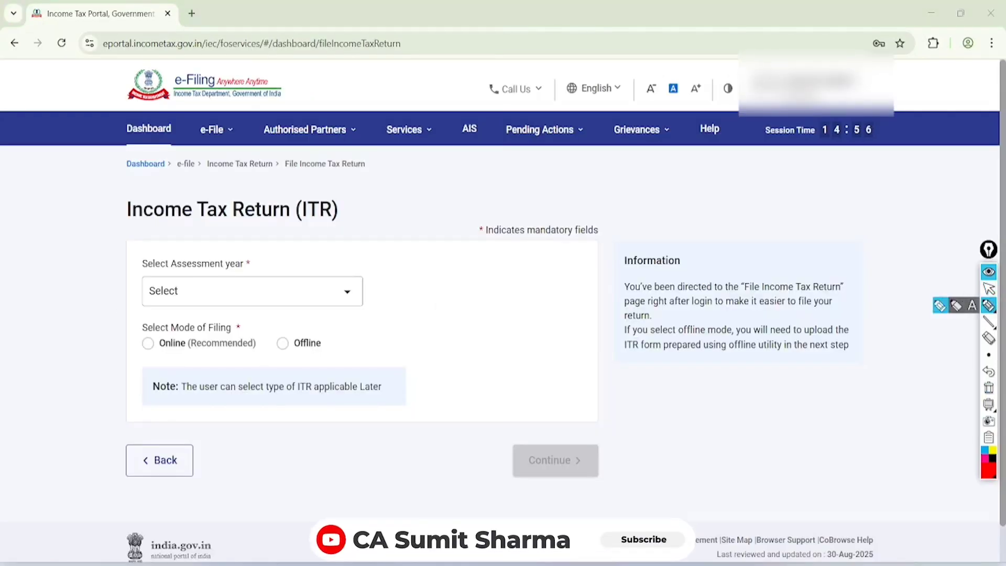
pyautogui.moveTo(369, 234)
pyautogui.mouseDown()
pyautogui.moveTo(379, 179)
pyautogui.moveTo(381, 197)
pyautogui.moveTo(398, 170)
pyautogui.moveTo(402, 196)
pyautogui.mouseUp()
pyautogui.moveTo(575, 268); pyautogui.dragTo(578, 278)
pyautogui.click(613, 268)
pyautogui.moveTo(371, 253)
pyautogui.mouseDown()
pyautogui.moveTo(393, 224)
pyautogui.moveTo(396, 266)
pyautogui.mouseUp()
pyautogui.moveTo(398, 211); pyautogui.dragTo(408, 250)
pyautogui.moveTo(412, 195); pyautogui.dragTo(409, 253)
pyautogui.moveTo(397, 287); pyautogui.dragTo(427, 310)
pyautogui.moveTo(434, 276); pyautogui.dragTo(422, 293)
pyautogui.moveTo(438, 283)
pyautogui.mouseDown()
pyautogui.moveTo(454, 247)
pyautogui.moveTo(447, 268)
pyautogui.mouseUp()
pyautogui.moveTo(429, 310); pyautogui.dragTo(489, 242)
pyautogui.moveTo(446, 318); pyautogui.dragTo(498, 257)
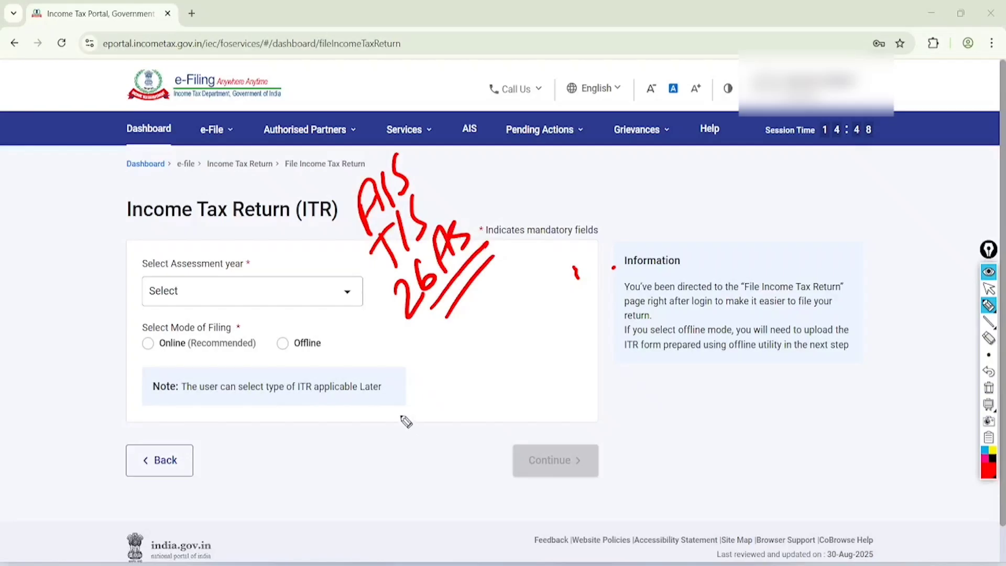
# Handwrite "Broker" and "P&L" in red, underline both words, and circle "P&L"
pyautogui.moveTo(399, 390)
pyautogui.mouseDown()
pyautogui.moveTo(422, 419)
pyautogui.moveTo(437, 377)
pyautogui.moveTo(524, 312)
pyautogui.mouseUp()
pyautogui.moveTo(434, 439); pyautogui.dragTo(509, 342)
pyautogui.moveTo(452, 440); pyautogui.dragTo(511, 357)
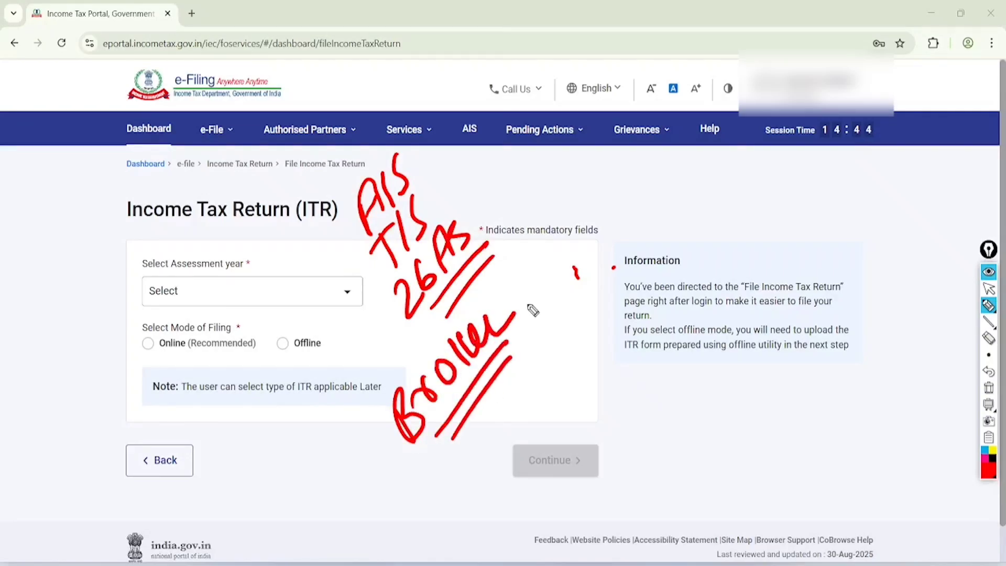
pyautogui.moveTo(560, 190)
pyautogui.mouseDown()
pyautogui.moveTo(551, 215)
pyautogui.moveTo(569, 185)
pyautogui.moveTo(603, 198)
pyautogui.moveTo(631, 146)
pyautogui.mouseUp()
pyautogui.moveTo(571, 228); pyautogui.dragTo(629, 169)
pyautogui.moveTo(582, 249); pyautogui.dragTo(621, 202)
pyautogui.moveTo(607, 110)
pyautogui.mouseDown()
pyautogui.moveTo(555, 272)
pyautogui.moveTo(582, 107)
pyautogui.mouseUp()
pyautogui.moveTo(592, 309)
pyautogui.mouseDown()
pyautogui.moveTo(666, 237)
pyautogui.moveTo(605, 325)
pyautogui.mouseUp()
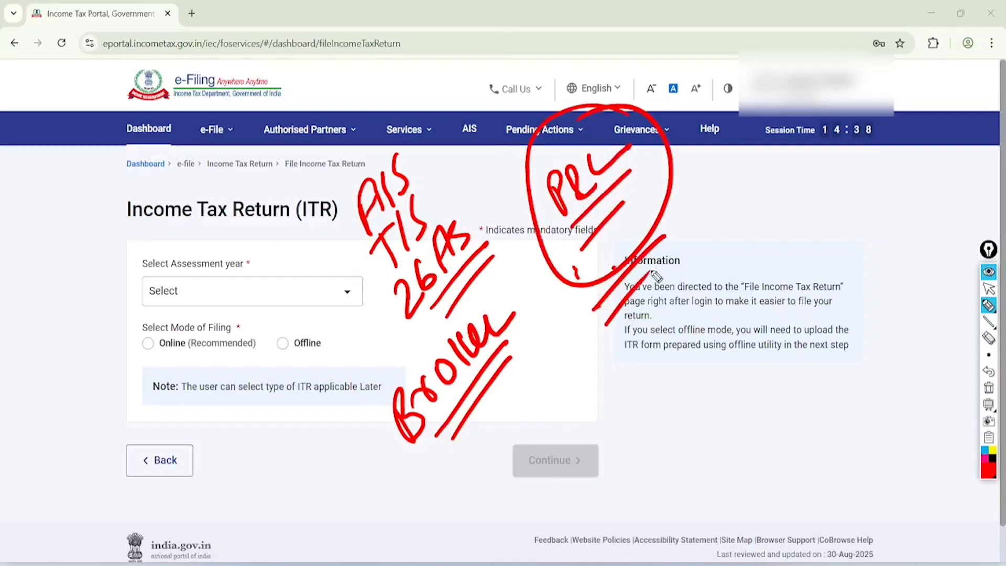
# Handwrite "Sale" with a short note beneath it and clear all annotations from the screen
pyautogui.moveTo(724, 167)
pyautogui.mouseDown()
pyautogui.moveTo(716, 224)
pyautogui.moveTo(810, 155)
pyautogui.mouseUp()
pyautogui.moveTo(739, 235)
pyautogui.mouseDown()
pyautogui.moveTo(750, 269)
pyautogui.moveTo(757, 258)
pyautogui.moveTo(760, 298)
pyautogui.mouseUp()
pyautogui.moveTo(775, 242); pyautogui.dragTo(839, 206)
pyautogui.hotkey('ctrl', 'shift', '2')
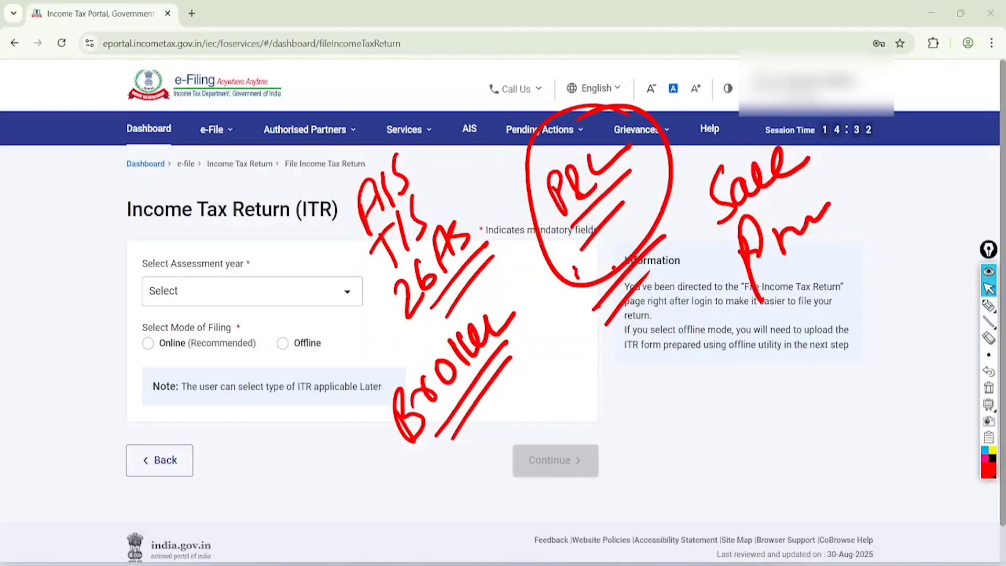
pyautogui.click(988, 387)
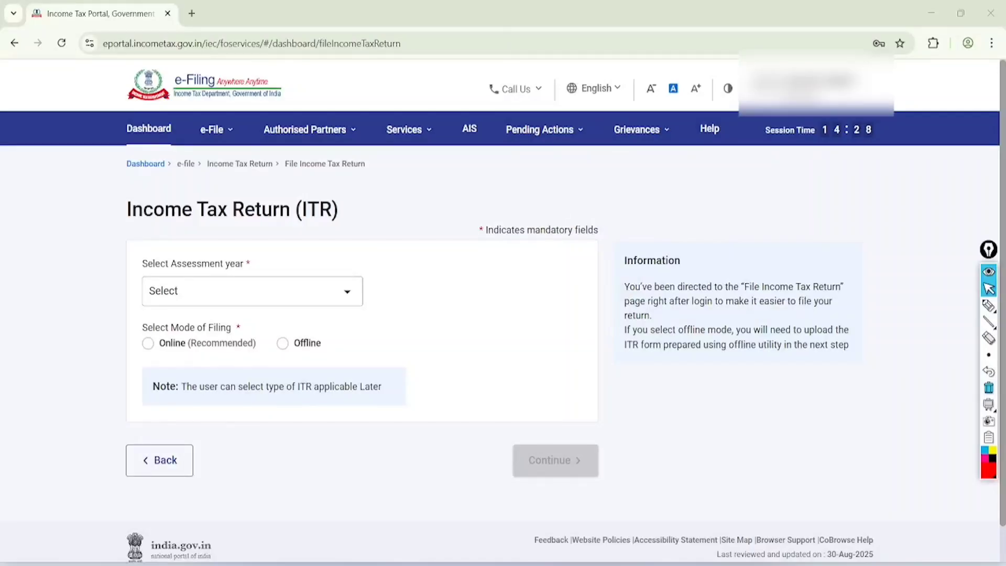
# Open the AIS instructions on the Compliance Portal and temporarily circle the AIS option beside Instructions in red
pyautogui.click(470, 129)
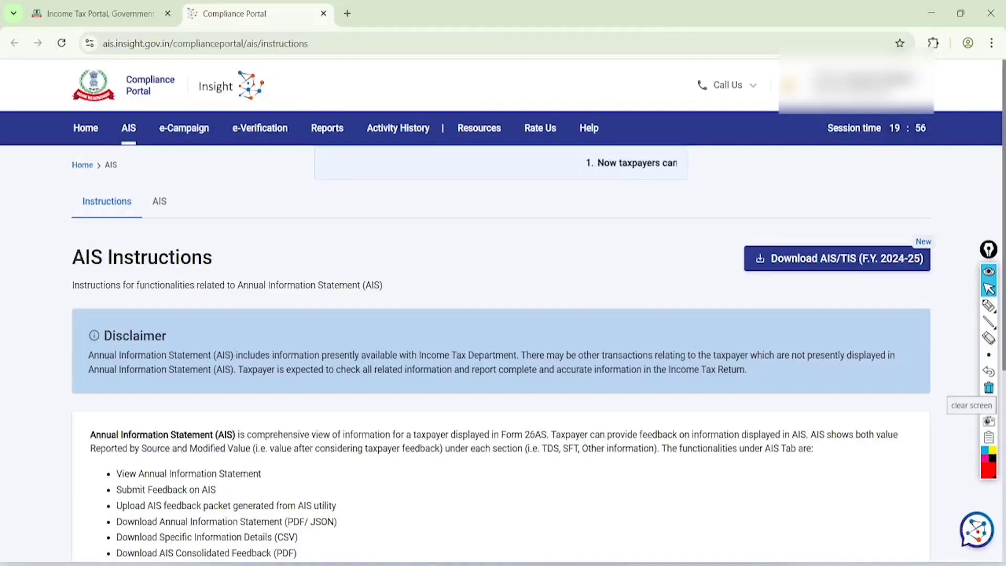
pyautogui.click(988, 306)
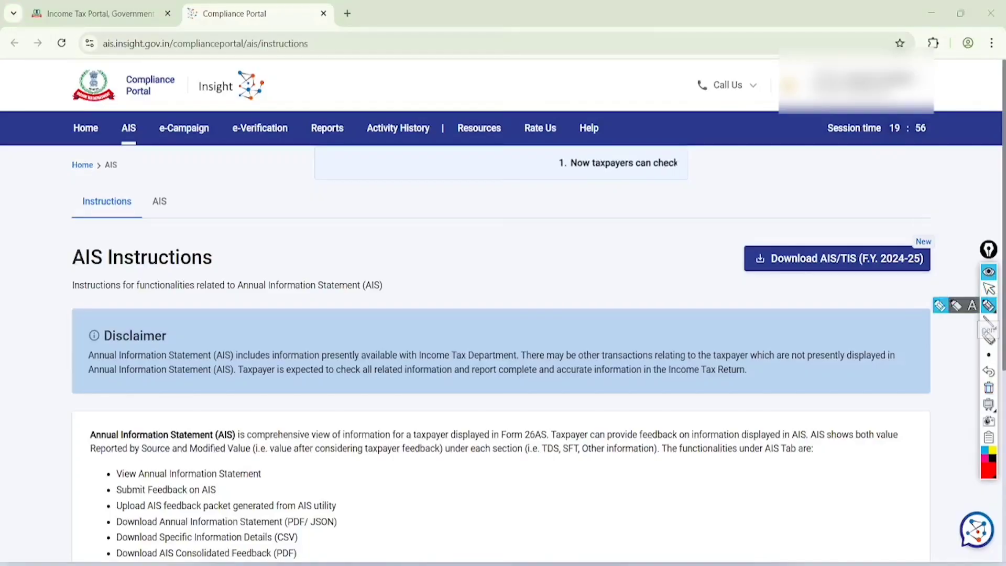
pyautogui.moveTo(176, 159)
pyautogui.mouseDown()
pyautogui.moveTo(181, 137)
pyautogui.moveTo(135, 176)
pyautogui.mouseUp()
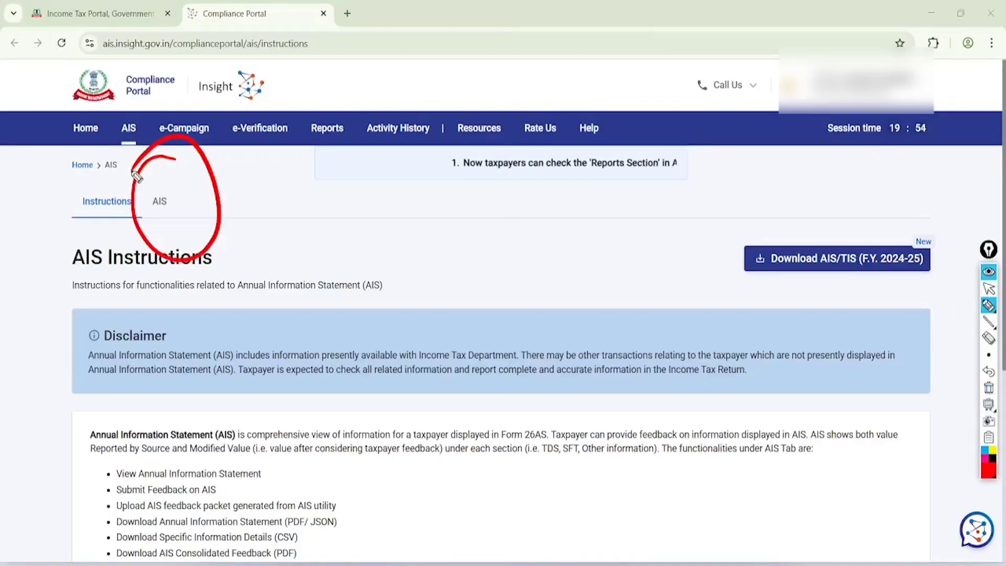
pyautogui.click(988, 288)
pyautogui.click(988, 388)
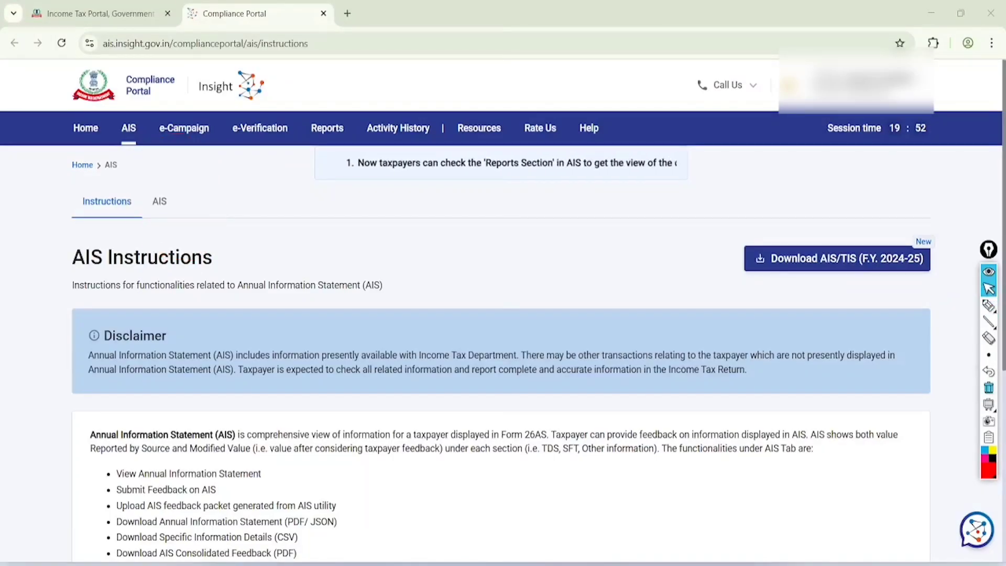
# Open the Annual Information Statement page and temporarily circle F.Y. 2024-25 and Taxpayer Information Summary in red
pyautogui.click(160, 202)
pyautogui.click(988, 306)
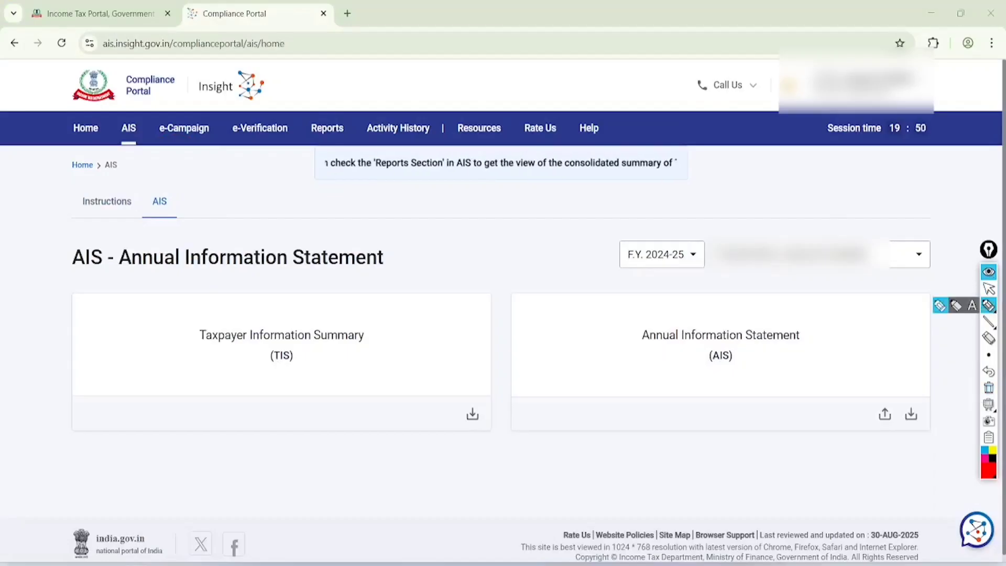
pyautogui.moveTo(704, 179)
pyautogui.mouseDown()
pyautogui.moveTo(649, 294)
pyautogui.moveTo(715, 231)
pyautogui.mouseUp()
pyautogui.moveTo(325, 266)
pyautogui.mouseDown()
pyautogui.moveTo(196, 321)
pyautogui.moveTo(260, 263)
pyautogui.mouseUp()
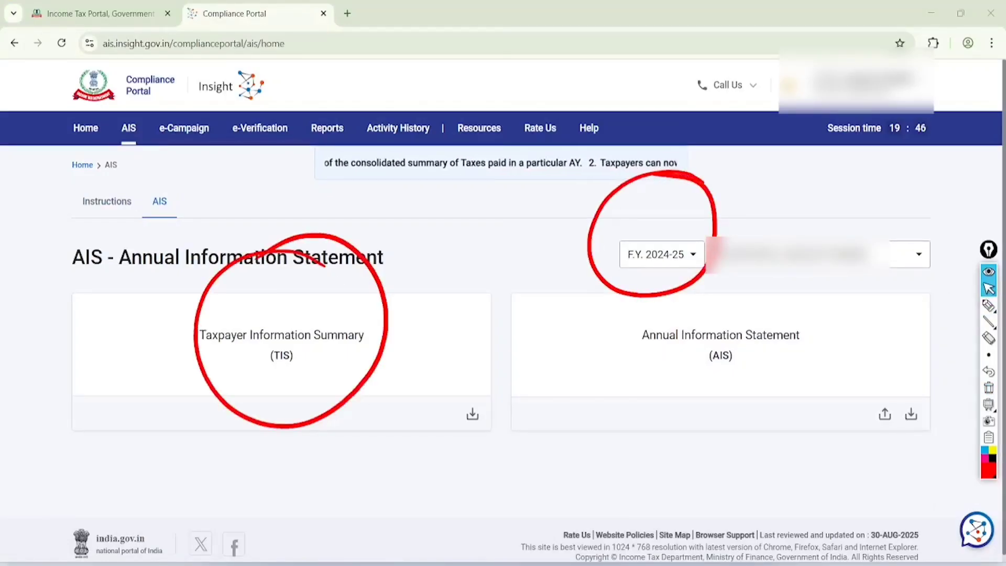
pyautogui.click(988, 288)
pyautogui.click(988, 388)
# Open the Taxpayer Information Summary and draw red ticks beside the savings bank interest and the securities and mutual funds purchase entries
pyautogui.click(298, 353)
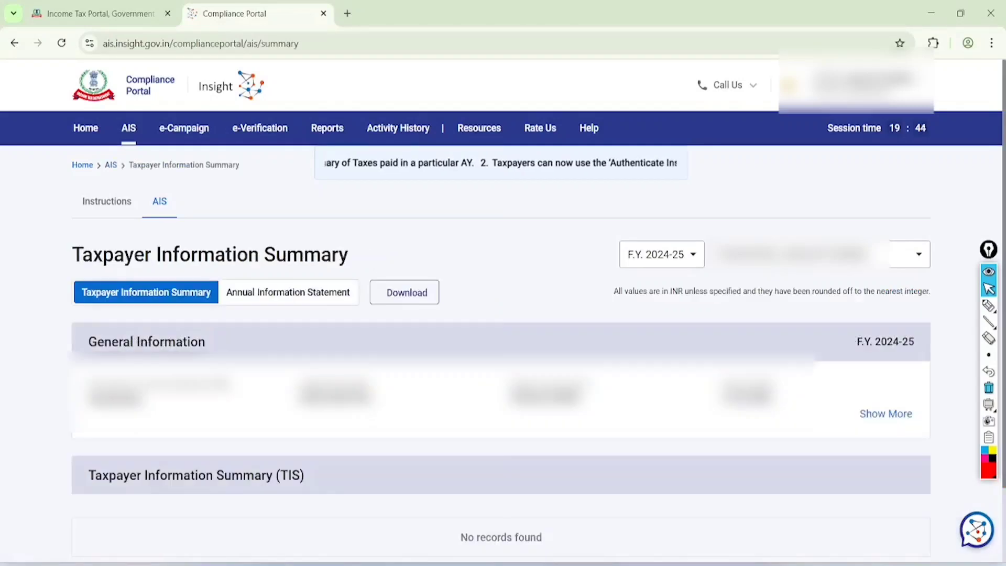
pyautogui.scroll(-2, 503, 314)
pyautogui.scroll(-2, 500, 367)
pyautogui.scroll(1, 500, 367)
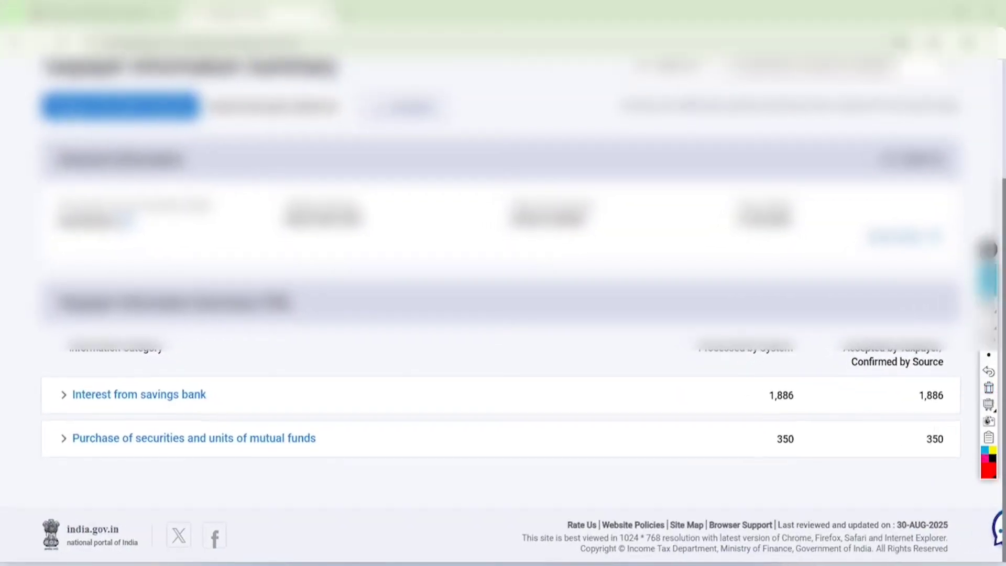
pyautogui.click(988, 305)
pyautogui.moveTo(202, 373); pyautogui.dragTo(280, 295)
pyautogui.moveTo(242, 430)
pyautogui.mouseDown()
pyautogui.moveTo(257, 441)
pyautogui.moveTo(318, 351)
pyautogui.mouseUp()
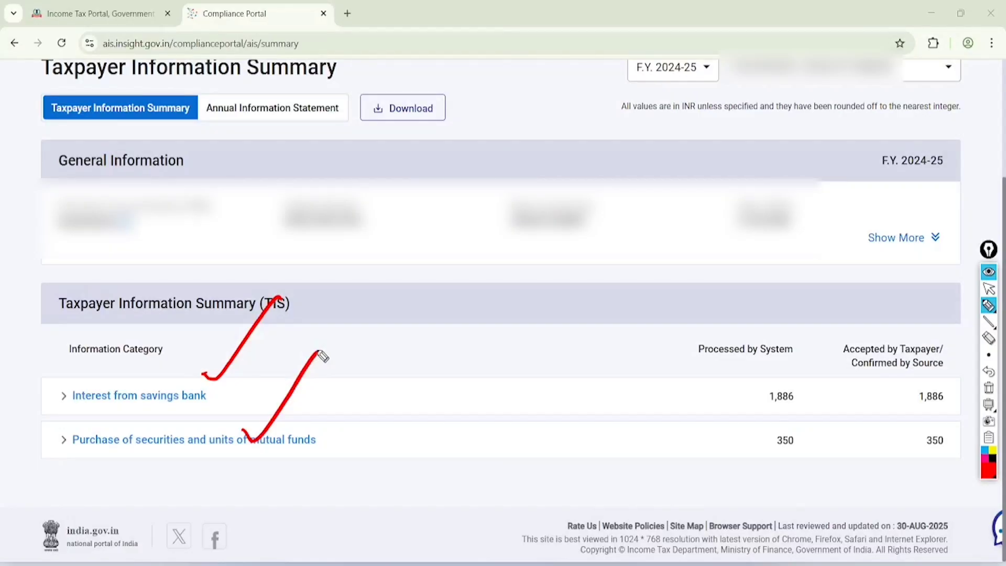
# Handwrite "ITR" over the summary, circle and underline it in red, and clear all annotations
pyautogui.moveTo(385, 304); pyautogui.dragTo(399, 338)
pyautogui.moveTo(419, 286)
pyautogui.mouseDown()
pyautogui.moveTo(405, 321)
pyautogui.moveTo(458, 286)
pyautogui.mouseUp()
pyautogui.moveTo(451, 235)
pyautogui.mouseDown()
pyautogui.moveTo(359, 344)
pyautogui.moveTo(415, 259)
pyautogui.mouseUp()
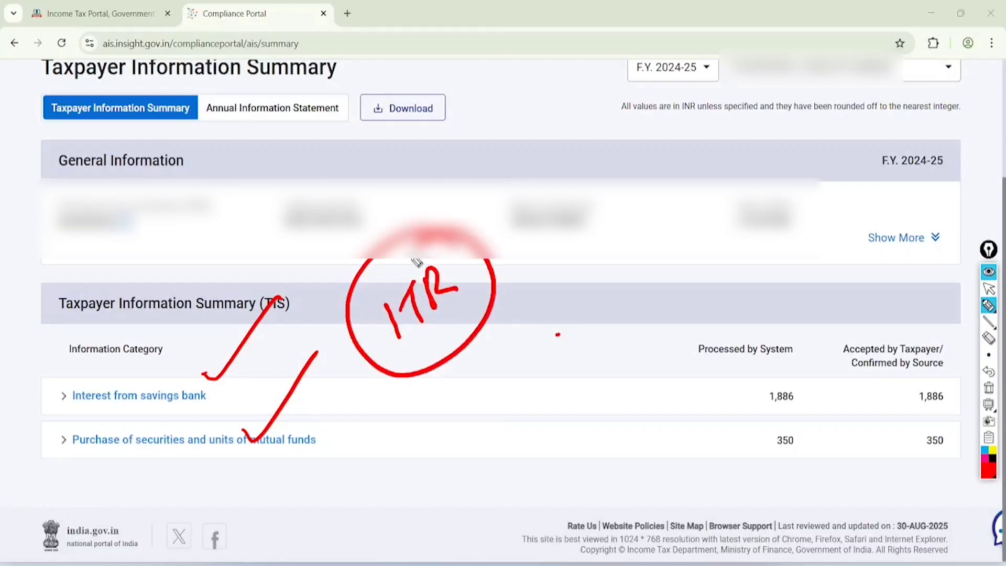
pyautogui.moveTo(430, 338)
pyautogui.mouseDown()
pyautogui.moveTo(461, 303)
pyautogui.moveTo(464, 311)
pyautogui.mouseUp()
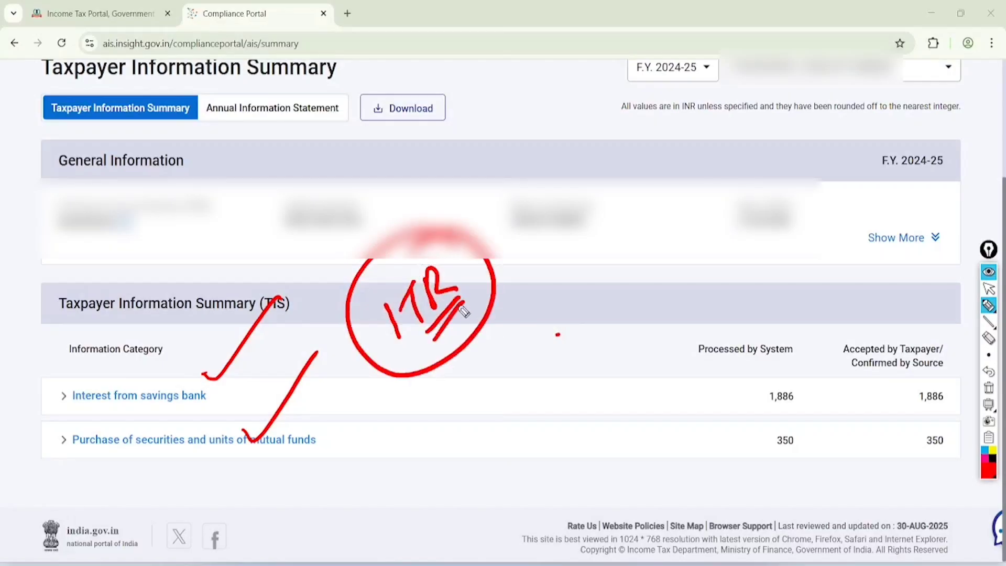
pyautogui.click(987, 291)
pyautogui.click(989, 388)
# Return to the e-Filing portal, show the Income Tax Returns options, and temporarily circle View Form 26AS in red
pyautogui.click(100, 14)
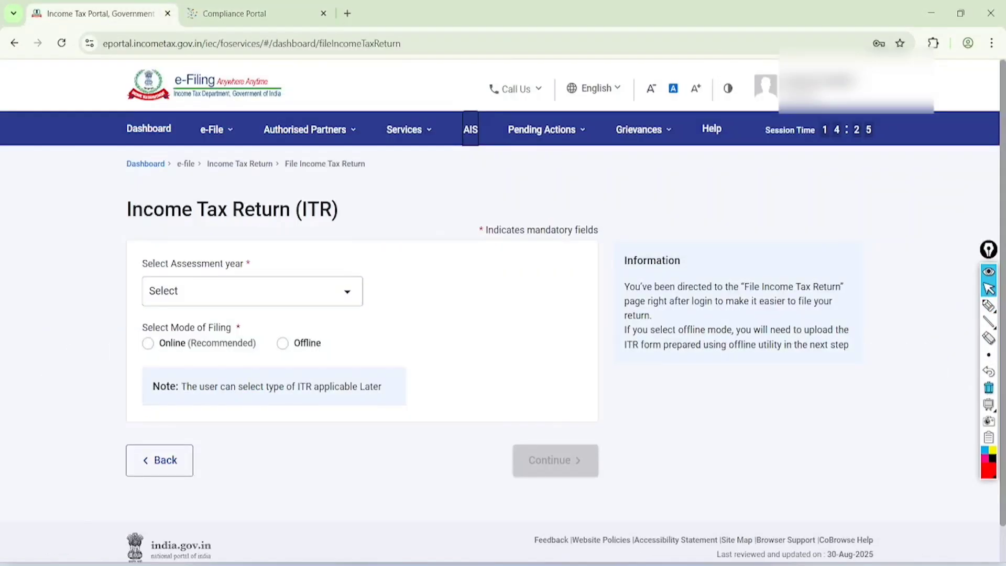
pyautogui.click(216, 130)
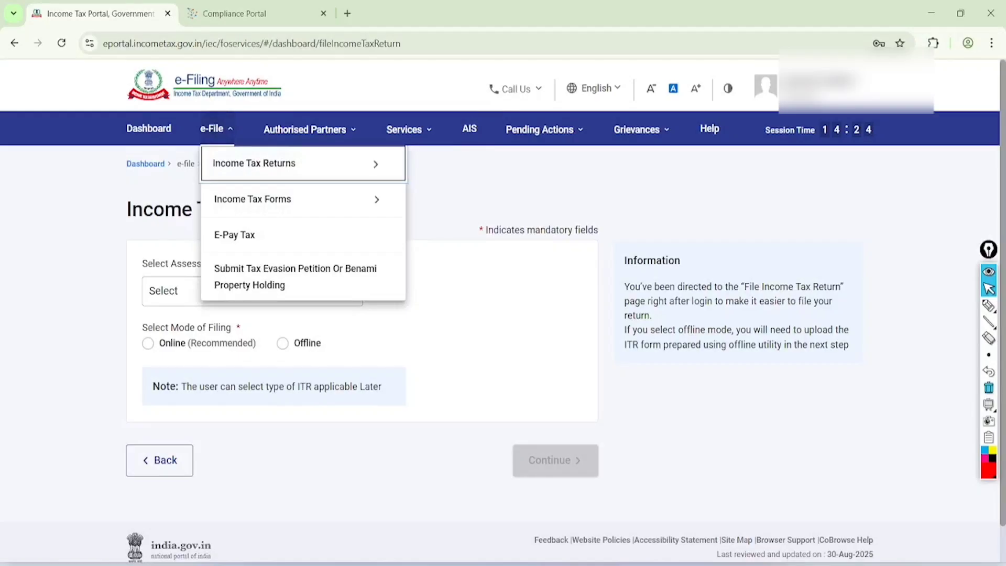
pyautogui.moveTo(255, 163)
pyautogui.click(988, 306)
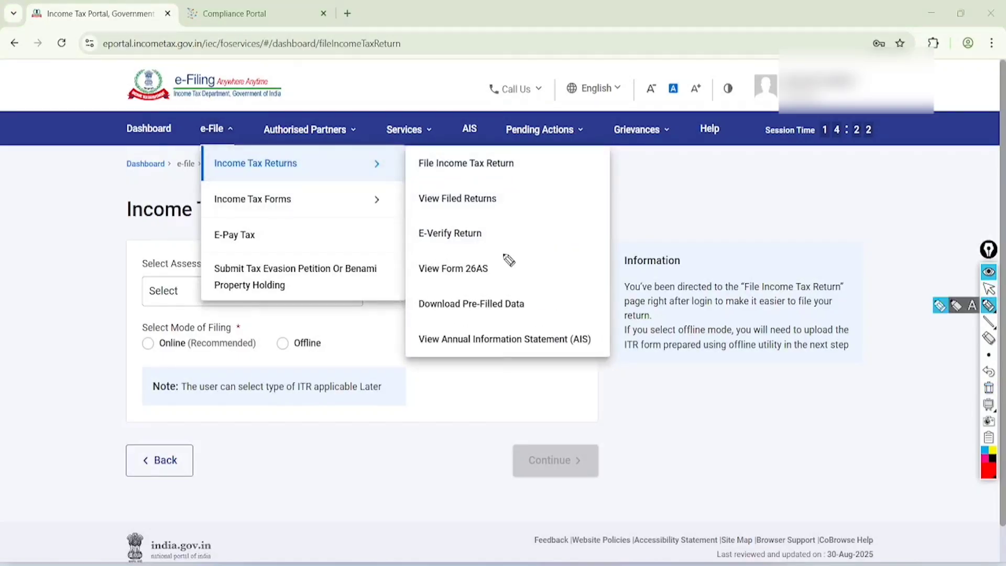
pyautogui.moveTo(502, 247)
pyautogui.mouseDown()
pyautogui.moveTo(403, 271)
pyautogui.moveTo(524, 261)
pyautogui.moveTo(498, 248)
pyautogui.mouseUp()
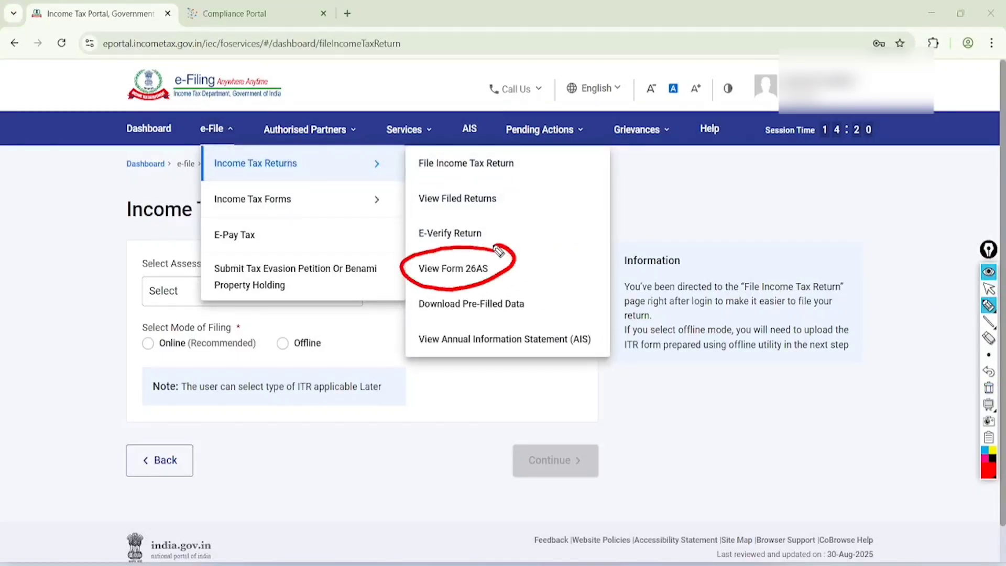
pyautogui.click(989, 288)
pyautogui.click(988, 388)
# Open Form 26AS on the TRACES site, agreeing to the usage and acceptance of Form 16/16A generated from TRACES
pyautogui.click(453, 268)
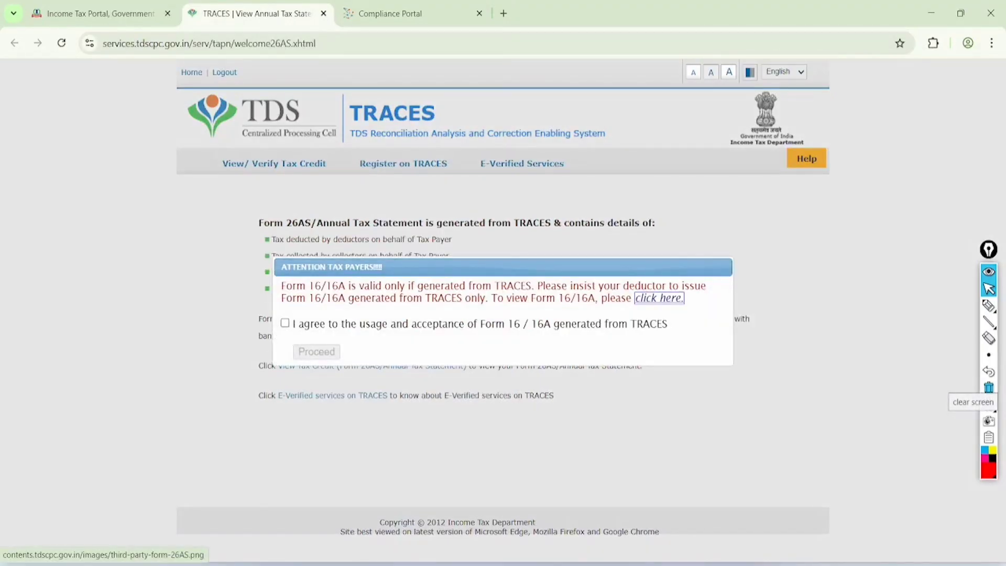
pyautogui.click(284, 323)
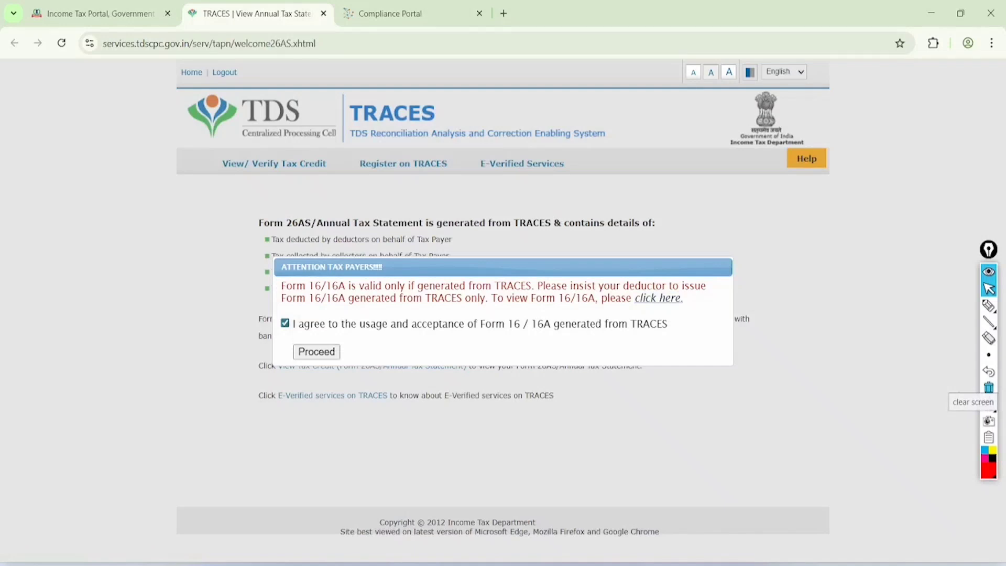
pyautogui.click(316, 351)
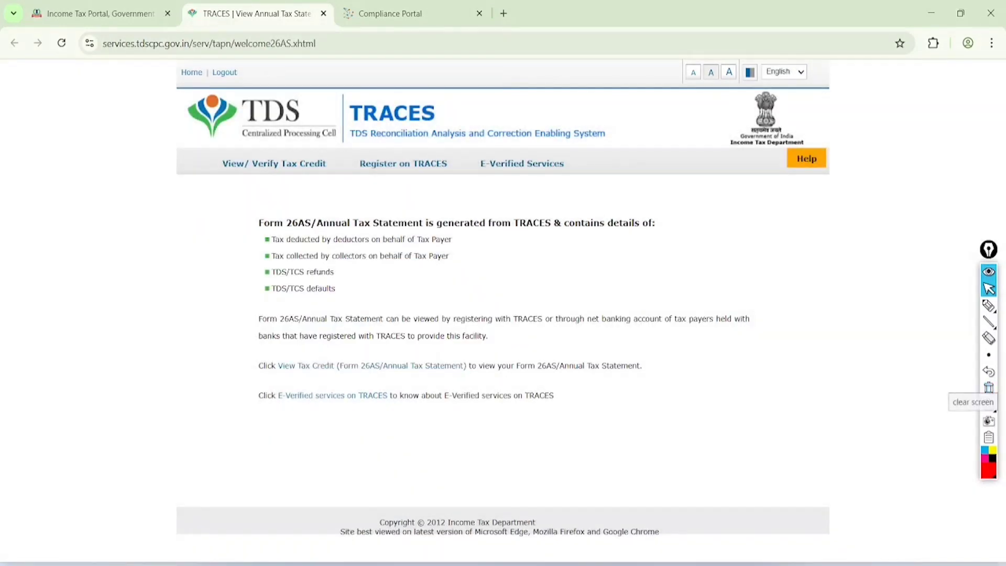
# View the Form 26AS/Annual Tax Statement for assessment year 2025-26 in HTML format
pyautogui.click(371, 365)
pyautogui.click(548, 234)
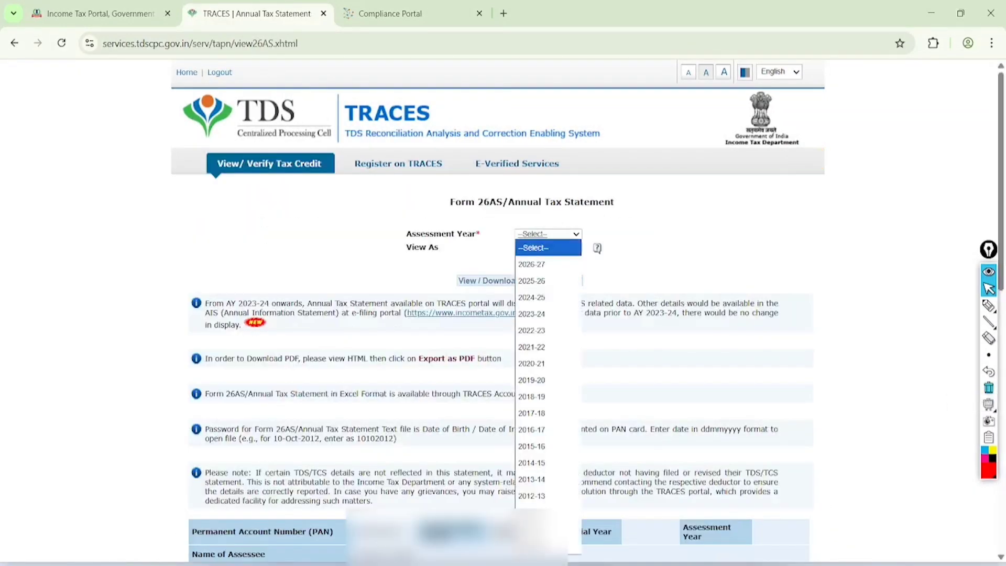
pyautogui.click(532, 263)
pyautogui.click(547, 246)
pyautogui.click(529, 275)
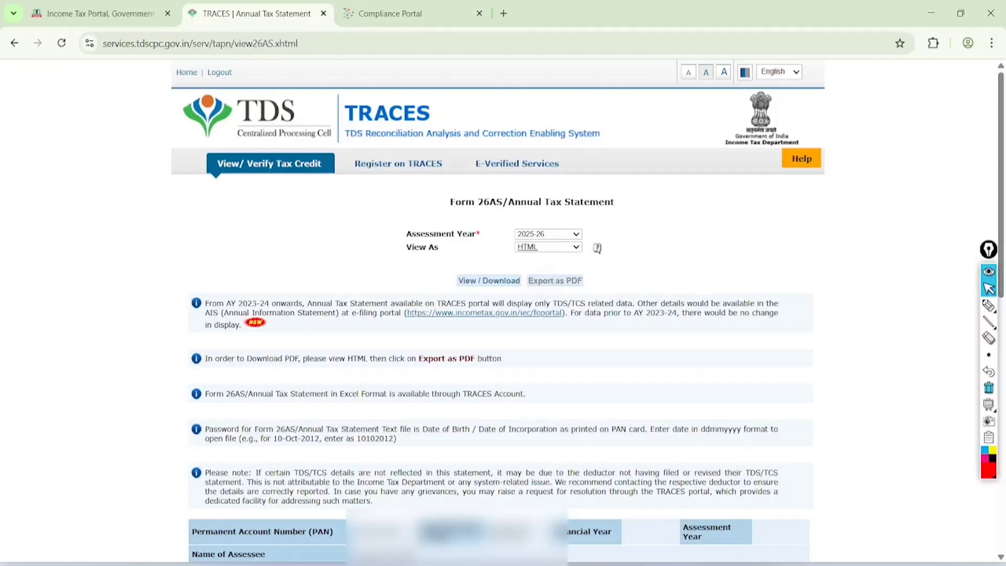
pyautogui.click(488, 281)
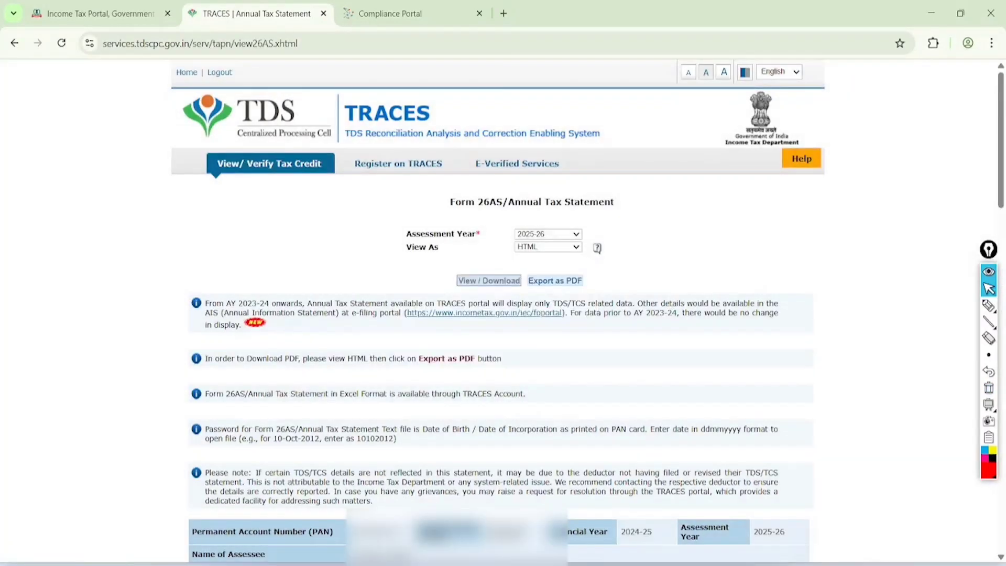
# In Form 26AS, circle the Part I and Part II headings in red, handwrite "TCS" and "RT", and clear all annotations
pyautogui.scroll(-10, 503, 315)
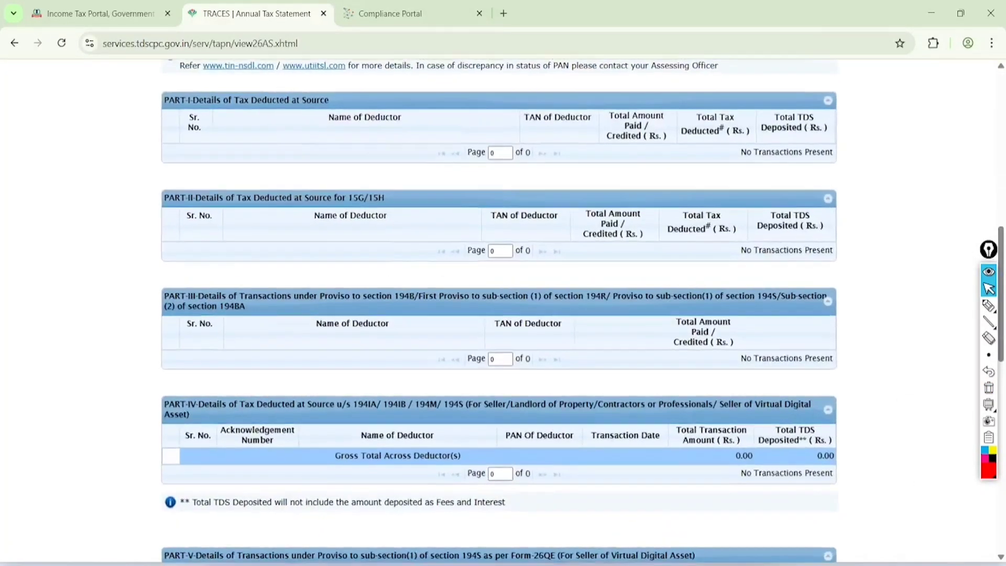
pyautogui.click(988, 306)
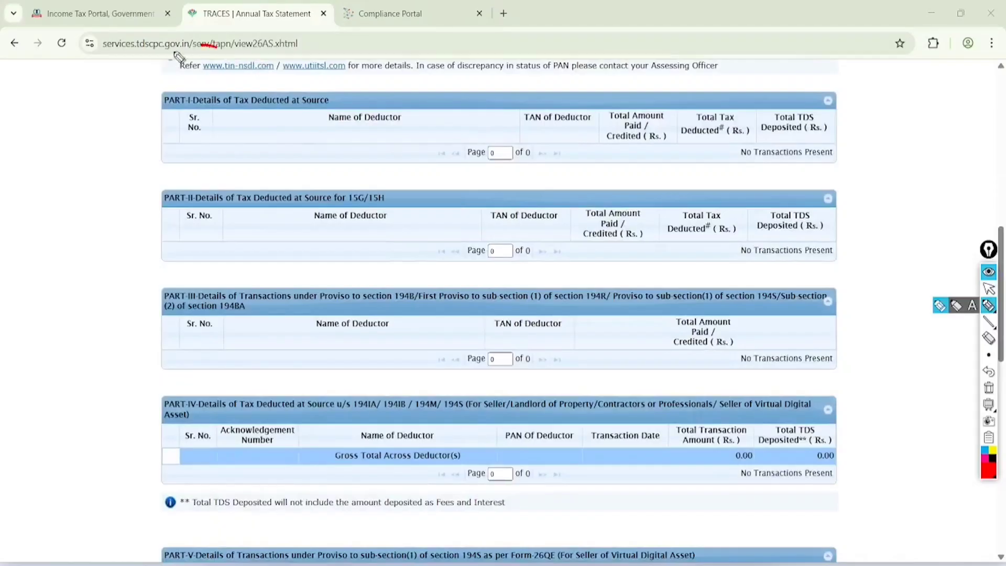
pyautogui.moveTo(199, 45)
pyautogui.mouseDown()
pyautogui.moveTo(265, 110)
pyautogui.moveTo(220, 36)
pyautogui.mouseUp()
pyautogui.moveTo(381, 161)
pyautogui.mouseDown()
pyautogui.moveTo(349, 155)
pyautogui.moveTo(403, 162)
pyautogui.moveTo(371, 155)
pyautogui.mouseUp()
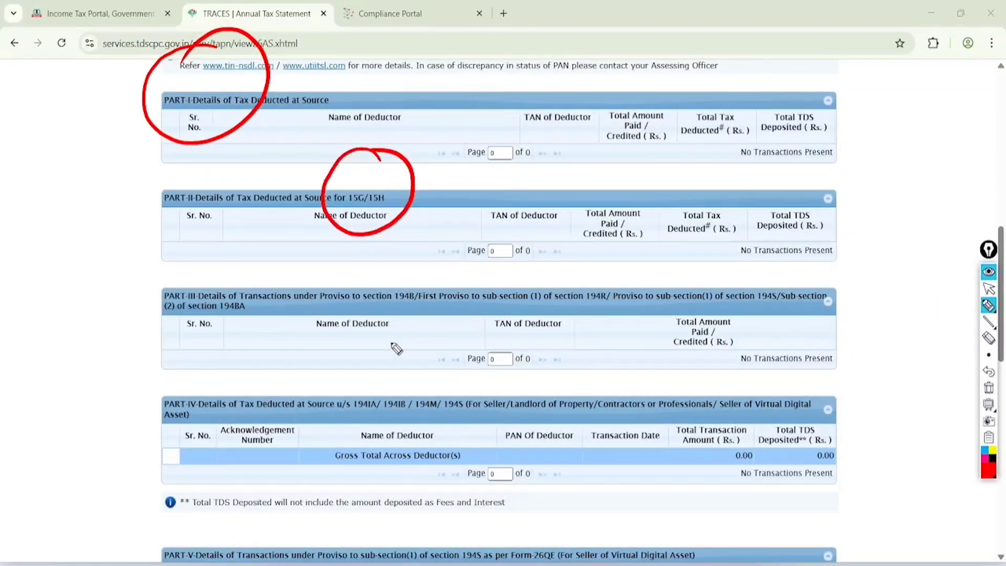
pyautogui.moveTo(396, 349)
pyautogui.mouseDown()
pyautogui.moveTo(404, 332)
pyautogui.moveTo(438, 341)
pyautogui.mouseUp()
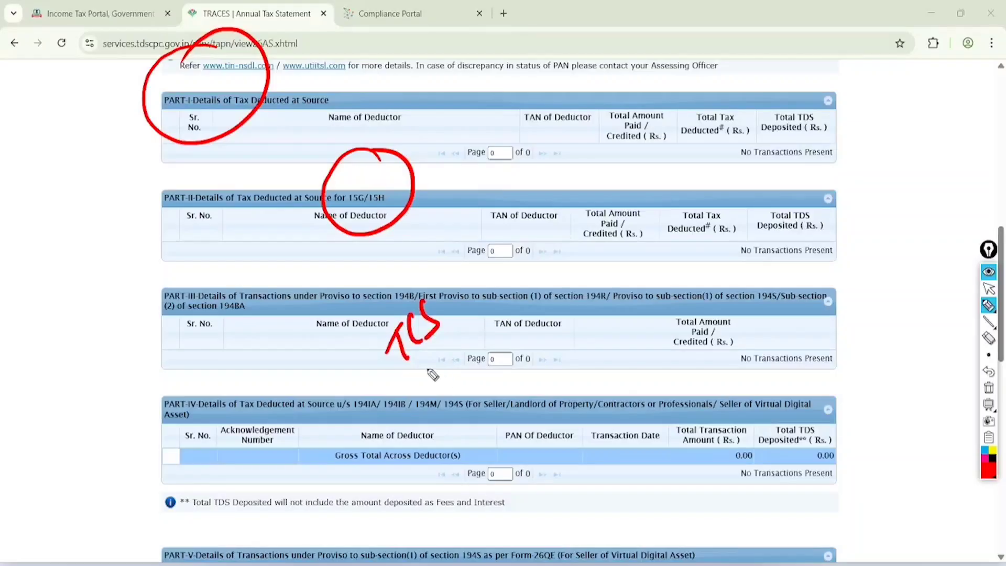
pyautogui.moveTo(419, 384)
pyautogui.mouseDown()
pyautogui.moveTo(438, 416)
pyautogui.moveTo(450, 385)
pyautogui.moveTo(474, 378)
pyautogui.mouseUp()
pyautogui.moveTo(447, 430); pyautogui.dragTo(473, 390)
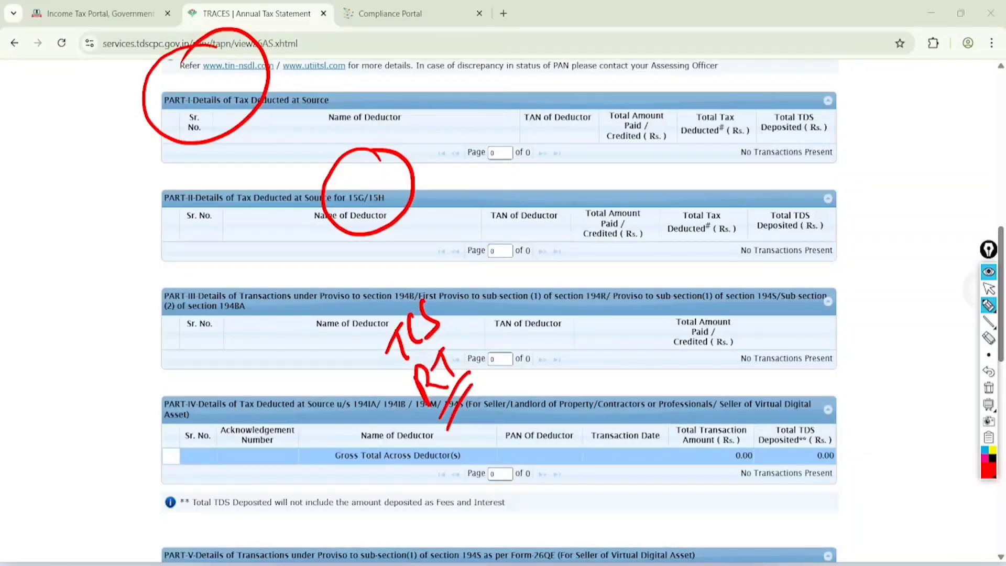
pyautogui.click(989, 288)
pyautogui.click(989, 388)
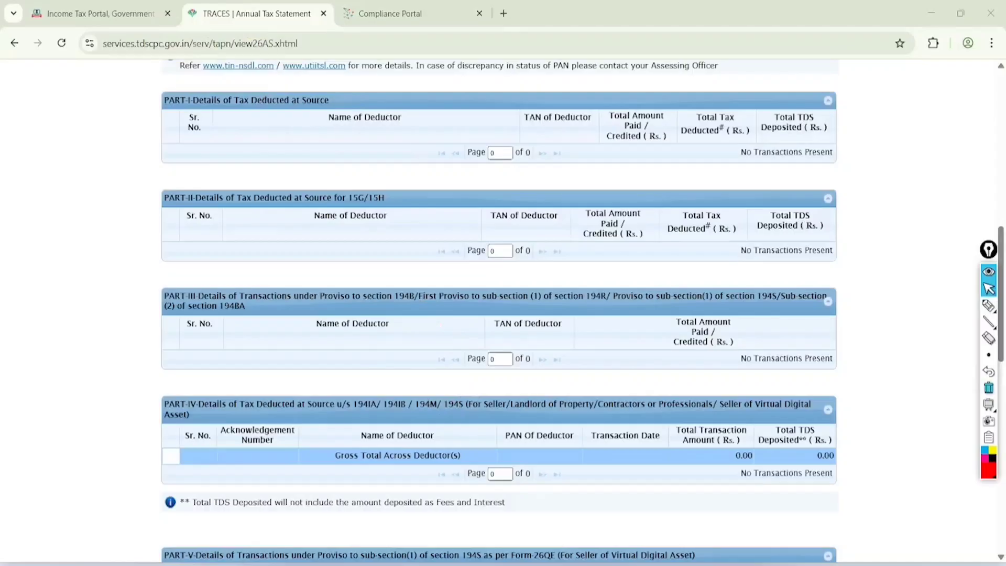
# Switch to the CG workbook in Excel, handwrite "Profit & Loss" in red, and circle the Realised P&L section
pyautogui.click(99, 13)
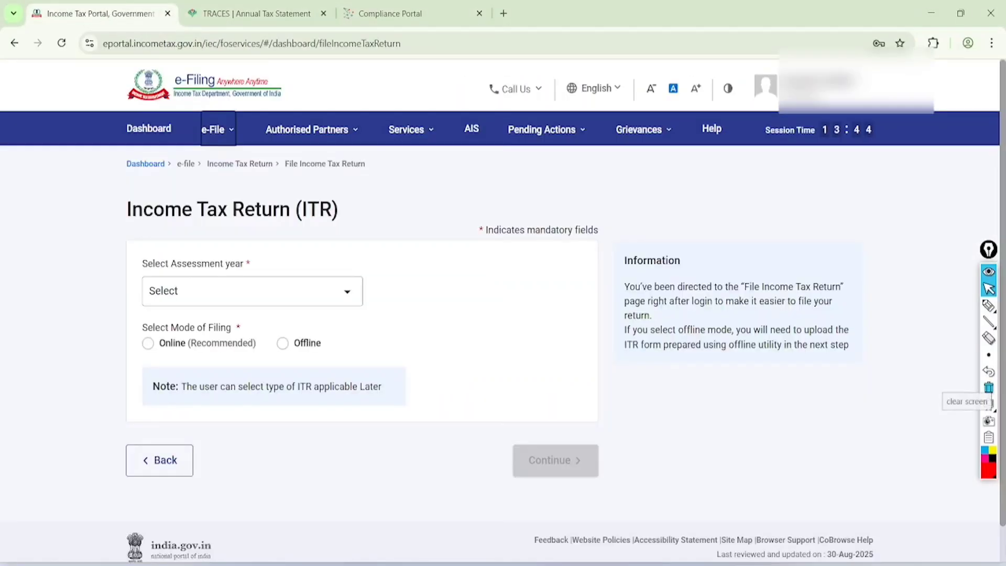
pyautogui.hotkey('alt', 'Tab')
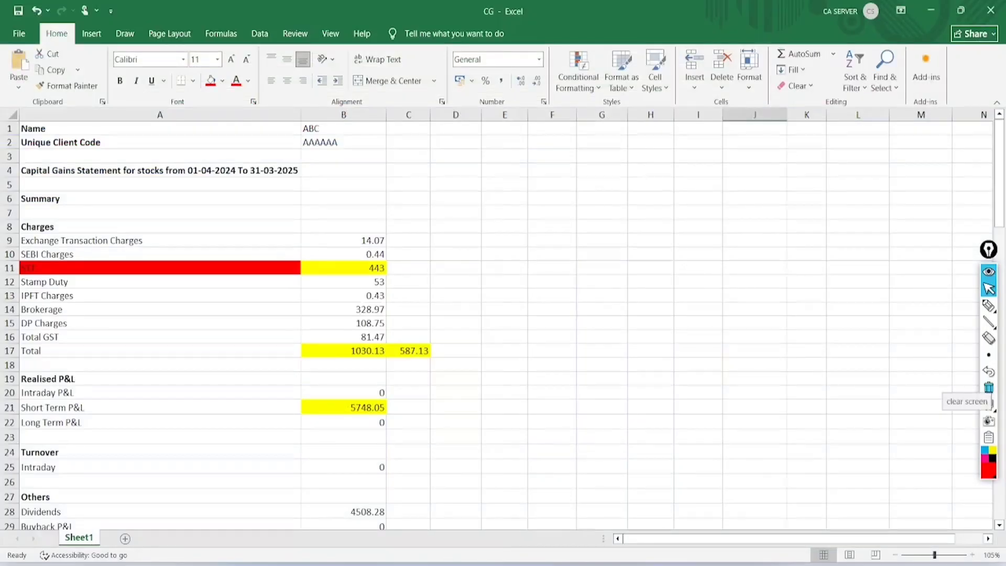
pyautogui.click(988, 306)
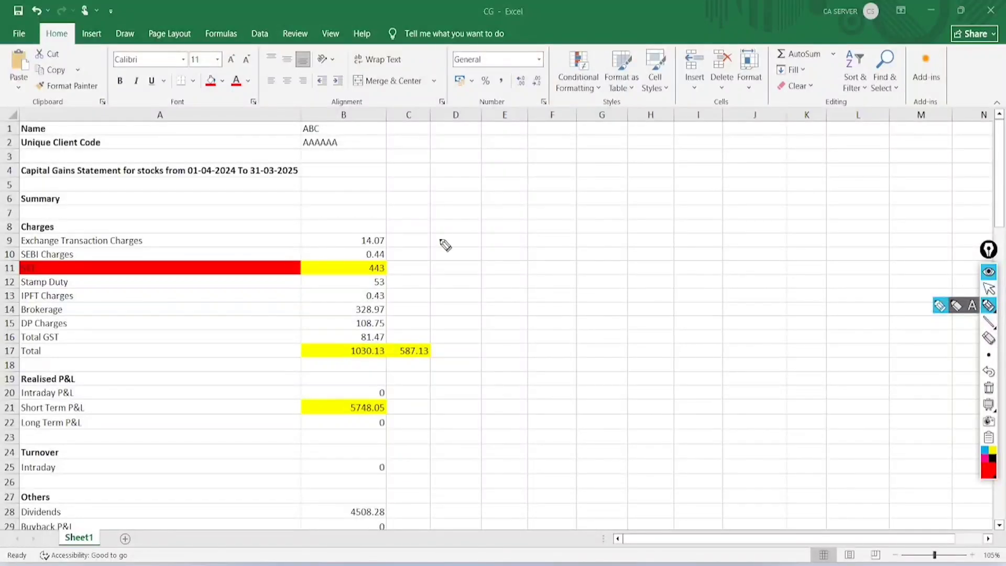
pyautogui.moveTo(442, 244)
pyautogui.mouseDown()
pyautogui.moveTo(482, 173)
pyautogui.moveTo(498, 175)
pyautogui.moveTo(541, 131)
pyautogui.moveTo(574, 123)
pyautogui.moveTo(586, 154)
pyautogui.mouseUp()
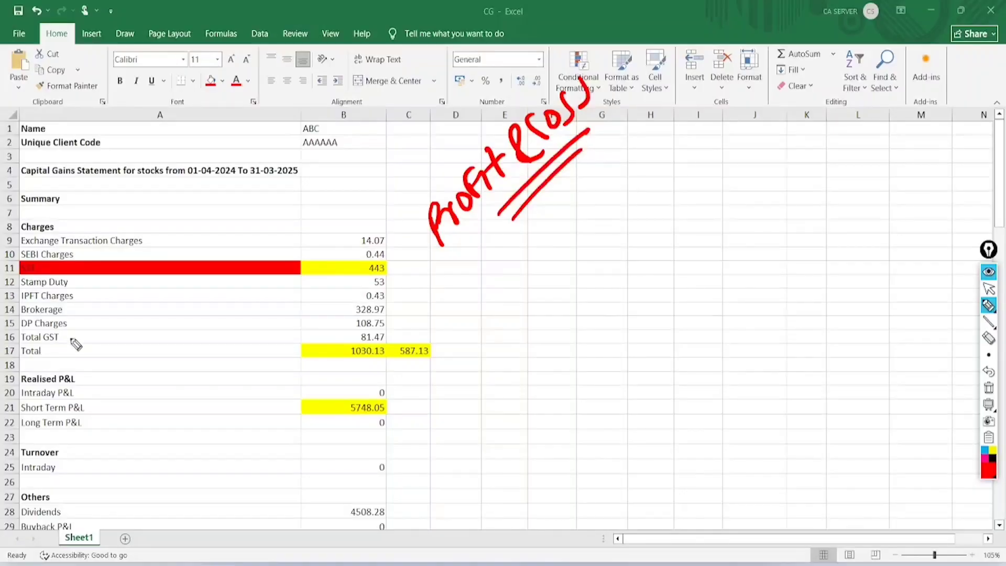
pyautogui.moveTo(68, 320)
pyautogui.mouseDown()
pyautogui.moveTo(15, 430)
pyautogui.moveTo(67, 318)
pyautogui.mouseUp()
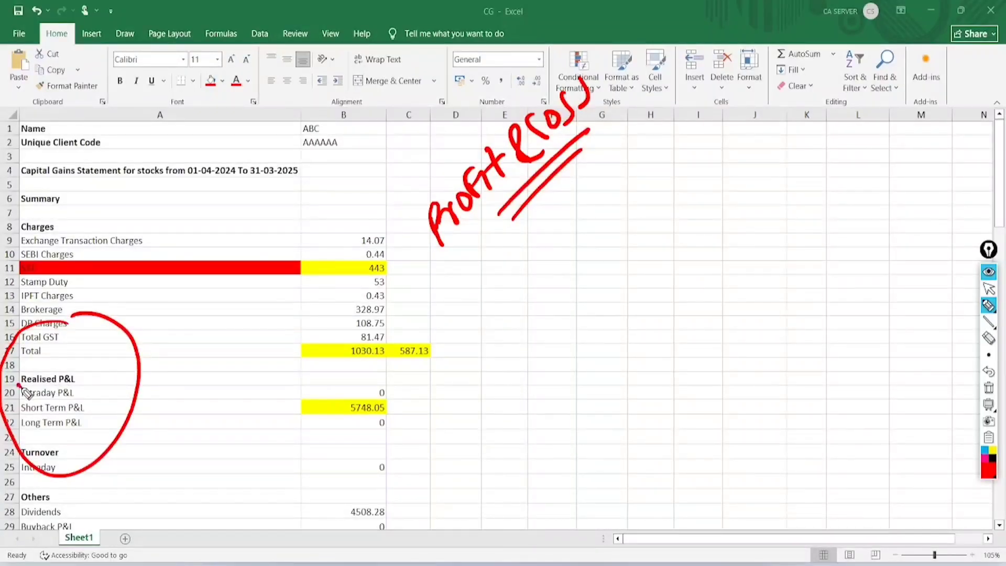
pyautogui.moveTo(19, 388)
pyautogui.mouseDown()
pyautogui.moveTo(79, 376)
pyautogui.moveTo(17, 407)
pyautogui.mouseUp()
# Handwrite and circle the intraday and F&O note and the numbers 2 and 3, circle the Short Term P&L amount, and clear all annotations
pyautogui.moveTo(495, 265)
pyautogui.mouseDown()
pyautogui.moveTo(501, 278)
pyautogui.moveTo(590, 210)
pyautogui.moveTo(547, 321)
pyautogui.moveTo(581, 273)
pyautogui.moveTo(557, 337)
pyautogui.moveTo(595, 313)
pyautogui.mouseUp()
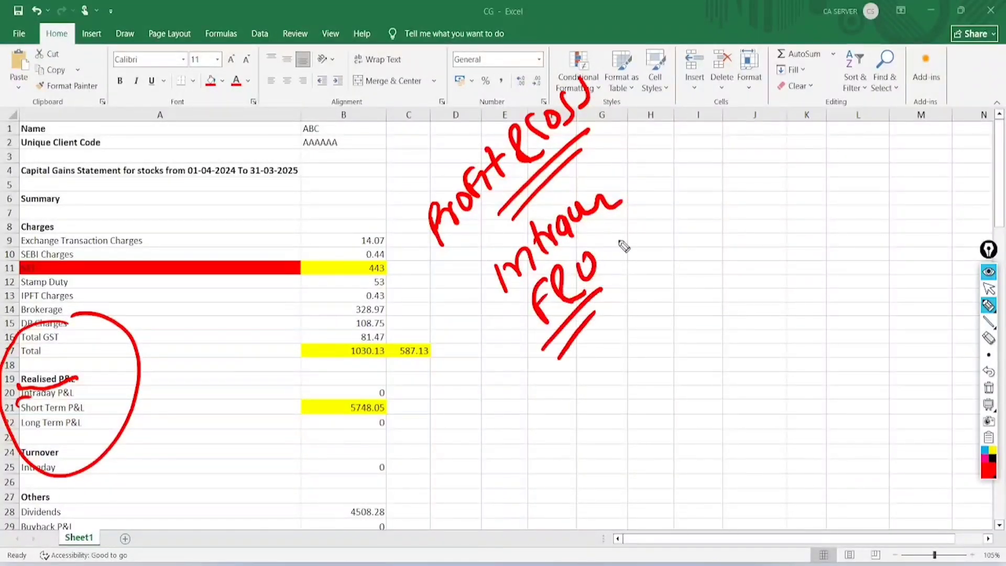
pyautogui.moveTo(629, 191); pyautogui.dragTo(586, 173)
pyautogui.moveTo(723, 173)
pyautogui.mouseDown()
pyautogui.moveTo(739, 183)
pyautogui.moveTo(788, 168)
pyautogui.moveTo(767, 220)
pyautogui.moveTo(801, 172)
pyautogui.moveTo(827, 193)
pyautogui.mouseUp()
pyautogui.moveTo(744, 262); pyautogui.dragTo(768, 312)
pyautogui.moveTo(749, 244); pyautogui.dragTo(812, 246)
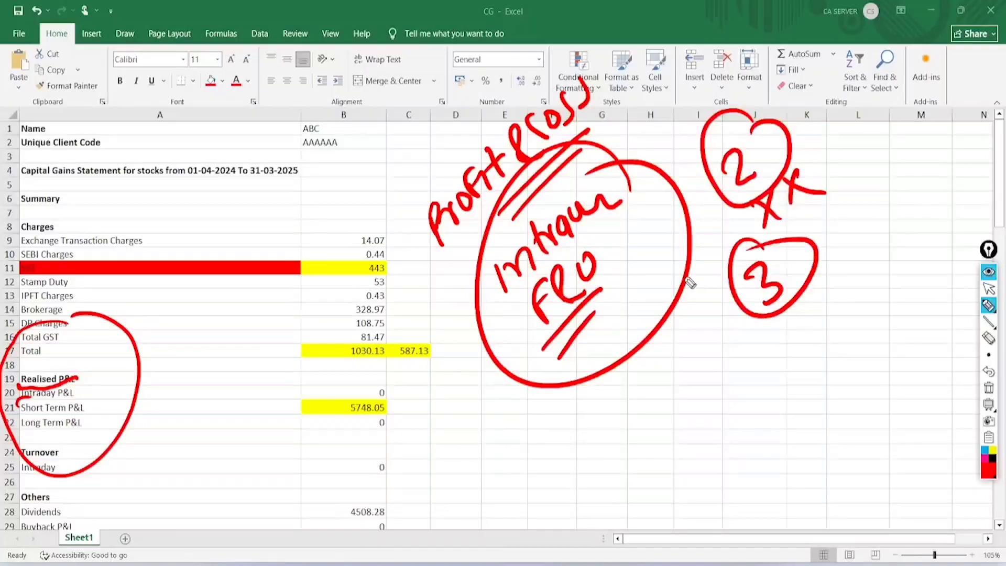
pyautogui.moveTo(374, 378)
pyautogui.mouseDown()
pyautogui.moveTo(373, 444)
pyautogui.moveTo(386, 381)
pyautogui.moveTo(376, 385)
pyautogui.mouseUp()
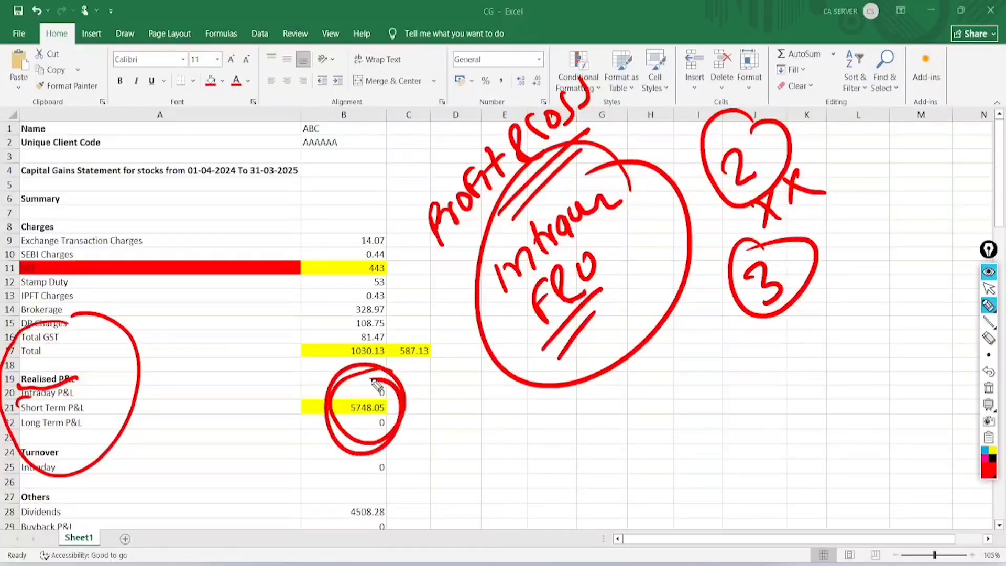
pyautogui.click(988, 288)
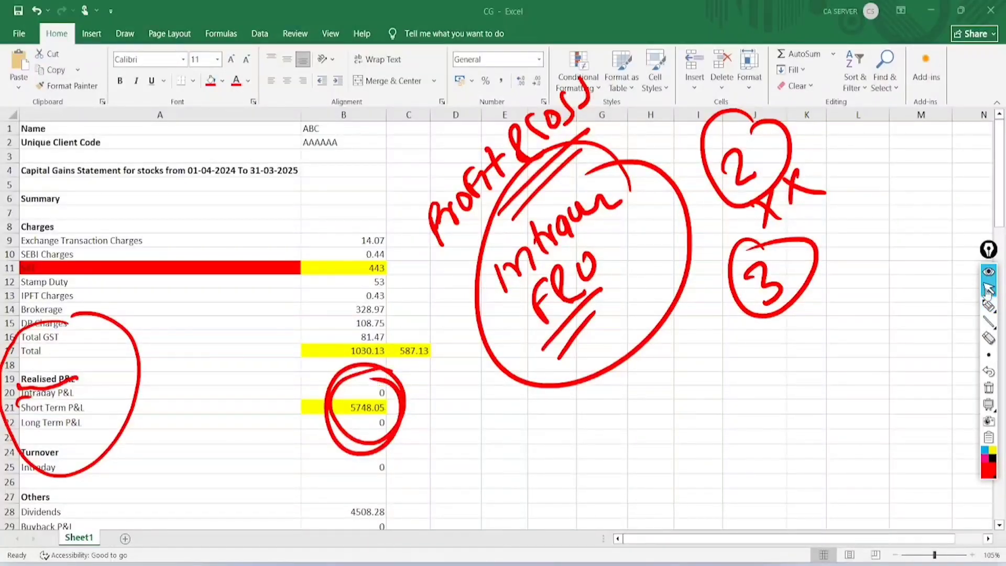
pyautogui.click(988, 387)
# In the Short Term trades table, circle the Buy value heading, the total buy value, and the Sell value heading in red
pyautogui.scroll(-2, 754, 262)
pyautogui.scroll(-3, 755, 314)
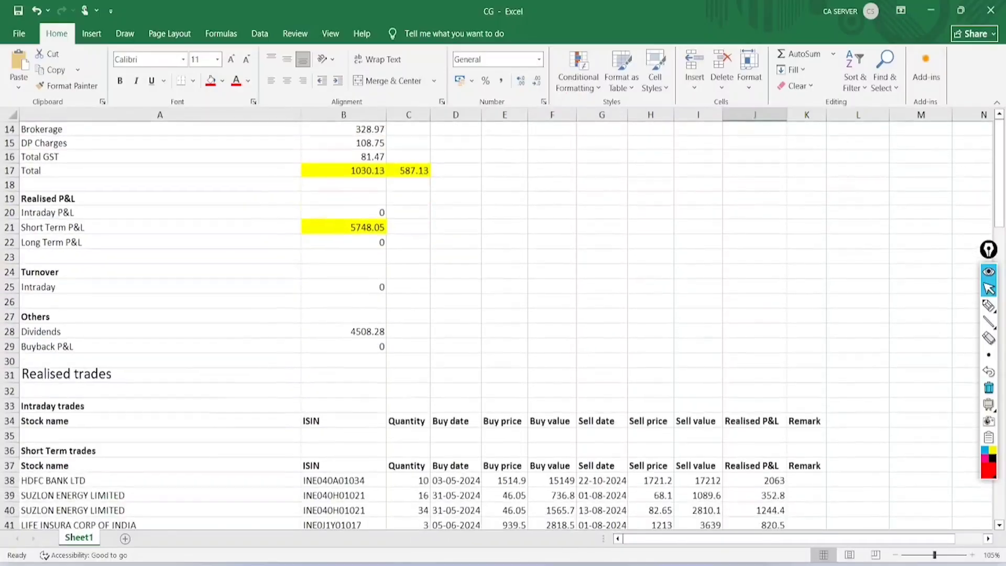
pyautogui.scroll(-1, 754, 314)
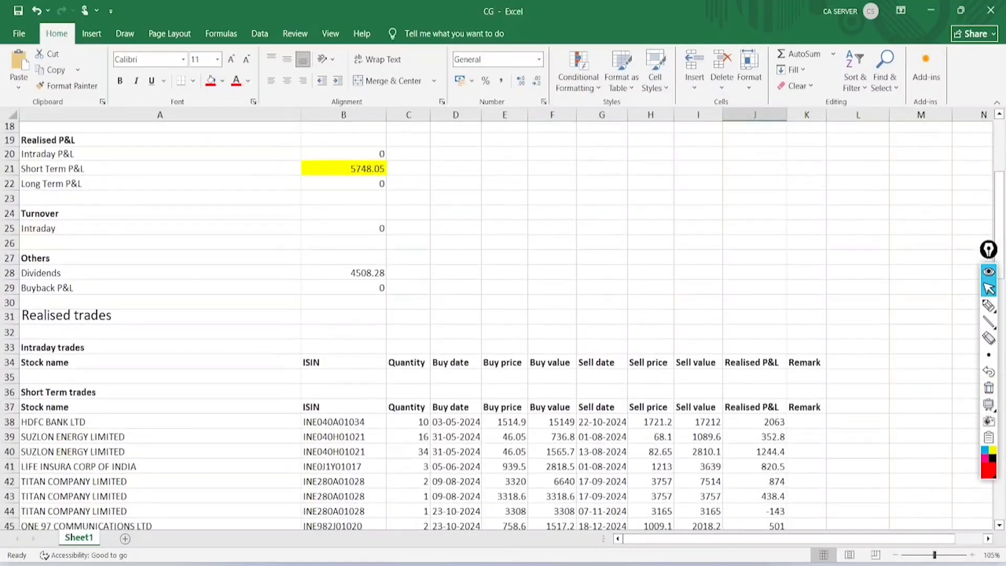
pyautogui.scroll(-2, 496, 325)
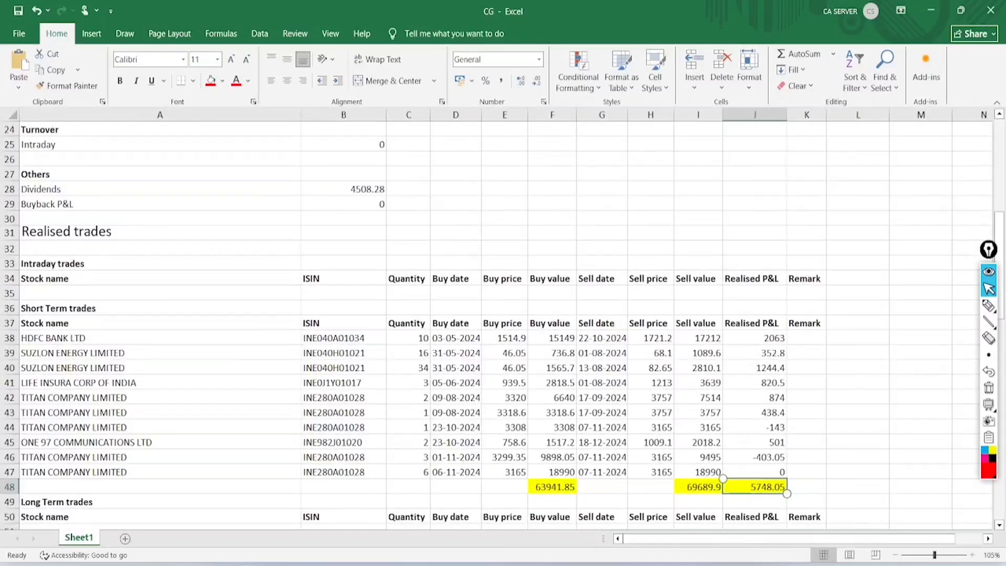
pyautogui.scroll(-2, 496, 325)
pyautogui.click(989, 305)
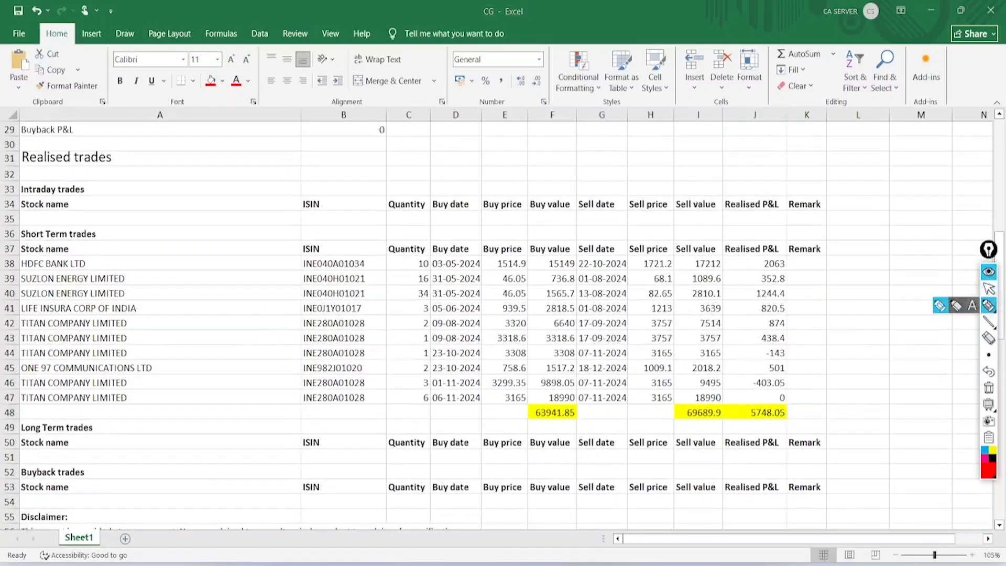
pyautogui.moveTo(567, 230)
pyautogui.mouseDown()
pyautogui.moveTo(582, 251)
pyautogui.moveTo(563, 210)
pyautogui.mouseUp()
pyautogui.moveTo(565, 387)
pyautogui.mouseDown()
pyautogui.moveTo(521, 419)
pyautogui.moveTo(532, 431)
pyautogui.moveTo(589, 419)
pyautogui.moveTo(558, 388)
pyautogui.mouseUp()
pyautogui.moveTo(697, 207); pyautogui.dragTo(713, 213)
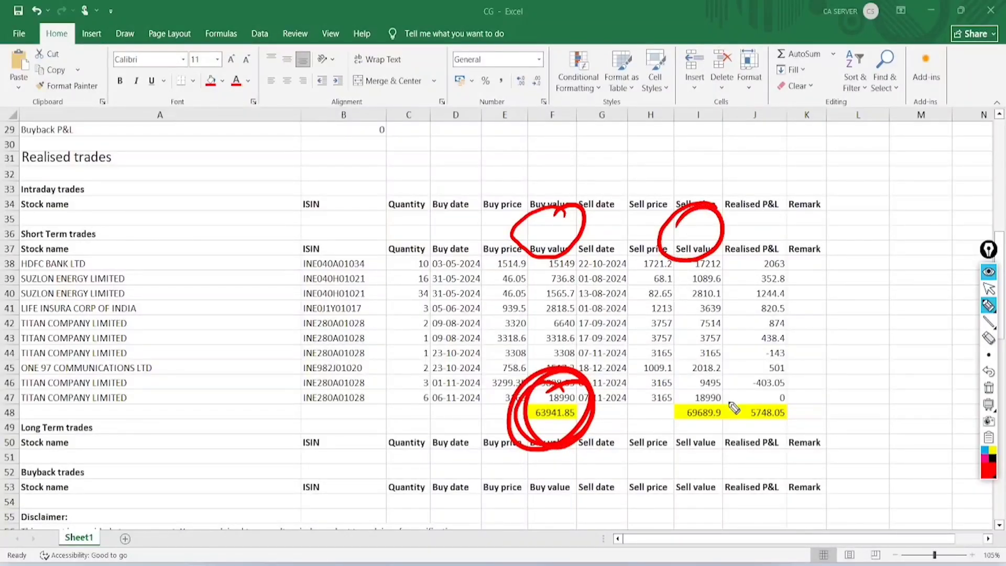
# Circle the total sell value and total realised P&L, draw an arrow from the buy total to the sell total, and clear all annotations
pyautogui.moveTo(729, 403)
pyautogui.mouseDown()
pyautogui.moveTo(698, 458)
pyautogui.moveTo(714, 397)
pyautogui.moveTo(686, 387)
pyautogui.mouseUp()
pyautogui.moveTo(597, 432); pyautogui.dragTo(660, 398)
pyautogui.moveTo(643, 396); pyautogui.dragTo(655, 415)
pyautogui.moveTo(786, 378)
pyautogui.mouseDown()
pyautogui.moveTo(757, 445)
pyautogui.moveTo(770, 456)
pyautogui.moveTo(771, 387)
pyautogui.mouseUp()
pyautogui.click(989, 289)
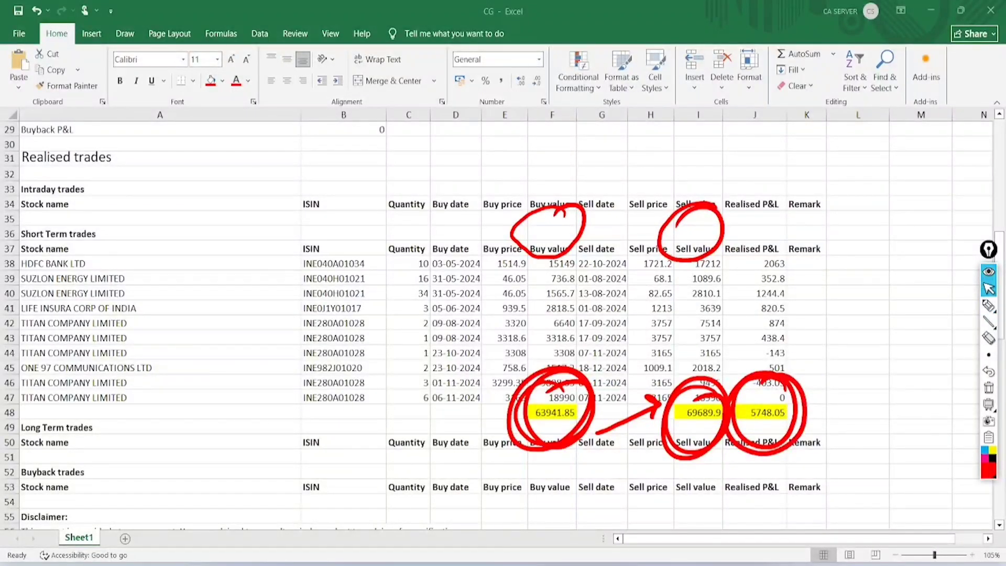
pyautogui.click(988, 388)
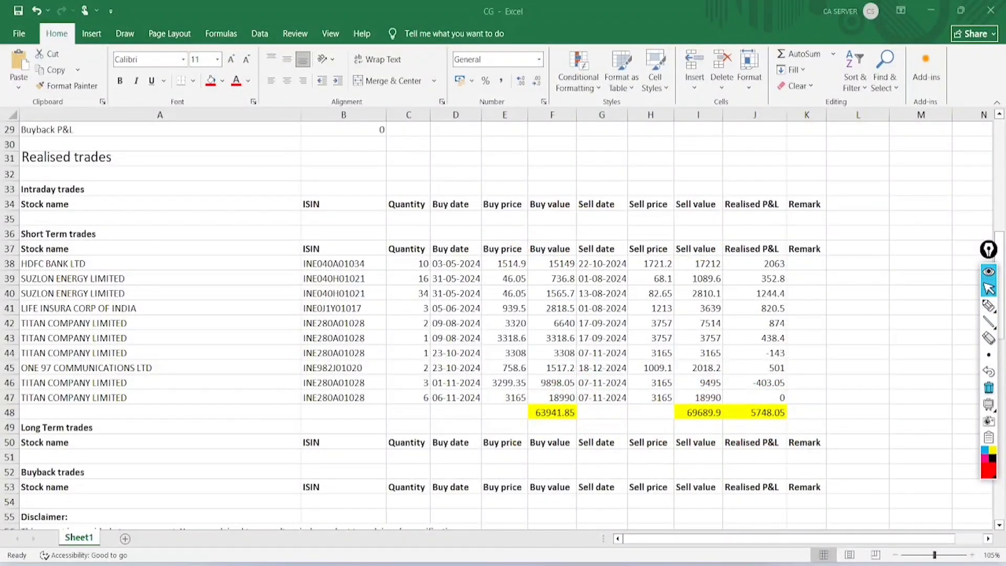
# Return to the e-Filing portal in the browser and continue with assessment year 2025-26 and the Online mode of filing
pyautogui.moveTo(152, 563)
pyautogui.click(213, 515)
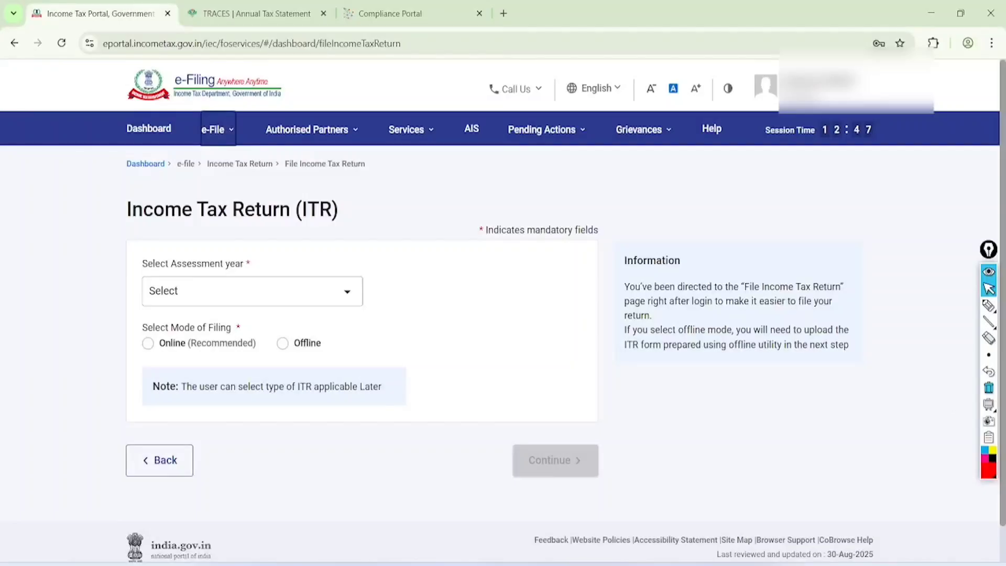
pyautogui.click(252, 291)
pyautogui.click(209, 353)
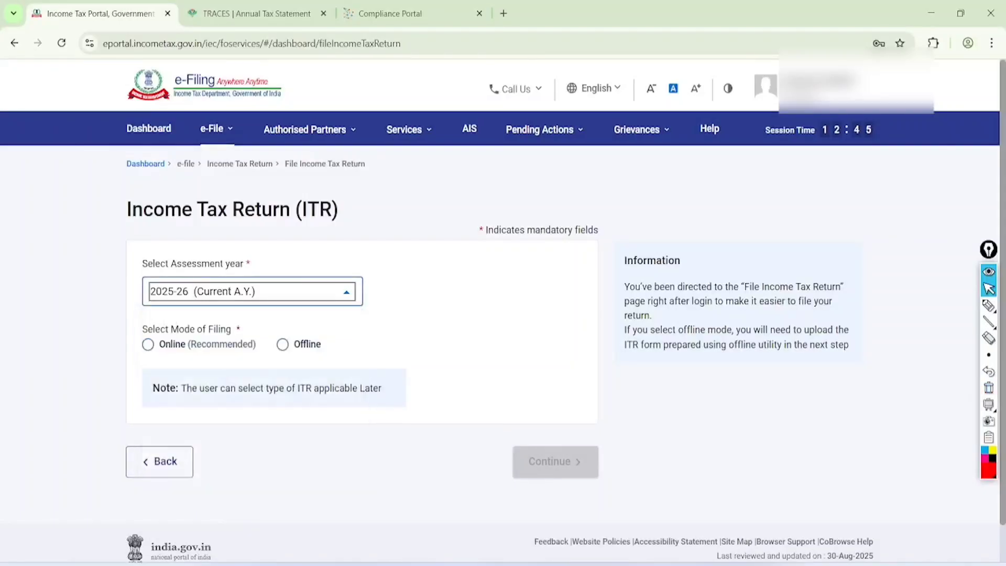
pyautogui.click(148, 343)
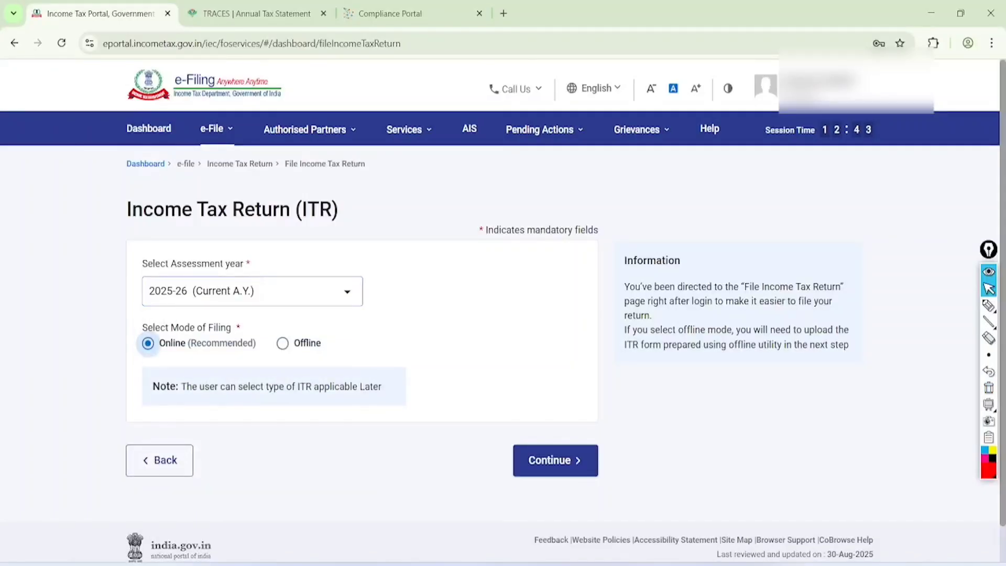
pyautogui.click(555, 460)
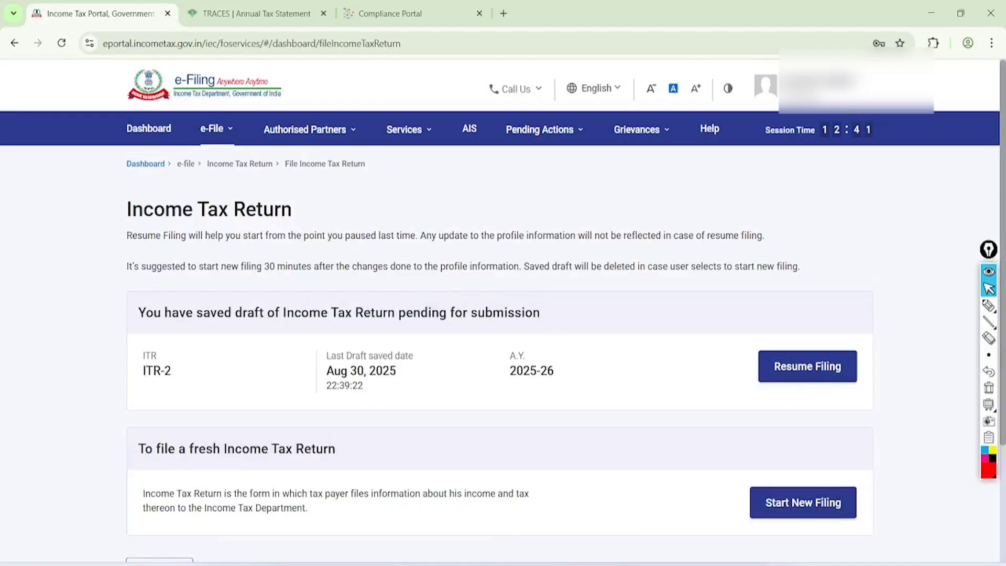
# Circle the Resume Filing option with a tick beside it, mark Start New Filing with two red strokes, and clear all annotations
pyautogui.click(989, 306)
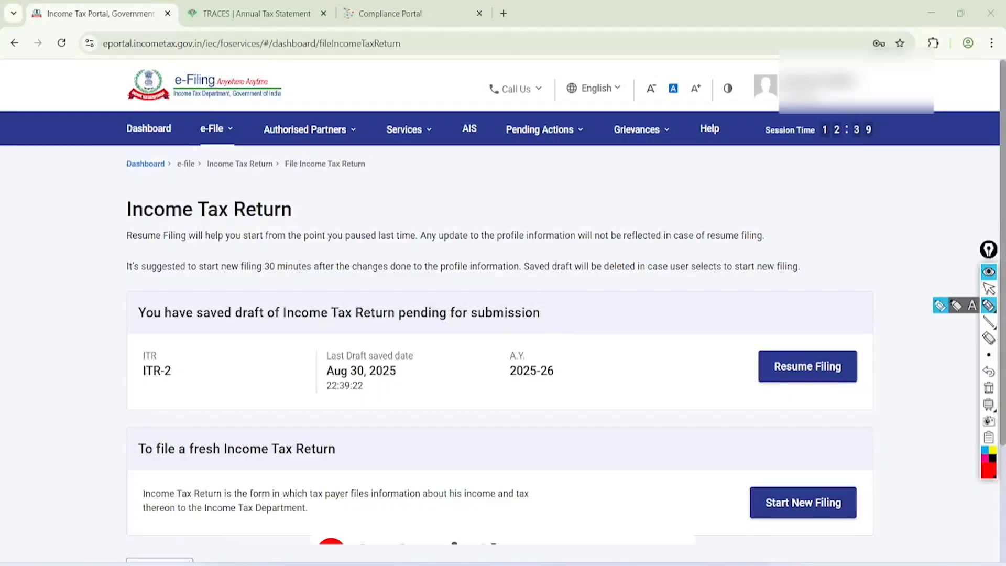
pyautogui.moveTo(870, 317)
pyautogui.mouseDown()
pyautogui.moveTo(753, 314)
pyautogui.moveTo(880, 299)
pyautogui.moveTo(804, 283)
pyautogui.mouseUp()
pyautogui.moveTo(641, 362); pyautogui.dragTo(744, 296)
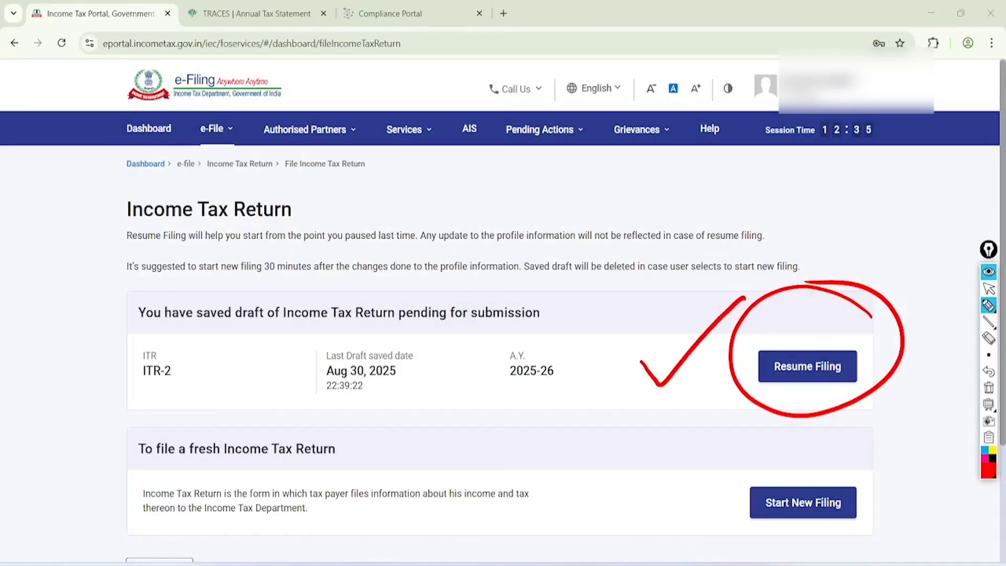
pyautogui.moveTo(692, 523); pyautogui.dragTo(775, 470)
pyautogui.moveTo(713, 537); pyautogui.dragTo(769, 490)
pyautogui.click(988, 288)
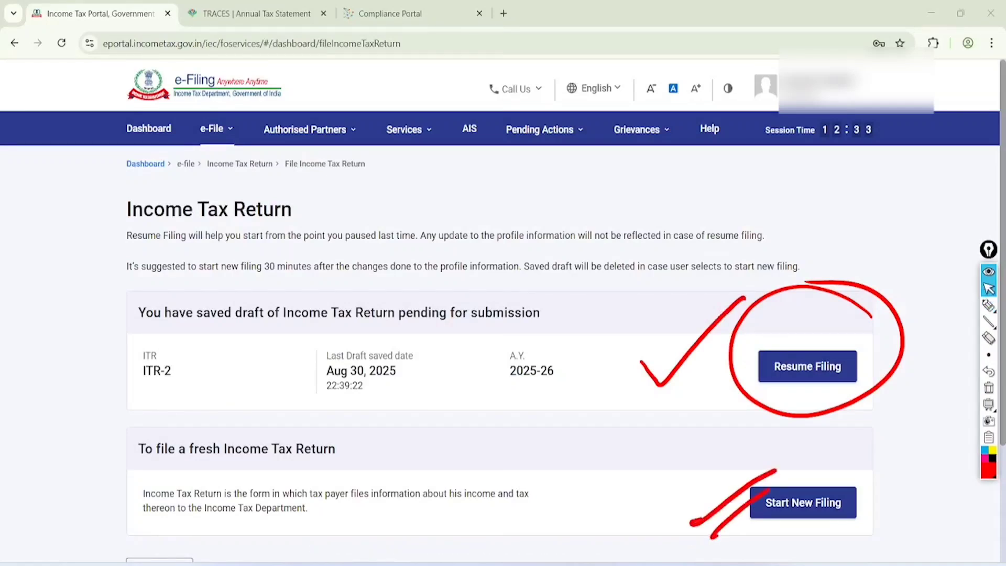
pyautogui.click(988, 387)
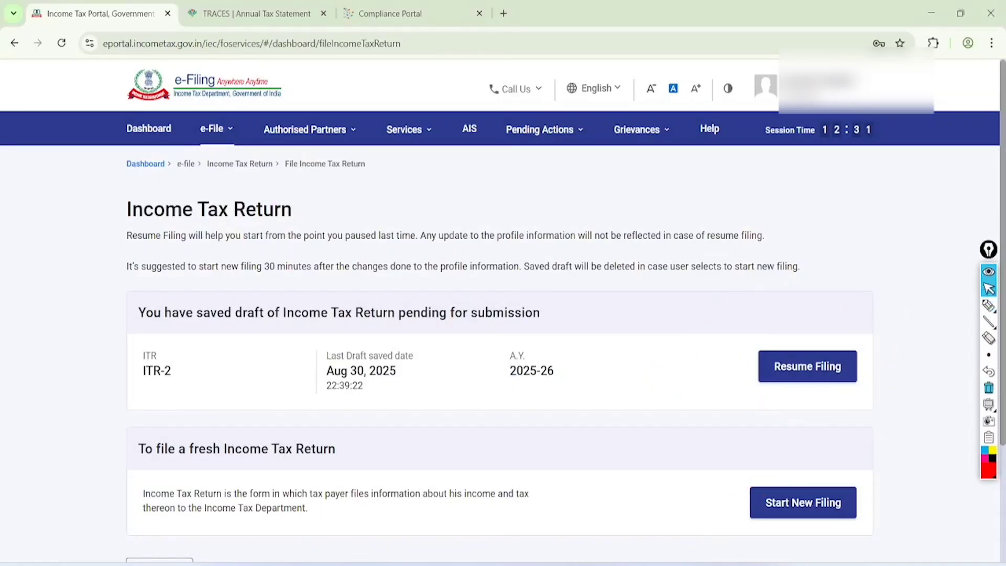
# Start a new income tax return filing, proceed with ITR-2, and enlarge the New Tax Regime notice
pyautogui.click(803, 503)
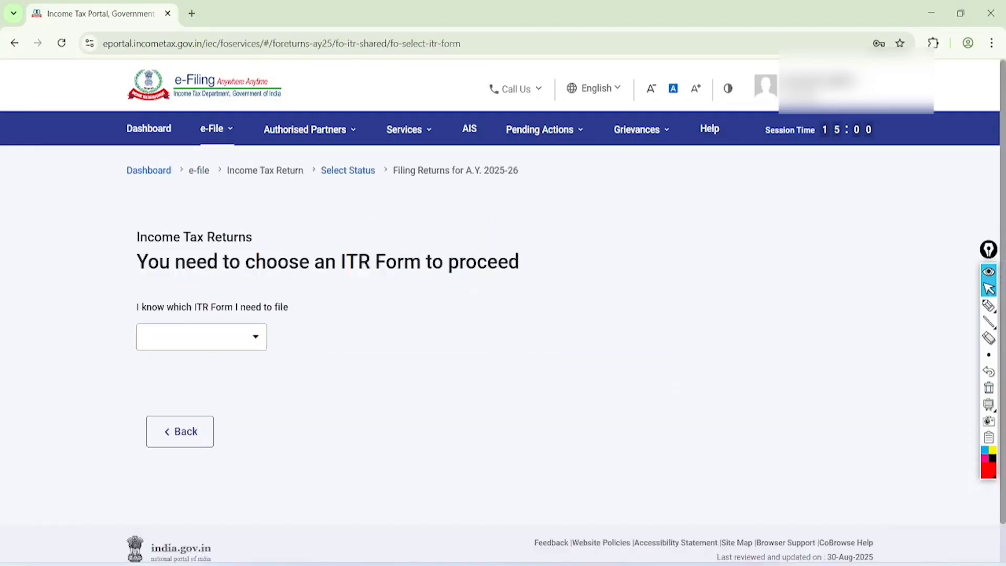
pyautogui.click(202, 337)
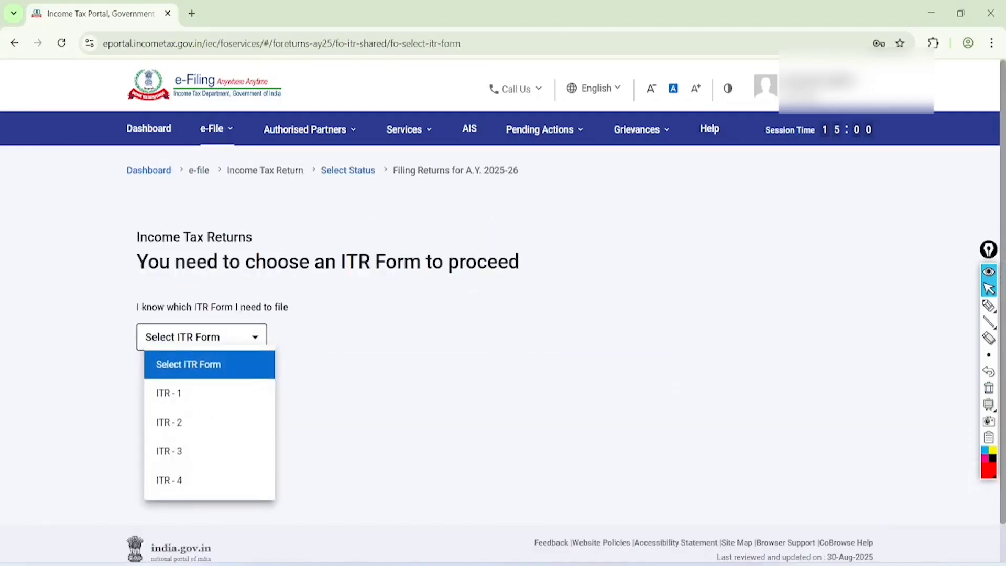
pyautogui.click(173, 422)
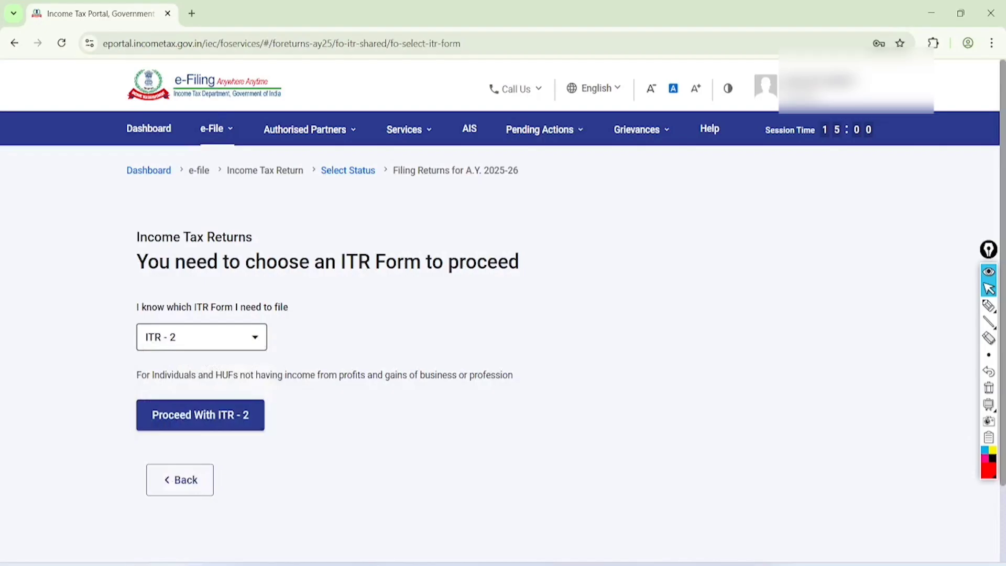
pyautogui.click(231, 415)
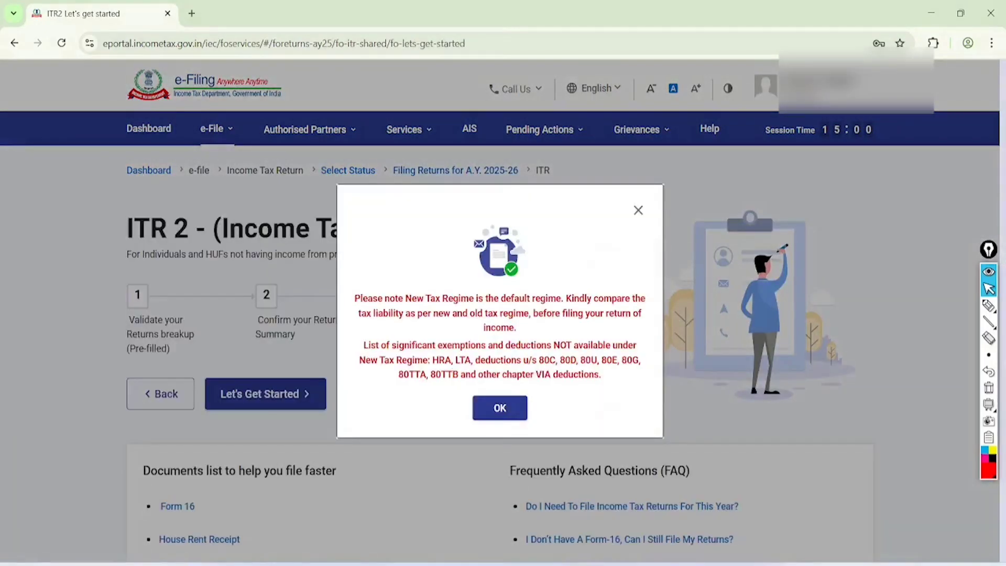
pyautogui.scroll(3, 533, 362)
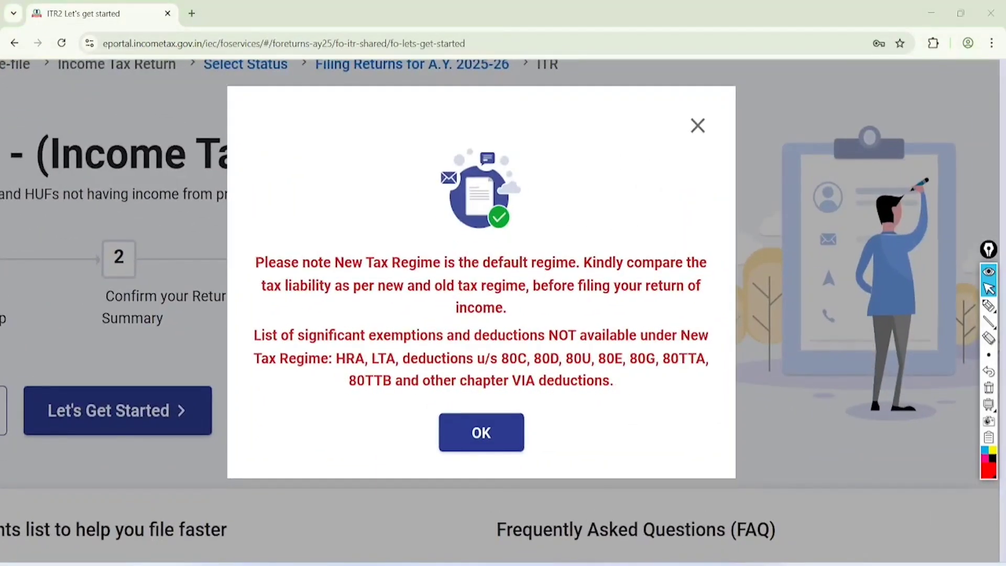
# Circle the default New Tax Regime wording in red and underline the list of exemptions and deductions that are not available
pyautogui.click(989, 305)
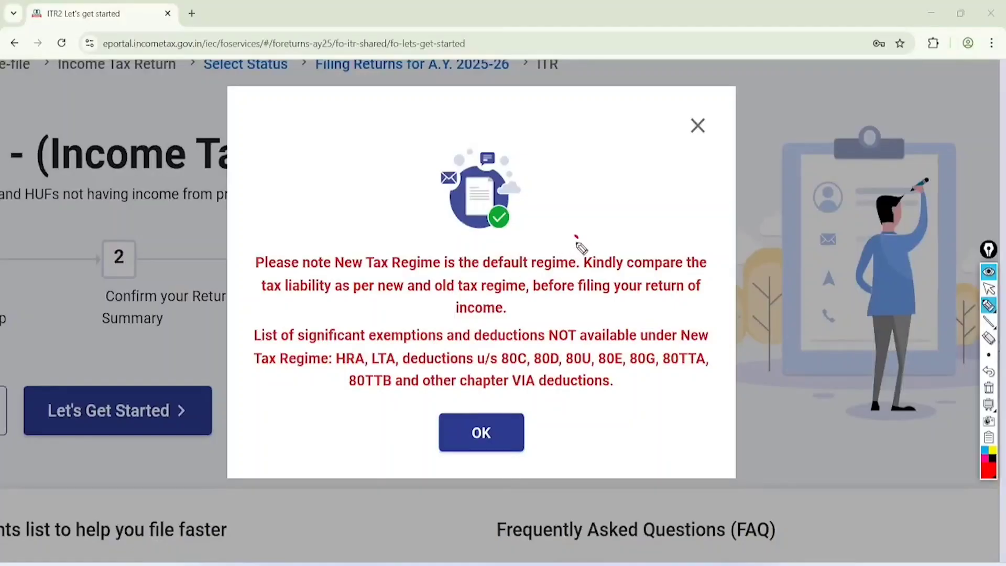
pyautogui.moveTo(576, 237)
pyautogui.mouseDown()
pyautogui.moveTo(471, 226)
pyautogui.moveTo(401, 259)
pyautogui.moveTo(571, 243)
pyautogui.mouseUp()
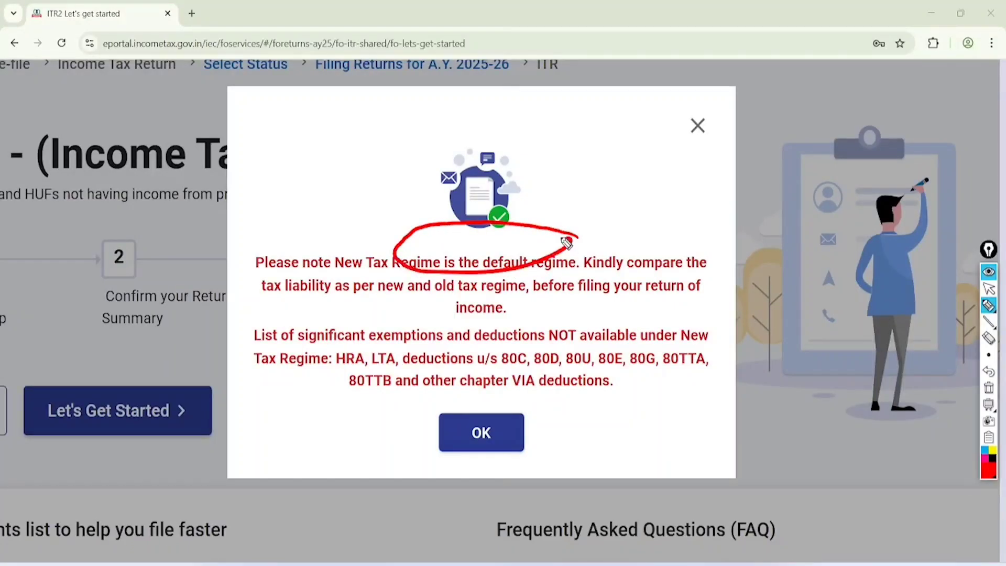
pyautogui.moveTo(293, 375); pyautogui.dragTo(717, 361)
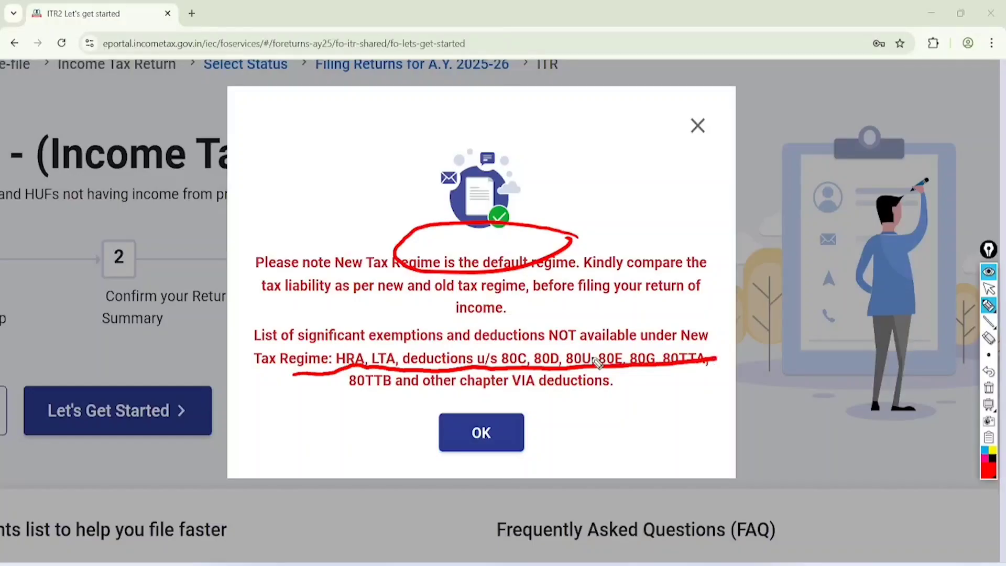
# Write "OLD" and "yes" above the notice text, double-underline both words, and clear all annotations
pyautogui.moveTo(265, 145)
pyautogui.mouseDown()
pyautogui.moveTo(267, 162)
pyautogui.moveTo(301, 107)
pyautogui.moveTo(311, 105)
pyautogui.moveTo(314, 129)
pyautogui.mouseUp()
pyautogui.moveTo(270, 188); pyautogui.dragTo(341, 112)
pyautogui.moveTo(279, 206); pyautogui.dragTo(341, 130)
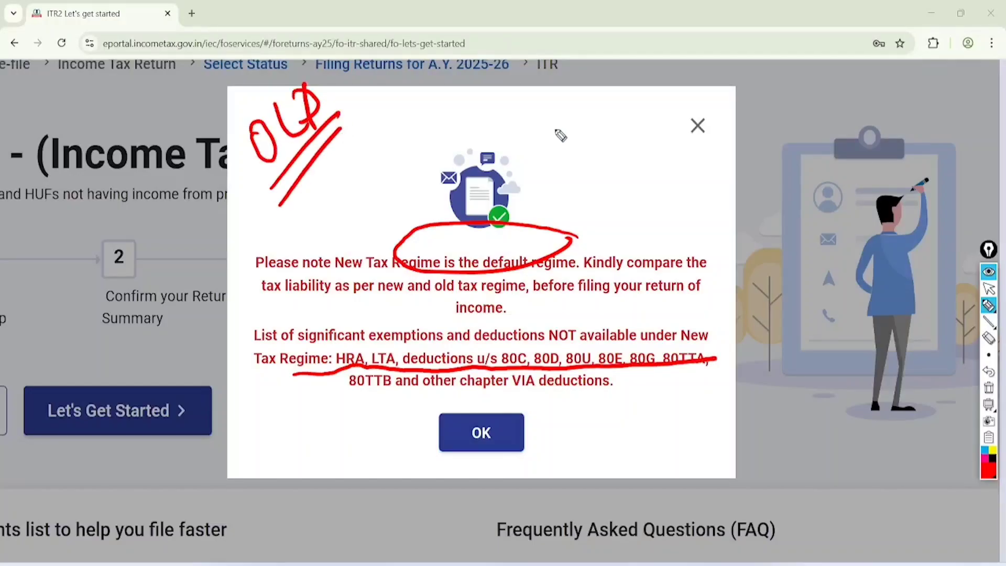
pyautogui.moveTo(556, 131)
pyautogui.mouseDown()
pyautogui.moveTo(570, 170)
pyautogui.moveTo(607, 123)
pyautogui.moveTo(620, 149)
pyautogui.mouseUp()
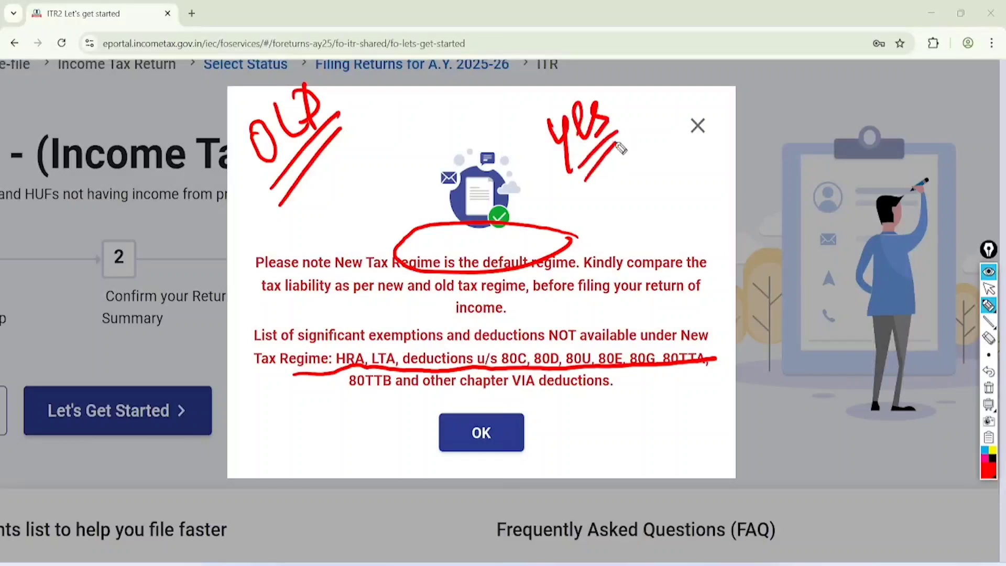
pyautogui.click(989, 288)
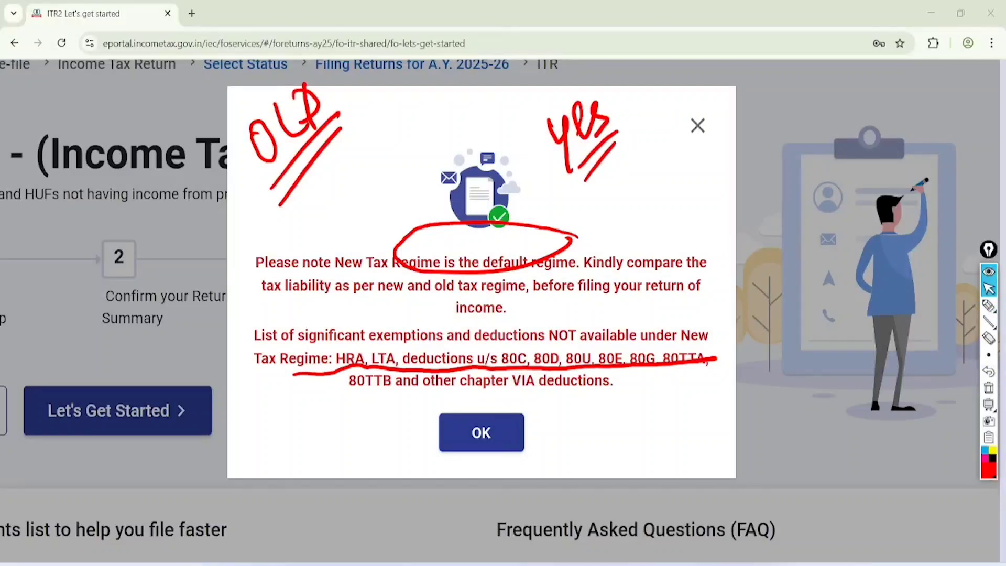
pyautogui.click(988, 388)
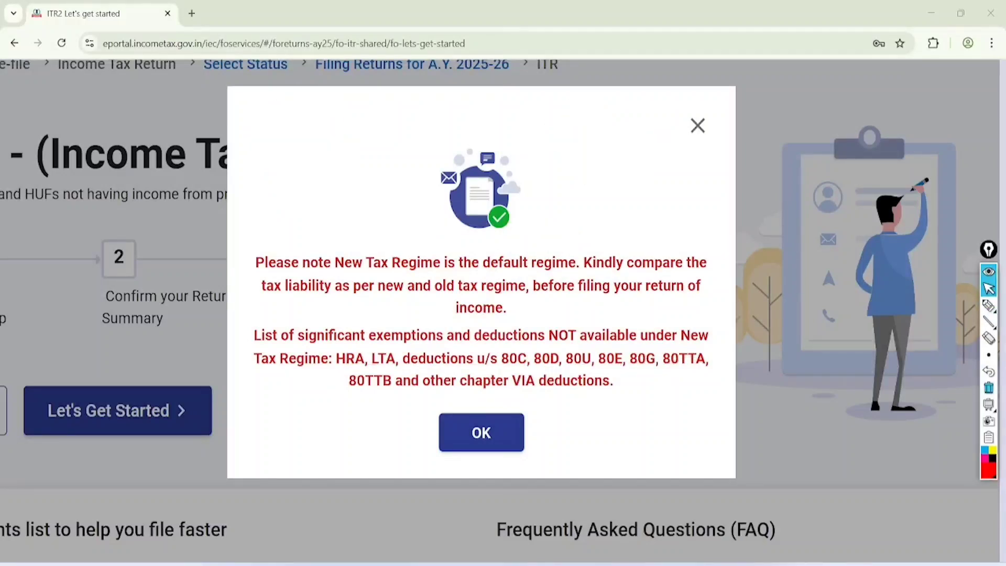
# Acknowledge the New Tax Regime notice and get started with the ITR-2 return
pyautogui.click(481, 432)
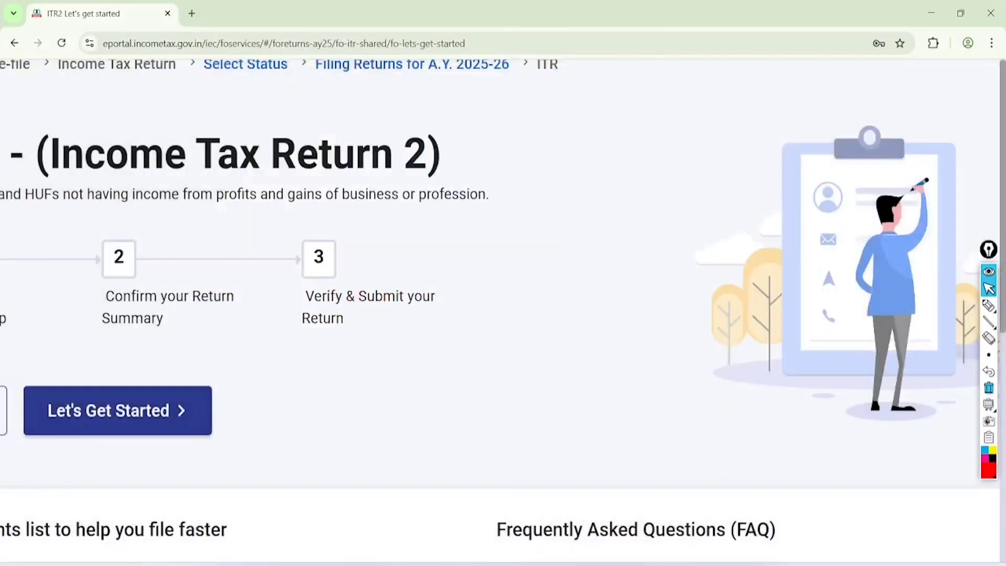
pyautogui.click(118, 410)
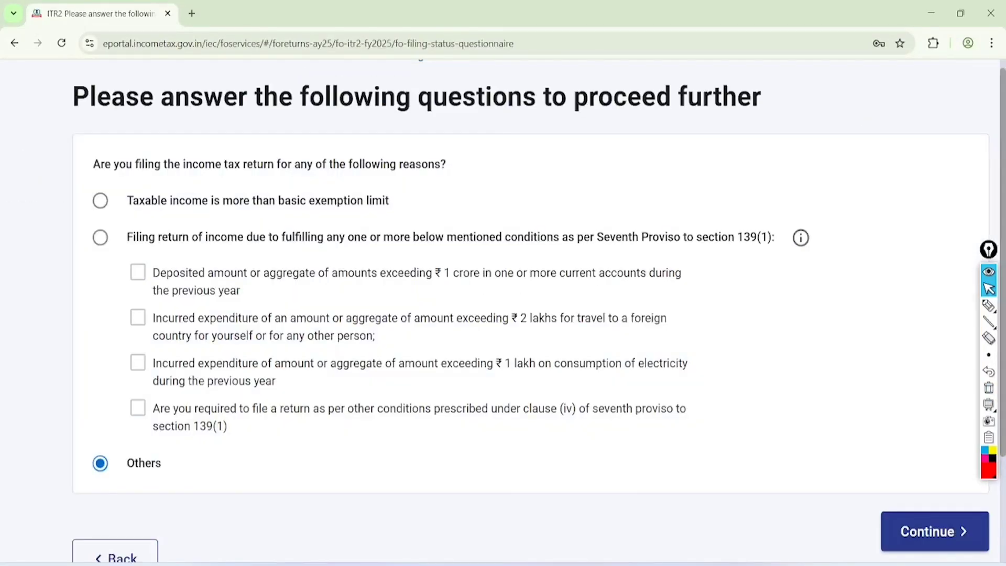
# Underline the taxable income above basic exemption limit option, write "3L" beside it, and mark the option with a tick
pyautogui.click(988, 305)
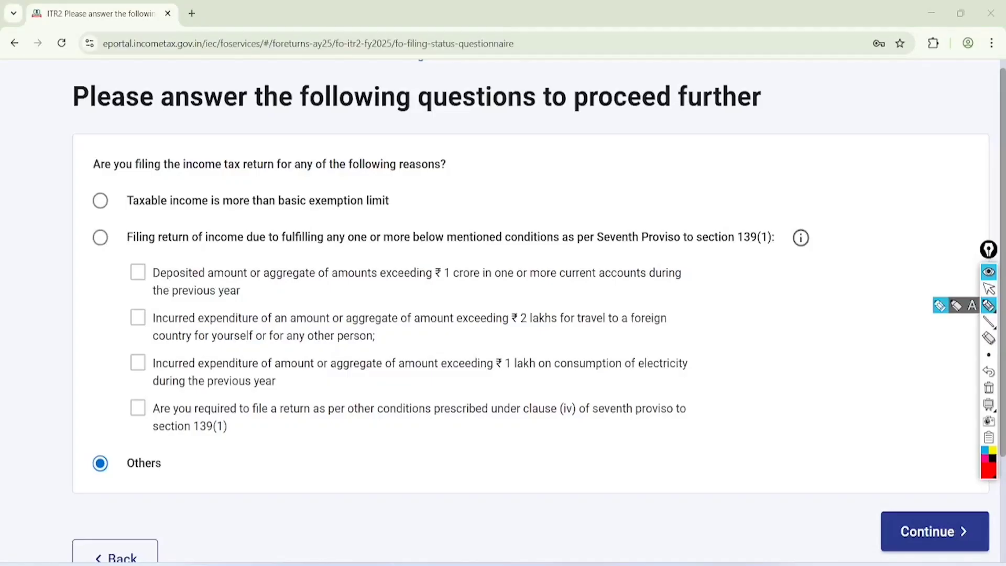
pyautogui.moveTo(106, 215); pyautogui.dragTo(373, 205)
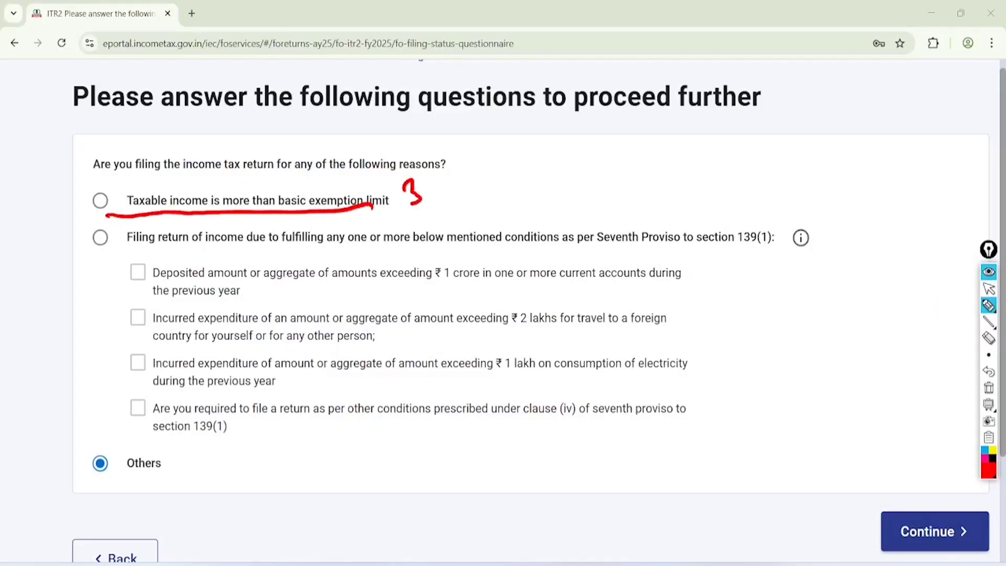
pyautogui.moveTo(422, 172); pyautogui.dragTo(450, 174)
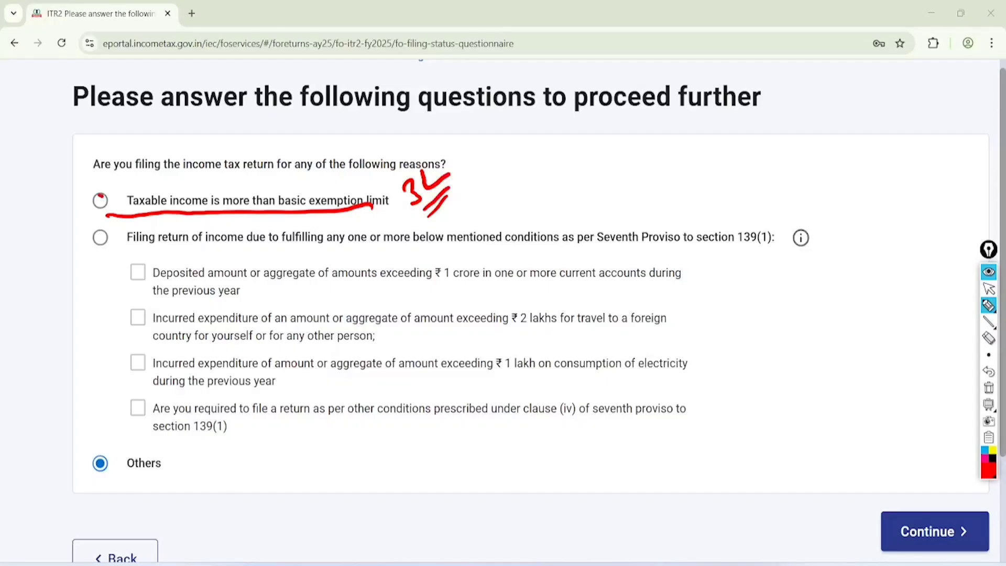
pyautogui.moveTo(99, 196); pyautogui.dragTo(149, 138)
# Underline the ₹ 1 crore, ₹ 2 lakhs and ₹ 1 lakh thresholds, tick the Others option in red, and clear all annotations
pyautogui.moveTo(423, 287); pyautogui.dragTo(529, 269)
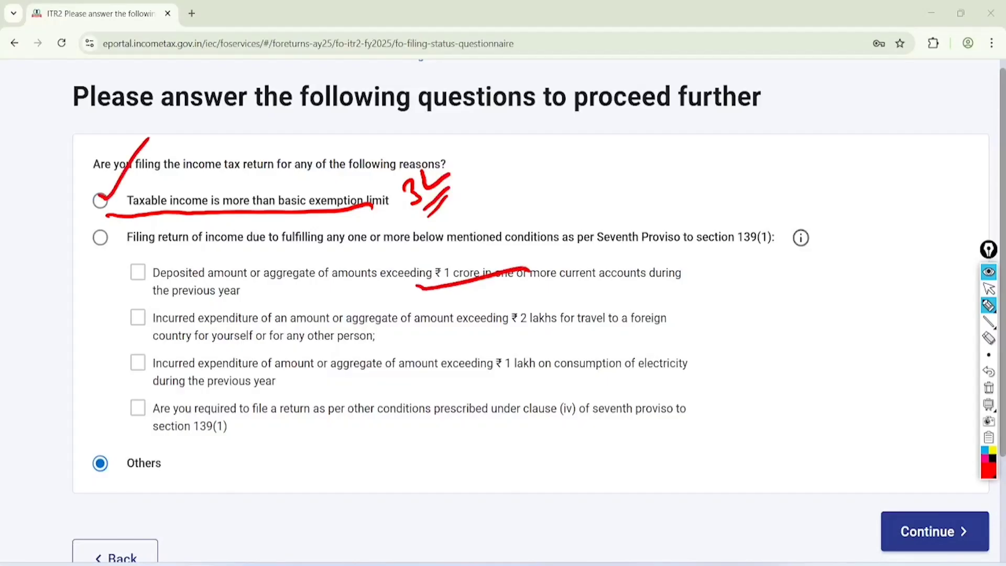
pyautogui.moveTo(479, 337); pyautogui.dragTo(587, 314)
pyautogui.moveTo(478, 386); pyautogui.dragTo(571, 361)
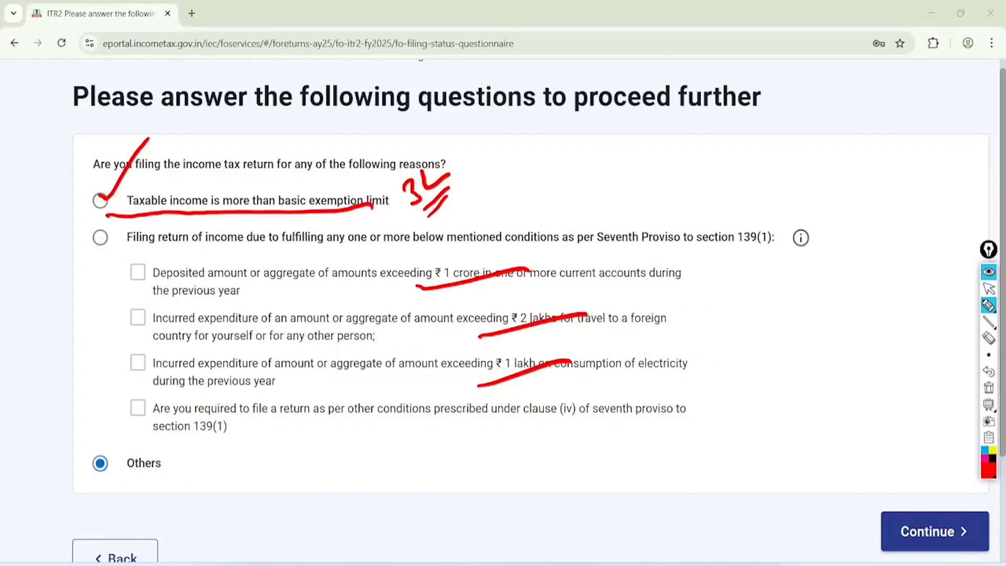
pyautogui.moveTo(106, 462); pyautogui.dragTo(156, 361)
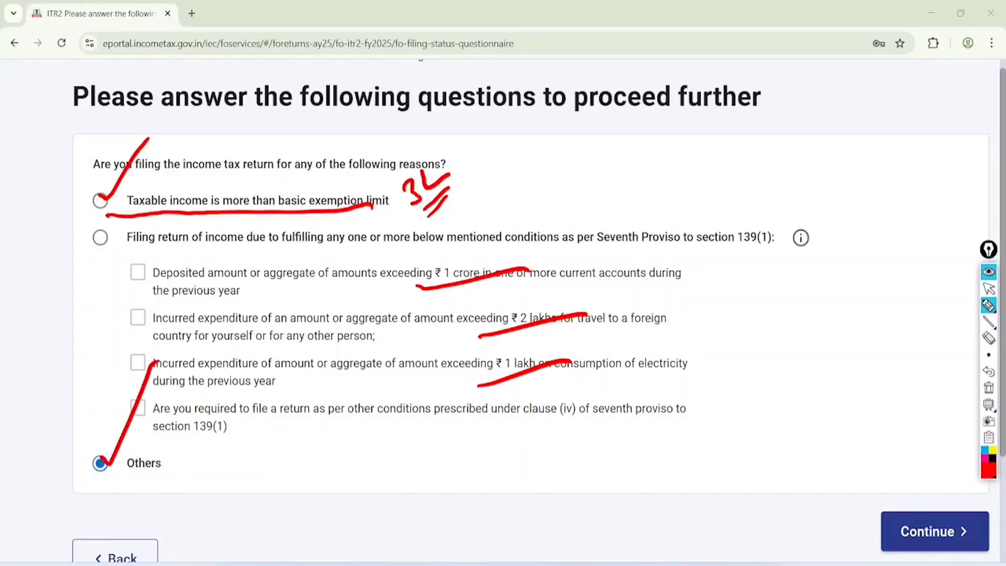
pyautogui.click(988, 289)
pyautogui.click(989, 387)
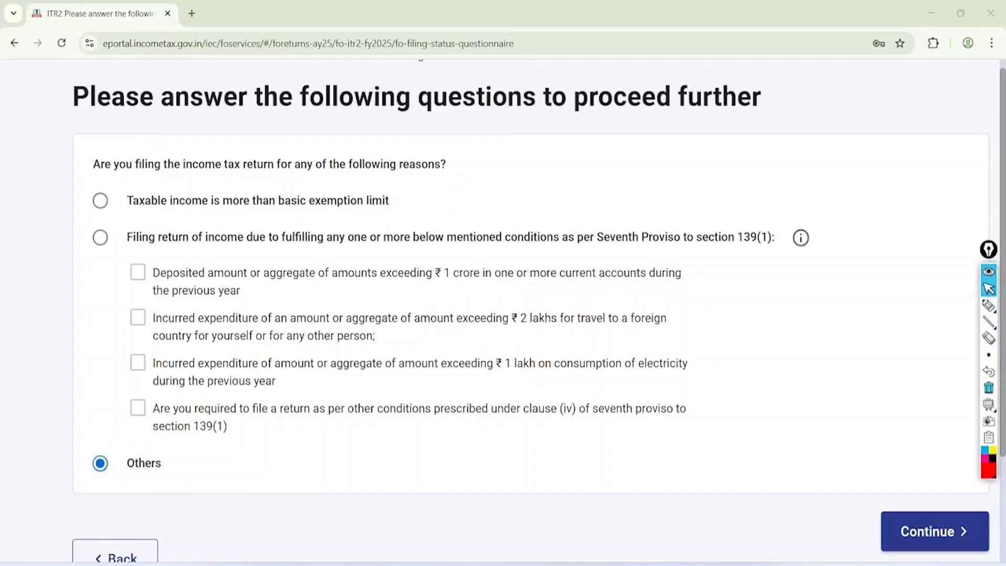
# Continue with Others as the filing reason and display the schedules in the Income category
pyautogui.click(935, 531)
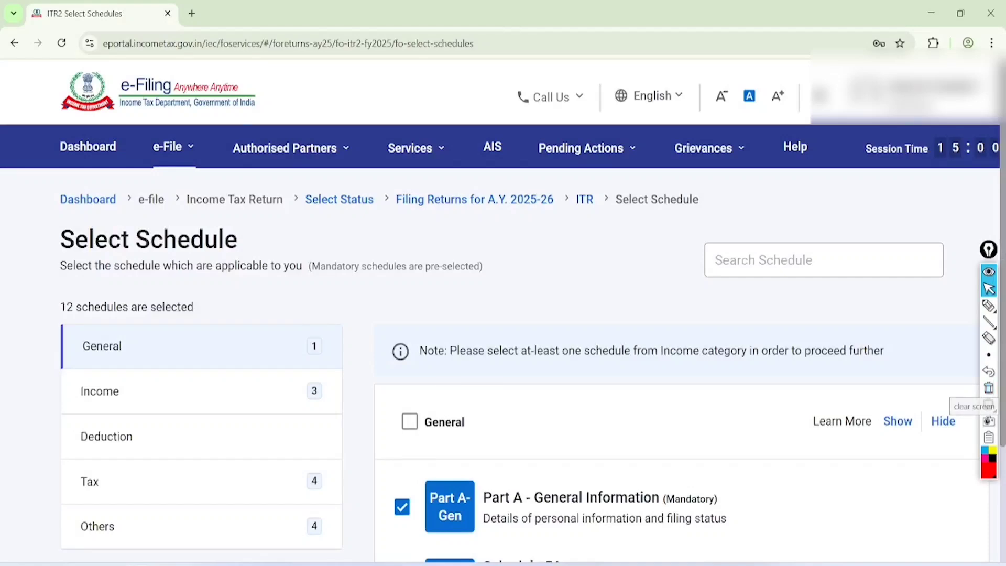
pyautogui.scroll(-3, 524, 314)
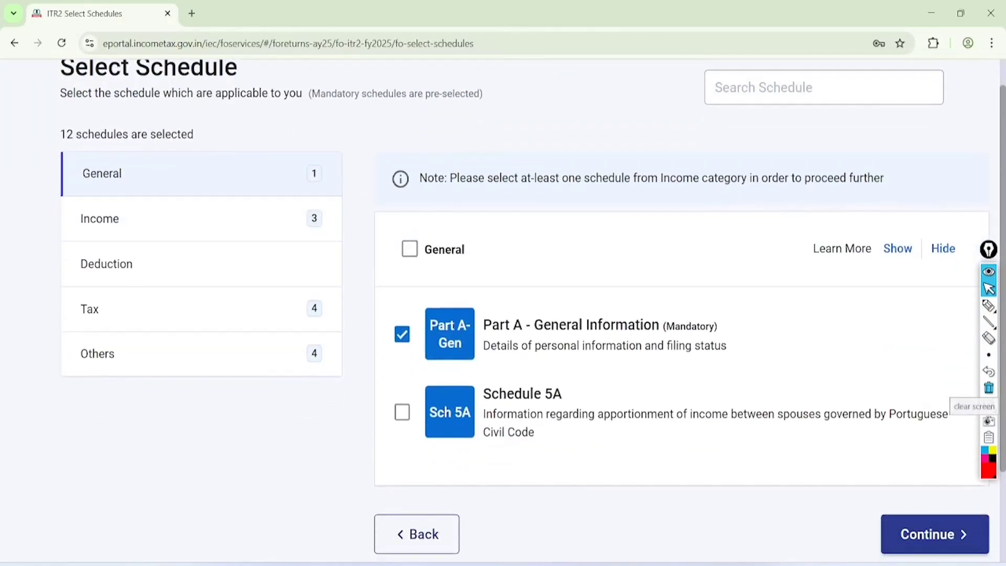
pyautogui.click(201, 219)
pyautogui.scroll(-4, 524, 315)
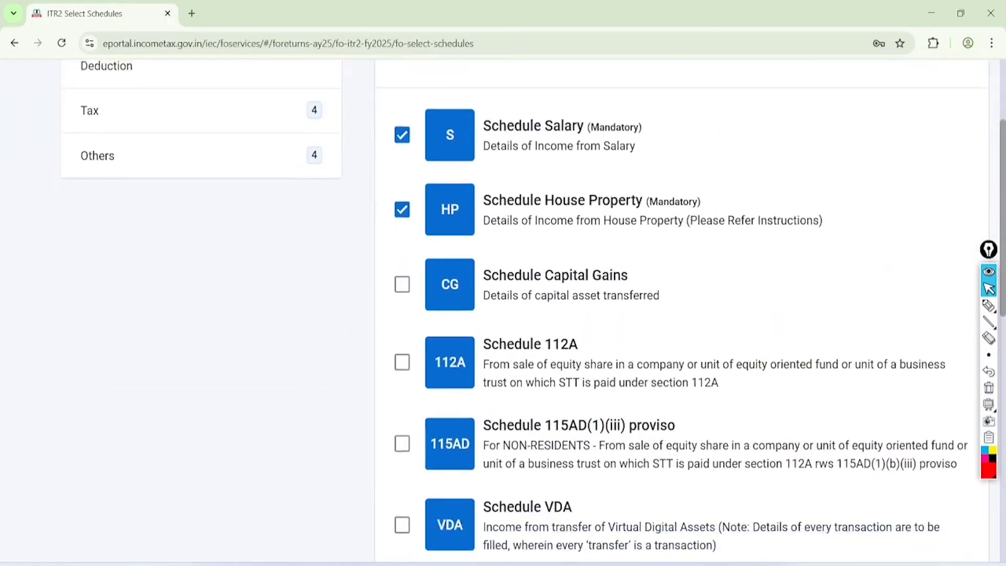
# Mark the Salary, House Property and Capital Gains schedules with red ticks, write and circle "Form 16", and clear all annotations
pyautogui.click(988, 306)
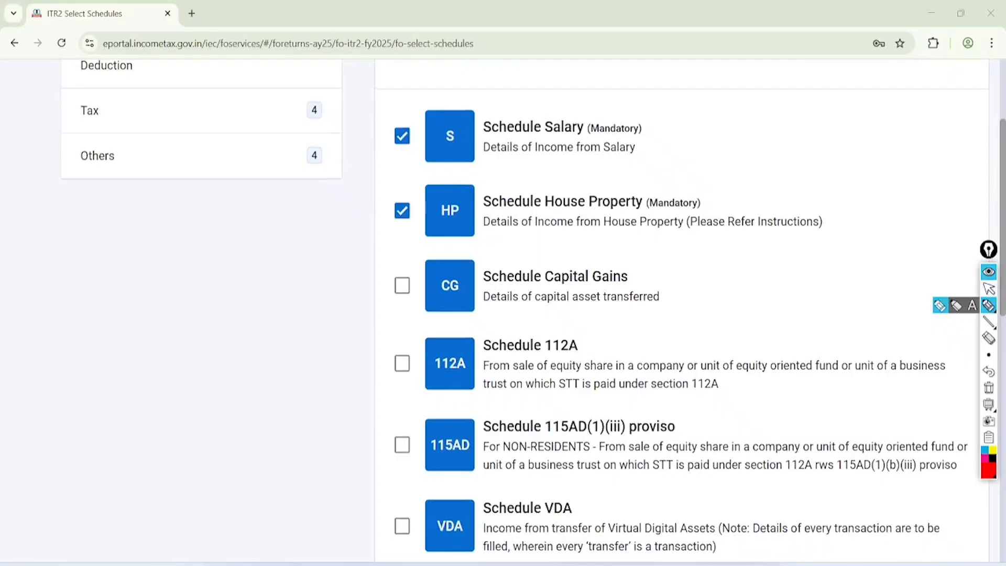
pyautogui.moveTo(348, 134)
pyautogui.mouseDown()
pyautogui.moveTo(363, 153)
pyautogui.moveTo(426, 103)
pyautogui.mouseUp()
pyautogui.moveTo(667, 112)
pyautogui.mouseDown()
pyautogui.moveTo(673, 134)
pyautogui.moveTo(732, 95)
pyautogui.moveTo(754, 92)
pyautogui.moveTo(753, 82)
pyautogui.mouseUp()
pyautogui.moveTo(712, 129)
pyautogui.mouseDown()
pyautogui.moveTo(768, 95)
pyautogui.moveTo(757, 111)
pyautogui.mouseUp()
pyautogui.moveTo(780, 38)
pyautogui.mouseDown()
pyautogui.moveTo(750, 35)
pyautogui.moveTo(702, 153)
pyautogui.moveTo(784, 38)
pyautogui.mouseUp()
pyautogui.moveTo(398, 208)
pyautogui.mouseDown()
pyautogui.moveTo(426, 220)
pyautogui.moveTo(530, 165)
pyautogui.mouseUp()
pyautogui.moveTo(400, 282); pyautogui.dragTo(474, 239)
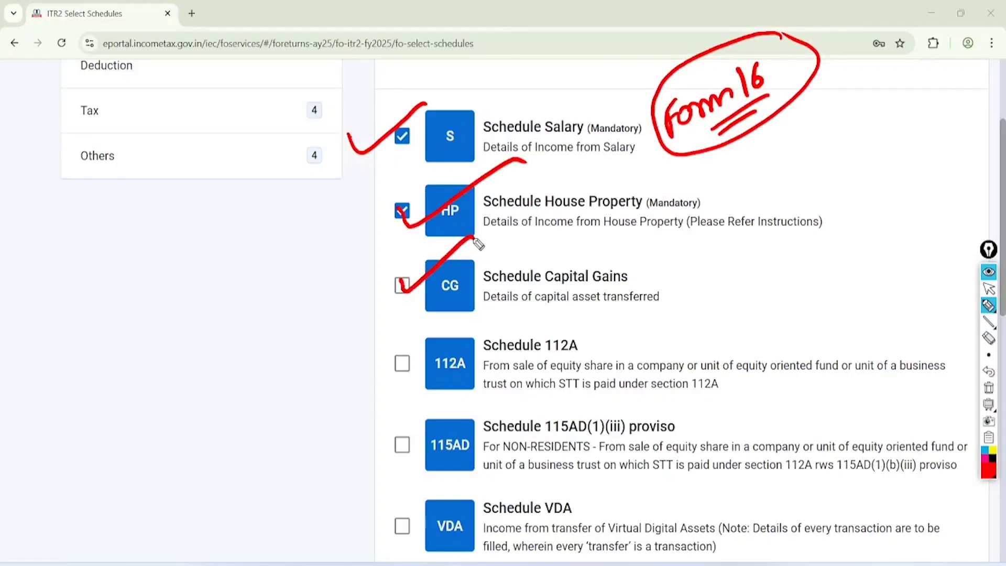
pyautogui.click(988, 289)
pyautogui.click(988, 388)
# Include Schedule Capital Gains, Schedule 112A and Schedule VDA in the return and continue to the return summary
pyautogui.click(402, 286)
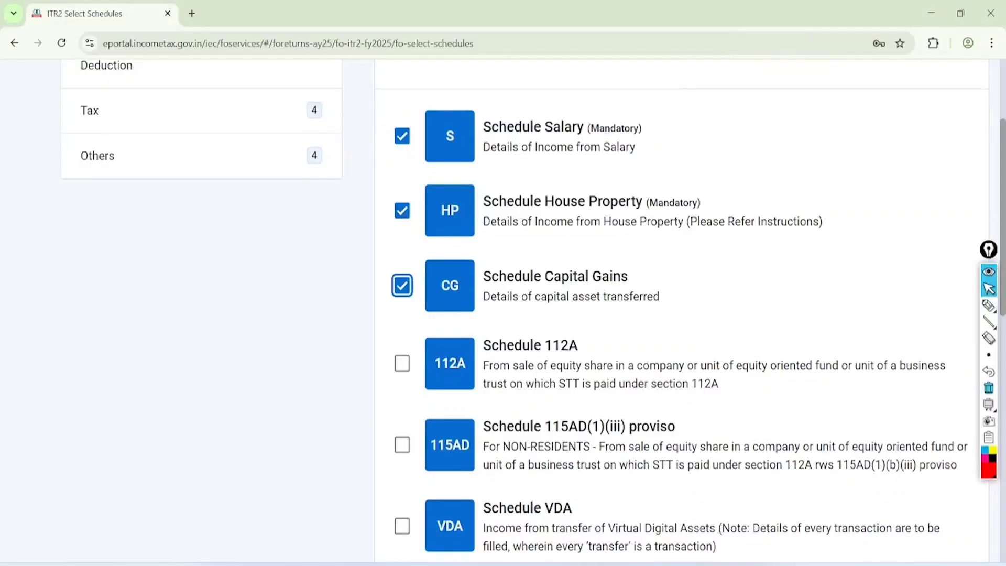
pyautogui.click(402, 363)
pyautogui.scroll(-5, 681, 315)
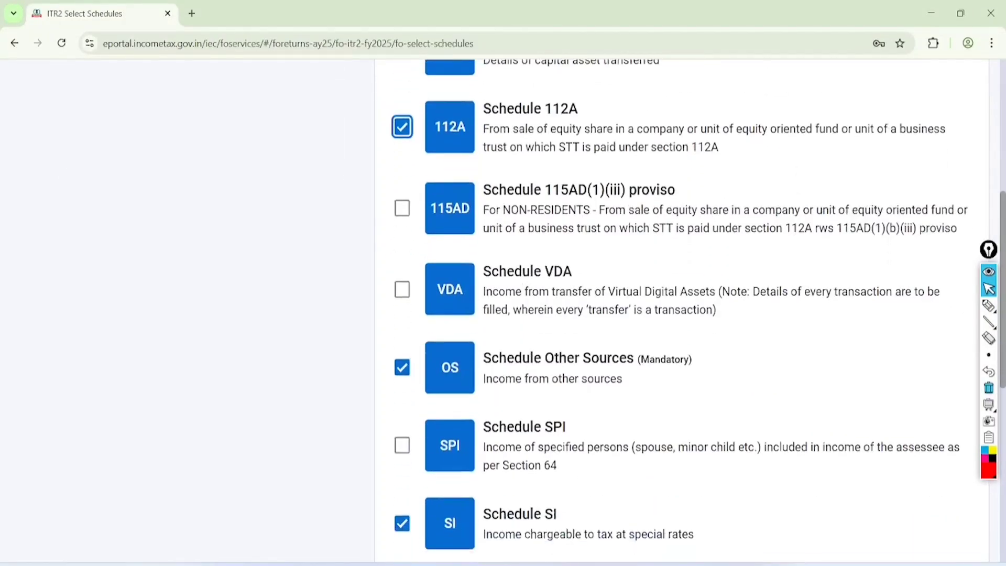
pyautogui.click(402, 289)
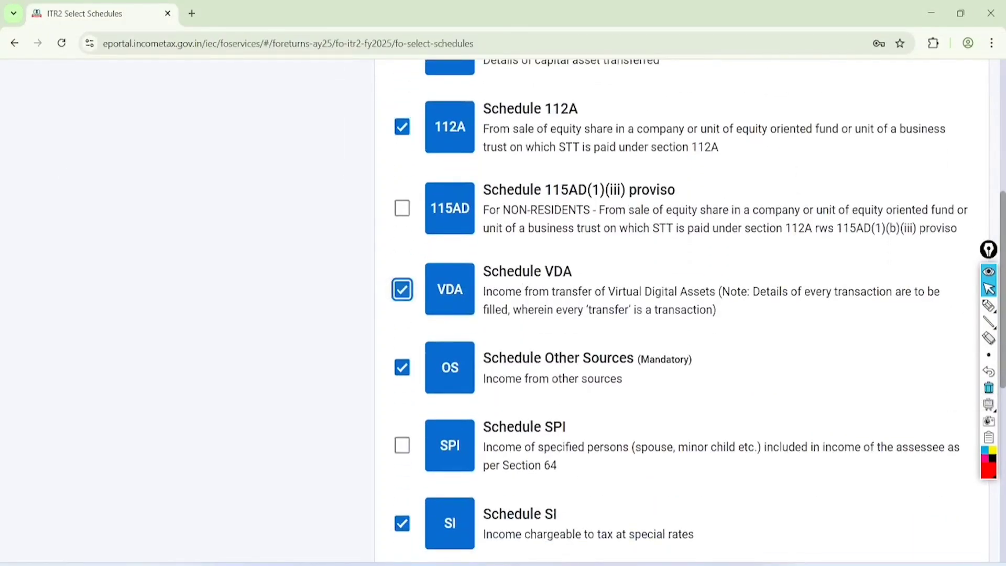
pyautogui.scroll(-10, 681, 314)
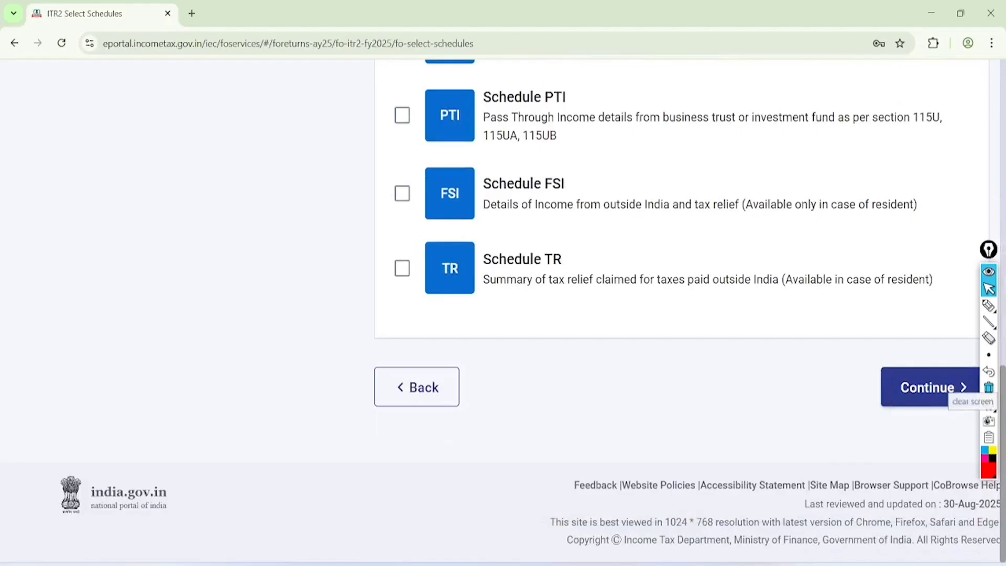
pyautogui.click(930, 387)
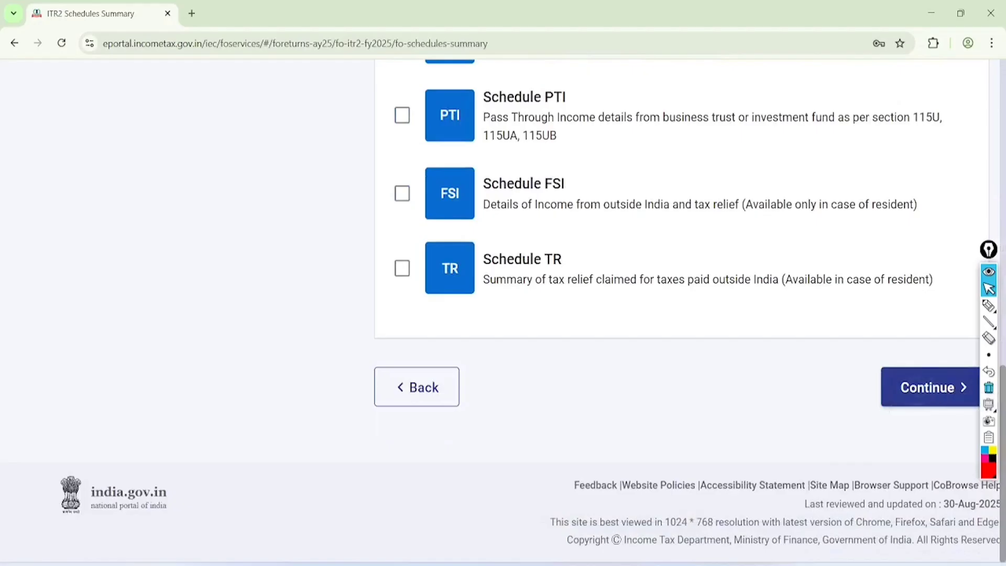
# Write "AIS", "TIS" and "26AS" on the pre-fill notice and underline its first line about pre-filled information
pyautogui.scroll(-1, 621, 367)
pyautogui.scroll(3, 621, 367)
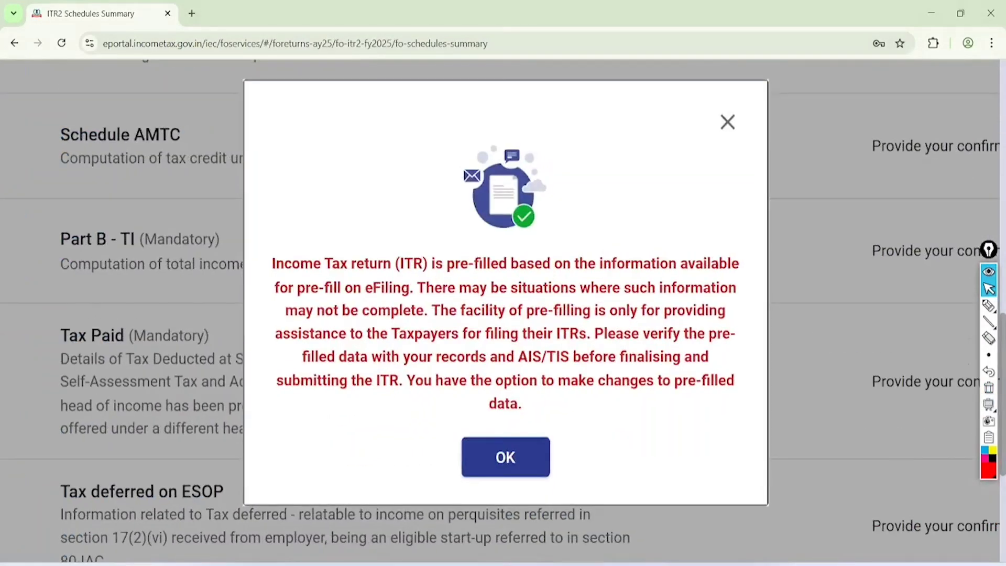
pyautogui.click(989, 305)
pyautogui.moveTo(283, 135)
pyautogui.mouseDown()
pyautogui.moveTo(274, 124)
pyautogui.moveTo(294, 125)
pyautogui.moveTo(301, 108)
pyautogui.moveTo(317, 129)
pyautogui.moveTo(330, 194)
pyautogui.moveTo(355, 197)
pyautogui.moveTo(382, 149)
pyautogui.moveTo(416, 168)
pyautogui.mouseUp()
pyautogui.moveTo(247, 280); pyautogui.dragTo(703, 266)
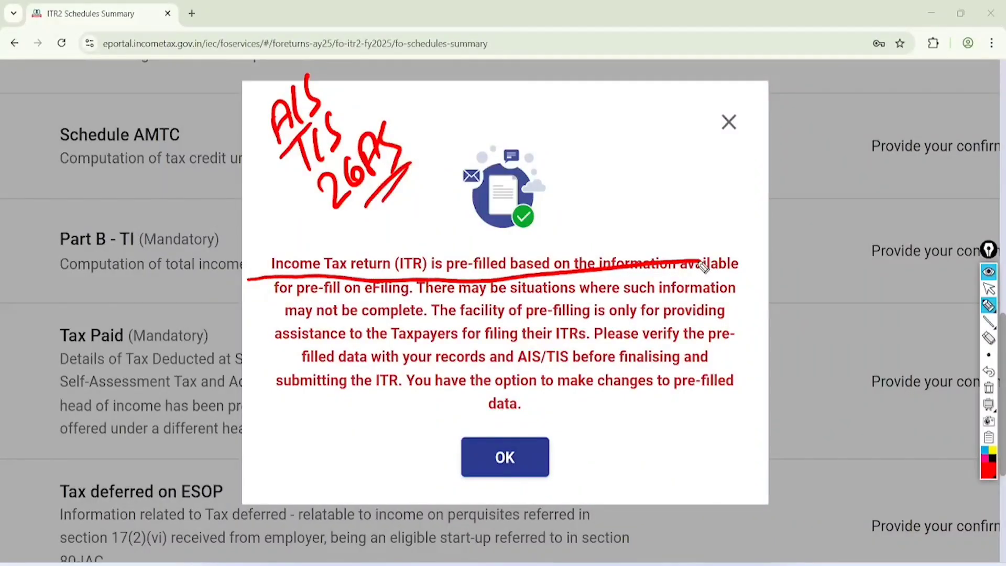
# Write and circle "LTCG" and "STCG", underline the warning about incomplete pre-filled information, and clear all annotations
pyautogui.moveTo(572, 108)
pyautogui.mouseDown()
pyautogui.moveTo(597, 131)
pyautogui.moveTo(619, 105)
pyautogui.moveTo(652, 94)
pyautogui.mouseUp()
pyautogui.moveTo(612, 148)
pyautogui.mouseDown()
pyautogui.moveTo(608, 177)
pyautogui.moveTo(636, 160)
pyautogui.moveTo(653, 128)
pyautogui.moveTo(658, 157)
pyautogui.moveTo(631, 175)
pyautogui.mouseUp()
pyautogui.moveTo(667, 155); pyautogui.dragTo(636, 186)
pyautogui.moveTo(659, 42)
pyautogui.mouseDown()
pyautogui.moveTo(673, 62)
pyautogui.moveTo(639, 52)
pyautogui.mouseUp()
pyautogui.moveTo(415, 296); pyautogui.dragTo(710, 286)
pyautogui.moveTo(260, 319); pyautogui.dragTo(590, 327)
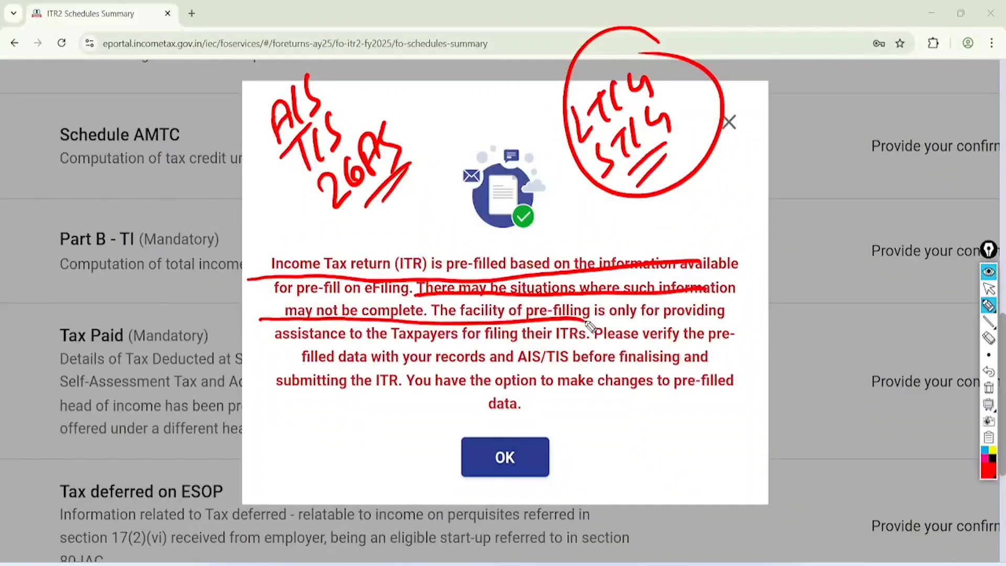
pyautogui.click(988, 289)
pyautogui.click(988, 388)
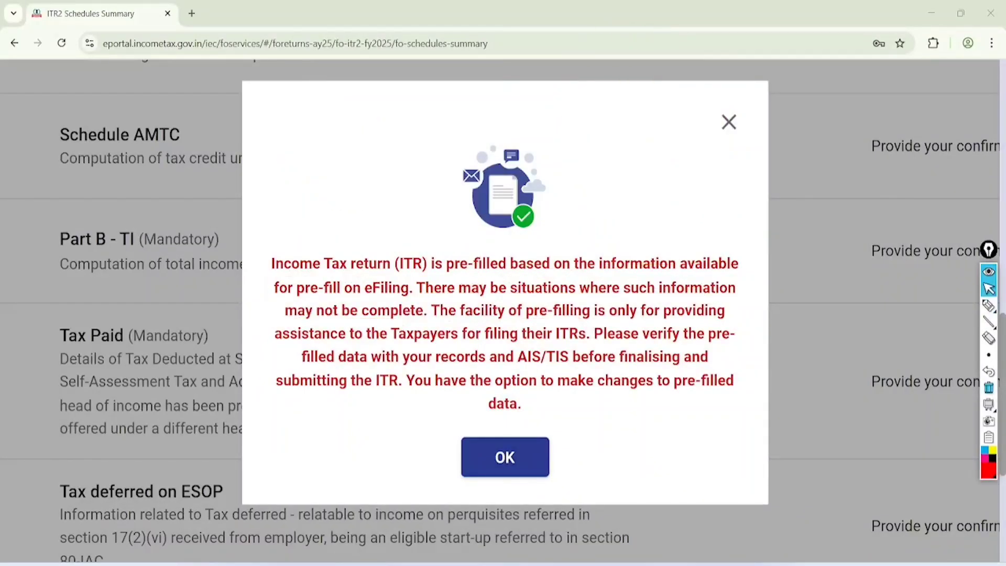
# Acknowledge the pre-fill notice and open Part A - General Information from the return summary, showing its sections
pyautogui.click(505, 457)
pyautogui.scroll(-3, 629, 367)
pyautogui.scroll(4, 628, 366)
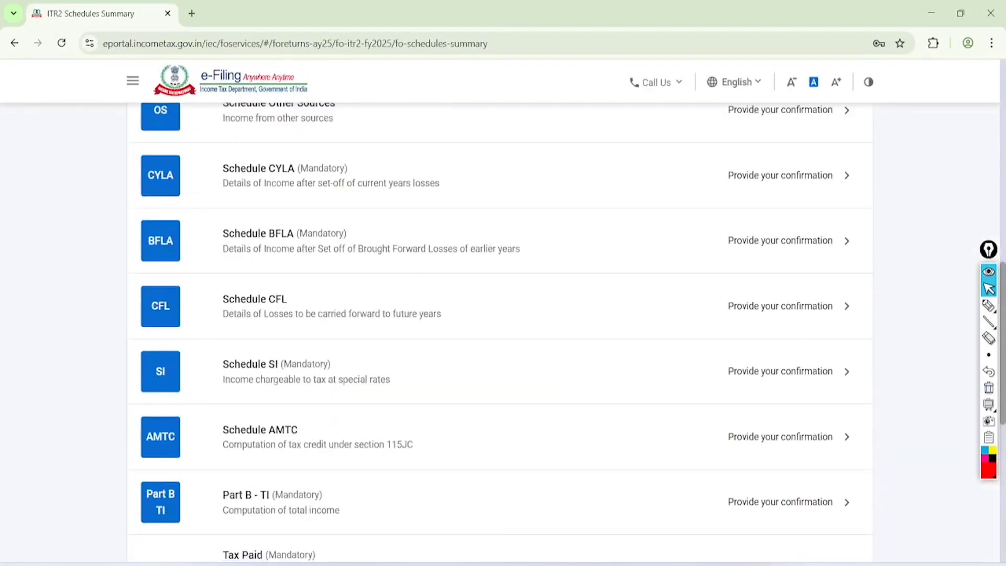
pyautogui.scroll(10, 501, 333)
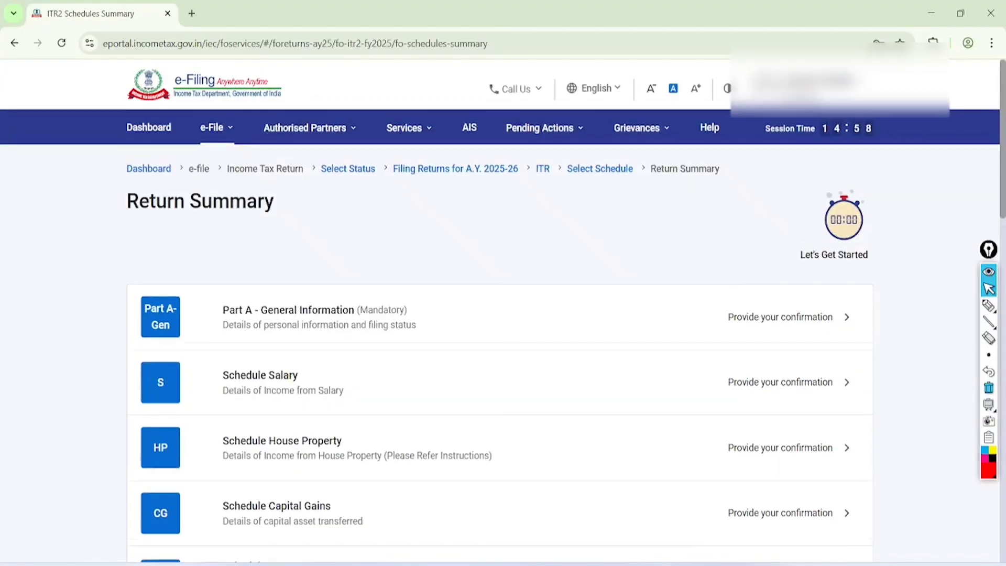
pyautogui.scroll(3, 513, 488)
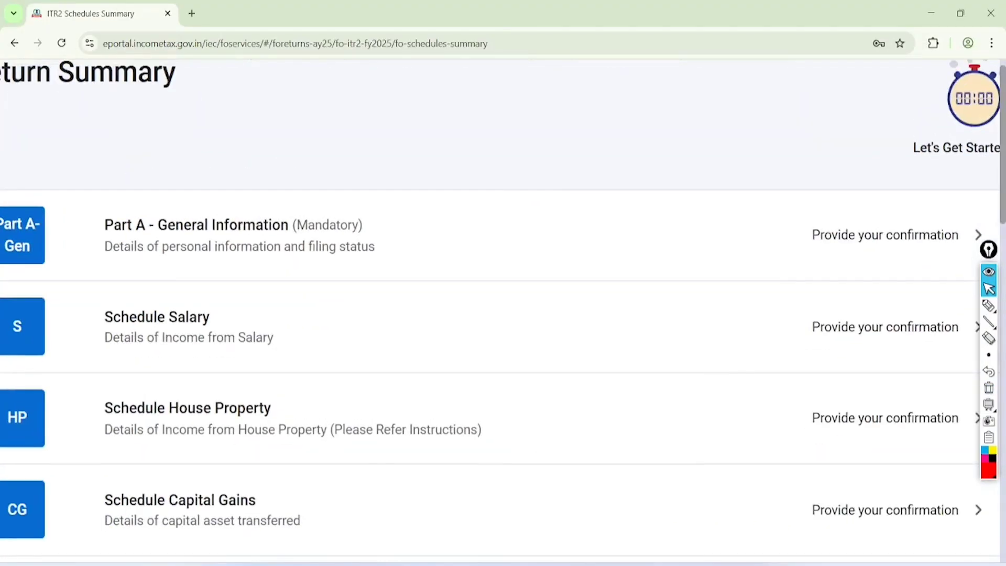
pyautogui.hscroll(-1, 513, 487)
pyautogui.click(249, 225)
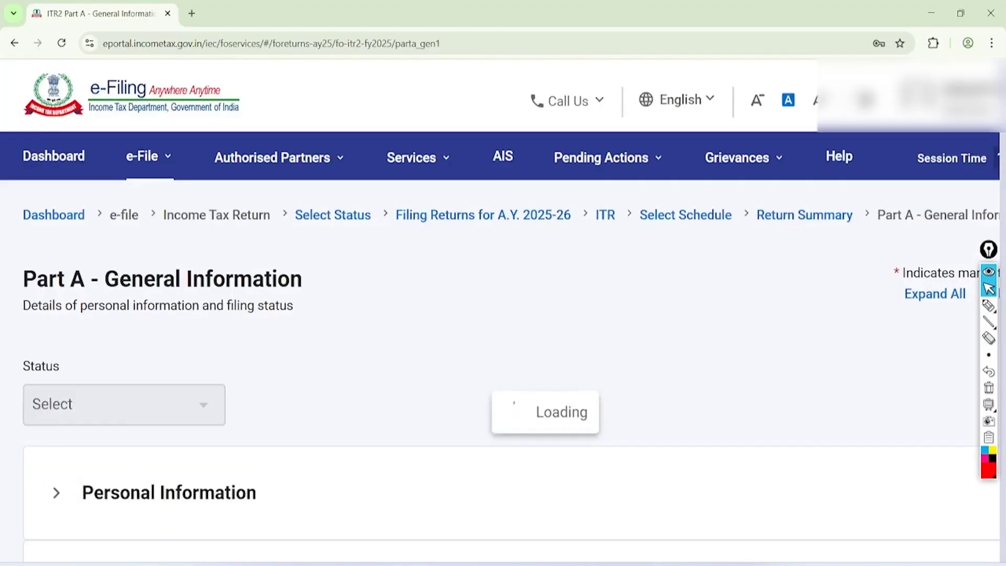
pyautogui.scroll(-2, 500, 314)
pyautogui.scroll(-4, 500, 315)
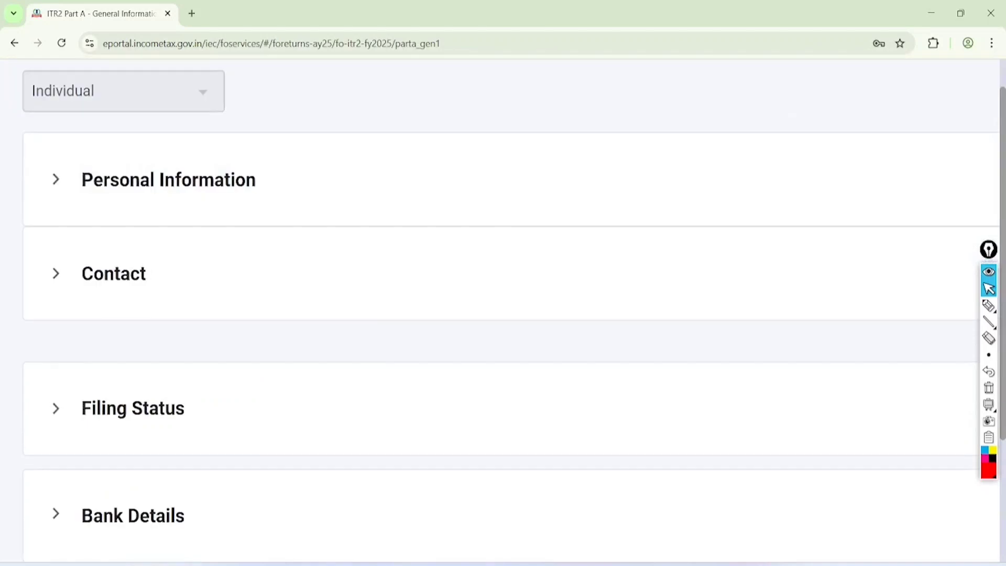
# Circle the Personal Information, Contact and Filing Status headings on Part A - General Information, and clear all annotations
pyautogui.click(989, 306)
pyautogui.moveTo(233, 132)
pyautogui.mouseDown()
pyautogui.moveTo(74, 137)
pyautogui.moveTo(212, 126)
pyautogui.mouseUp()
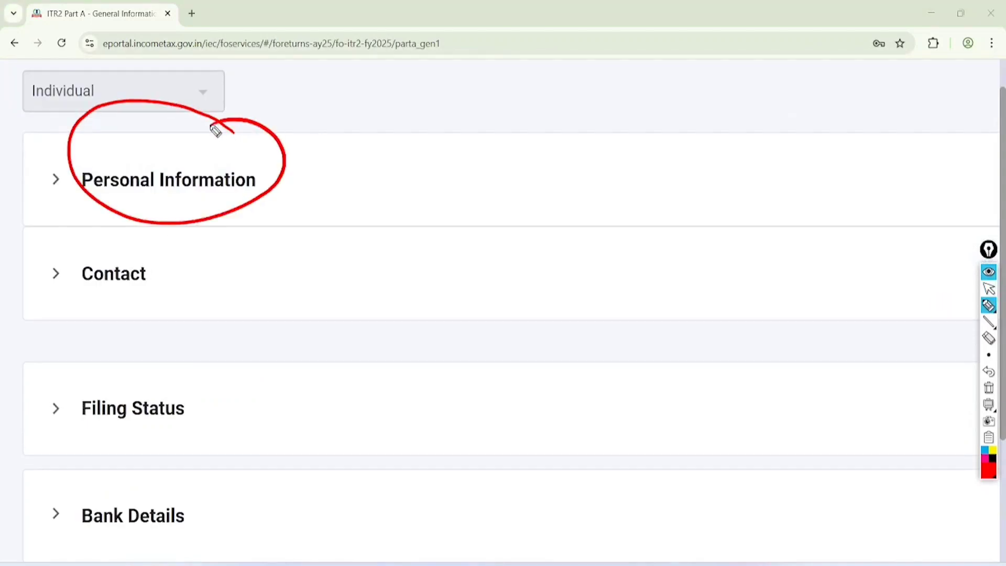
pyautogui.moveTo(115, 229)
pyautogui.mouseDown()
pyautogui.moveTo(86, 310)
pyautogui.moveTo(107, 248)
pyautogui.mouseUp()
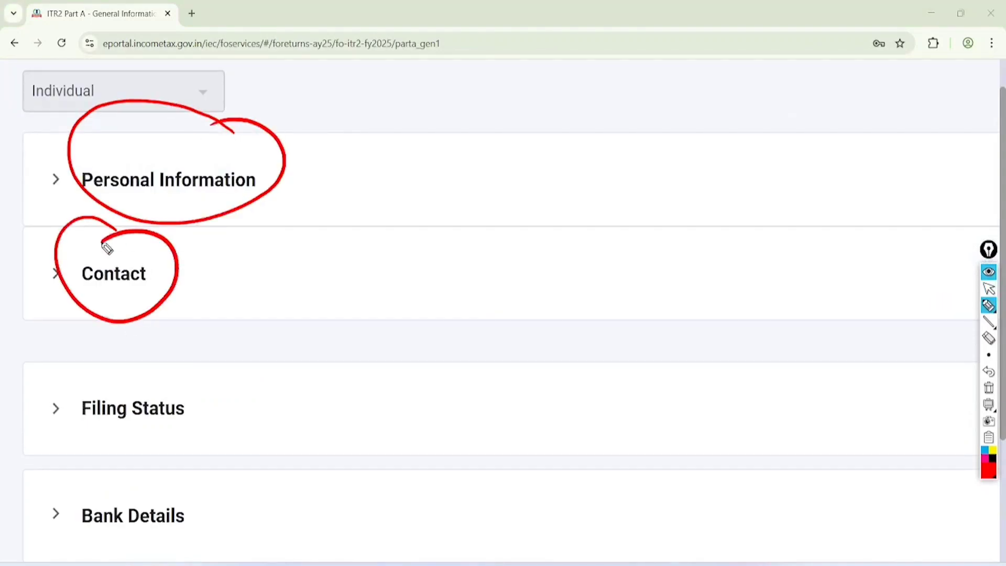
pyautogui.moveTo(184, 346)
pyautogui.mouseDown()
pyautogui.moveTo(69, 393)
pyautogui.moveTo(146, 326)
pyautogui.mouseUp()
pyautogui.click(989, 289)
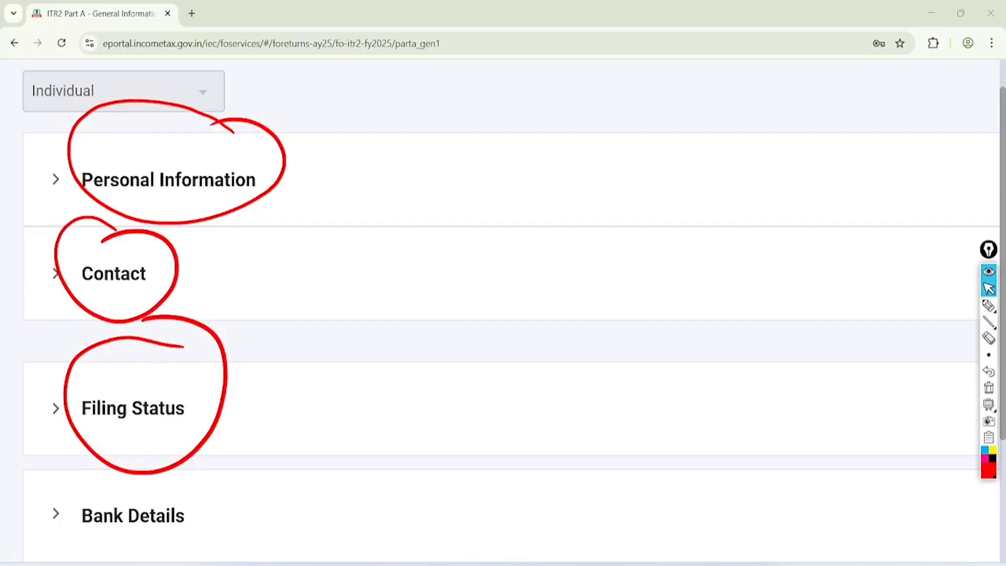
pyautogui.click(988, 388)
# Expand the Filing Status section to show the filing section and the tax regime question
pyautogui.click(135, 408)
pyautogui.scroll(-6, 502, 314)
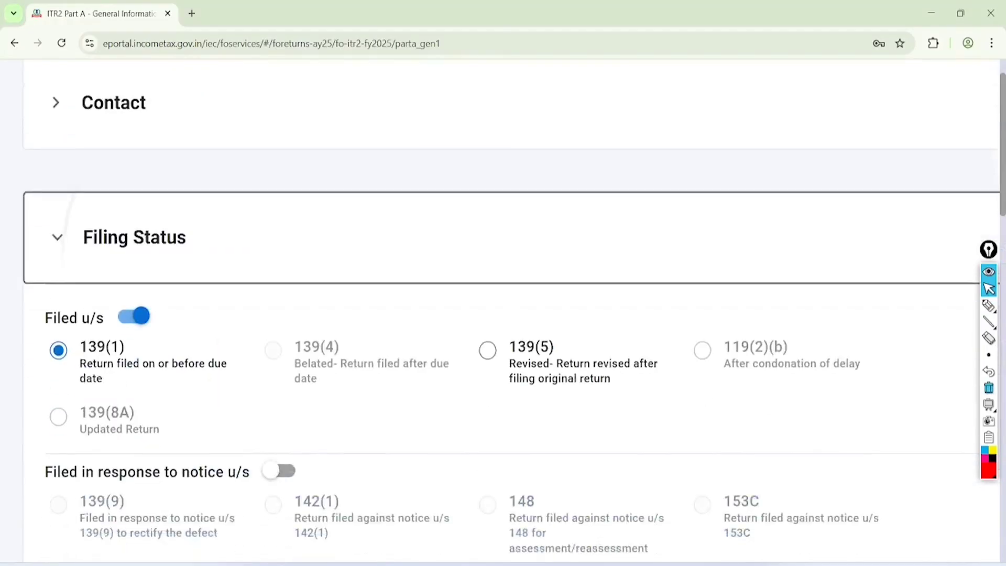
pyautogui.scroll(-1, 469, 314)
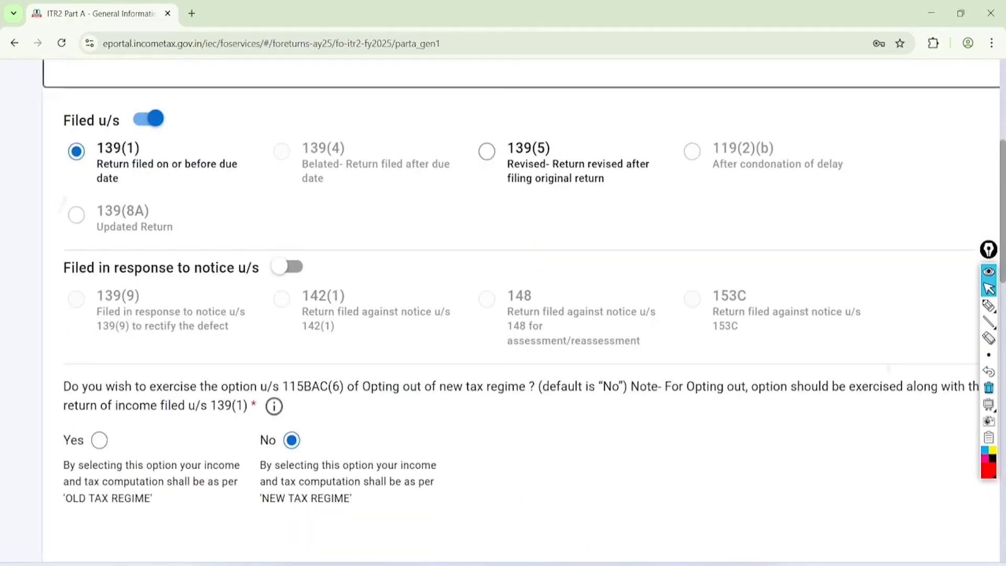
pyautogui.scroll(-1, 469, 315)
# Circle the 139(1) filing option, outline the 115BAC(6) opting-out text, tick No and circle "NEW TAX REGIME" with the pen
pyautogui.click(989, 305)
pyautogui.moveTo(157, 71)
pyautogui.mouseDown()
pyautogui.moveTo(137, 62)
pyautogui.moveTo(149, 195)
pyautogui.moveTo(119, 80)
pyautogui.mouseUp()
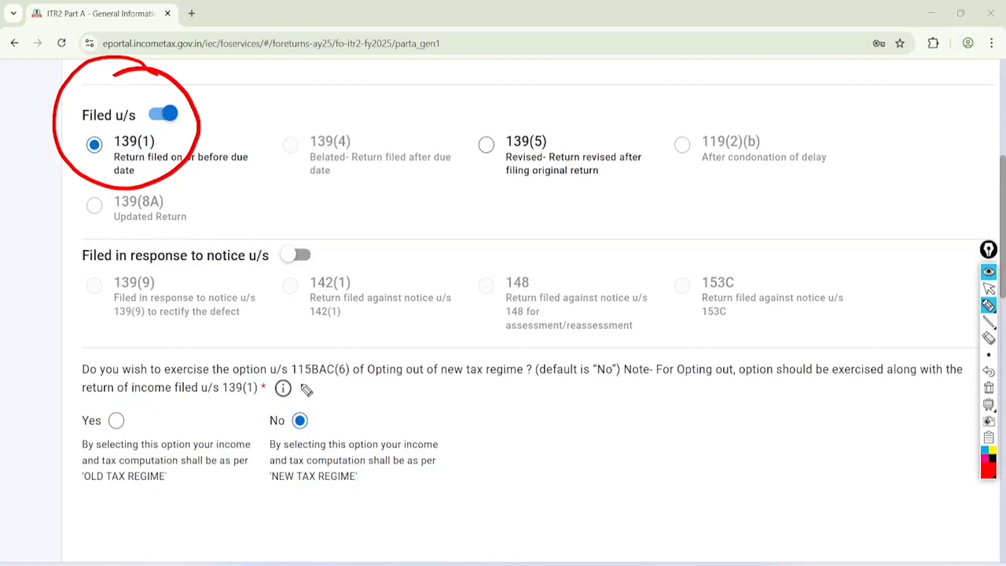
pyautogui.moveTo(296, 384)
pyautogui.mouseDown()
pyautogui.moveTo(521, 390)
pyautogui.moveTo(537, 343)
pyautogui.moveTo(307, 337)
pyautogui.moveTo(300, 375)
pyautogui.mouseUp()
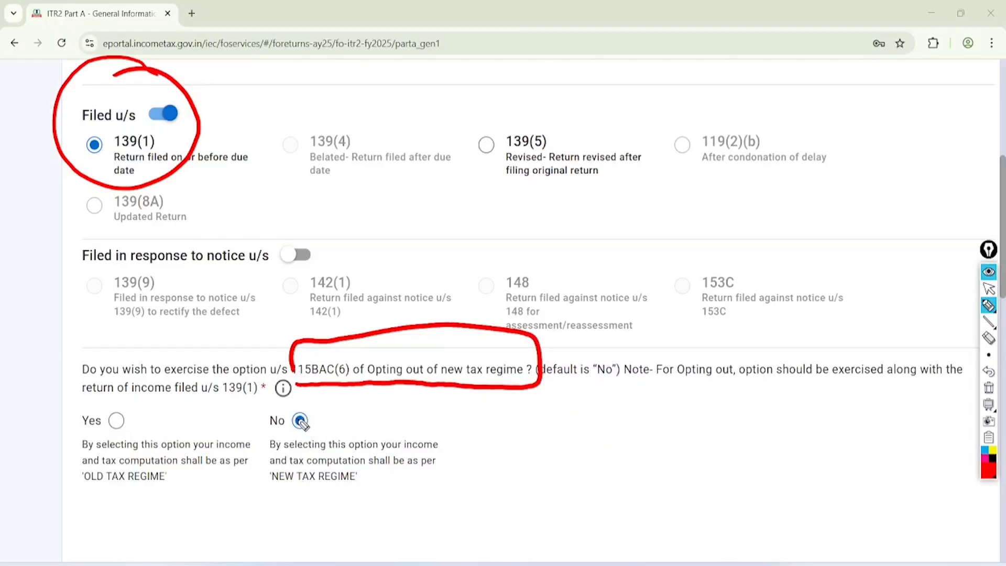
pyautogui.moveTo(301, 423); pyautogui.dragTo(402, 370)
pyautogui.moveTo(269, 495)
pyautogui.mouseDown()
pyautogui.moveTo(366, 495)
pyautogui.moveTo(293, 446)
pyautogui.moveTo(273, 504)
pyautogui.mouseUp()
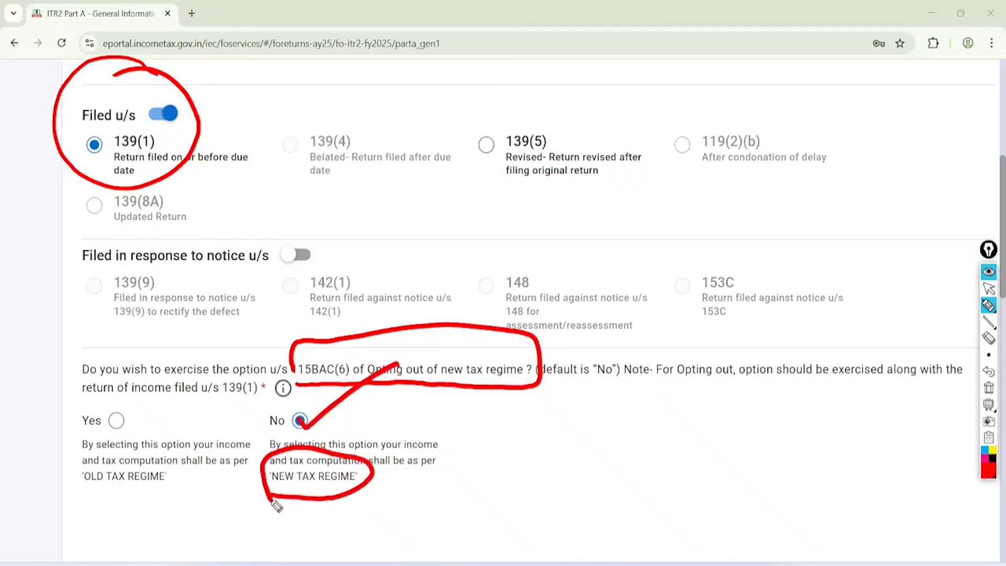
# Write "87A" and "12500" beside the regime options, circle "OLD TAX REGIME", tick Yes with the pen, and clear all annotations
pyautogui.moveTo(477, 417)
pyautogui.mouseDown()
pyautogui.moveTo(474, 445)
pyautogui.moveTo(489, 424)
pyautogui.moveTo(529, 412)
pyautogui.mouseUp()
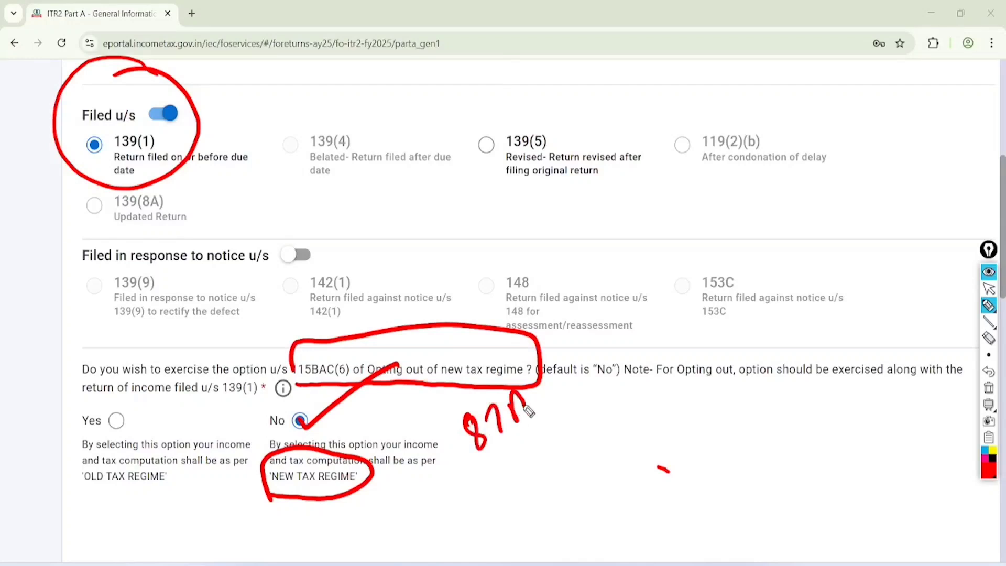
pyautogui.moveTo(500, 445)
pyautogui.mouseDown()
pyautogui.moveTo(539, 449)
pyautogui.moveTo(572, 403)
pyautogui.moveTo(563, 455)
pyautogui.moveTo(642, 460)
pyautogui.moveTo(730, 391)
pyautogui.moveTo(702, 442)
pyautogui.mouseUp()
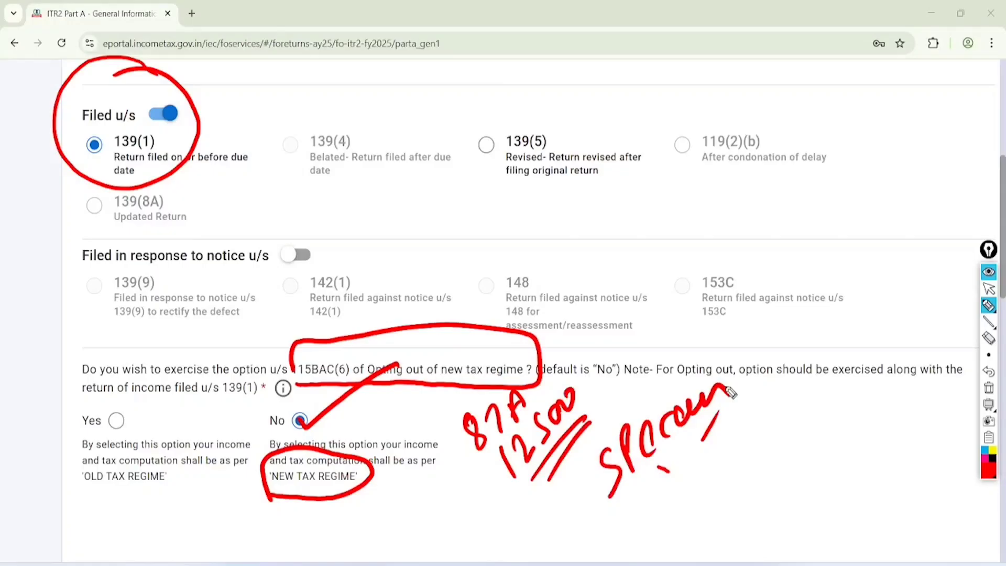
pyautogui.moveTo(101, 507)
pyautogui.mouseDown()
pyautogui.moveTo(130, 446)
pyautogui.moveTo(100, 496)
pyautogui.mouseUp()
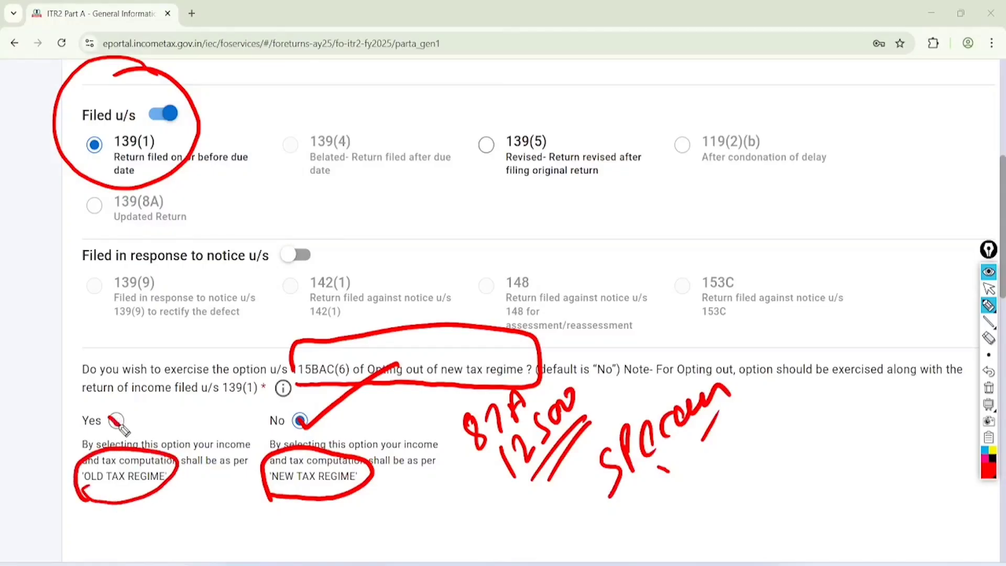
pyautogui.moveTo(122, 427); pyautogui.dragTo(178, 354)
pyautogui.click(988, 288)
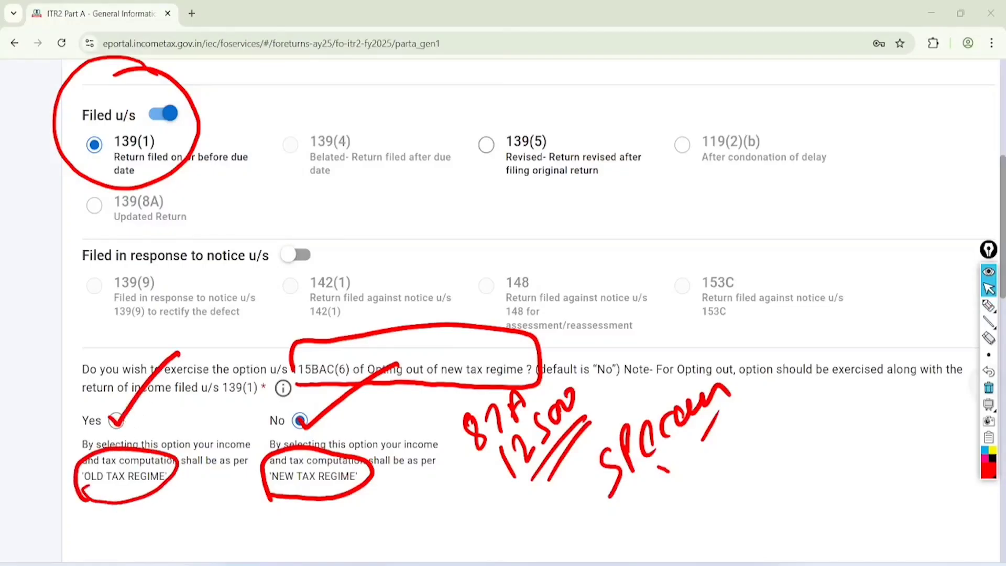
pyautogui.click(988, 387)
# Set the residential status to Resident, with the condition of being in India for 182 days or more during the previous year
pyautogui.scroll(-5, 524, 314)
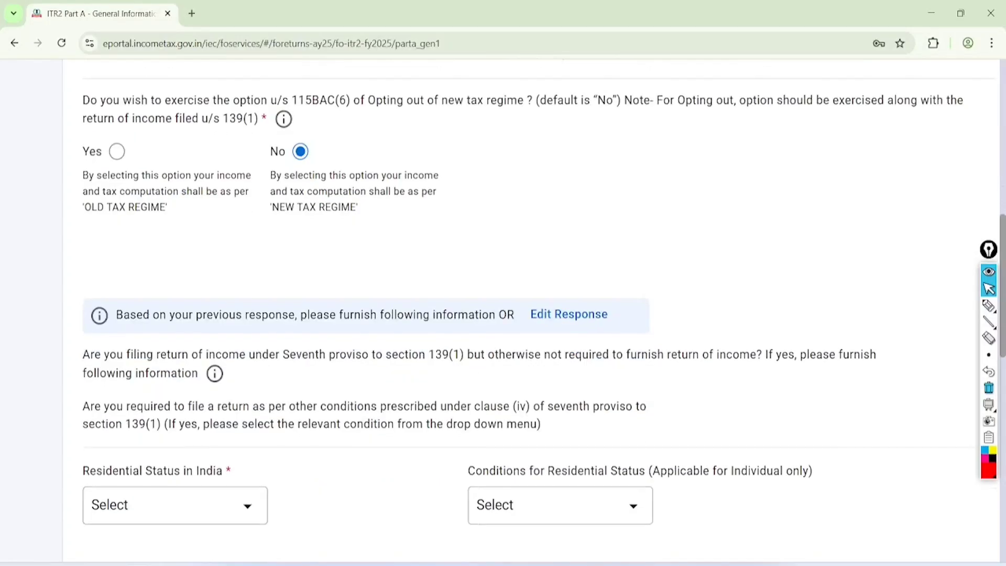
pyautogui.scroll(-7, 524, 315)
pyautogui.click(175, 182)
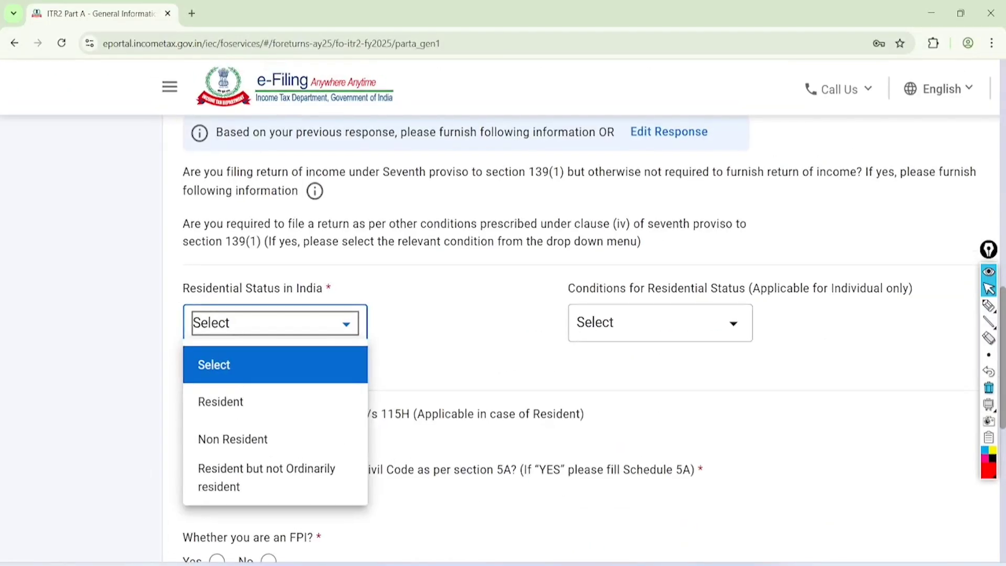
pyautogui.click(221, 401)
pyautogui.click(660, 322)
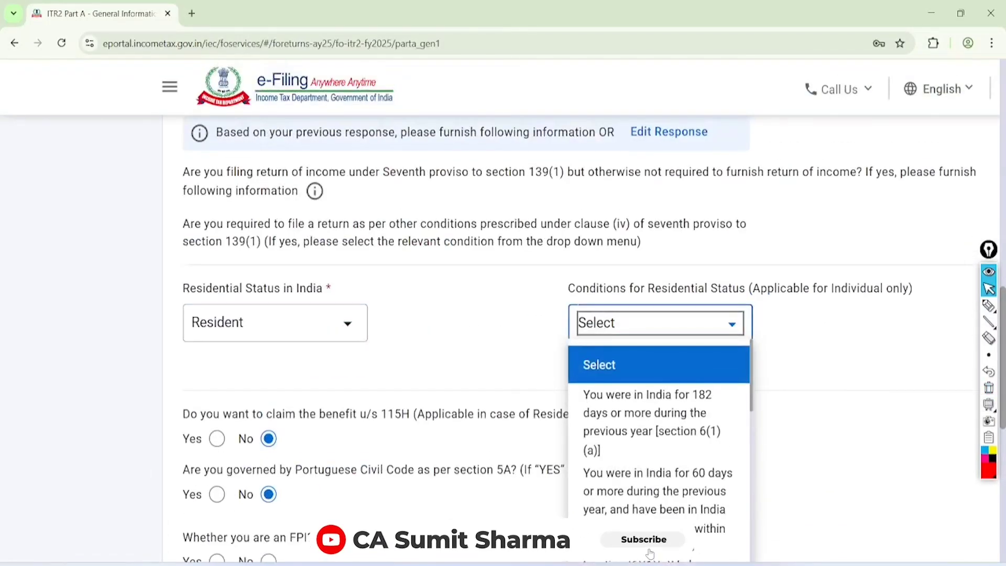
pyautogui.click(653, 422)
# Answer No to being an FPI, being a company director and holding unlisted equity shares during the previous year
pyautogui.scroll(-5, 523, 315)
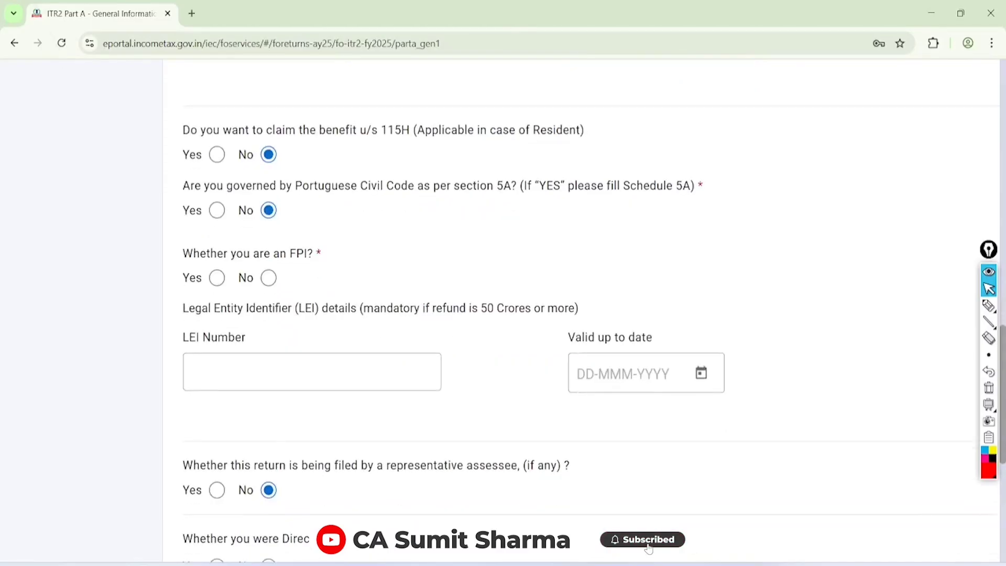
pyautogui.click(268, 277)
pyautogui.scroll(-3, 269, 315)
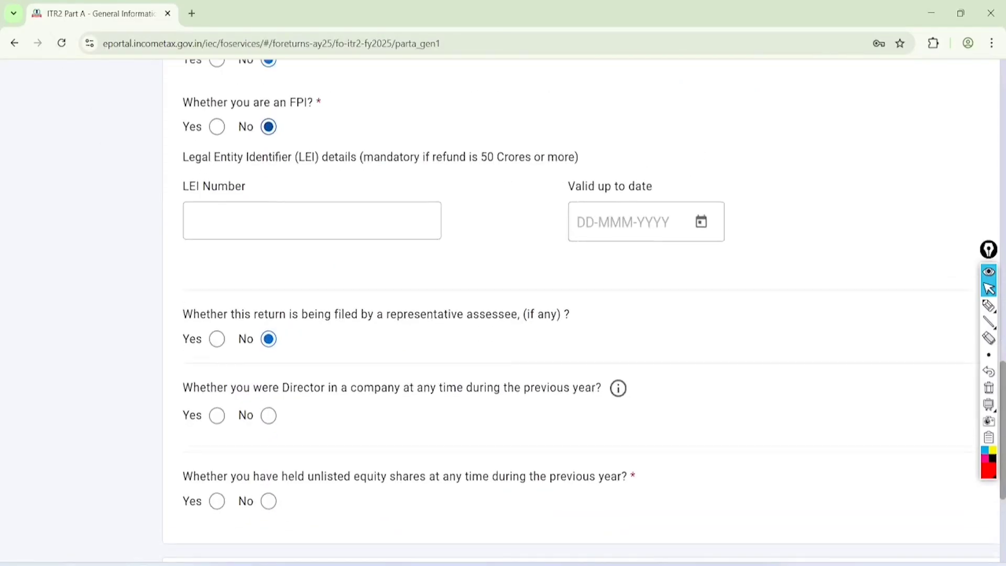
pyautogui.click(268, 415)
pyautogui.scroll(-5, 524, 314)
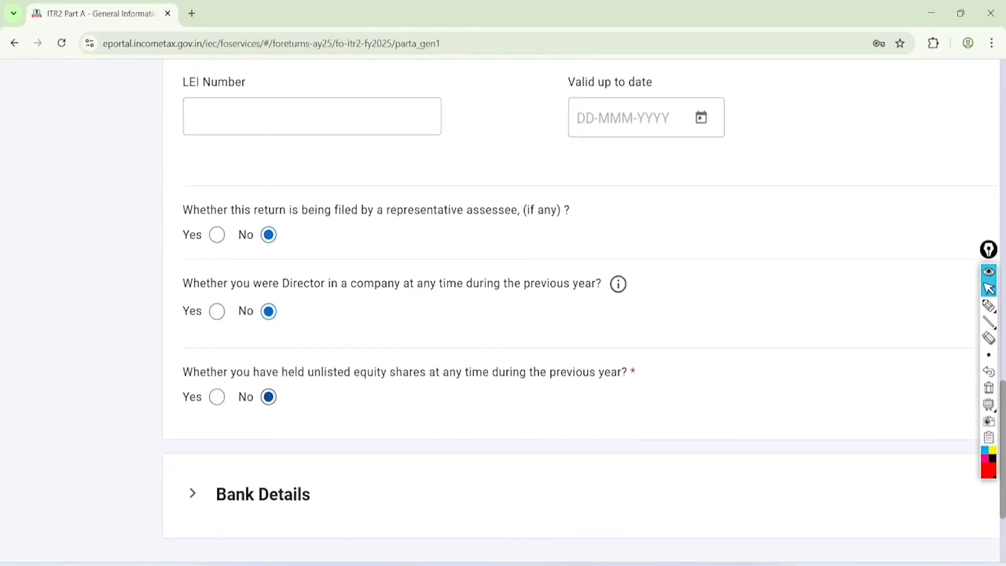
pyautogui.scroll(-1, 524, 314)
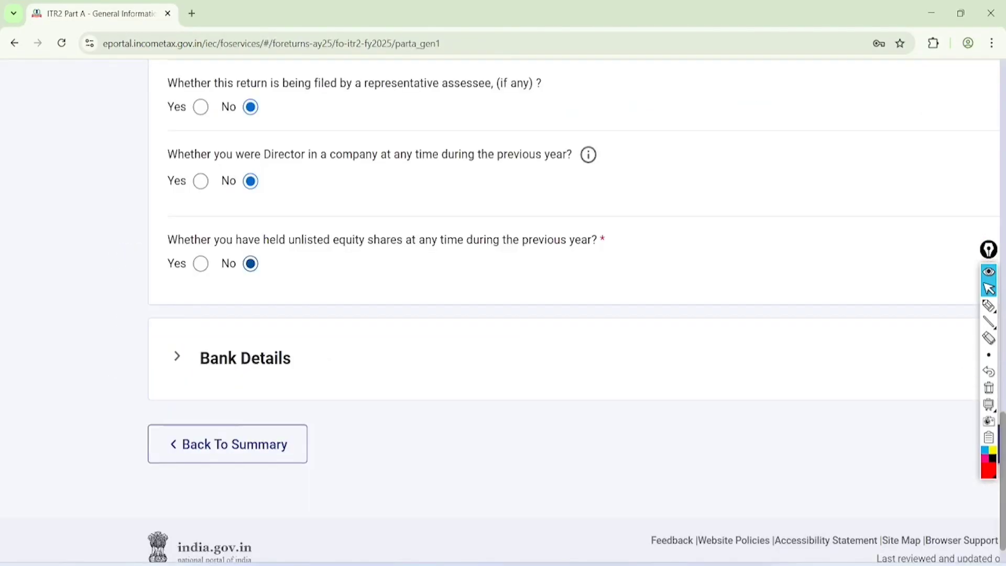
# Expand the Bank Details section to show the declared account and its refund nomination
pyautogui.click(246, 358)
pyautogui.scroll(-4, 524, 314)
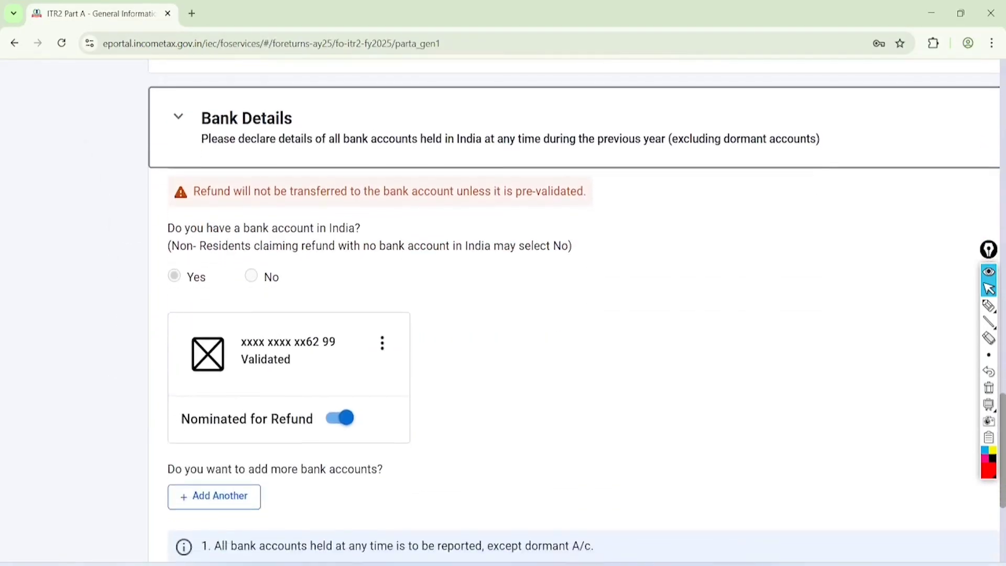
pyautogui.scroll(-1, 524, 315)
# Circle the refund nomination and the validated bank account in Bank Details, and clear all annotations
pyautogui.click(989, 306)
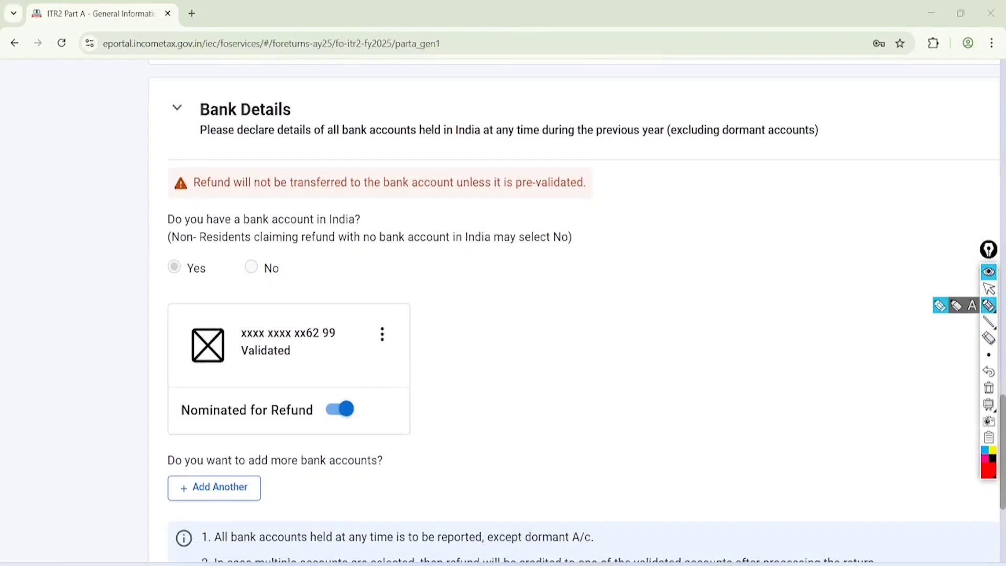
pyautogui.moveTo(251, 449)
pyautogui.mouseDown()
pyautogui.moveTo(236, 446)
pyautogui.moveTo(215, 534)
pyautogui.moveTo(169, 456)
pyautogui.moveTo(377, 423)
pyautogui.moveTo(215, 382)
pyautogui.moveTo(154, 420)
pyautogui.mouseUp()
pyautogui.moveTo(304, 296)
pyautogui.mouseDown()
pyautogui.moveTo(330, 333)
pyautogui.moveTo(272, 267)
pyautogui.mouseUp()
pyautogui.click(989, 288)
pyautogui.click(989, 388)
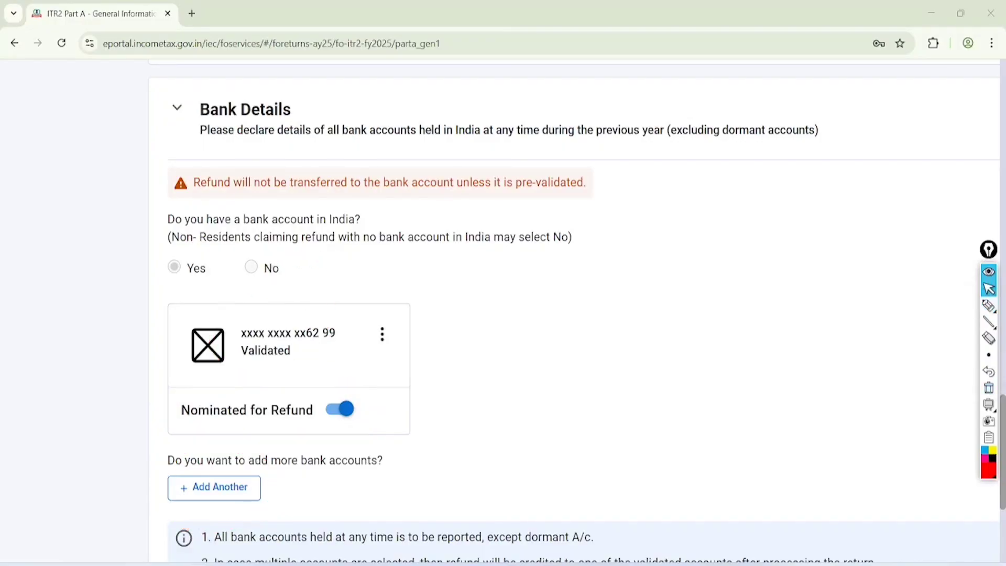
# Confirm Part A - General Information and return to the return summary
pyautogui.scroll(-3, 574, 314)
pyautogui.hscroll(2, 502, 315)
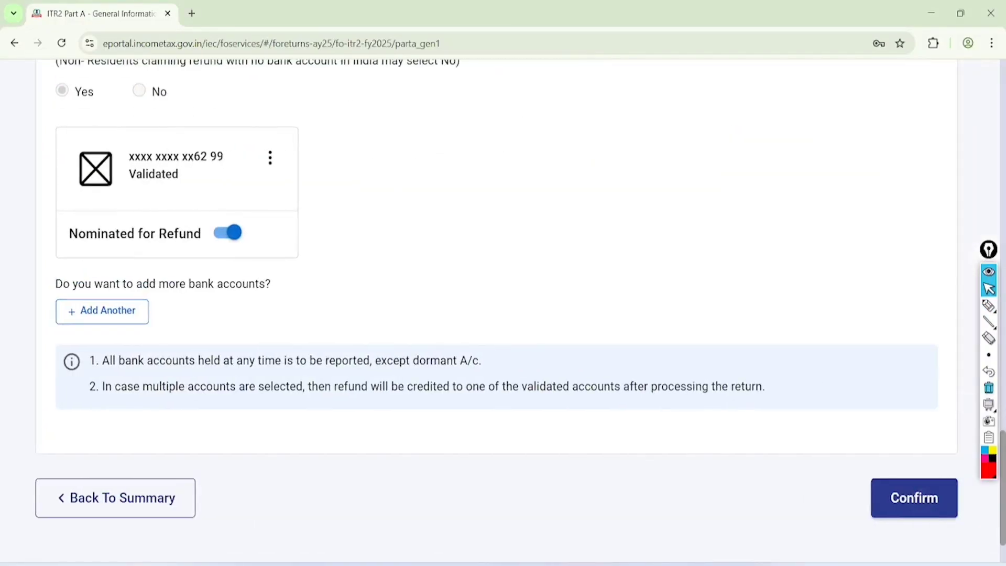
# Circle "Part A", its Confirmed mark and Schedule Salary on the summary, underline "General Information", and clear all annotations
pyautogui.click(988, 305)
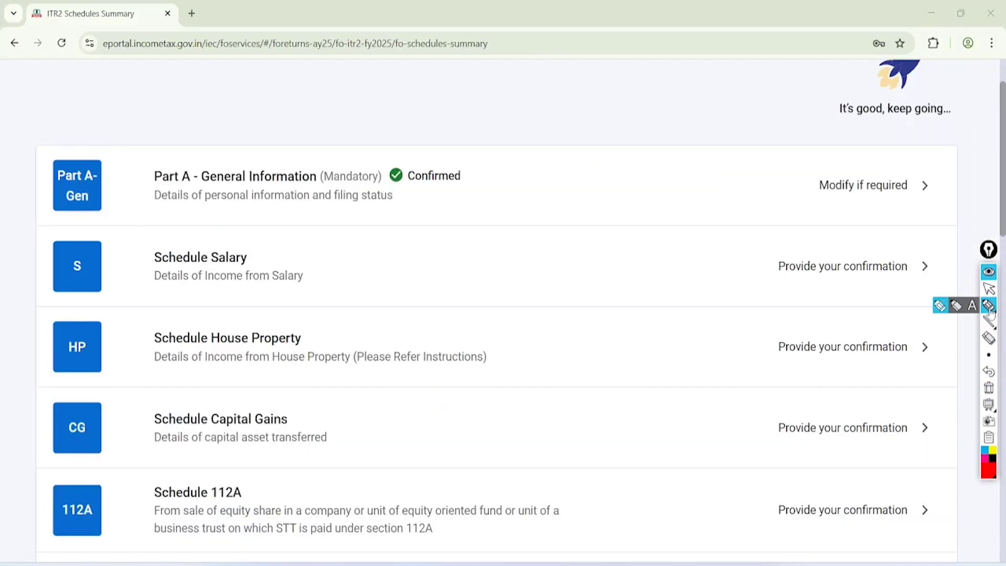
pyautogui.moveTo(178, 130)
pyautogui.mouseDown()
pyautogui.moveTo(201, 217)
pyautogui.moveTo(164, 140)
pyautogui.mouseUp()
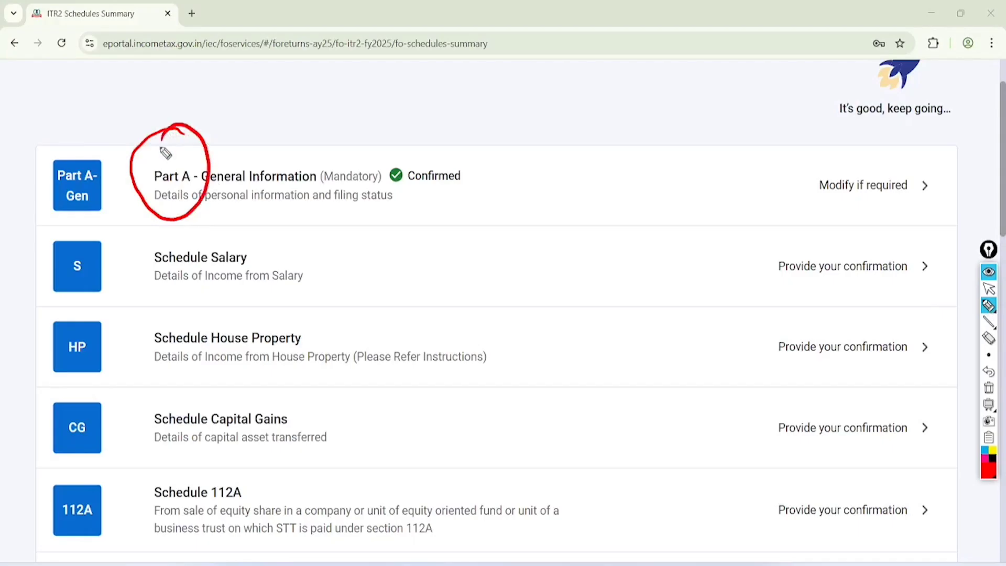
pyautogui.moveTo(225, 188); pyautogui.dragTo(366, 193)
pyautogui.moveTo(455, 126)
pyautogui.mouseDown()
pyautogui.moveTo(373, 142)
pyautogui.moveTo(448, 129)
pyautogui.moveTo(414, 135)
pyautogui.mouseUp()
pyautogui.moveTo(262, 228)
pyautogui.mouseDown()
pyautogui.moveTo(160, 303)
pyautogui.moveTo(219, 228)
pyautogui.mouseUp()
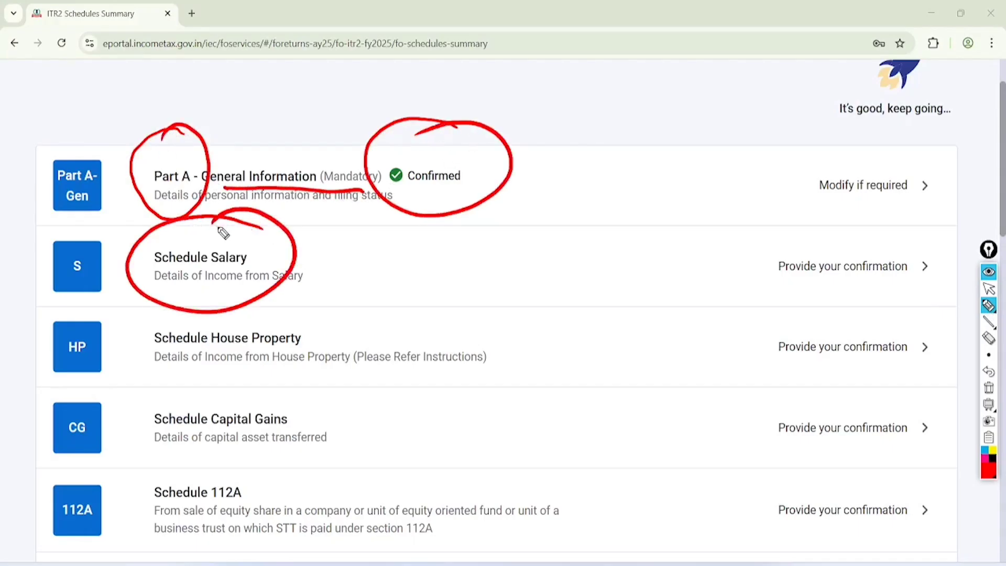
pyautogui.click(986, 286)
pyautogui.click(989, 388)
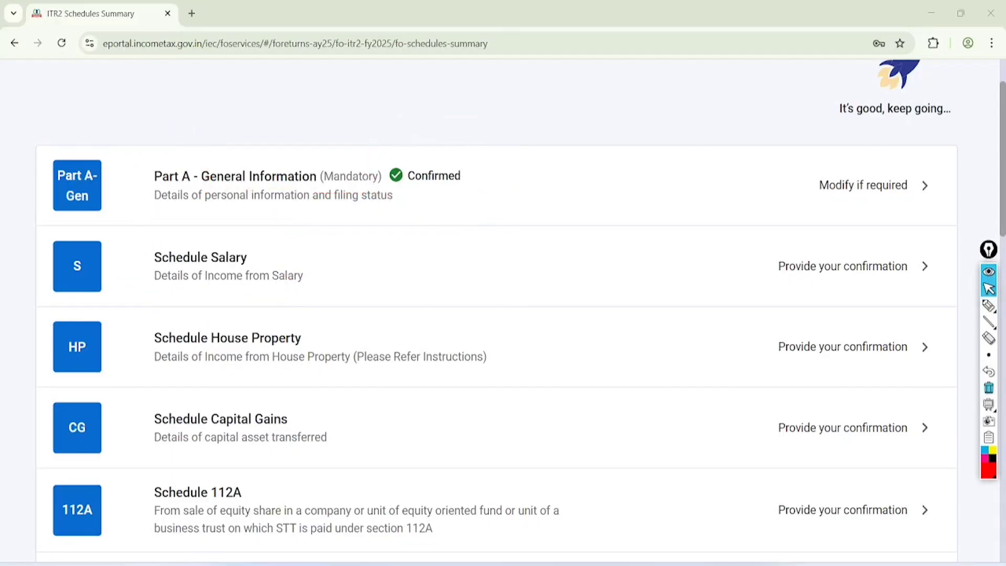
# Open Schedule Salary, expand Gross Salary and add a new employer entry
pyautogui.click(859, 266)
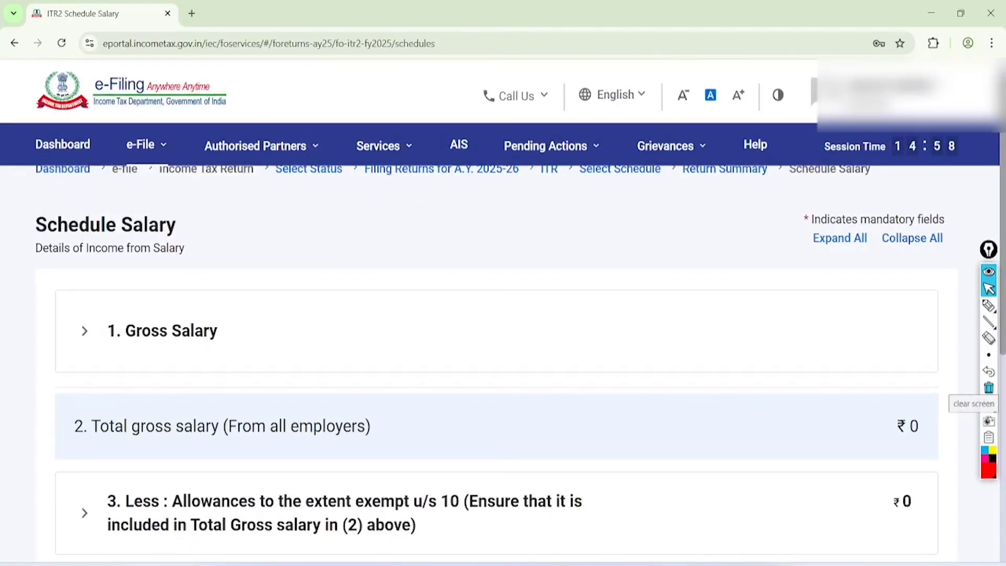
pyautogui.click(130, 339)
pyautogui.scroll(-3, 497, 335)
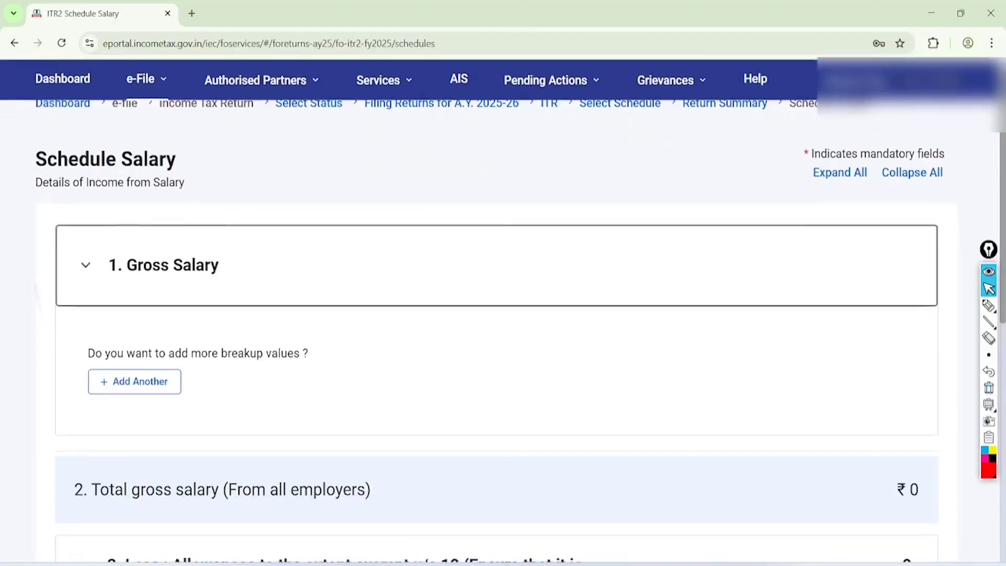
pyautogui.scroll(-1, 496, 335)
pyautogui.click(134, 251)
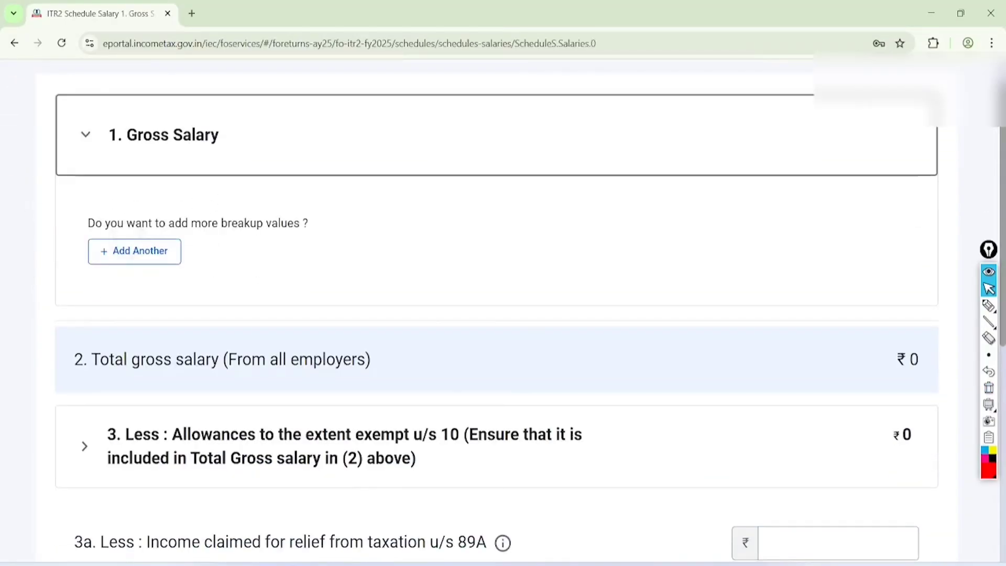
pyautogui.scroll(-1, 496, 335)
pyautogui.scroll(-4, 81, 170)
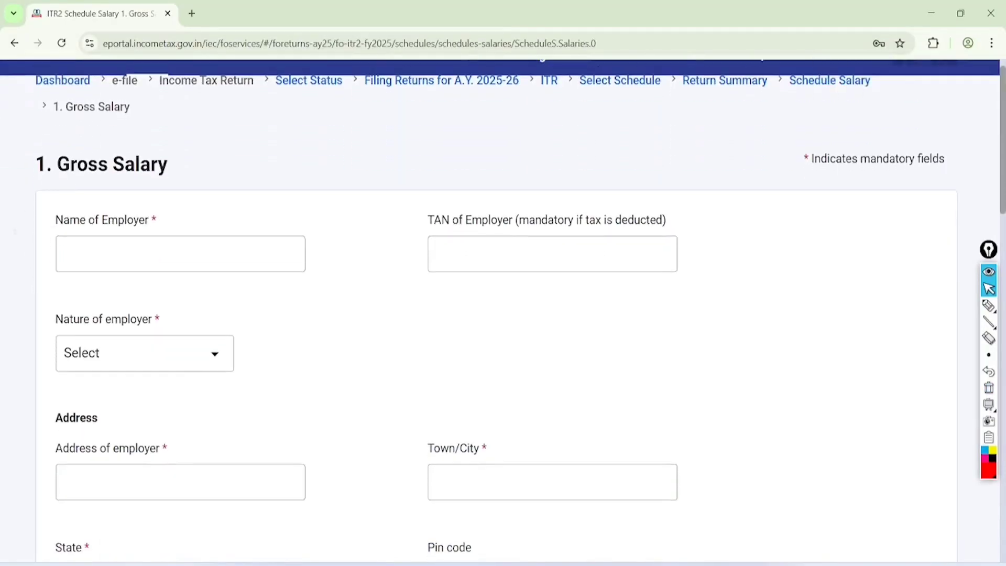
# Set the nature of employer to Others in the Gross Salary entry
pyautogui.click(83, 163)
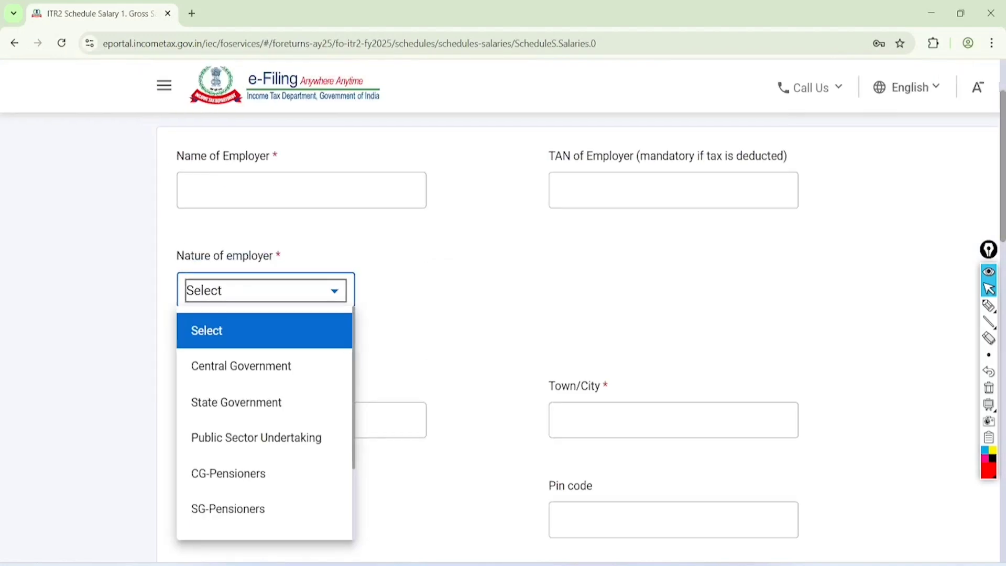
pyautogui.scroll(-2, 264, 424)
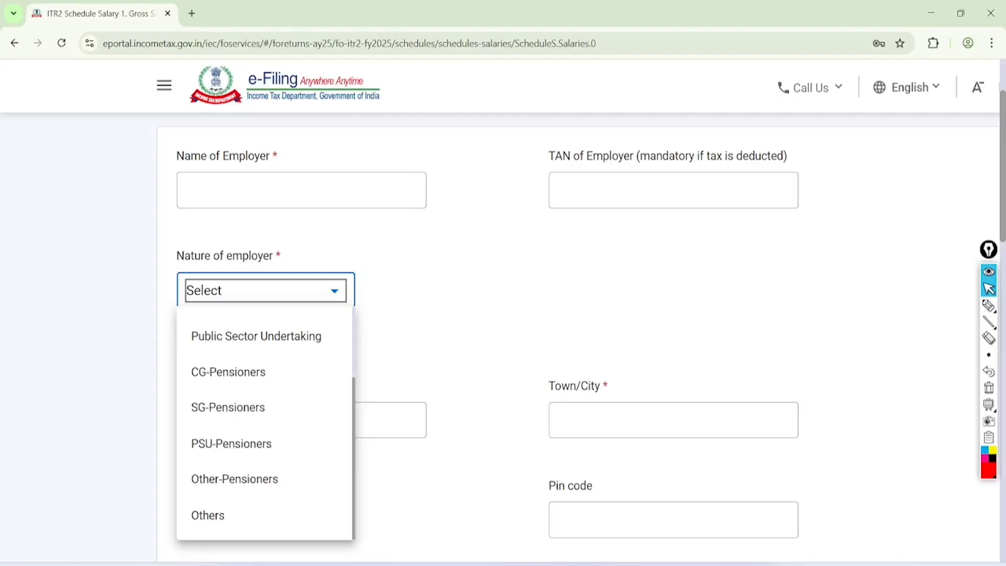
pyautogui.click(207, 515)
pyautogui.scroll(-3, 571, 288)
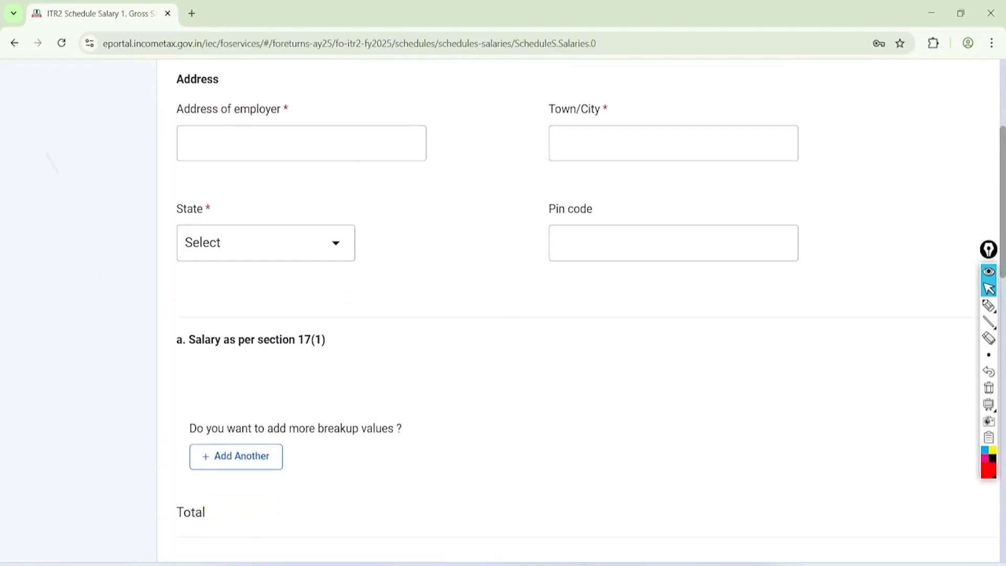
pyautogui.scroll(-2, 571, 288)
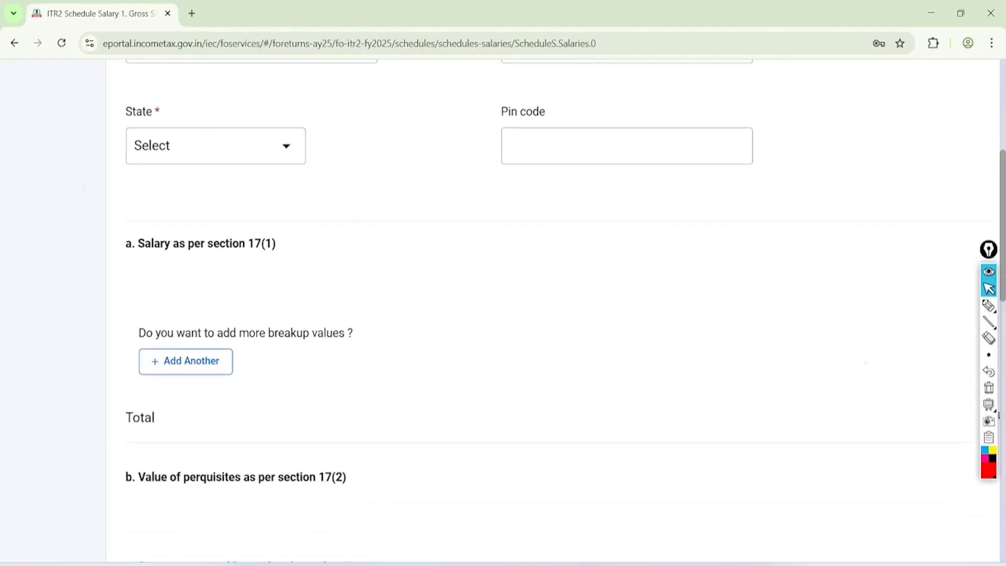
# Add a Basic Salary amount of 240000 under salary as per section 17(1) and save the Gross Salary entry
pyautogui.click(186, 353)
pyautogui.click(262, 261)
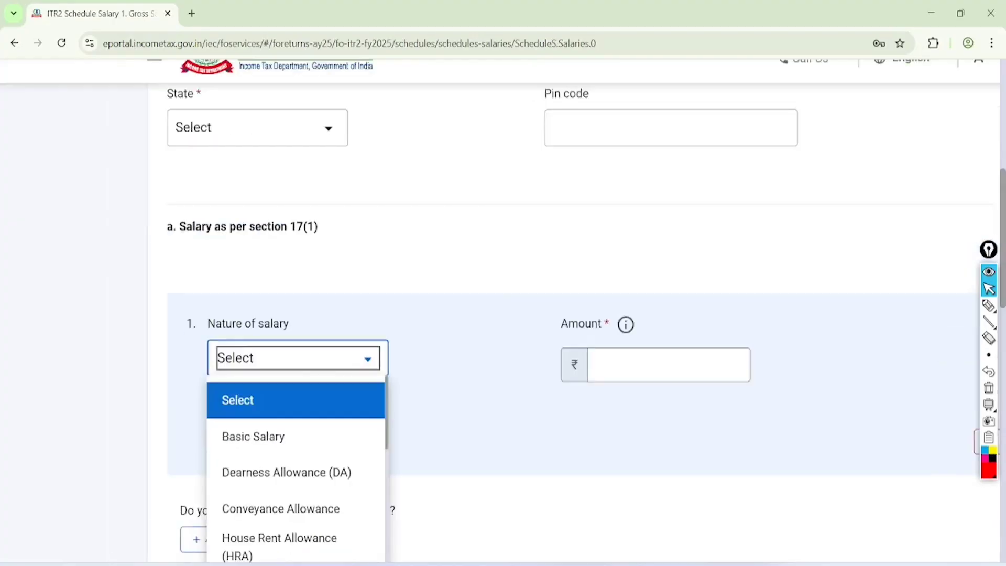
pyautogui.click(314, 467)
pyautogui.click(700, 271)
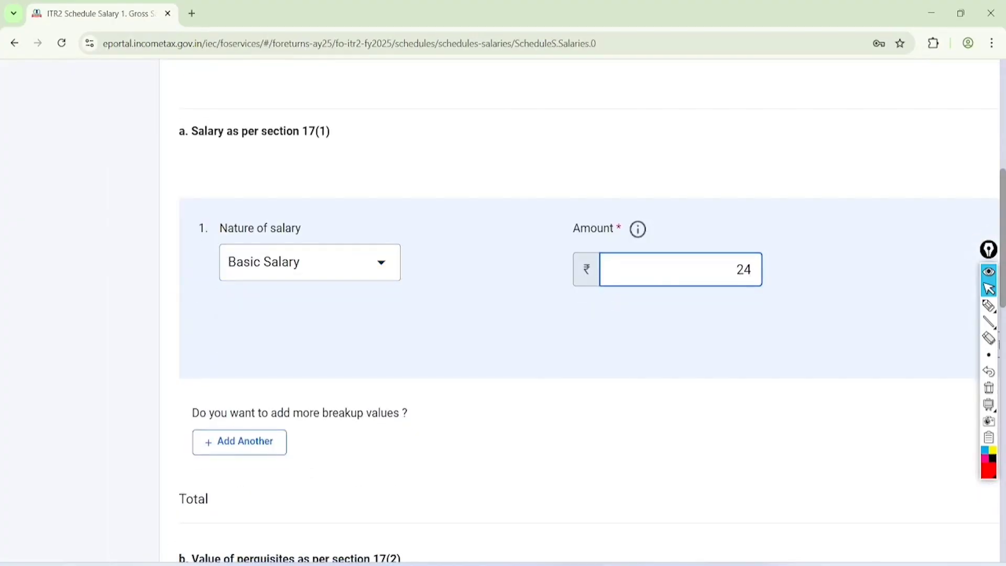
pyautogui.click(743, 429)
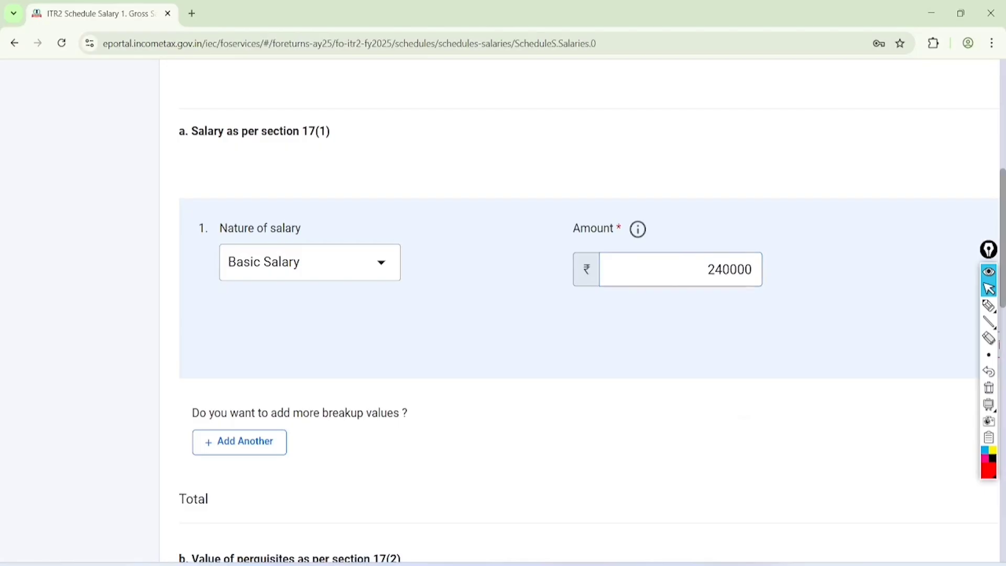
pyautogui.scroll(-3, 576, 314)
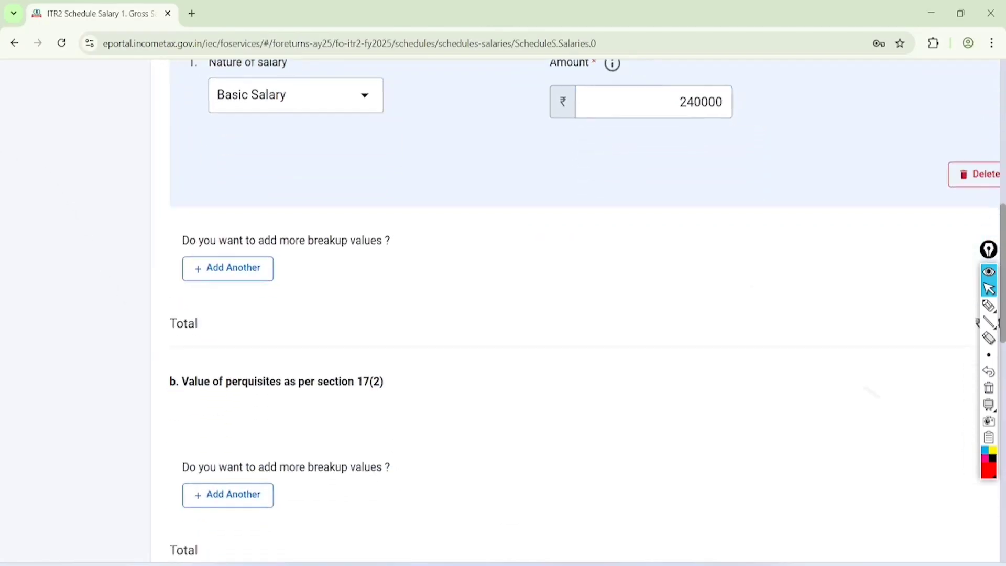
pyautogui.scroll(-1, 502, 362)
pyautogui.scroll(-13, 503, 314)
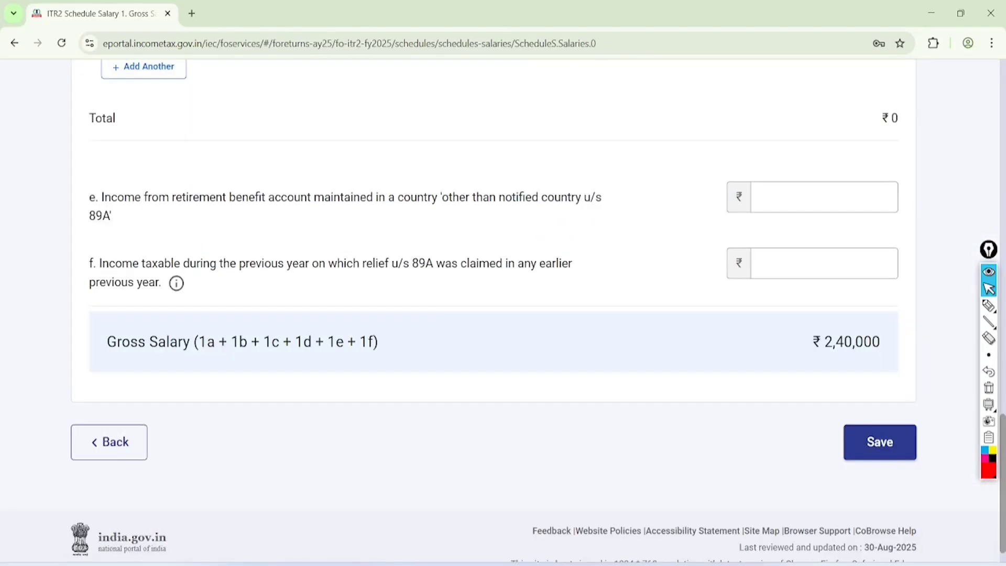
pyautogui.click(880, 442)
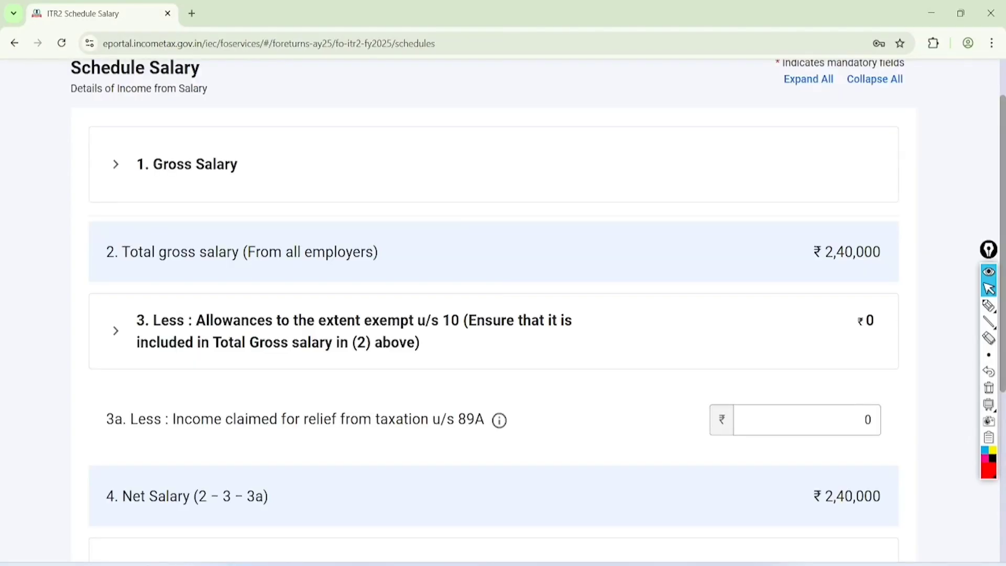
# Circle the 75,000 amount and "Deduction u/s 16" with the pen, and write an underlined "OLD 50,000" beside them
pyautogui.scroll(-5, 503, 314)
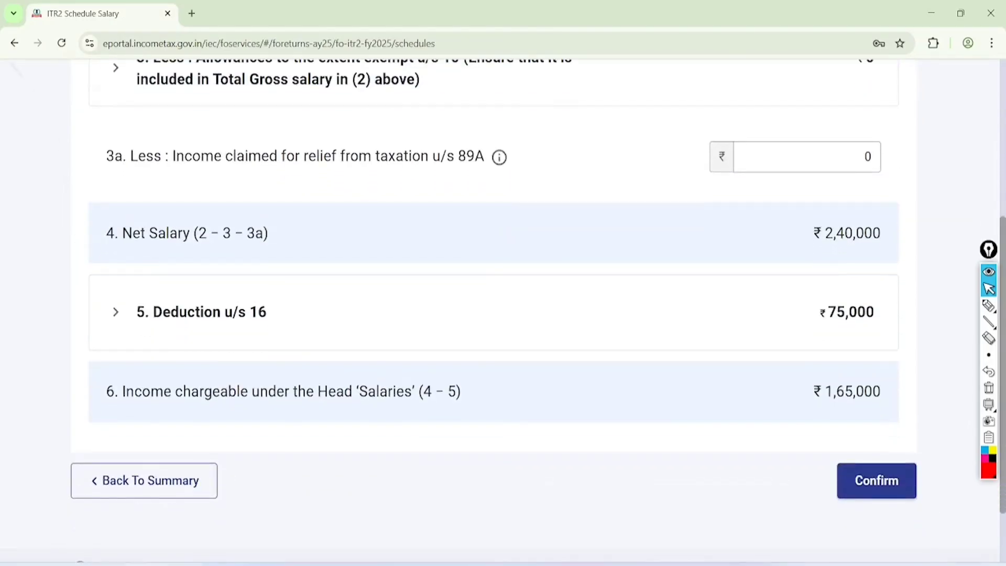
pyautogui.click(988, 305)
pyautogui.moveTo(887, 280)
pyautogui.mouseDown()
pyautogui.moveTo(817, 267)
pyautogui.moveTo(880, 263)
pyautogui.moveTo(896, 277)
pyautogui.moveTo(841, 283)
pyautogui.mouseUp()
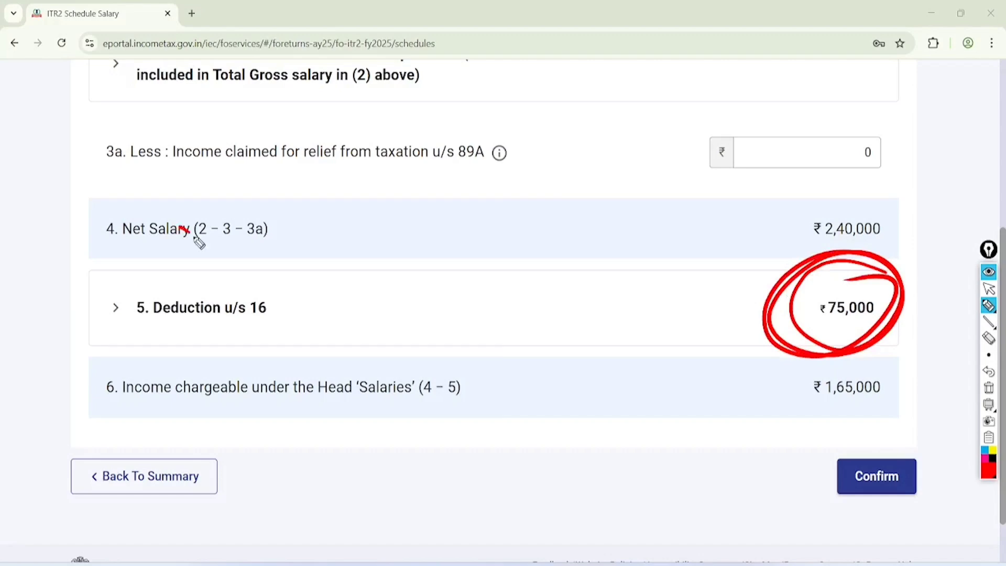
pyautogui.moveTo(193, 238); pyautogui.dragTo(144, 292)
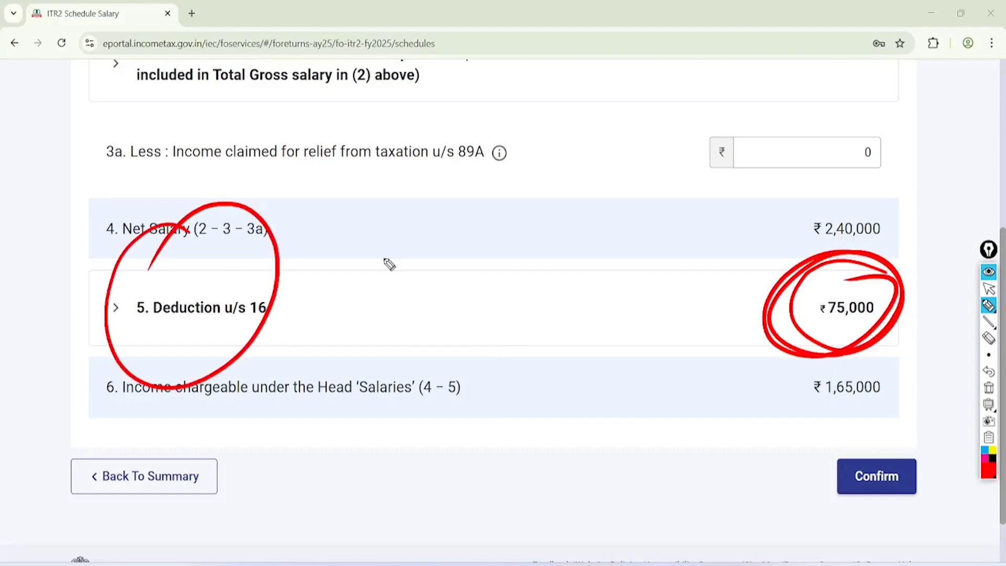
pyautogui.moveTo(389, 264)
pyautogui.mouseDown()
pyautogui.moveTo(395, 247)
pyautogui.moveTo(422, 243)
pyautogui.moveTo(434, 215)
pyautogui.mouseUp()
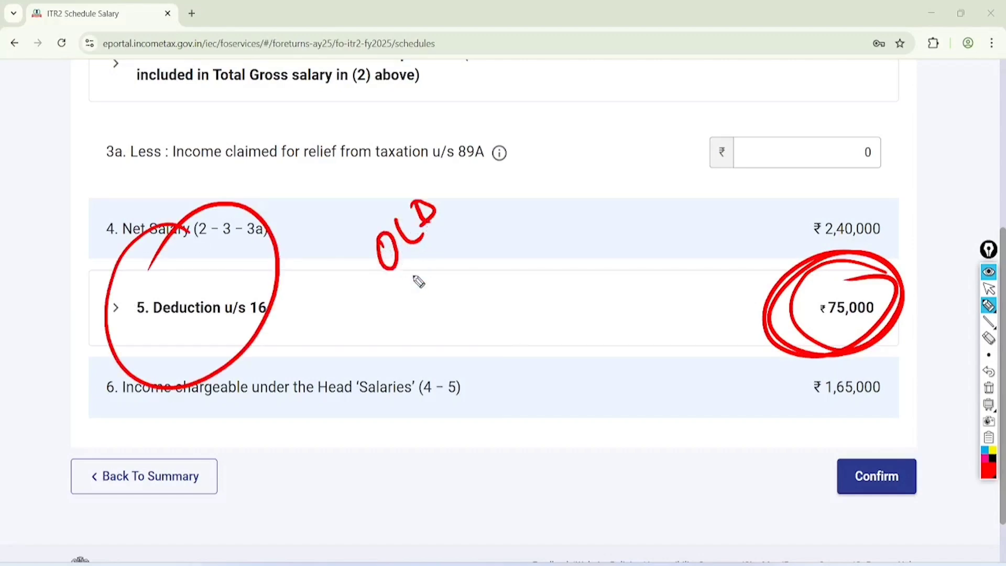
pyautogui.moveTo(429, 264)
pyautogui.mouseDown()
pyautogui.moveTo(485, 234)
pyautogui.moveTo(518, 179)
pyautogui.mouseUp()
pyautogui.moveTo(476, 259); pyautogui.dragTo(537, 197)
pyautogui.moveTo(491, 264); pyautogui.dragTo(534, 216)
# Clear the pen annotations and confirm Schedule Salary
pyautogui.click(988, 288)
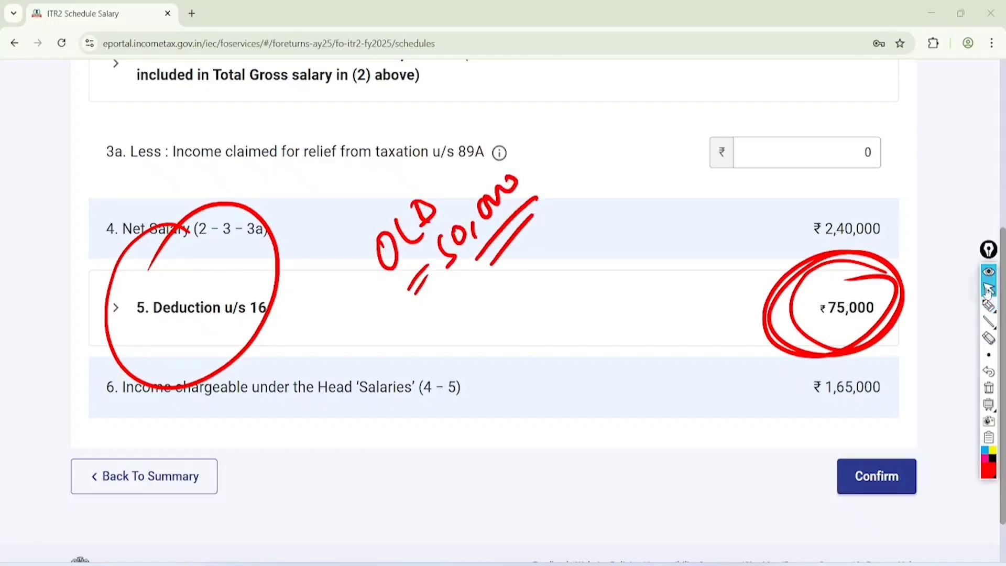
pyautogui.click(989, 389)
pyautogui.click(880, 473)
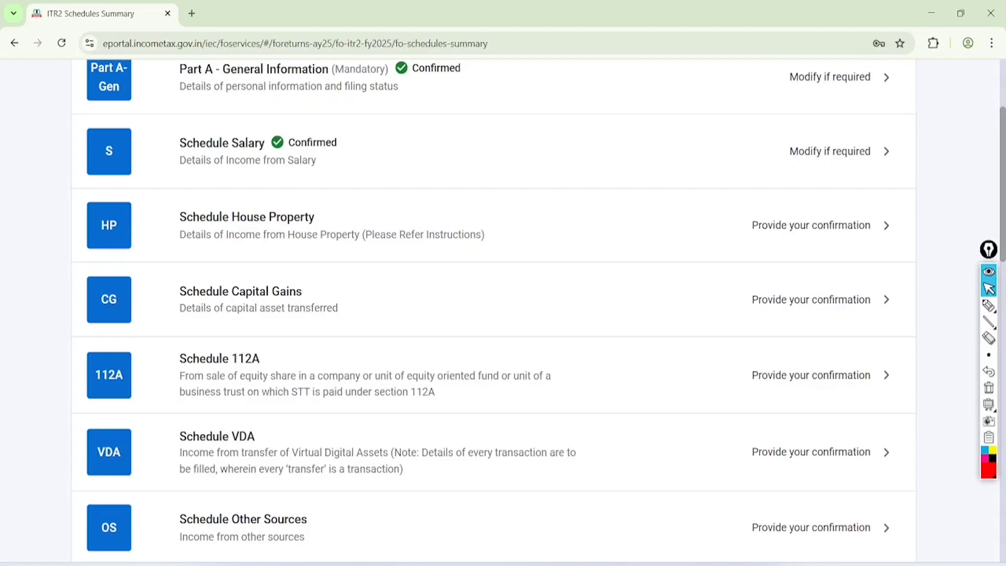
# Circle Schedule House Property on the return summary with the pen and clear the annotation
pyautogui.hscroll(1, 493, 309)
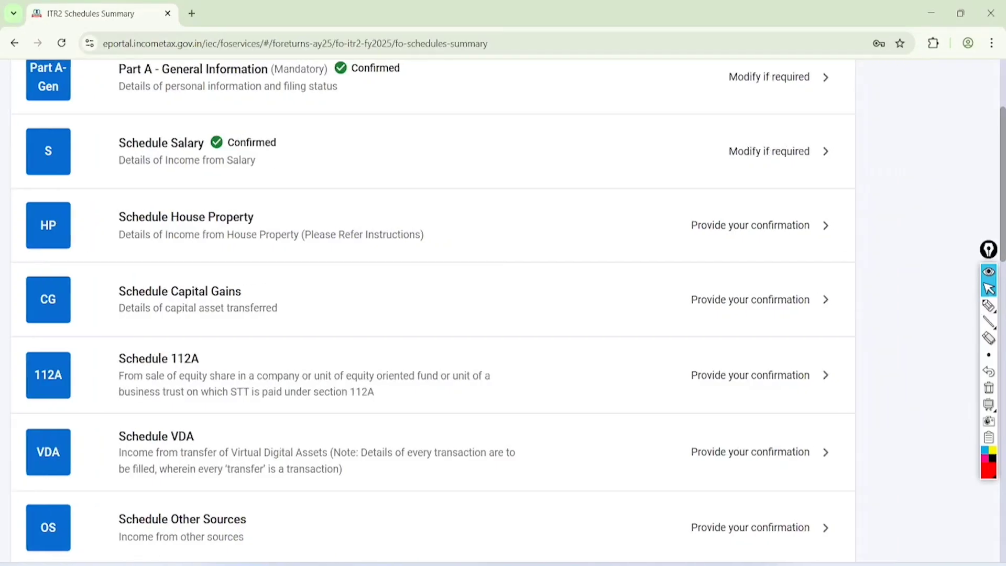
pyautogui.click(987, 306)
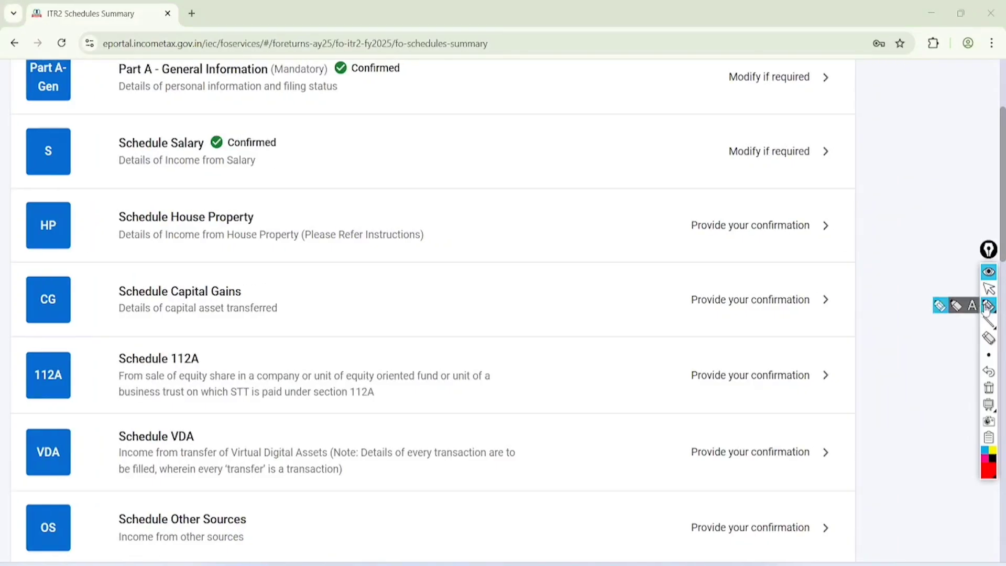
pyautogui.moveTo(281, 196)
pyautogui.mouseDown()
pyautogui.moveTo(95, 231)
pyautogui.moveTo(243, 195)
pyautogui.mouseUp()
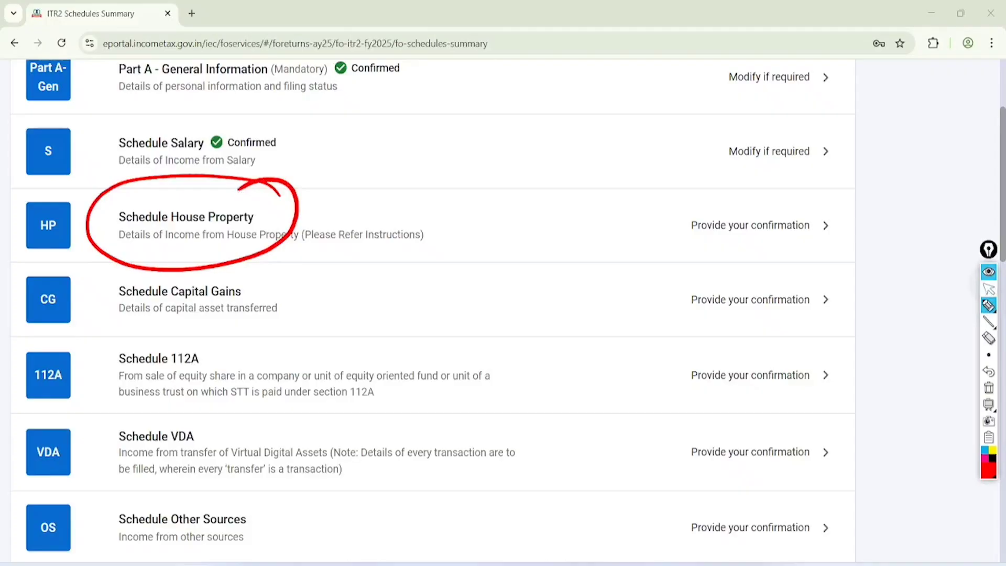
pyautogui.click(988, 289)
pyautogui.click(989, 388)
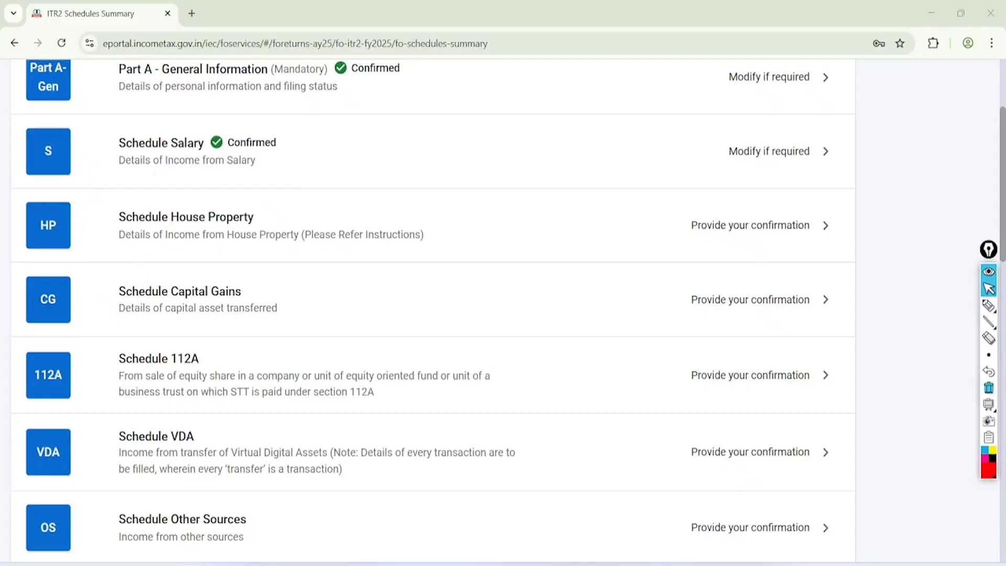
# Open Schedule House Property, expand the House Property section and add a new property entry
pyautogui.click(759, 225)
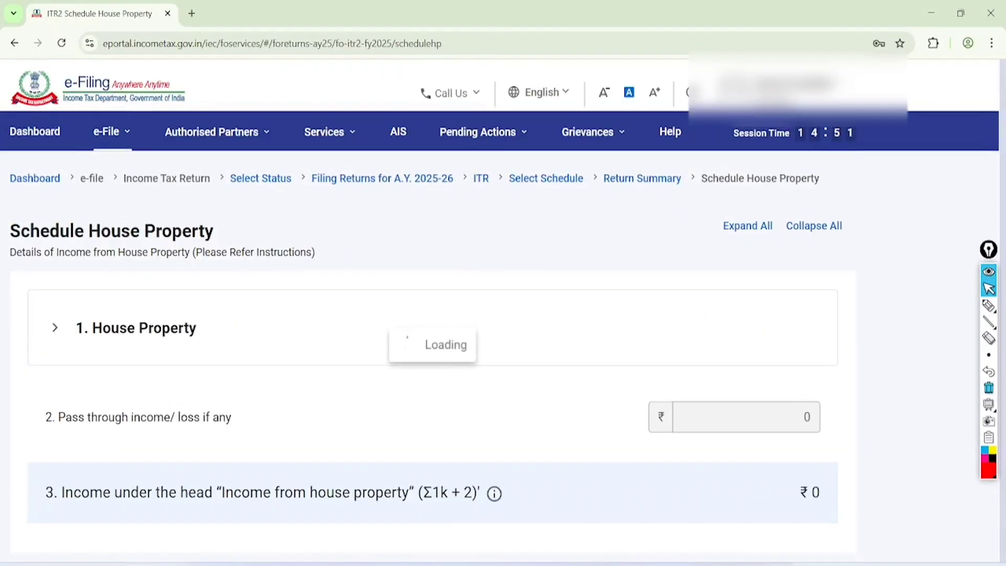
pyautogui.scroll(-2, 444, 294)
pyautogui.scroll(-1, 444, 293)
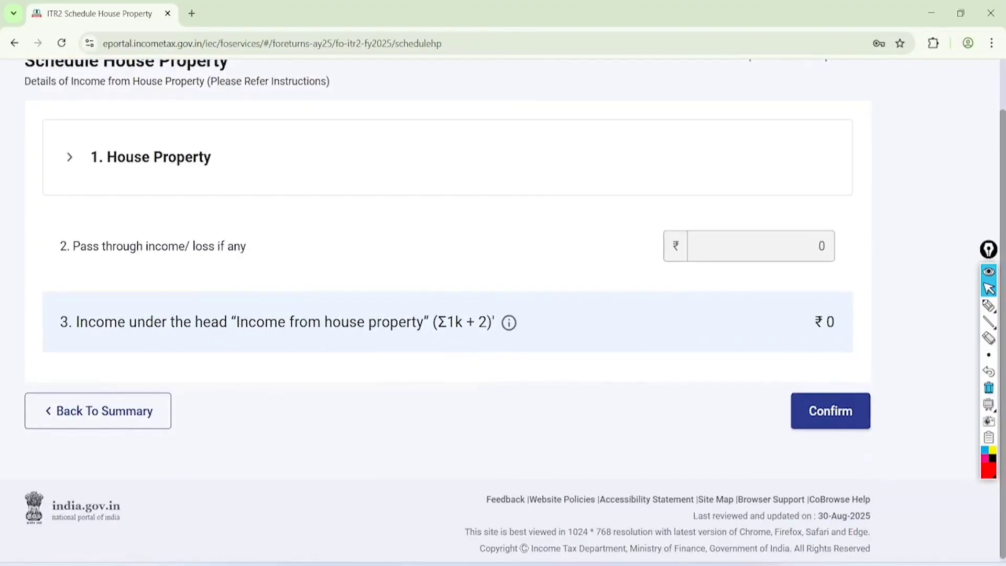
pyautogui.scroll(1, 444, 293)
pyautogui.click(132, 169)
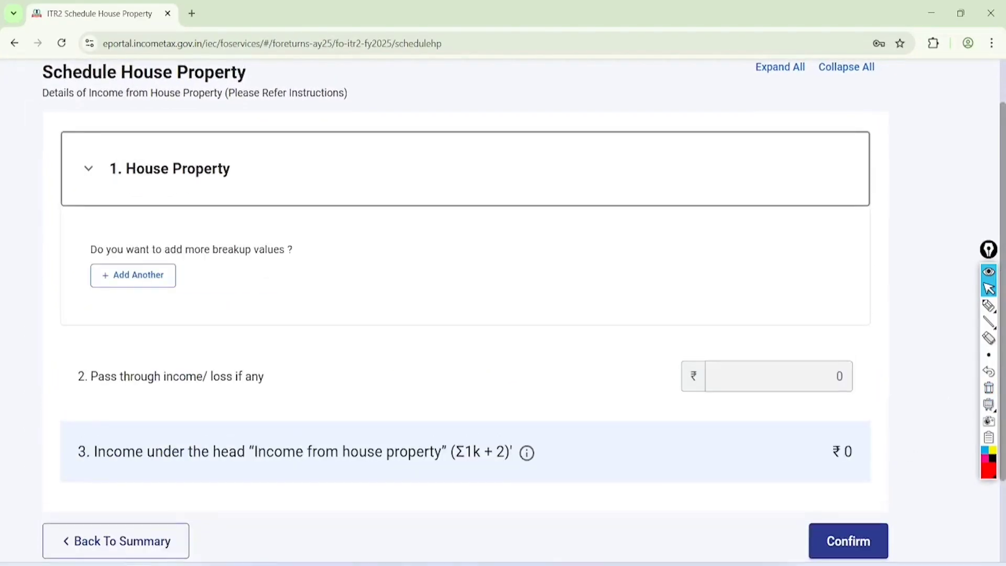
pyautogui.click(133, 275)
pyautogui.scroll(-1, 500, 314)
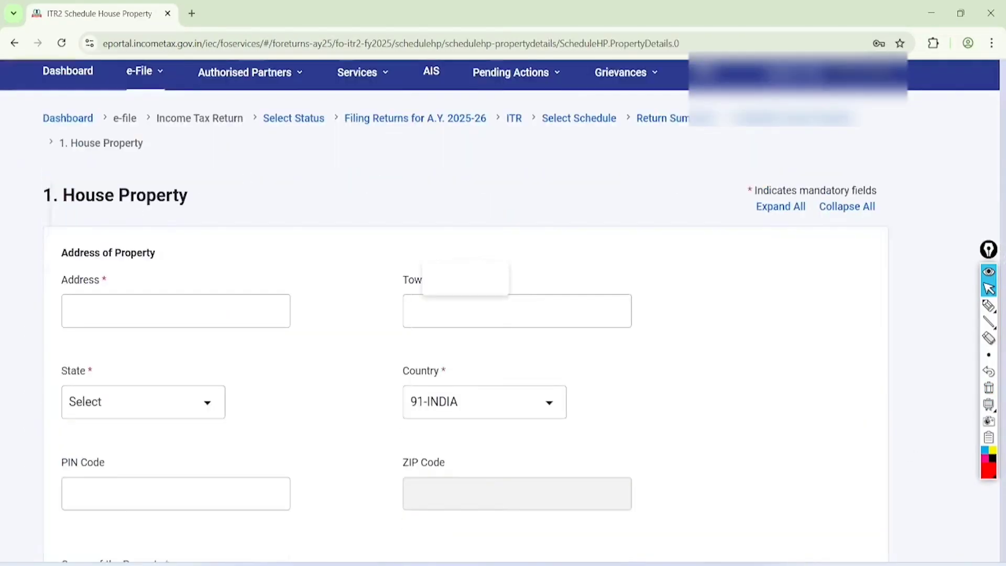
# Set the owner of the property to Self and the co-owned question to NO
pyautogui.scroll(-3, 503, 309)
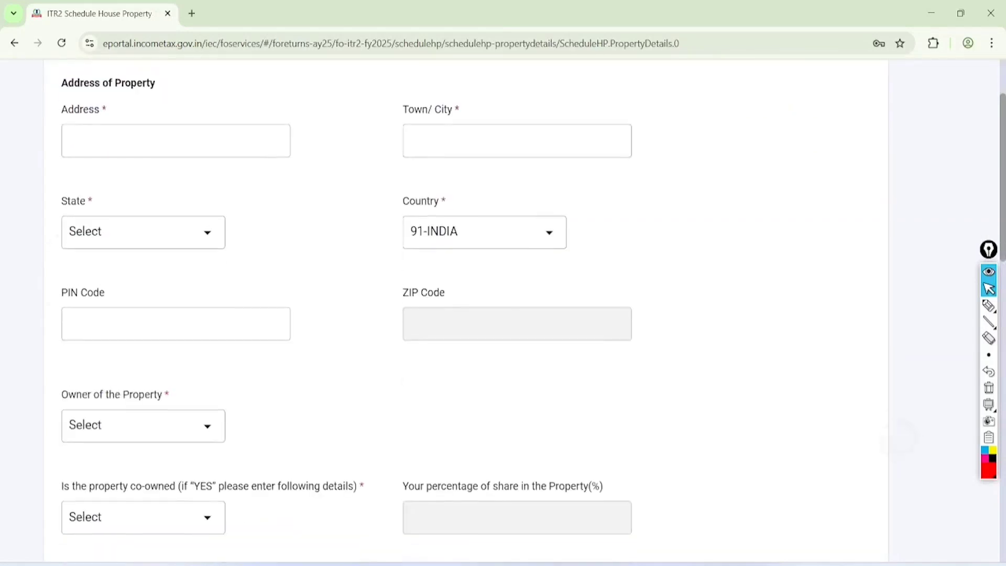
pyautogui.scroll(-1, 503, 309)
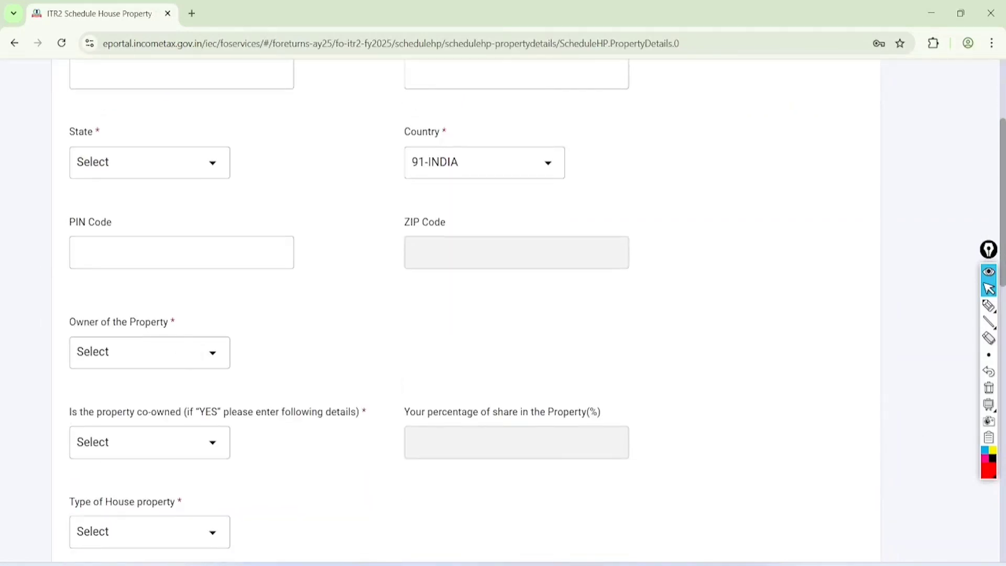
pyautogui.click(150, 353)
pyautogui.click(210, 479)
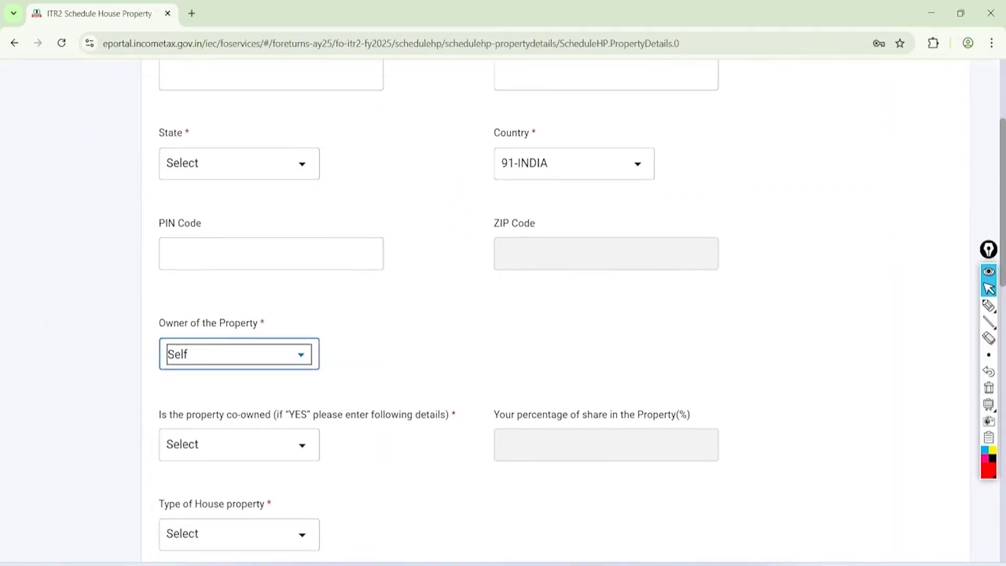
pyautogui.scroll(-3, 503, 309)
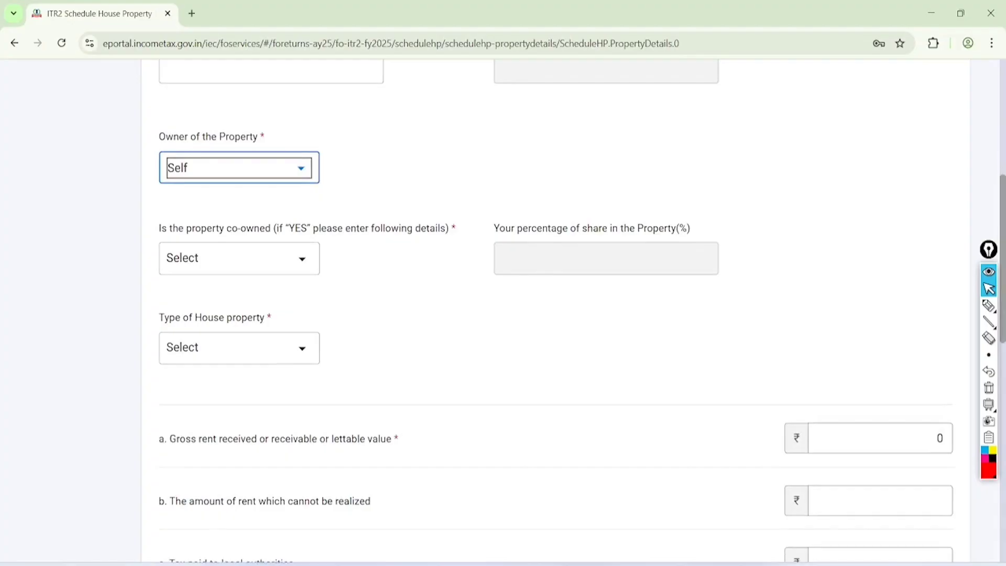
pyautogui.click(270, 259)
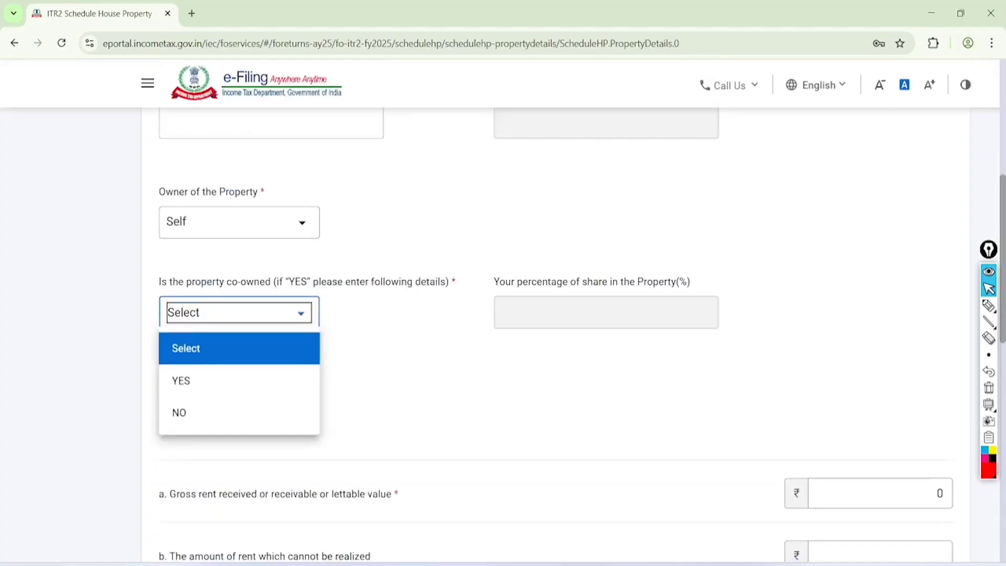
pyautogui.click(180, 412)
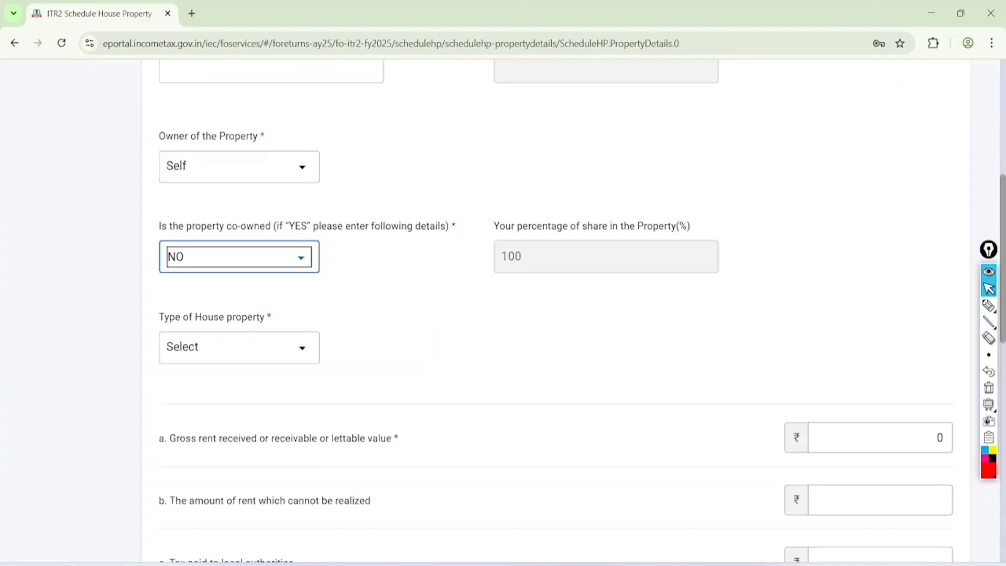
# Set the type of house property to Let Out and add a tenant entry with the tenant's name
pyautogui.scroll(-2, 179, 412)
pyautogui.click(239, 256)
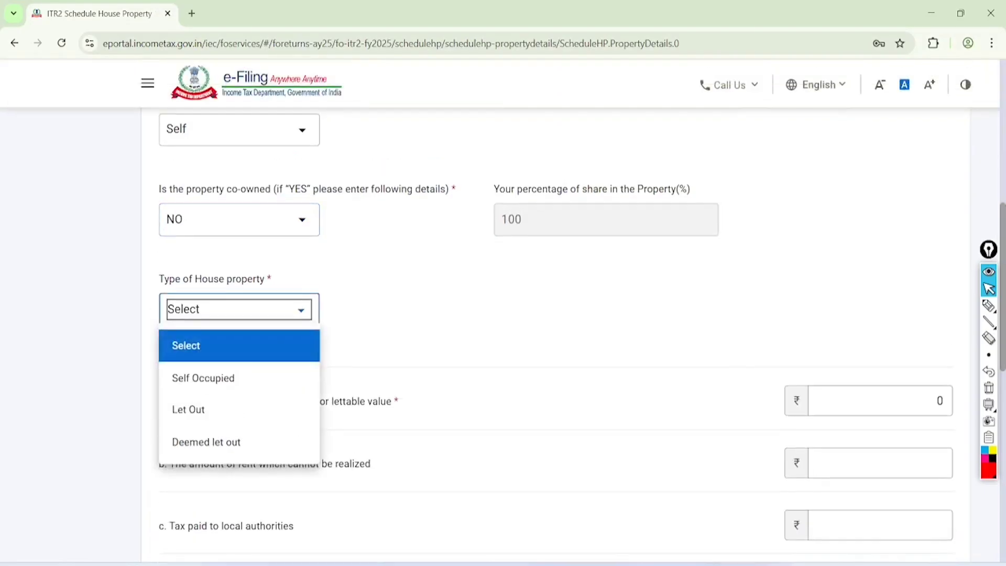
pyautogui.click(188, 409)
pyautogui.scroll(-2, 188, 409)
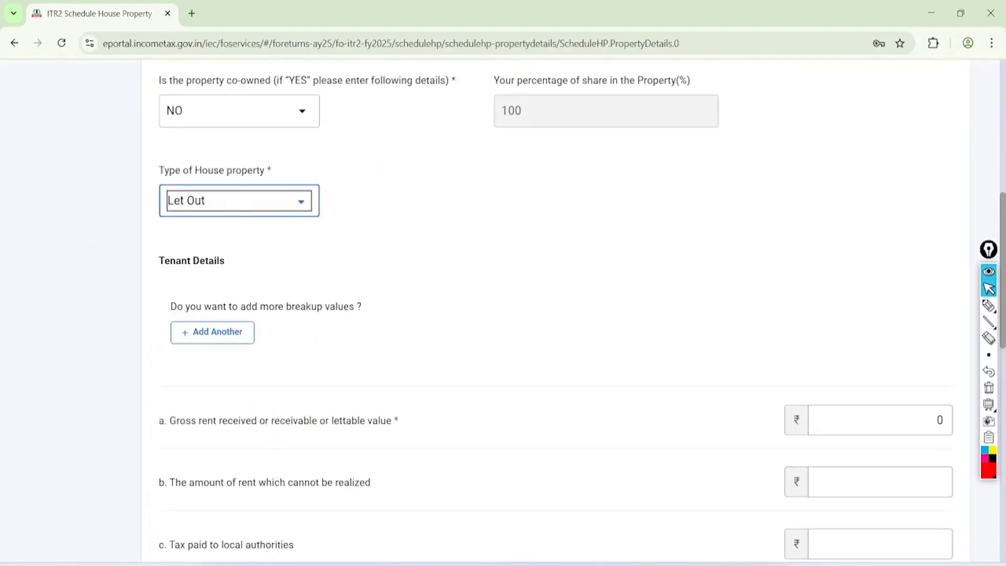
pyautogui.click(223, 321)
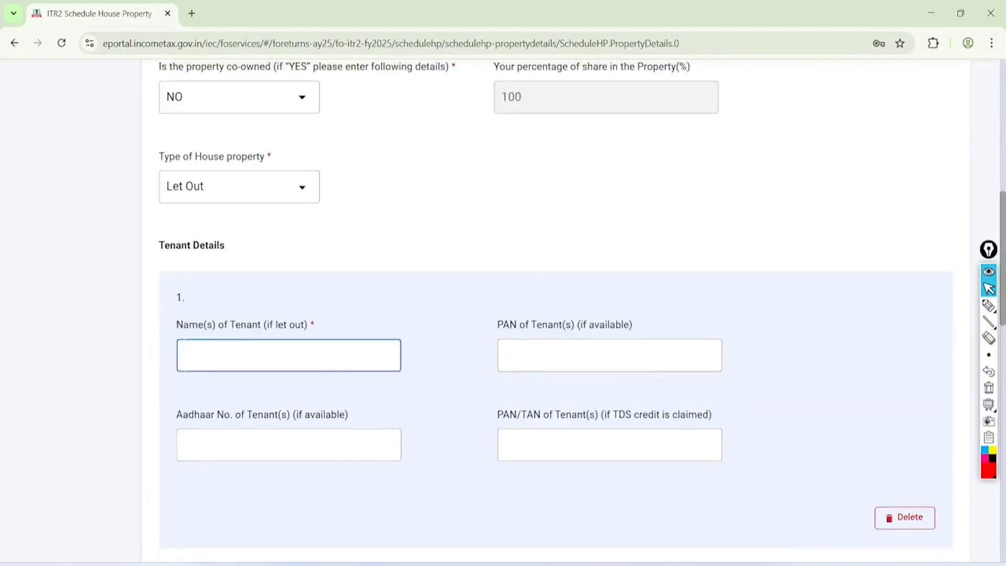
pyautogui.click(262, 356)
pyautogui.click(263, 385)
# Enter 100000 as the gross rent received or receivable for the let-out property
pyautogui.scroll(-2, 106, 332)
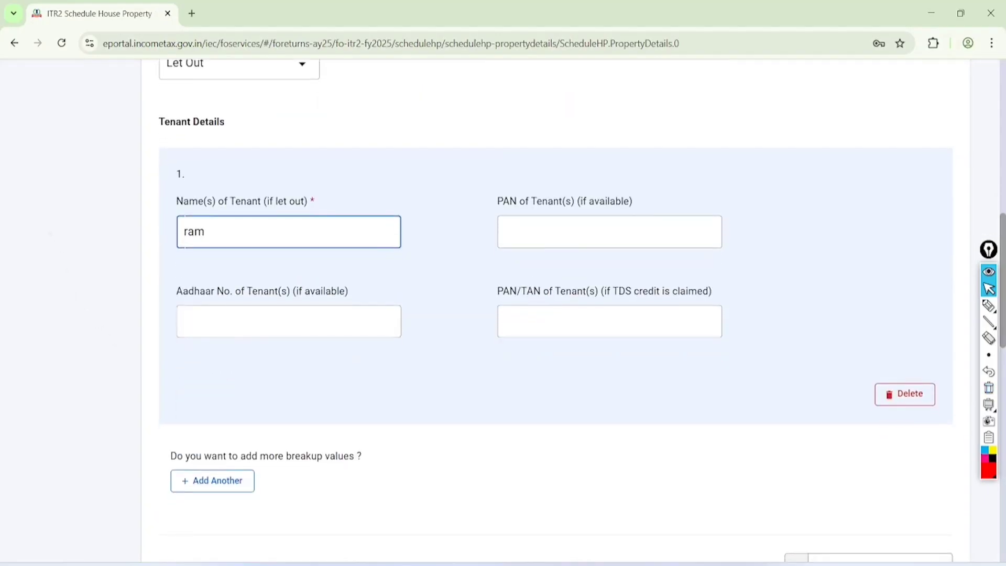
pyautogui.scroll(-1, 555, 309)
pyautogui.scroll(-1, 503, 310)
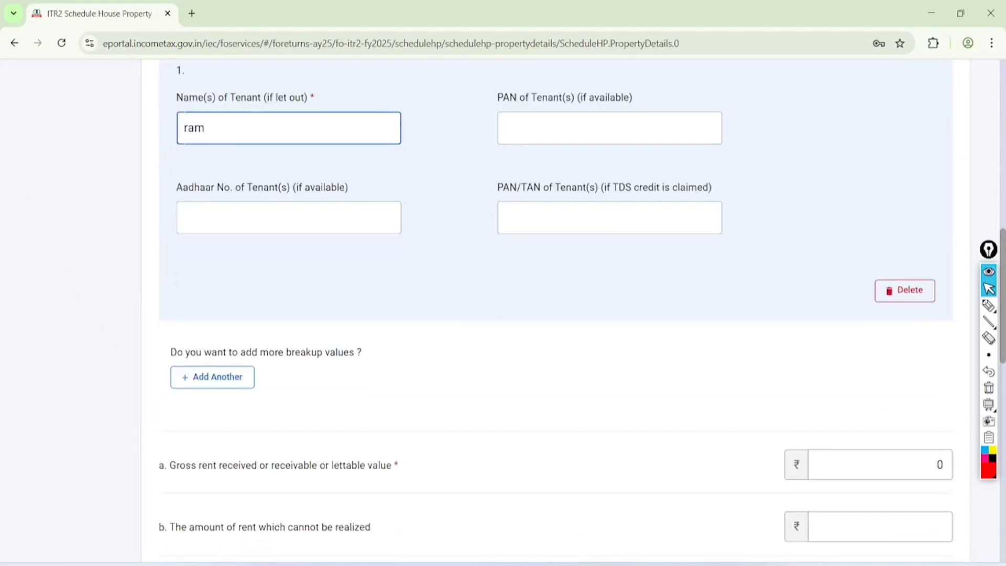
pyautogui.scroll(-2, 503, 309)
pyautogui.hscroll(1, 503, 309)
pyautogui.click(876, 343)
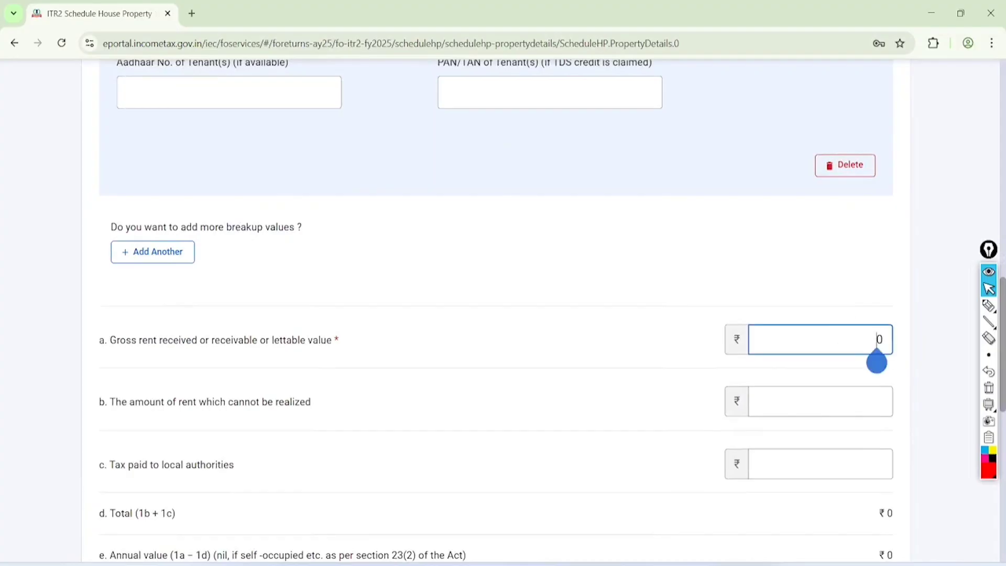
pyautogui.write('100000')
pyautogui.click(926, 266)
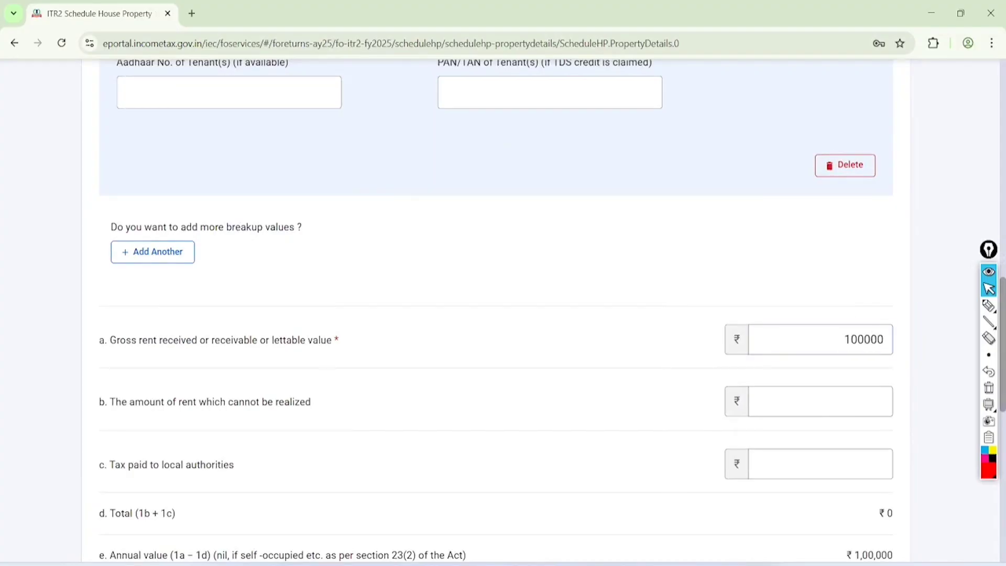
# Circle the Total (1g+1h) label, its amount and Save with the annotation pen on the property form, and clear the marks
pyautogui.scroll(-6, 926, 266)
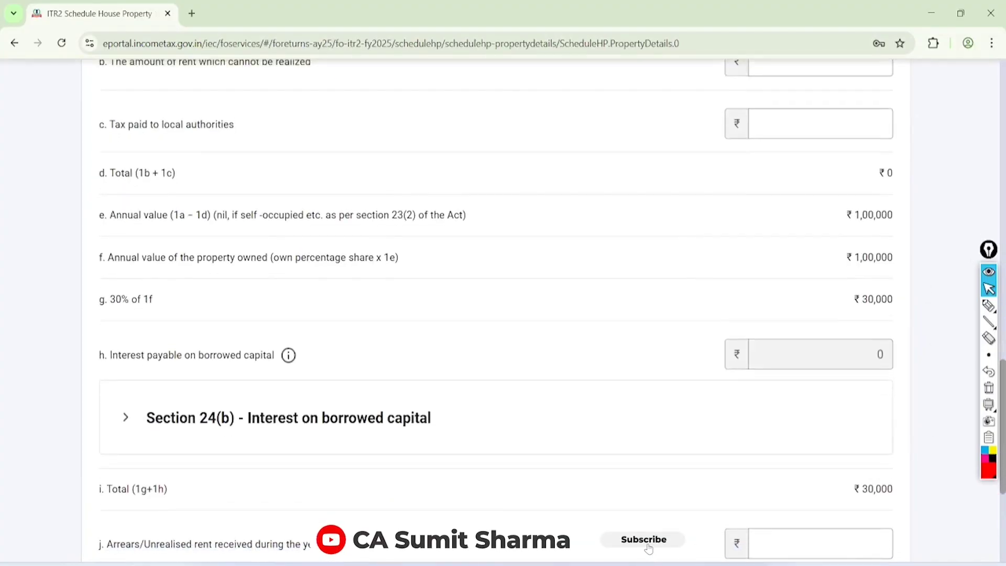
pyautogui.scroll(-3, 926, 266)
pyautogui.click(990, 306)
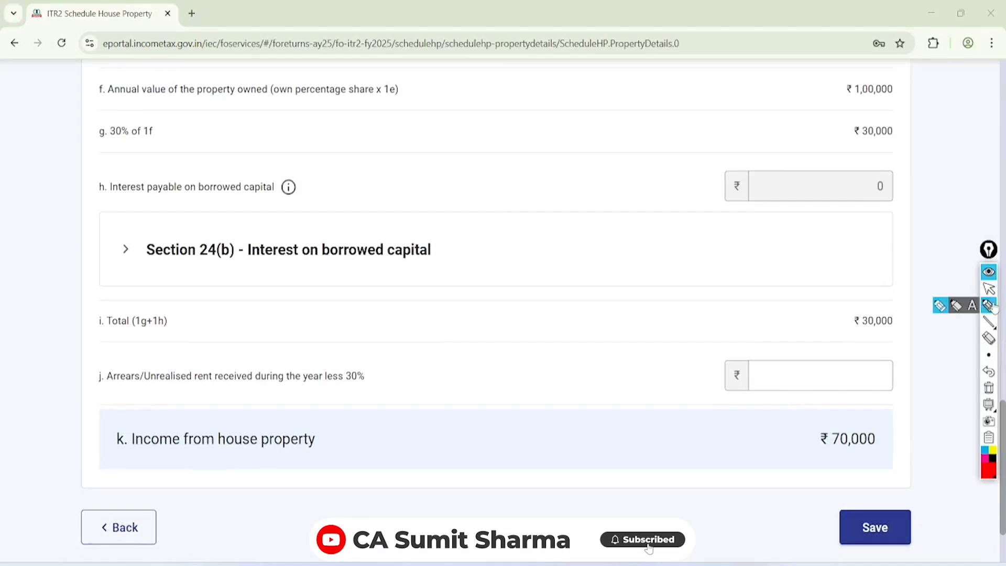
pyautogui.moveTo(899, 274)
pyautogui.mouseDown()
pyautogui.moveTo(828, 288)
pyautogui.moveTo(922, 318)
pyautogui.moveTo(885, 273)
pyautogui.mouseUp()
pyautogui.moveTo(198, 303)
pyautogui.mouseDown()
pyautogui.moveTo(171, 358)
pyautogui.moveTo(131, 308)
pyautogui.mouseUp()
pyautogui.moveTo(898, 486); pyautogui.dragTo(878, 518)
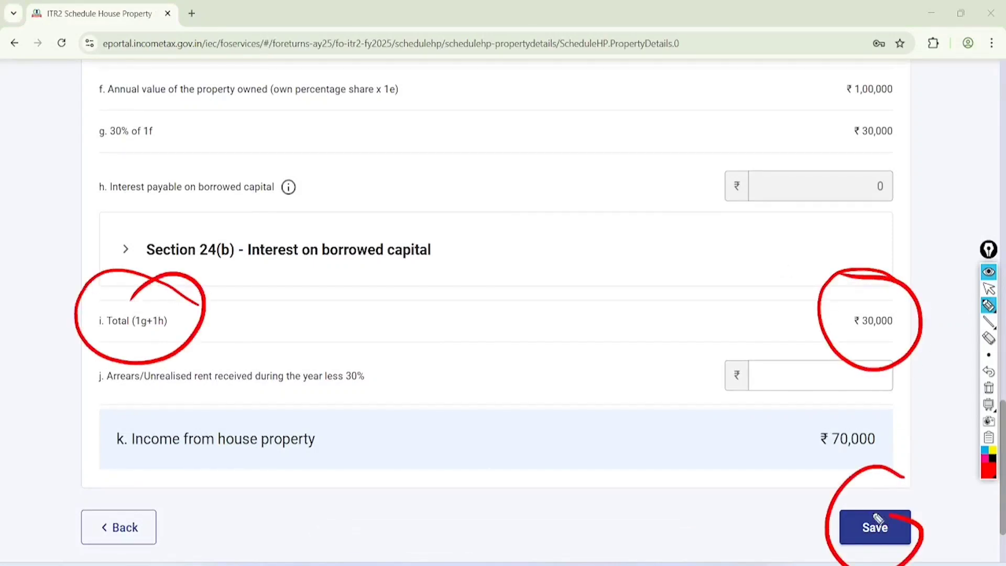
pyautogui.hotkey('ctrl', 'F1')
pyautogui.hotkey('ctrl', 'Delete')
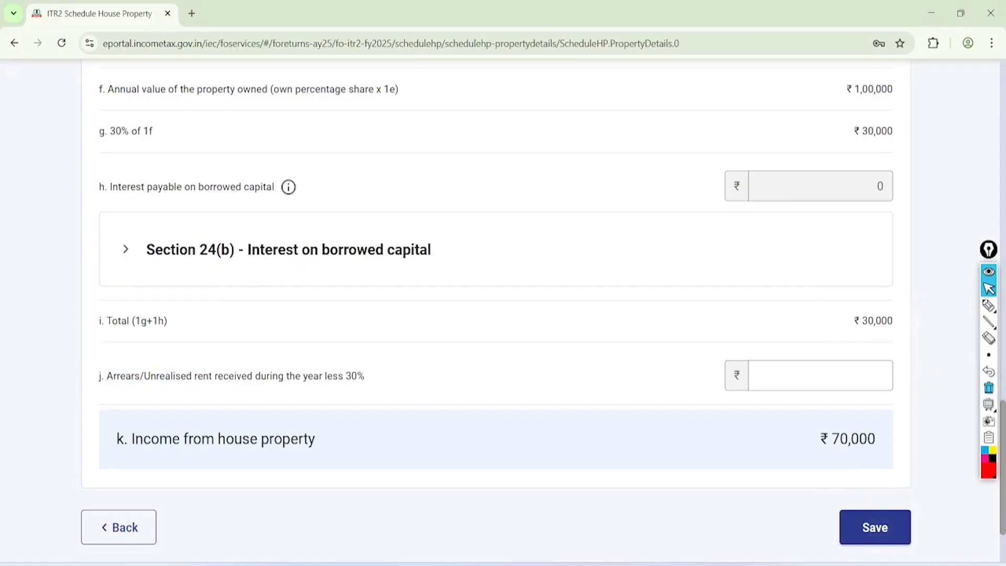
# Save the let-out house property details and open Schedule Capital Gains from the schedule list
pyautogui.click(874, 527)
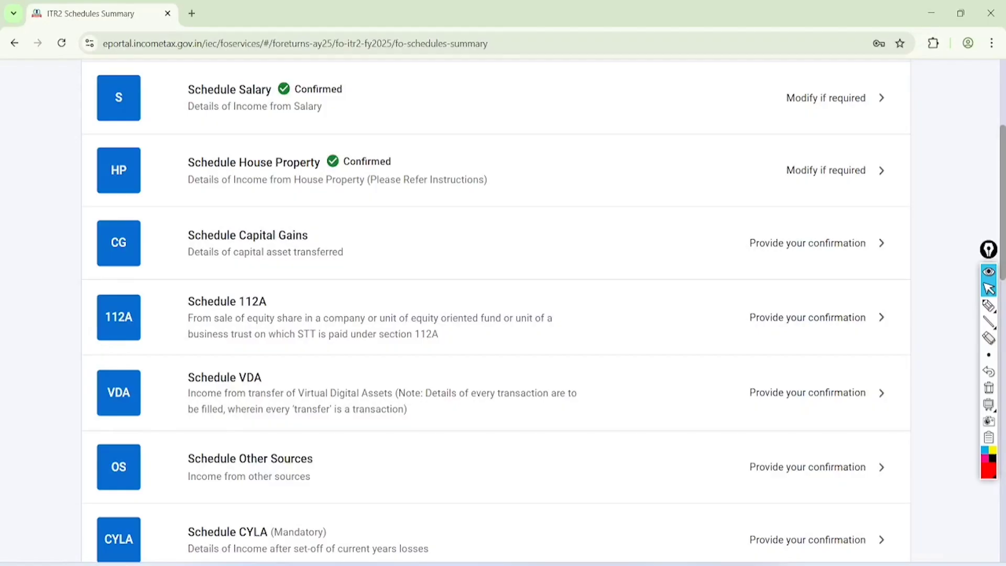
pyautogui.click(287, 232)
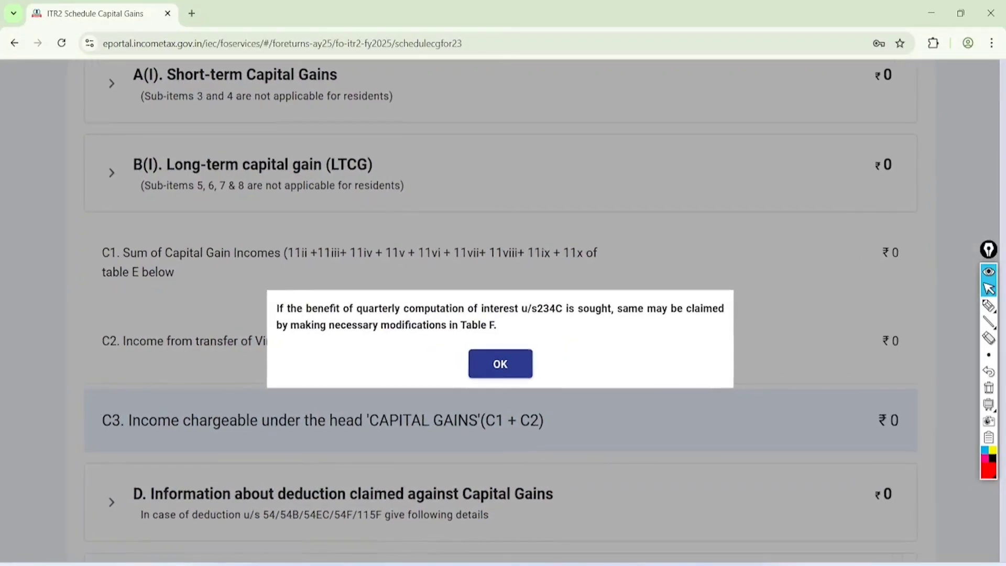
# Mark the notice about quarterly interest computation u/s 234C with the pen, clear the mark and dismiss the notice
pyautogui.click(988, 305)
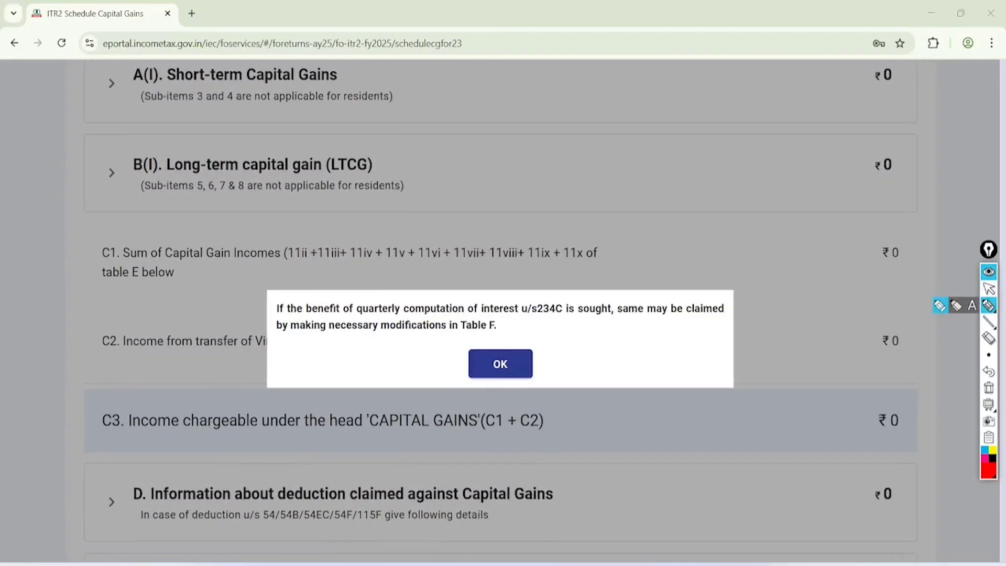
pyautogui.moveTo(373, 341)
pyautogui.mouseDown()
pyautogui.moveTo(438, 346)
pyautogui.moveTo(519, 322)
pyautogui.moveTo(451, 335)
pyautogui.moveTo(455, 348)
pyautogui.mouseUp()
pyautogui.click(988, 288)
pyautogui.click(988, 388)
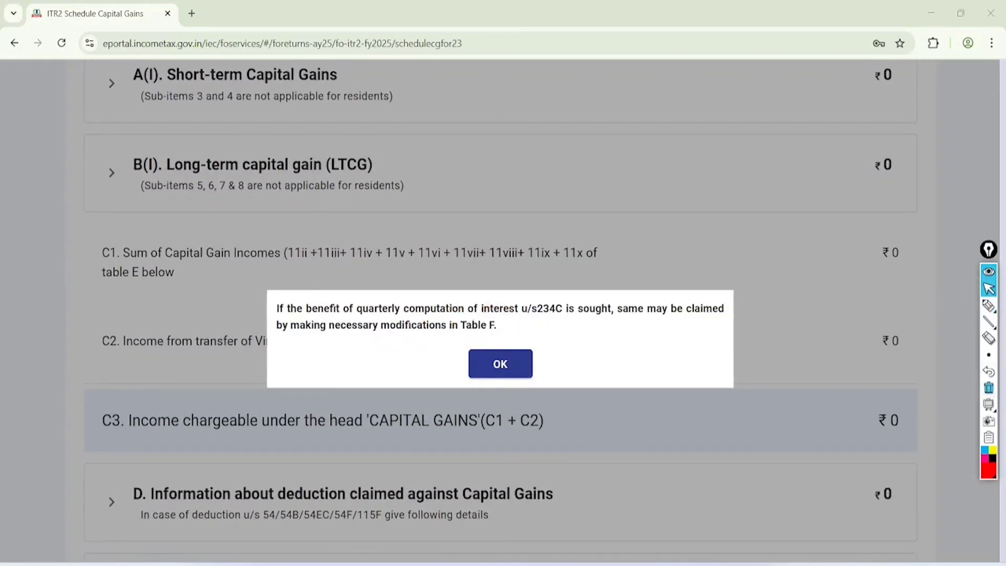
pyautogui.click(501, 363)
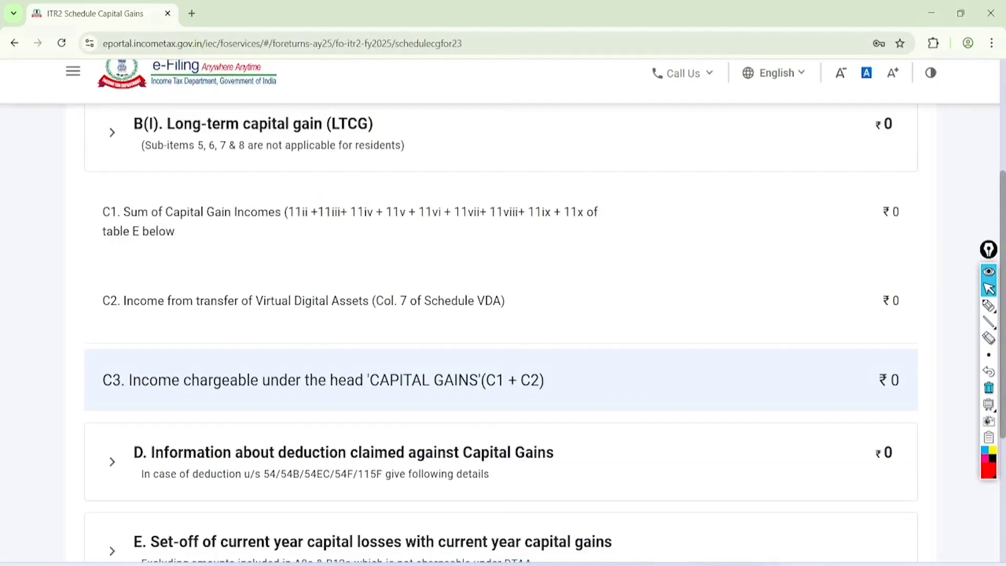
# Circle the Short-term and Long-term capital gains headings with the pen and handwrite "<12" and ">12M" beside them
pyautogui.scroll(3, 503, 314)
pyautogui.click(989, 305)
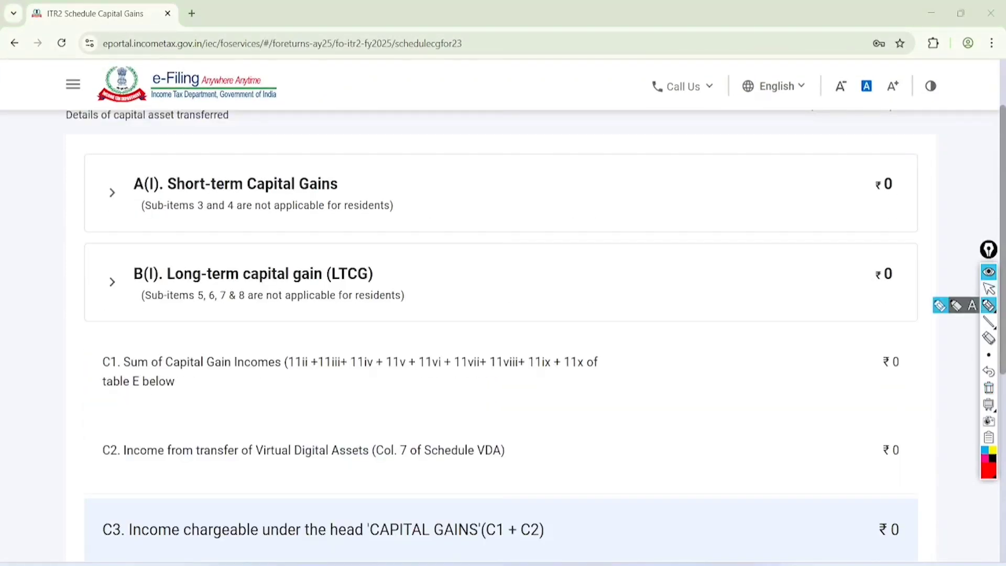
pyautogui.moveTo(391, 138)
pyautogui.mouseDown()
pyautogui.moveTo(379, 148)
pyautogui.moveTo(391, 152)
pyautogui.mouseUp()
pyautogui.moveTo(394, 126); pyautogui.dragTo(406, 149)
pyautogui.moveTo(407, 121)
pyautogui.mouseDown()
pyautogui.moveTo(428, 132)
pyautogui.moveTo(410, 172)
pyautogui.mouseUp()
pyautogui.moveTo(278, 126)
pyautogui.mouseDown()
pyautogui.moveTo(135, 218)
pyautogui.moveTo(190, 146)
pyautogui.mouseUp()
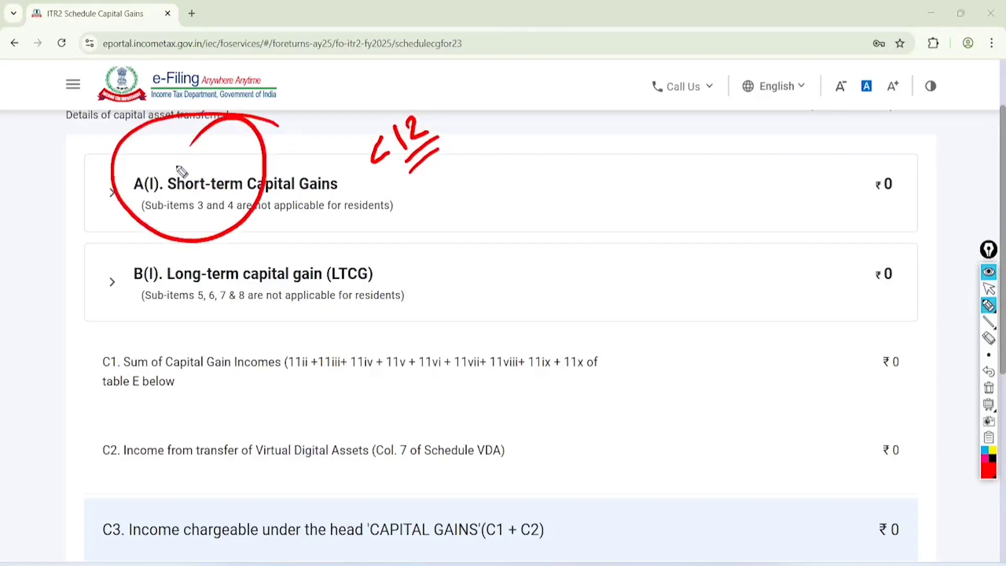
pyautogui.moveTo(403, 257); pyautogui.dragTo(414, 288)
pyautogui.moveTo(442, 245)
pyautogui.mouseDown()
pyautogui.moveTo(443, 268)
pyautogui.moveTo(475, 256)
pyautogui.moveTo(497, 230)
pyautogui.mouseUp()
pyautogui.moveTo(220, 251)
pyautogui.mouseDown()
pyautogui.moveTo(137, 270)
pyautogui.moveTo(194, 223)
pyautogui.mouseUp()
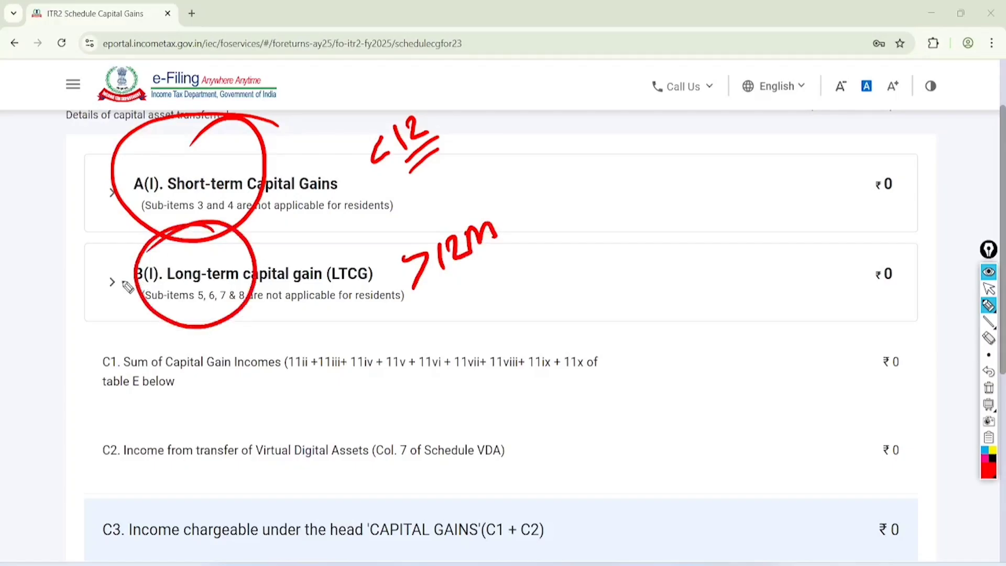
# Handwrite "<24" and ">24" beside the short-term and long-term headings, tick the short-term section and clear all pen marks
pyautogui.moveTo(499, 121)
pyautogui.mouseDown()
pyautogui.moveTo(515, 108)
pyautogui.moveTo(507, 137)
pyautogui.moveTo(526, 130)
pyautogui.mouseUp()
pyautogui.moveTo(525, 94)
pyautogui.mouseDown()
pyautogui.moveTo(523, 107)
pyautogui.moveTo(545, 107)
pyautogui.mouseUp()
pyautogui.moveTo(543, 93)
pyautogui.mouseDown()
pyautogui.moveTo(545, 124)
pyautogui.moveTo(481, 139)
pyautogui.moveTo(496, 144)
pyautogui.mouseUp()
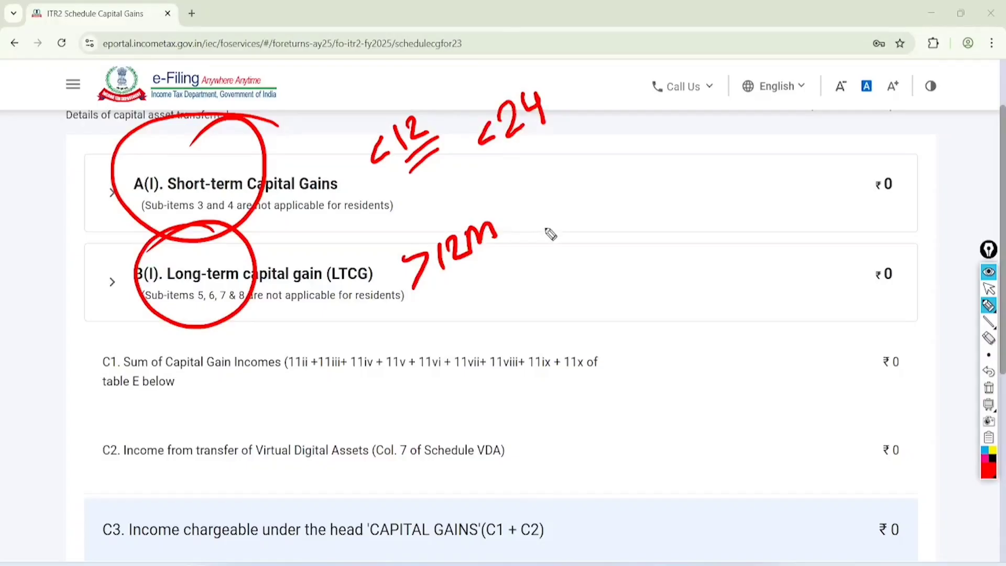
pyautogui.moveTo(541, 223); pyautogui.dragTo(547, 242)
pyautogui.moveTo(560, 216)
pyautogui.mouseDown()
pyautogui.moveTo(581, 231)
pyautogui.moveTo(597, 222)
pyautogui.mouseUp()
pyautogui.moveTo(602, 195); pyautogui.dragTo(597, 221)
pyautogui.moveTo(50, 182); pyautogui.dragTo(130, 150)
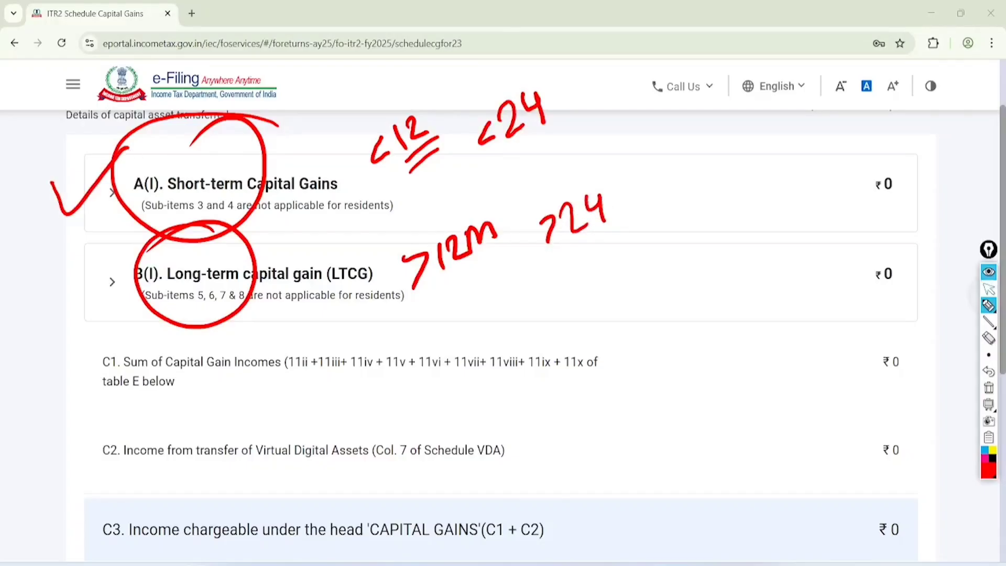
pyautogui.click(988, 290)
pyautogui.click(988, 387)
# Expand the A(I) Short-term Capital Gains section of Schedule Capital Gains
pyautogui.click(163, 182)
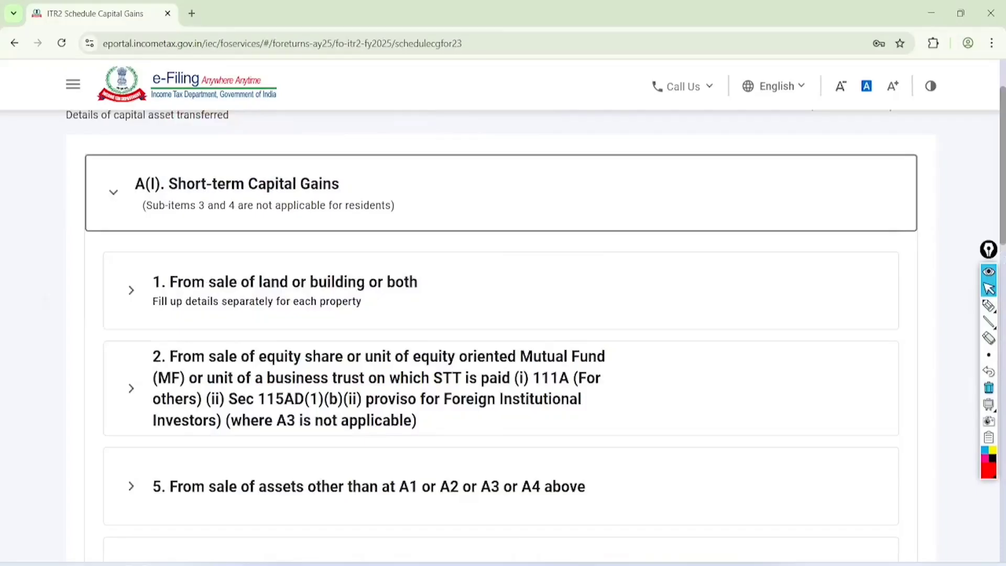
pyautogui.scroll(-2, 500, 335)
# Circle the land or building item, underline equity share, equity oriented mutual fund and 111A in item 2, and clear the marks
pyautogui.click(989, 306)
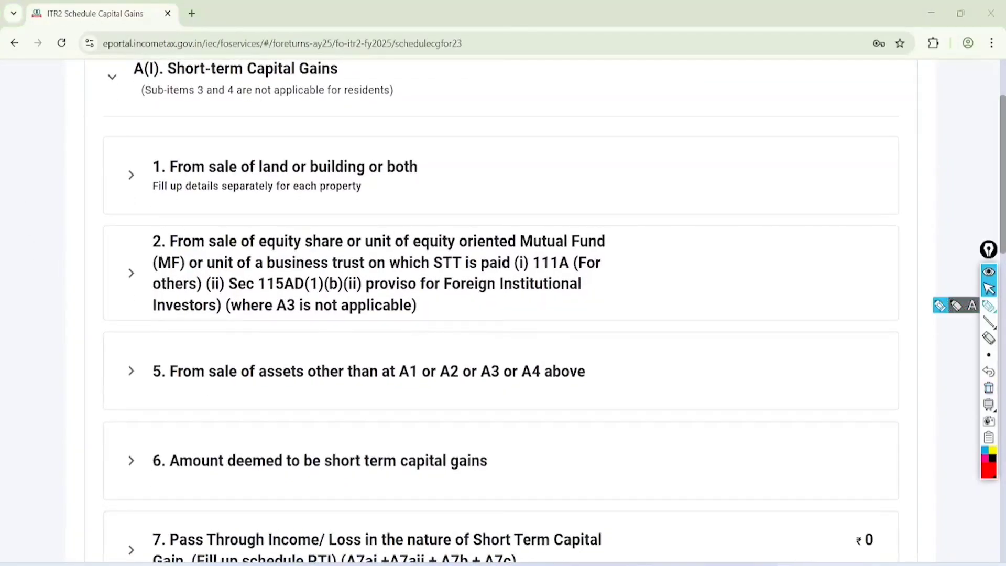
pyautogui.moveTo(363, 104)
pyautogui.mouseDown()
pyautogui.moveTo(382, 168)
pyautogui.moveTo(314, 94)
pyautogui.mouseUp()
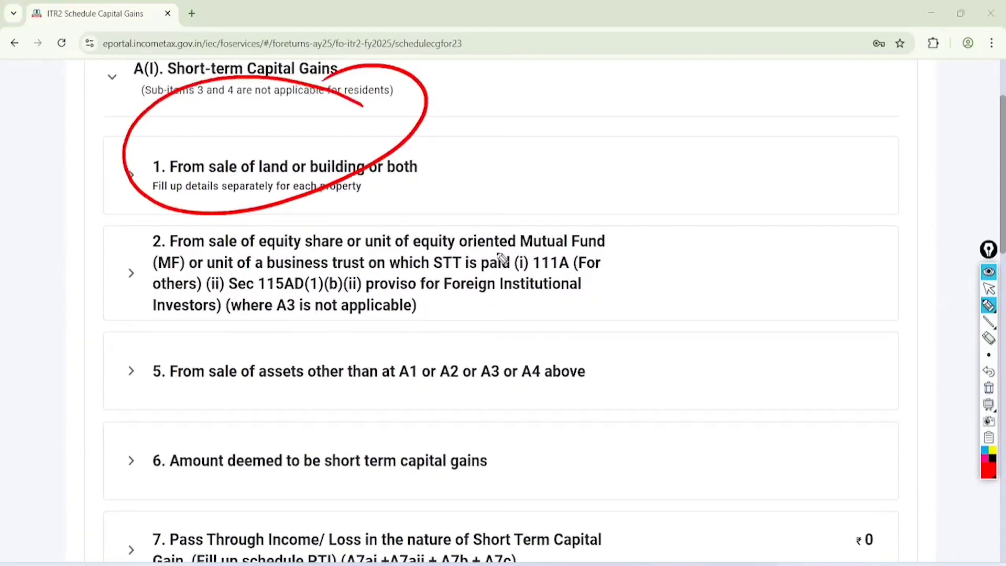
pyautogui.moveTo(508, 270); pyautogui.dragTo(586, 272)
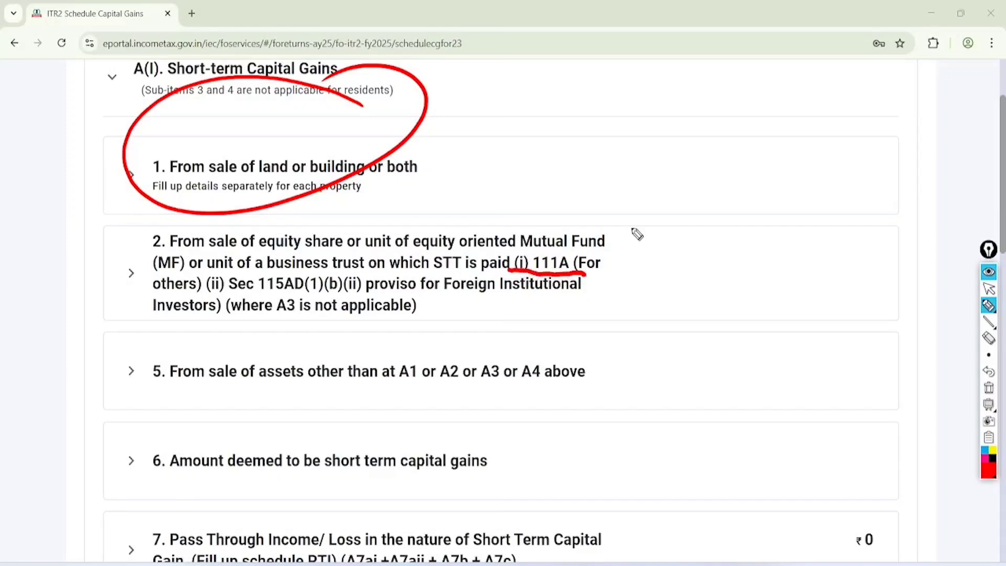
pyautogui.moveTo(246, 249); pyautogui.dragTo(562, 245)
pyautogui.click(989, 288)
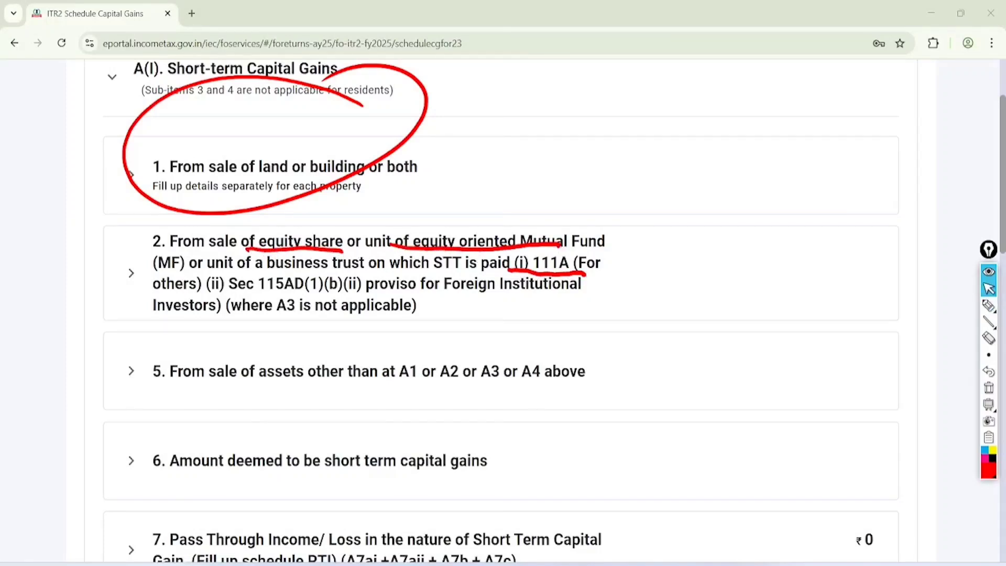
pyautogui.click(988, 388)
# Add an entry under item 2 for sale of equity shares or equity oriented mutual funds, with section 111A [for others]
pyautogui.click(377, 273)
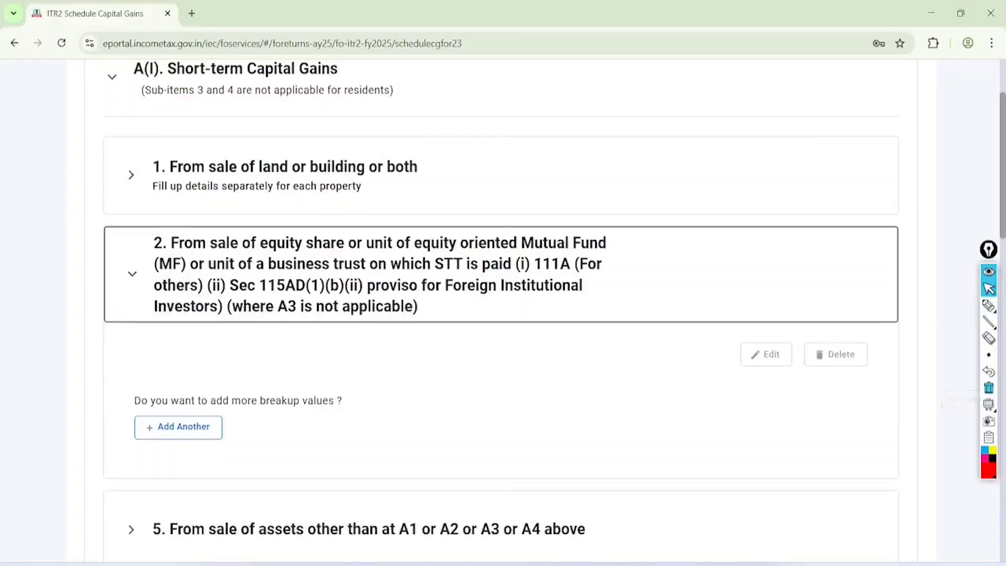
pyautogui.click(178, 427)
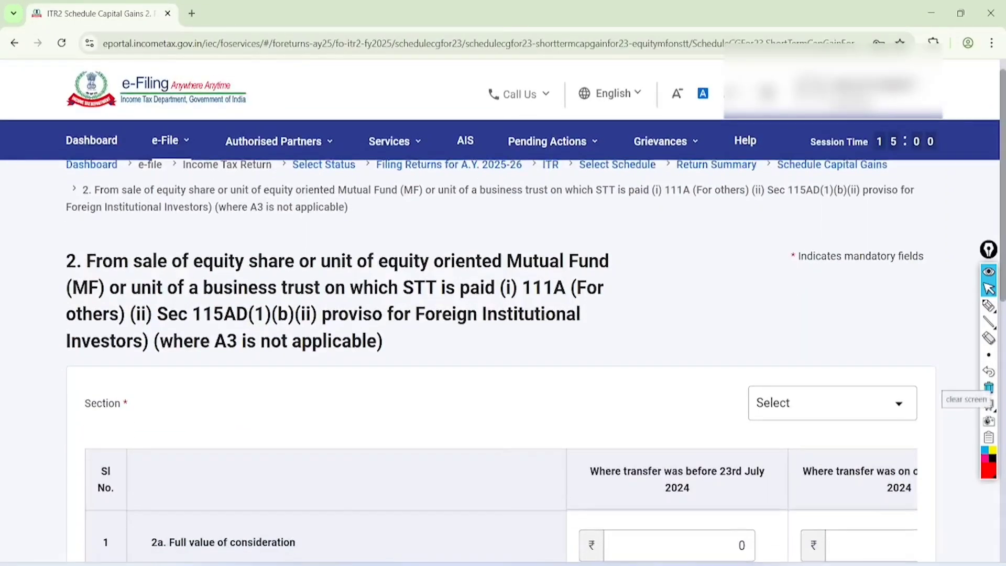
pyautogui.click(832, 407)
pyautogui.click(898, 474)
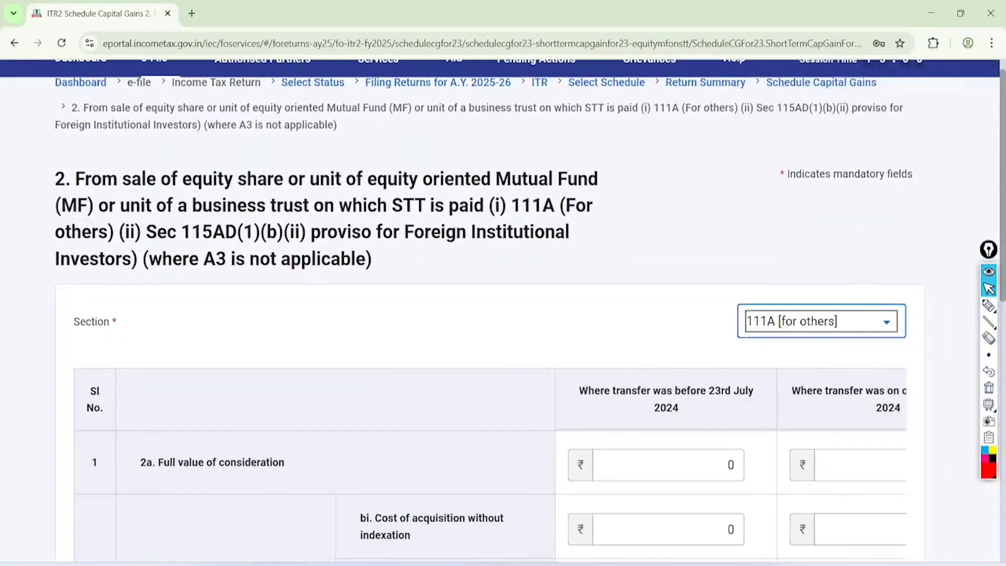
# Circle full value of consideration and cost of acquisition, handwrite sales and purchase notes beside them, and clear the marks
pyautogui.scroll(-2, 911, 449)
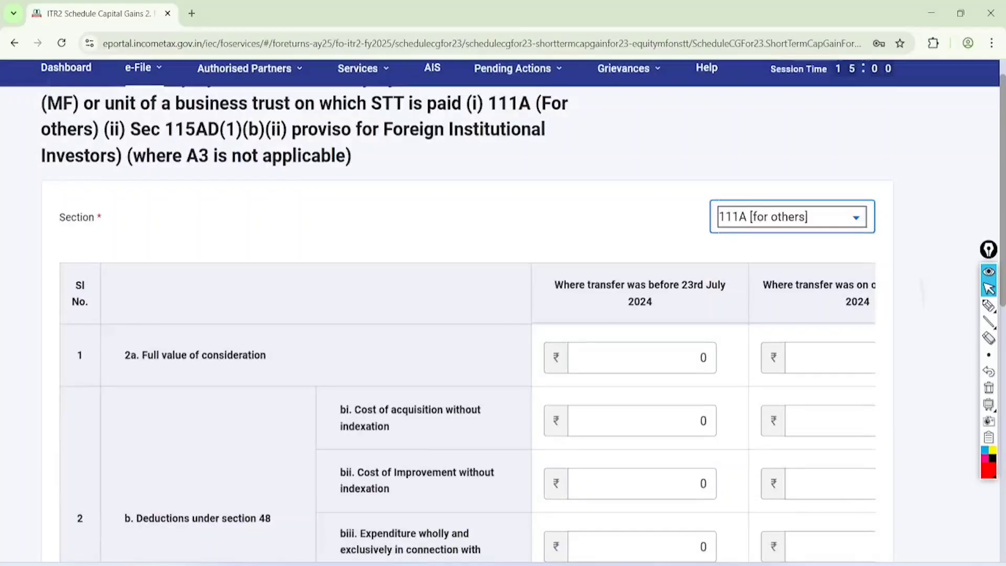
pyautogui.scroll(-2, 461, 314)
pyautogui.click(988, 306)
pyautogui.moveTo(279, 208)
pyautogui.mouseDown()
pyautogui.moveTo(191, 184)
pyautogui.moveTo(105, 238)
pyautogui.moveTo(252, 186)
pyautogui.mouseUp()
pyautogui.moveTo(391, 237)
pyautogui.mouseDown()
pyautogui.moveTo(373, 264)
pyautogui.moveTo(394, 262)
pyautogui.moveTo(408, 230)
pyautogui.moveTo(446, 240)
pyautogui.mouseUp()
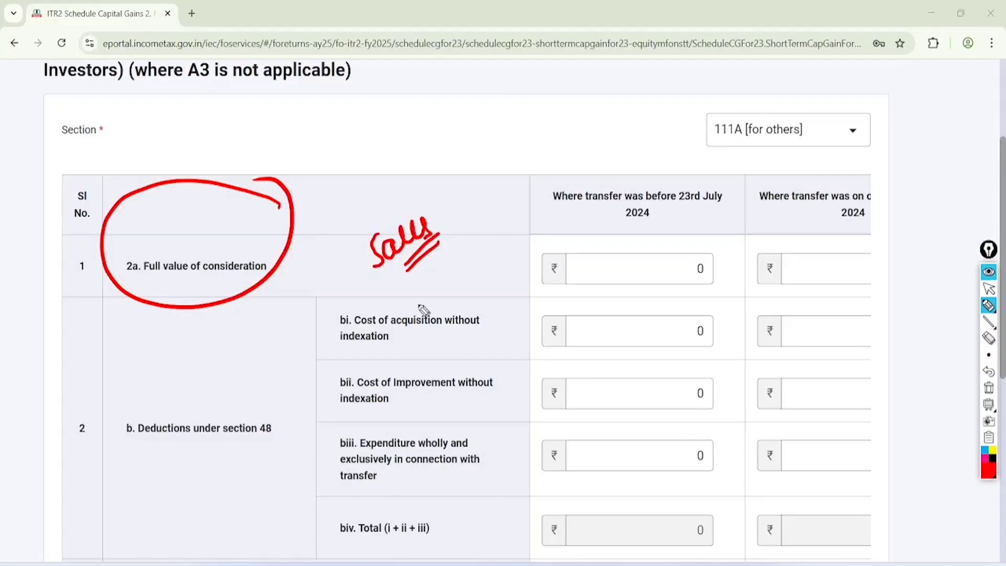
pyautogui.moveTo(474, 296)
pyautogui.mouseDown()
pyautogui.moveTo(351, 287)
pyautogui.moveTo(498, 316)
pyautogui.moveTo(443, 296)
pyautogui.mouseUp()
pyautogui.moveTo(488, 342)
pyautogui.mouseDown()
pyautogui.moveTo(495, 364)
pyautogui.moveTo(550, 322)
pyautogui.moveTo(592, 310)
pyautogui.mouseUp()
pyautogui.click(989, 289)
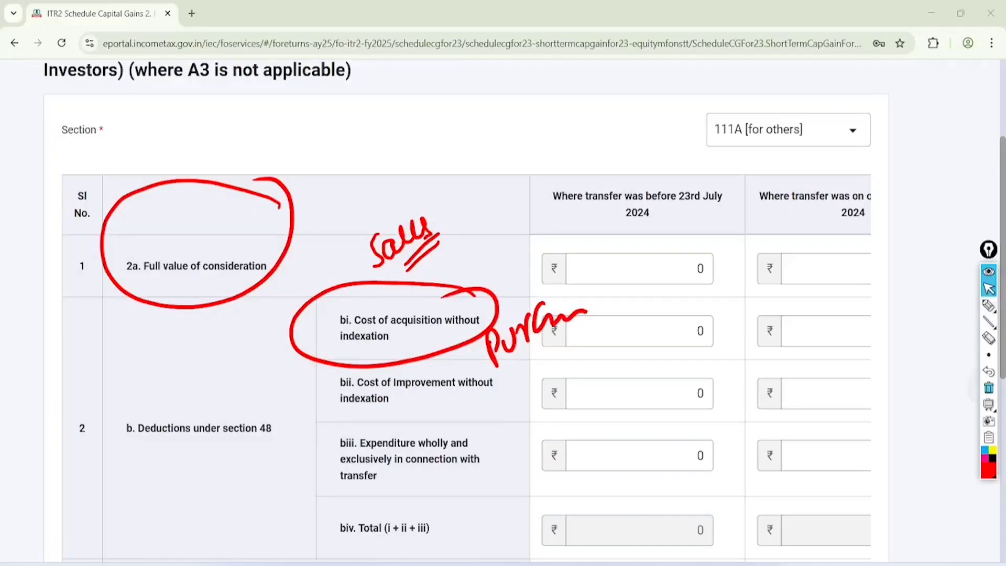
pyautogui.click(988, 388)
# Bring both transfer-date columns fully into view and circle the before and on-or-after 23rd July 2024 headings with the pen
pyautogui.click(728, 362)
pyautogui.press('Right')
pyautogui.press('Right')
pyautogui.press('Right')
pyautogui.click(989, 305)
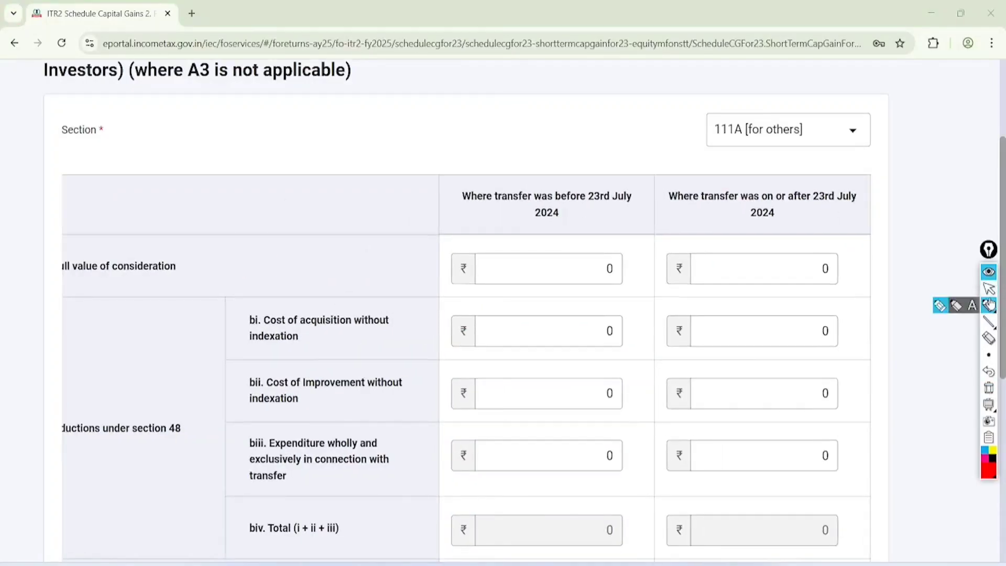
pyautogui.moveTo(634, 157)
pyautogui.mouseDown()
pyautogui.moveTo(511, 140)
pyautogui.moveTo(646, 225)
pyautogui.moveTo(578, 153)
pyautogui.mouseUp()
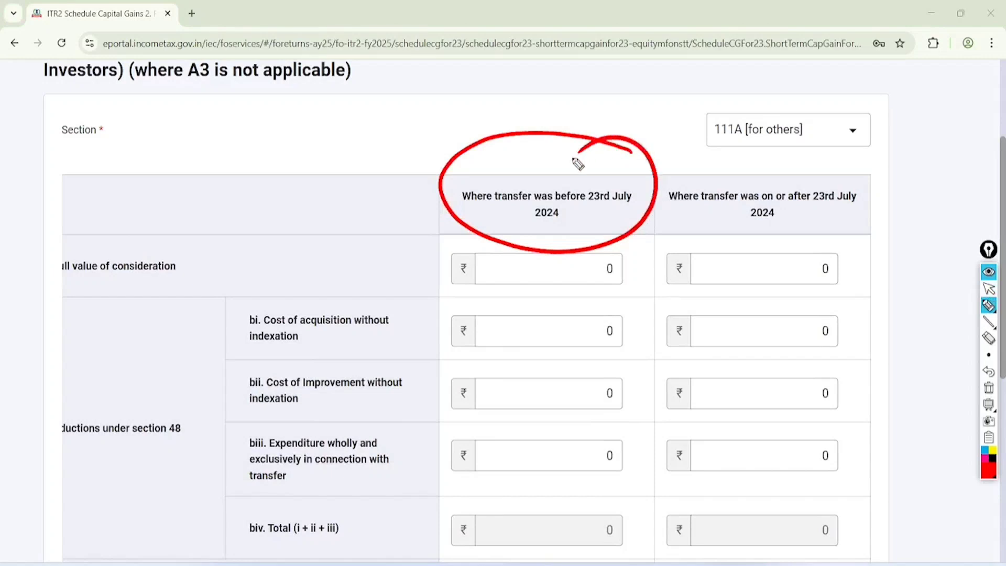
pyautogui.moveTo(859, 172)
pyautogui.mouseDown()
pyautogui.moveTo(815, 141)
pyautogui.moveTo(845, 157)
pyautogui.moveTo(763, 139)
pyautogui.mouseUp()
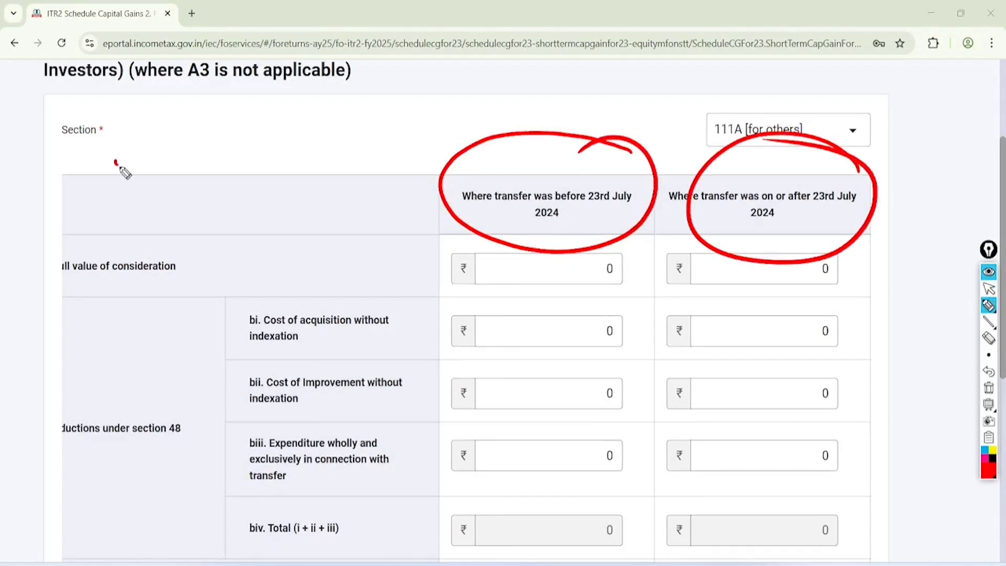
# Handwrite the date 23.7.24 and draw branches from it to double-underlined 15% and 20% notes
pyautogui.moveTo(117, 162)
pyautogui.mouseDown()
pyautogui.moveTo(149, 157)
pyautogui.moveTo(139, 173)
pyautogui.mouseUp()
pyautogui.click(161, 132)
pyautogui.moveTo(162, 112)
pyautogui.mouseDown()
pyautogui.moveTo(184, 127)
pyautogui.moveTo(216, 122)
pyautogui.mouseUp()
pyautogui.moveTo(225, 67); pyautogui.dragTo(246, 100)
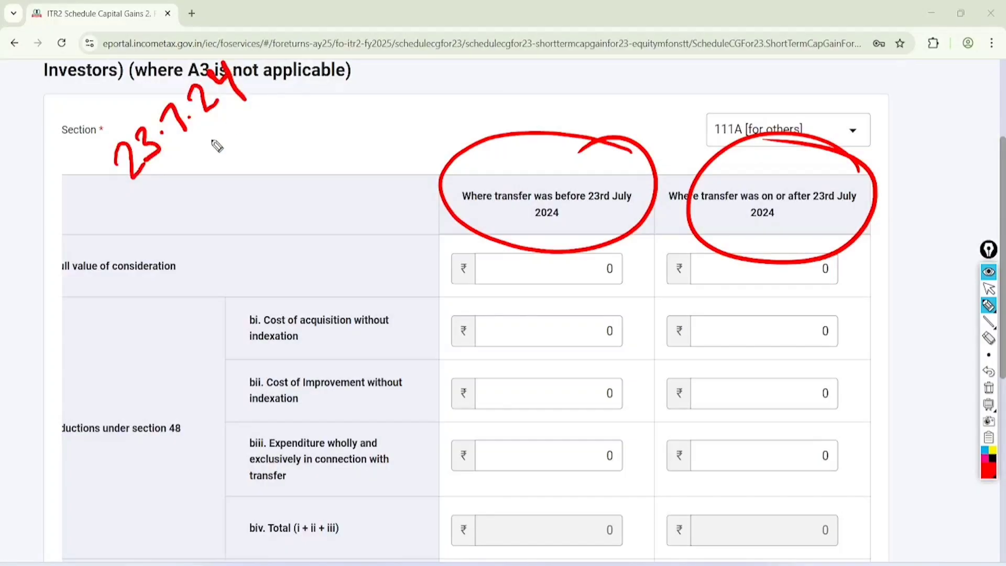
pyautogui.moveTo(194, 137)
pyautogui.mouseDown()
pyautogui.moveTo(197, 178)
pyautogui.moveTo(162, 346)
pyautogui.mouseUp()
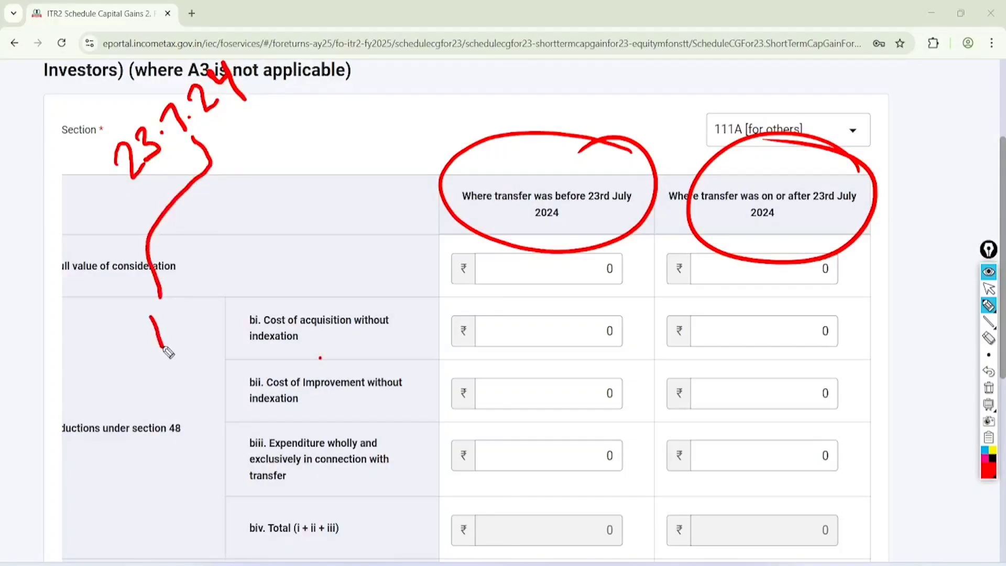
pyautogui.moveTo(171, 298)
pyautogui.mouseDown()
pyautogui.moveTo(174, 336)
pyautogui.moveTo(181, 299)
pyautogui.mouseUp()
pyautogui.moveTo(187, 278)
pyautogui.mouseDown()
pyautogui.moveTo(196, 316)
pyautogui.moveTo(205, 291)
pyautogui.moveTo(180, 362)
pyautogui.mouseUp()
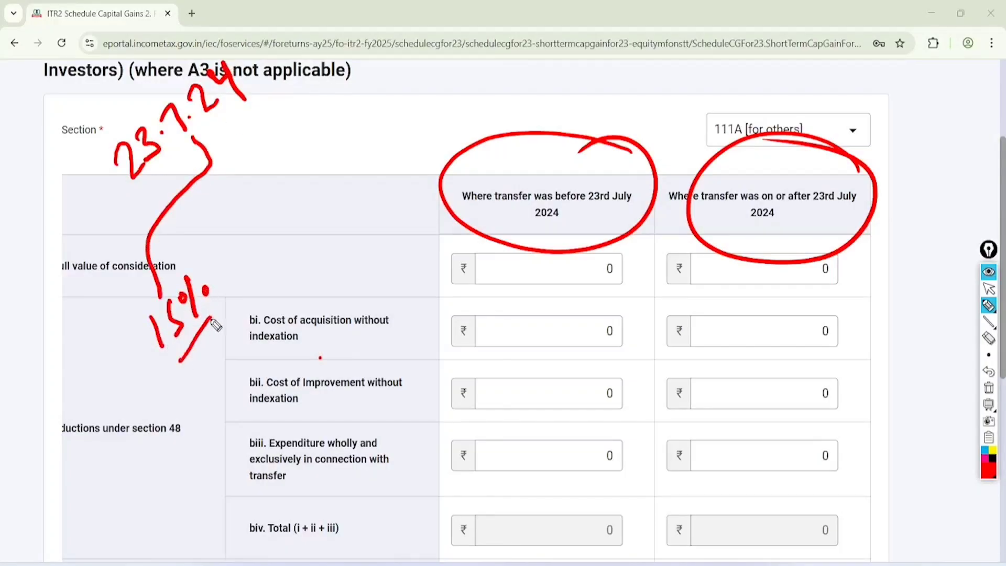
pyautogui.moveTo(214, 326); pyautogui.dragTo(189, 370)
pyautogui.moveTo(207, 165); pyautogui.dragTo(308, 178)
pyautogui.moveTo(305, 205)
pyautogui.mouseDown()
pyautogui.moveTo(352, 178)
pyautogui.moveTo(345, 241)
pyautogui.moveTo(368, 220)
pyautogui.mouseUp()
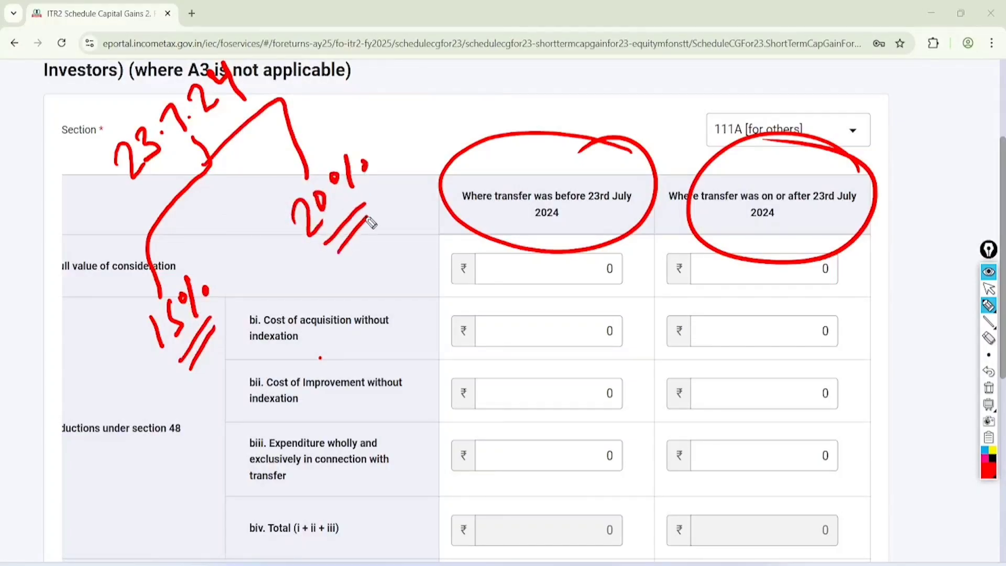
# Tick the full value of consideration fields in both columns and draw an arrow to the on-or-after 23rd July 2024 heading
pyautogui.moveTo(500, 258)
pyautogui.mouseDown()
pyautogui.moveTo(511, 274)
pyautogui.moveTo(571, 234)
pyautogui.mouseUp()
pyautogui.moveTo(713, 268)
pyautogui.mouseDown()
pyautogui.moveTo(720, 287)
pyautogui.moveTo(779, 262)
pyautogui.mouseUp()
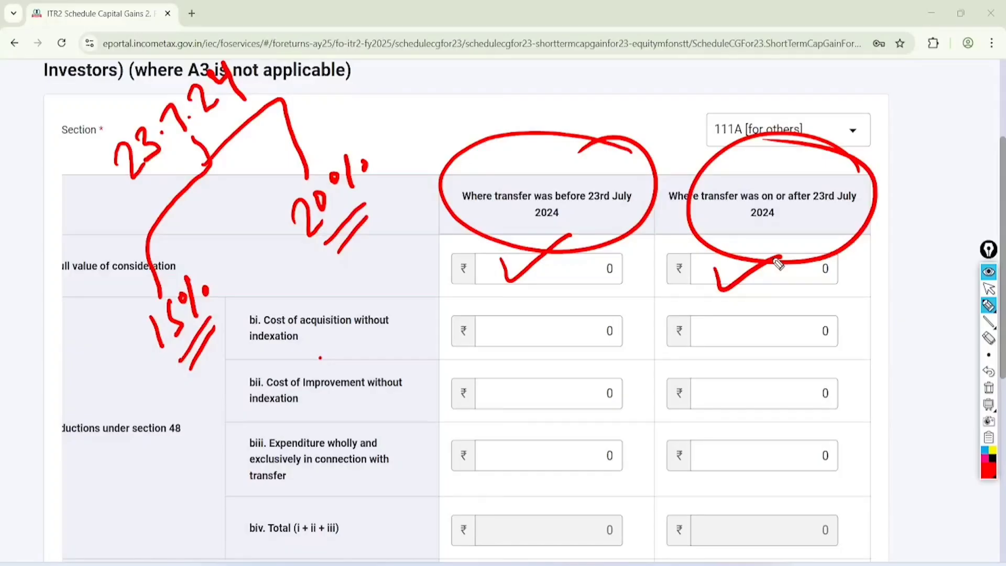
pyautogui.moveTo(754, 46); pyautogui.dragTo(772, 119)
pyautogui.moveTo(788, 86); pyautogui.dragTo(771, 117)
pyautogui.moveTo(743, 110); pyautogui.dragTo(774, 121)
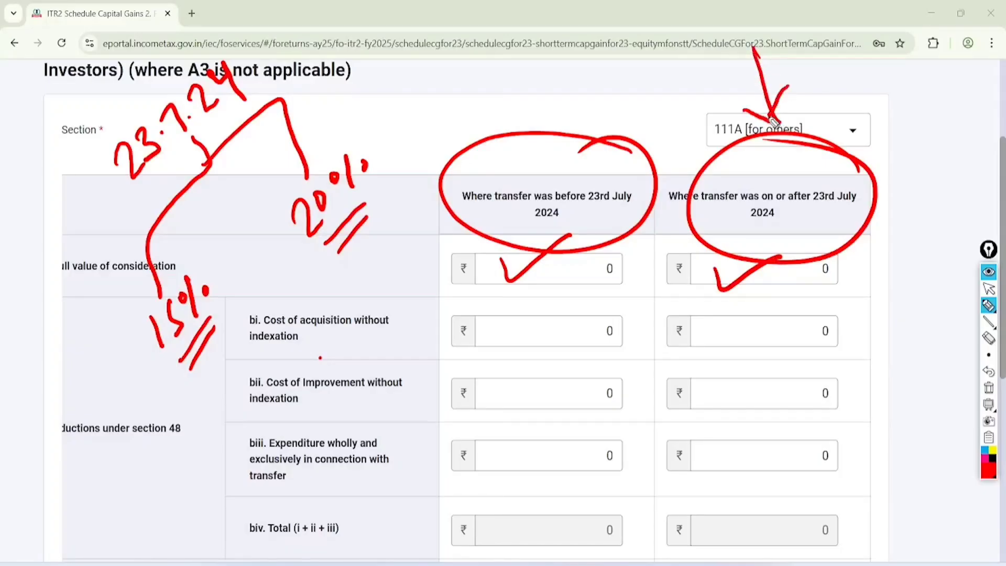
pyautogui.click(988, 288)
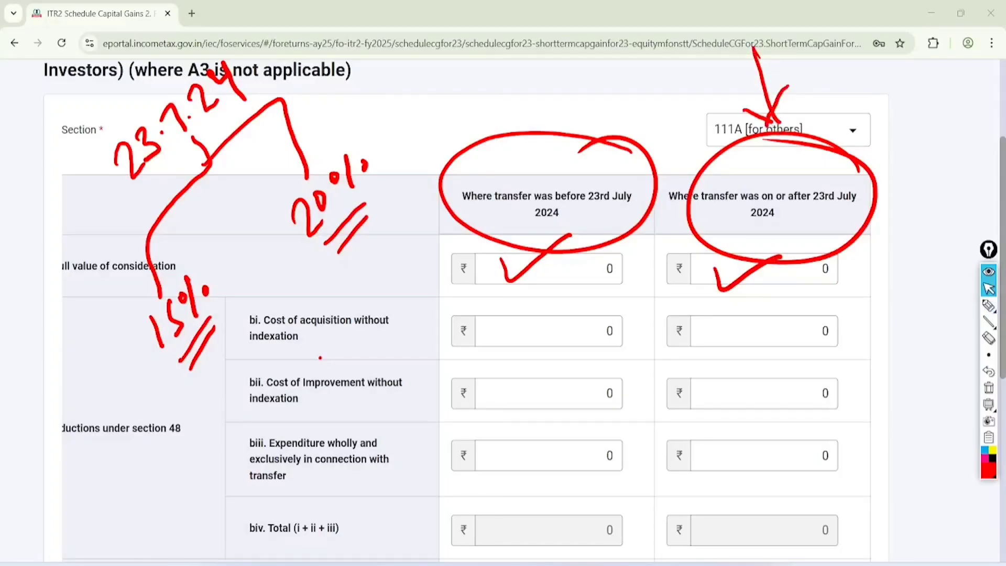
# Clear the pen marks, switch to the CG workbook in Excel, circle the Buy value and Sell value headings, and mark their short-term totals
pyautogui.click(988, 388)
pyautogui.hotkey('alt', 'Tab')
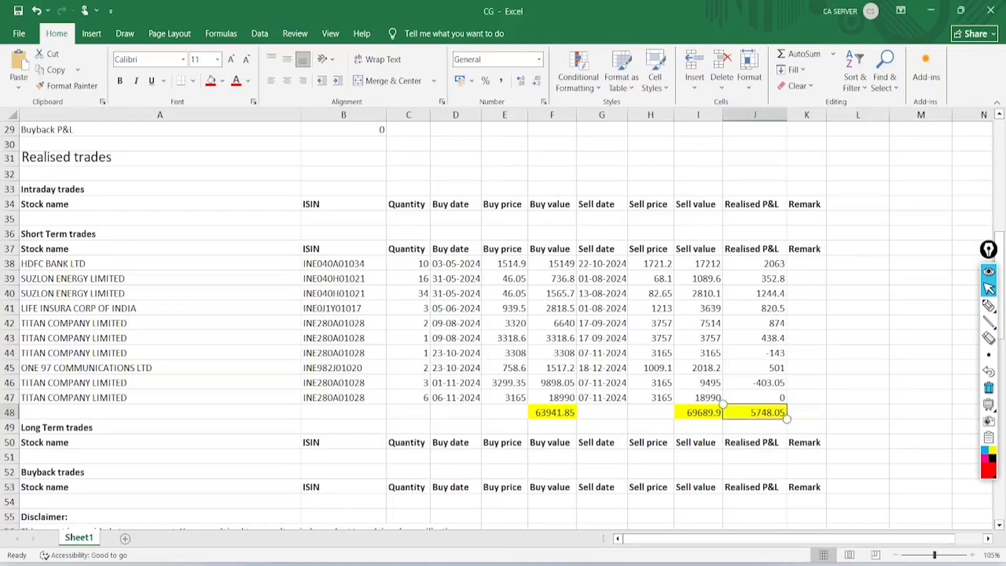
pyautogui.click(989, 305)
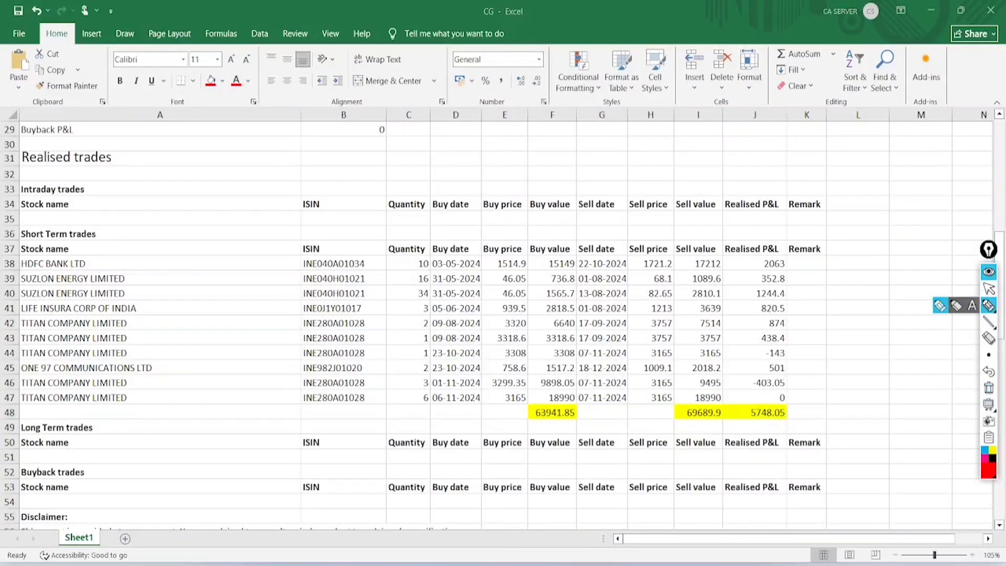
pyautogui.moveTo(569, 167)
pyautogui.mouseDown()
pyautogui.moveTo(542, 228)
pyautogui.moveTo(539, 189)
pyautogui.mouseUp()
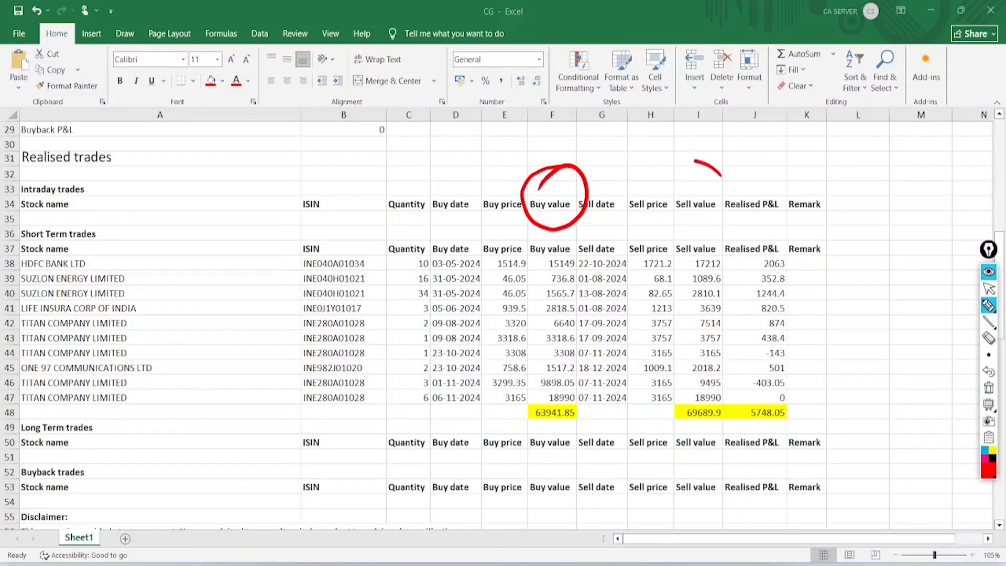
pyautogui.moveTo(694, 161)
pyautogui.mouseDown()
pyautogui.moveTo(742, 201)
pyautogui.moveTo(699, 156)
pyautogui.mouseUp()
pyautogui.moveTo(678, 427)
pyautogui.mouseDown()
pyautogui.moveTo(731, 423)
pyautogui.moveTo(726, 415)
pyautogui.mouseUp()
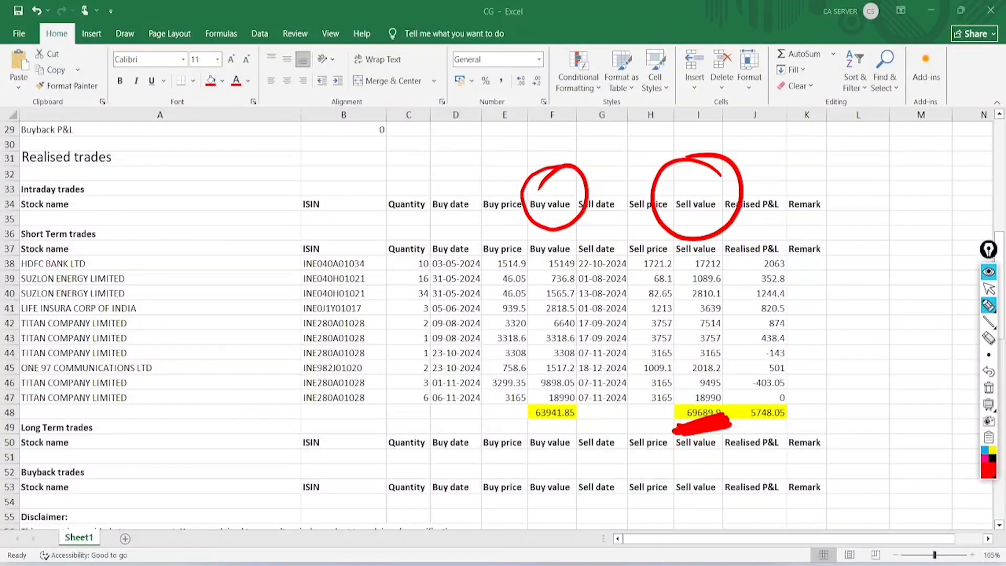
pyautogui.moveTo(529, 438)
pyautogui.mouseDown()
pyautogui.moveTo(576, 419)
pyautogui.moveTo(524, 442)
pyautogui.mouseUp()
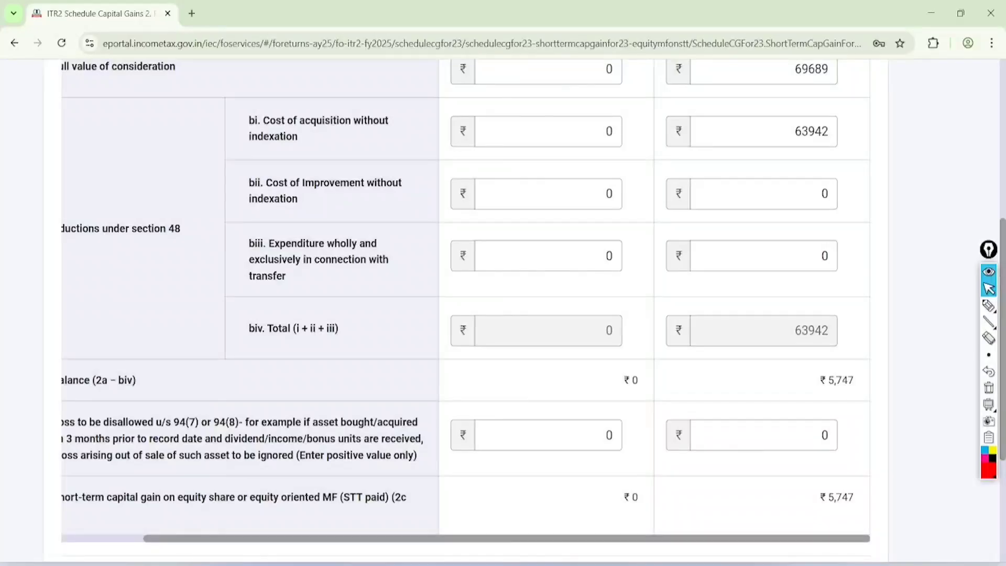
# Circle the full value of consideration, cost of acquisition and balance in the on-or-after 23rd July 2024 column of the portal form, and clear the marks
pyautogui.click(988, 305)
pyautogui.moveTo(810, 20)
pyautogui.mouseDown()
pyautogui.moveTo(835, 10)
pyautogui.moveTo(877, 123)
pyautogui.moveTo(794, 116)
pyautogui.mouseUp()
pyautogui.moveTo(871, 376)
pyautogui.mouseDown()
pyautogui.moveTo(869, 404)
pyautogui.moveTo(859, 361)
pyautogui.moveTo(847, 361)
pyautogui.mouseUp()
pyautogui.click(989, 288)
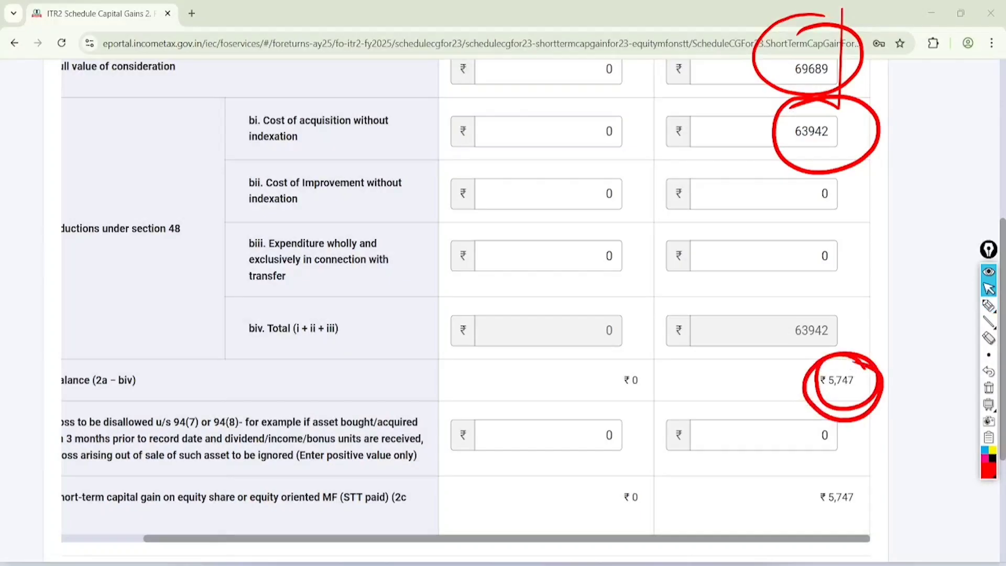
pyautogui.click(988, 387)
# Switch to the CG workbook, circle the short-term trades' Realised P&L total in J48, and clear the mark
pyautogui.hotkey('alt', 'Tab')
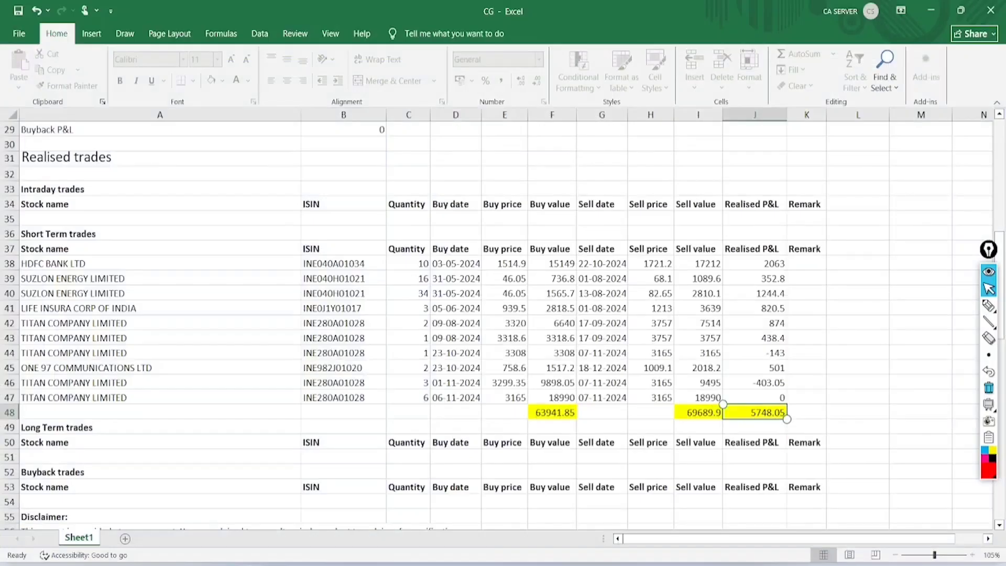
pyautogui.click(988, 306)
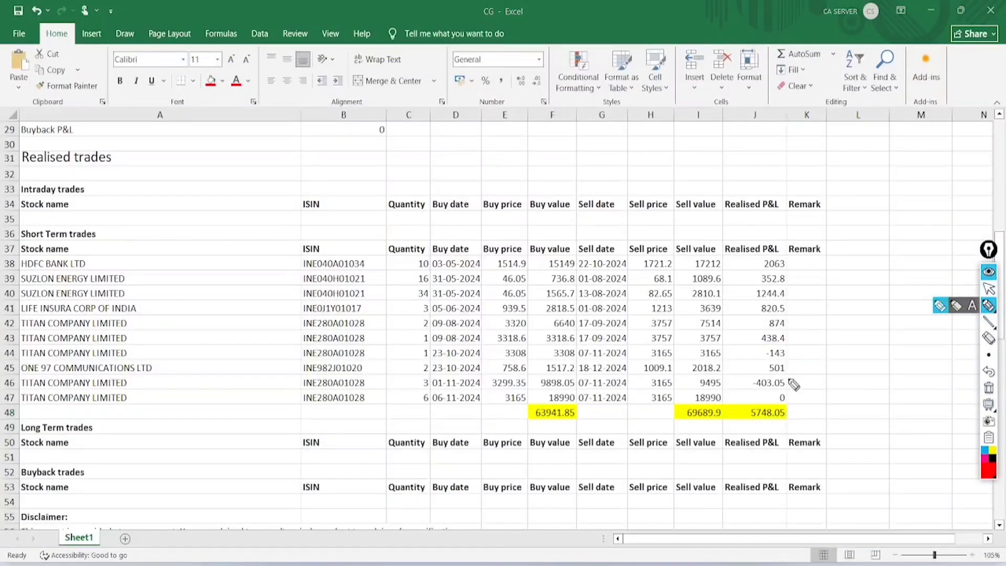
pyautogui.moveTo(792, 382)
pyautogui.mouseDown()
pyautogui.moveTo(775, 440)
pyautogui.moveTo(772, 377)
pyautogui.mouseUp()
pyautogui.click(988, 289)
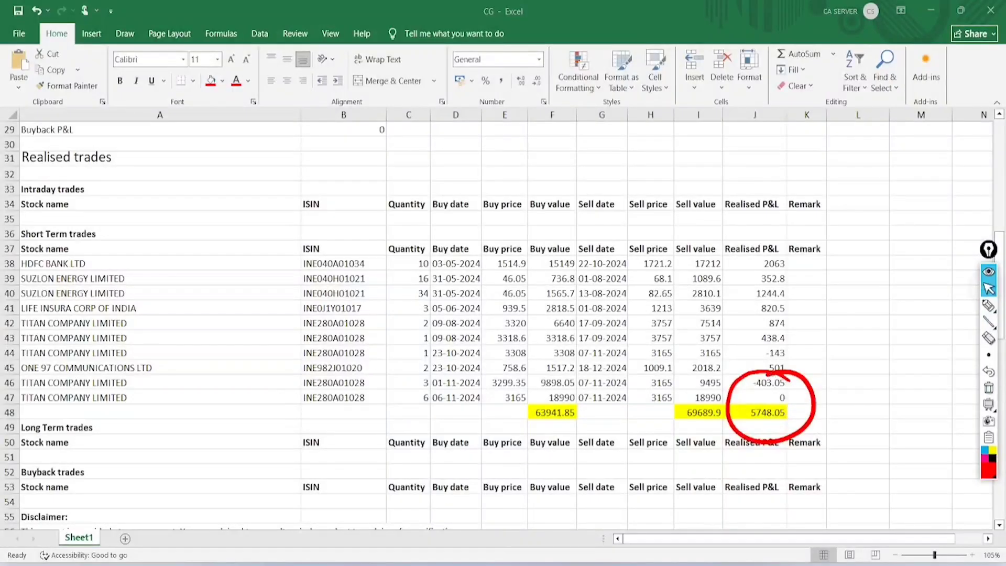
pyautogui.click(988, 387)
# Tick the exchange transaction, SEBI, stamp duty and IPFT charges in the Charges summary and circle the total in B17
pyautogui.scroll(10, 498, 325)
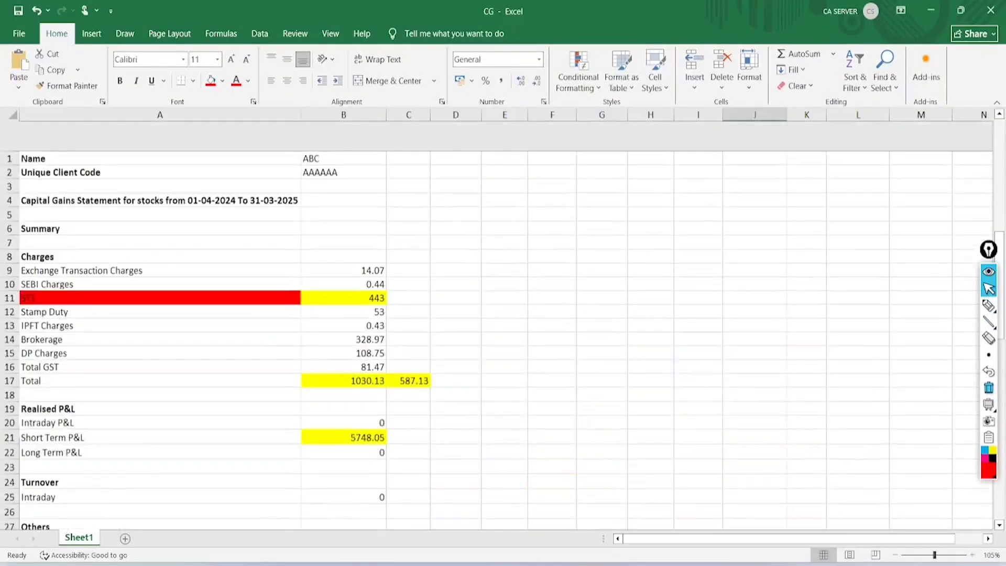
pyautogui.scroll(-2, 498, 325)
pyautogui.click(988, 306)
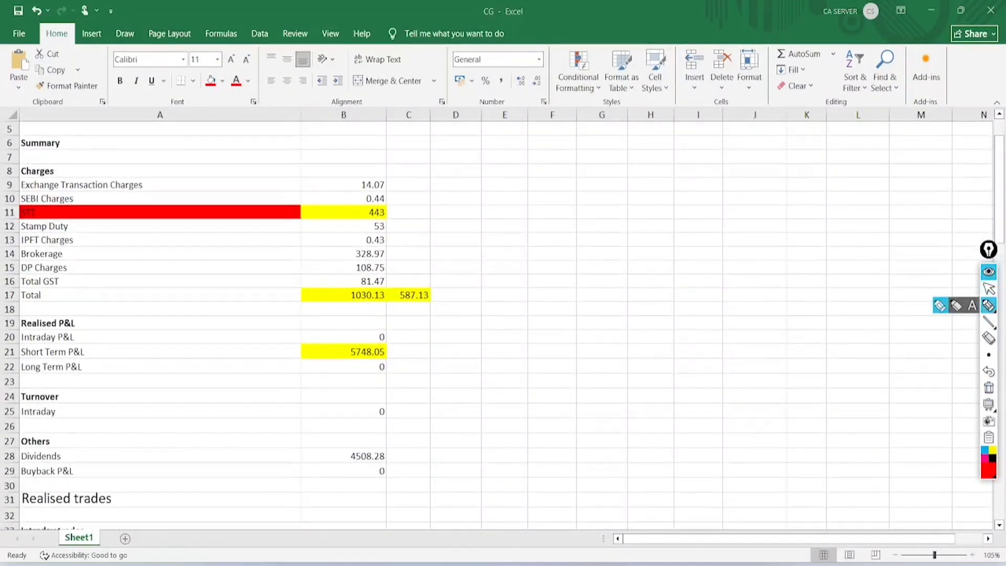
pyautogui.moveTo(81, 194); pyautogui.dragTo(193, 147)
pyautogui.moveTo(79, 219); pyautogui.dragTo(116, 226)
pyautogui.moveTo(359, 282)
pyautogui.mouseDown()
pyautogui.moveTo(388, 299)
pyautogui.moveTo(343, 301)
pyautogui.moveTo(390, 283)
pyautogui.moveTo(350, 281)
pyautogui.moveTo(359, 279)
pyautogui.moveTo(350, 294)
pyautogui.mouseUp()
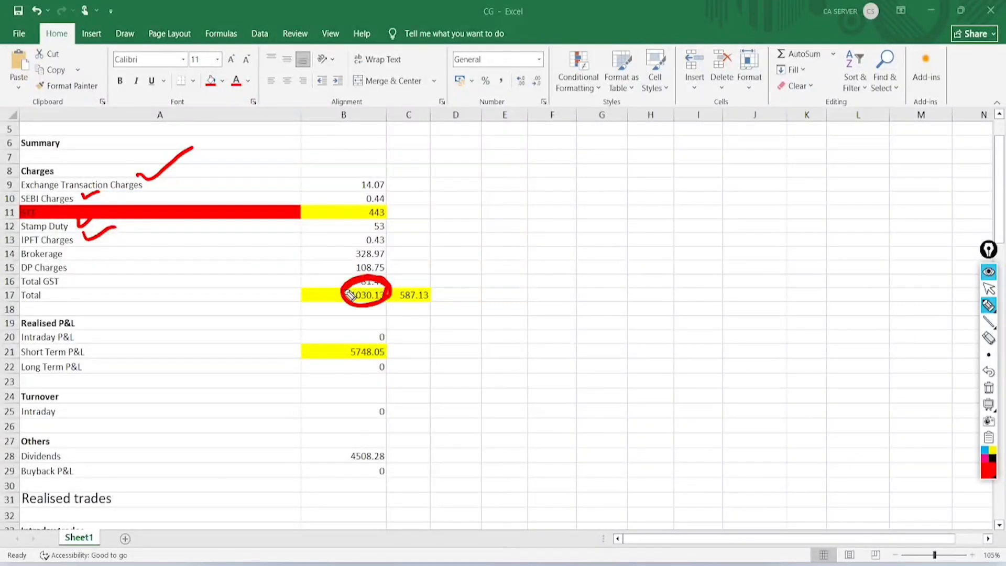
# Mark the STT charge in row 11, handwrite a note beside it, mark the amount in C17, and clear all pen marks
pyautogui.moveTo(301, 212); pyautogui.dragTo(324, 212)
pyautogui.moveTo(388, 210); pyautogui.dragTo(455, 216)
pyautogui.moveTo(550, 180); pyautogui.dragTo(526, 226)
pyautogui.moveTo(512, 185); pyautogui.dragTo(549, 223)
pyautogui.moveTo(573, 179)
pyautogui.mouseDown()
pyautogui.moveTo(552, 230)
pyautogui.moveTo(587, 226)
pyautogui.mouseUp()
pyautogui.moveTo(605, 171); pyautogui.dragTo(585, 222)
pyautogui.moveTo(580, 197); pyautogui.dragTo(613, 199)
pyautogui.moveTo(438, 278)
pyautogui.mouseDown()
pyautogui.moveTo(445, 315)
pyautogui.moveTo(429, 261)
pyautogui.moveTo(448, 301)
pyautogui.mouseUp()
pyautogui.click(988, 289)
pyautogui.click(989, 387)
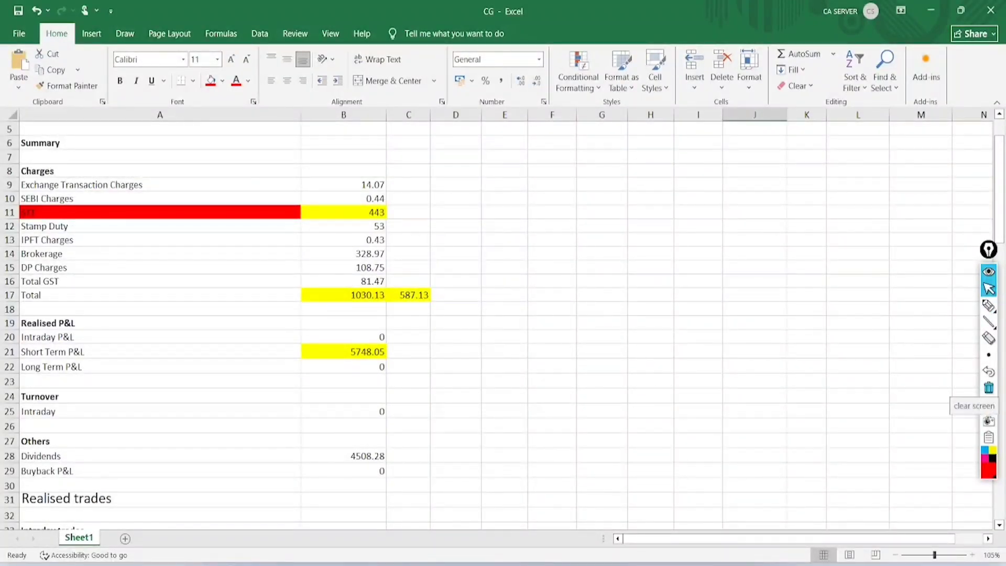
# In the portal, enter 587 as expenditure in connection with transfer on or after 23rd July 2024 and save the section 111A details
pyautogui.hotkey('alt', 'Tab')
pyautogui.scroll(1, 503, 310)
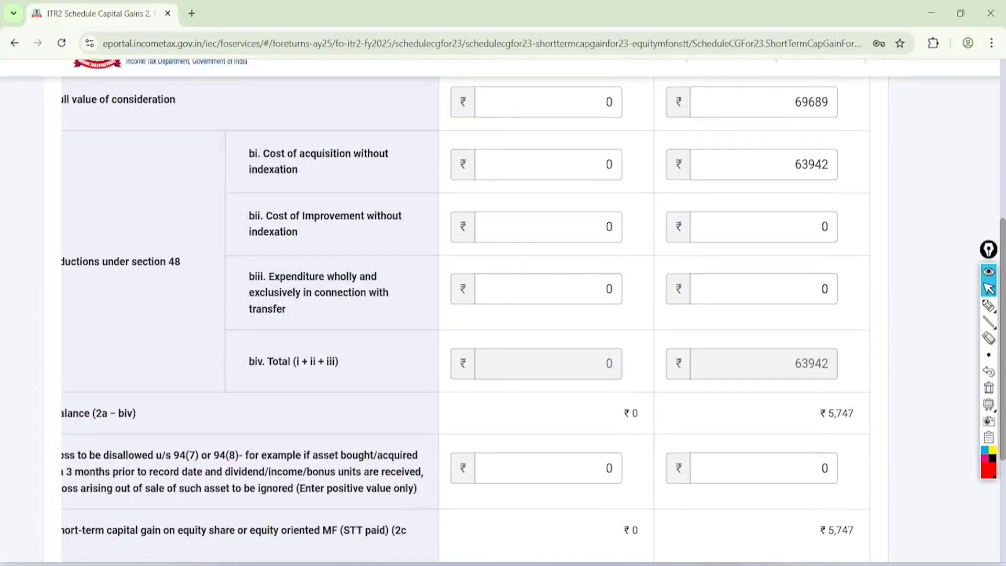
pyautogui.click(791, 296)
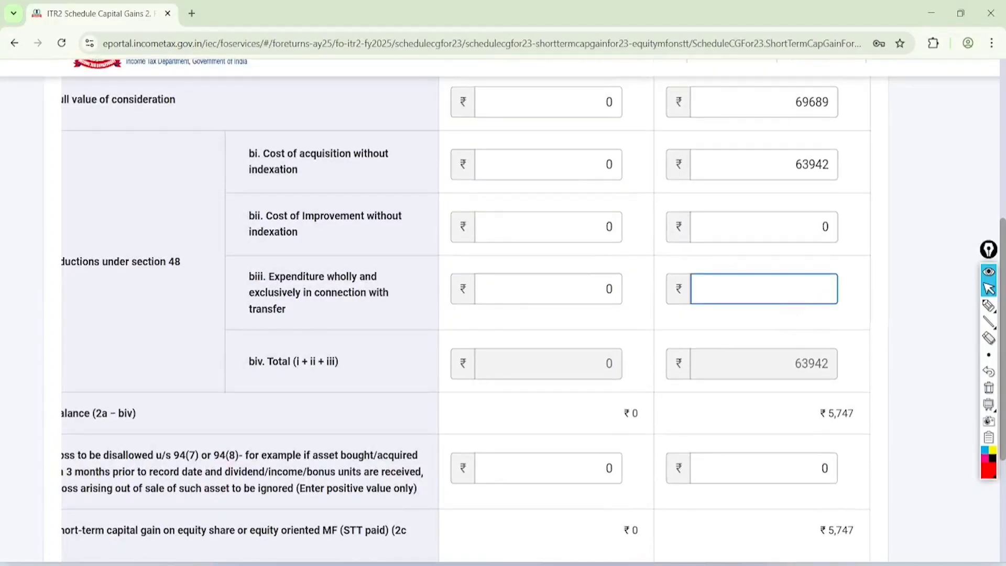
pyautogui.click(534, 414)
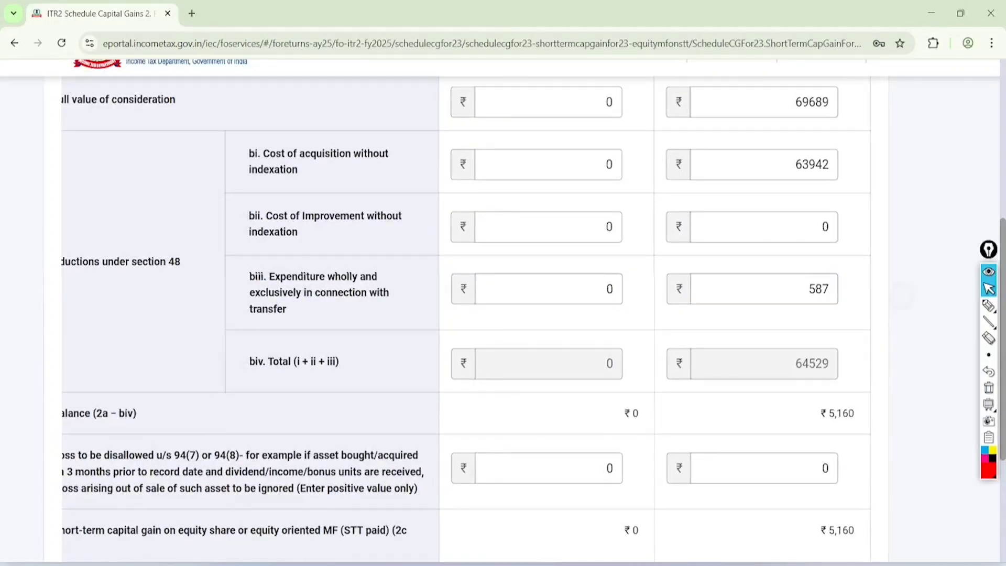
pyautogui.scroll(-3, 503, 310)
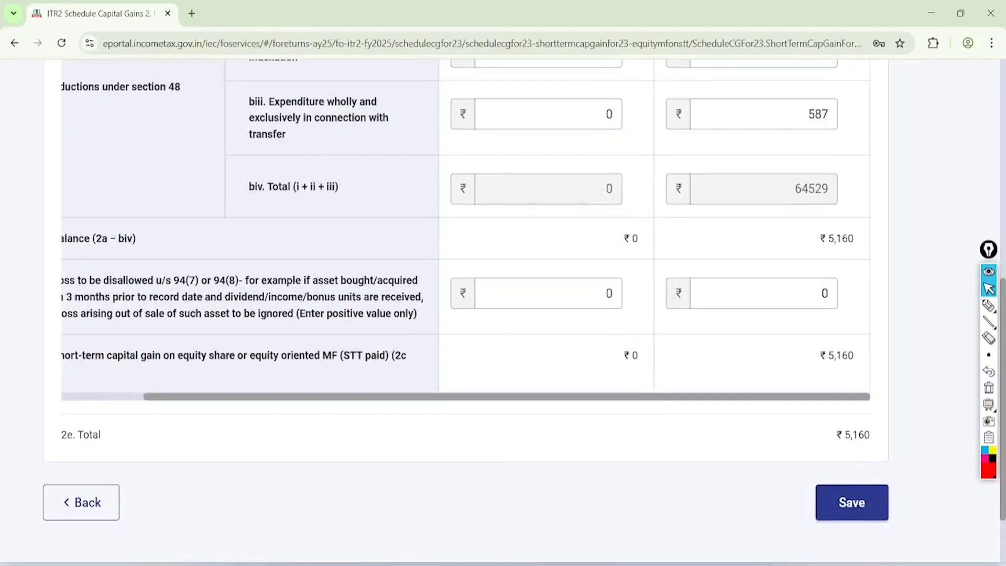
pyautogui.click(852, 502)
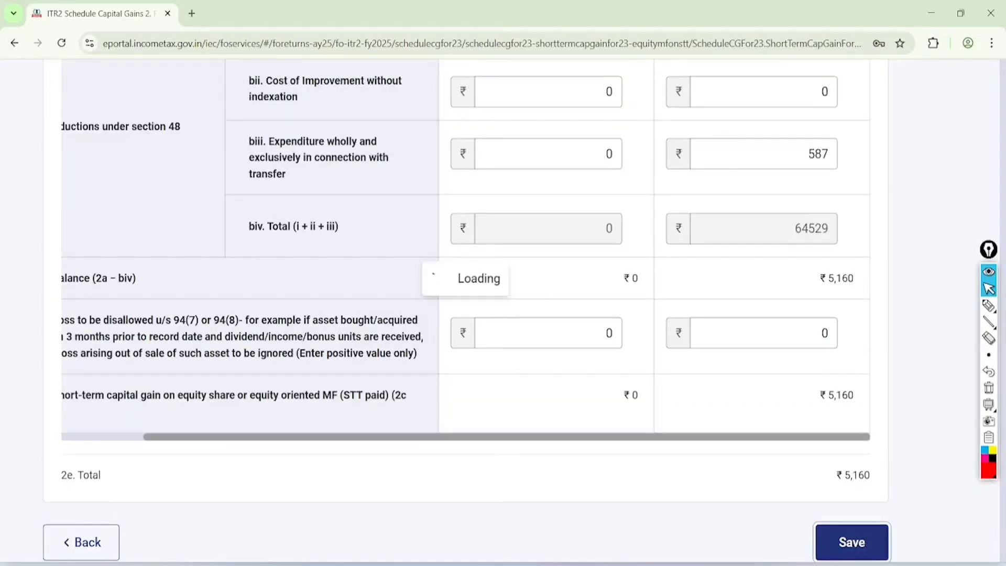
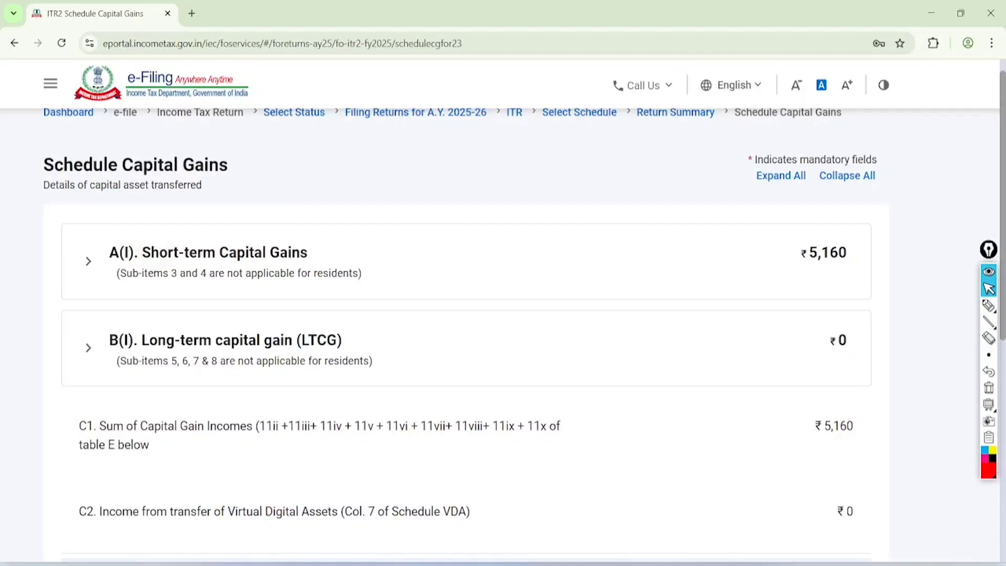
# Expand A(I) Short-term Capital Gains, circle item 5 on sale of other assets with the pen, and undo the mark
pyautogui.click(89, 261)
pyautogui.scroll(-3, 465, 310)
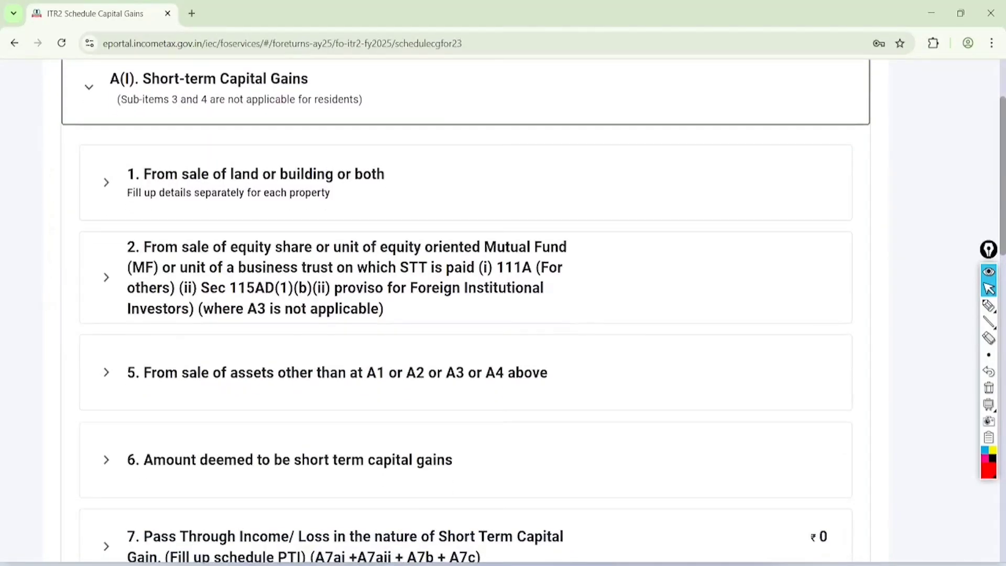
pyautogui.click(989, 305)
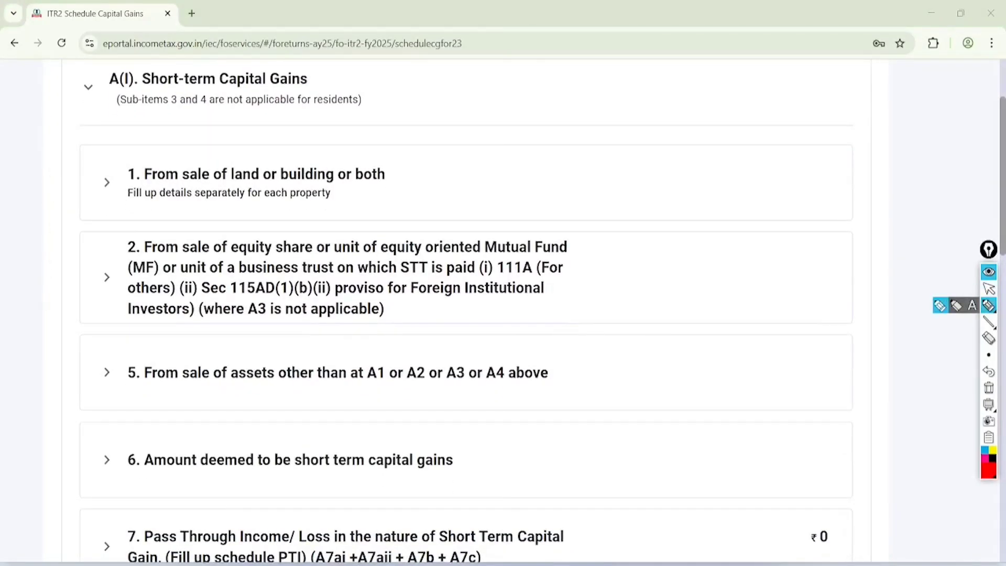
pyautogui.moveTo(128, 389)
pyautogui.mouseDown()
pyautogui.moveTo(340, 404)
pyautogui.moveTo(449, 330)
pyautogui.moveTo(117, 409)
pyautogui.mouseUp()
pyautogui.click(989, 289)
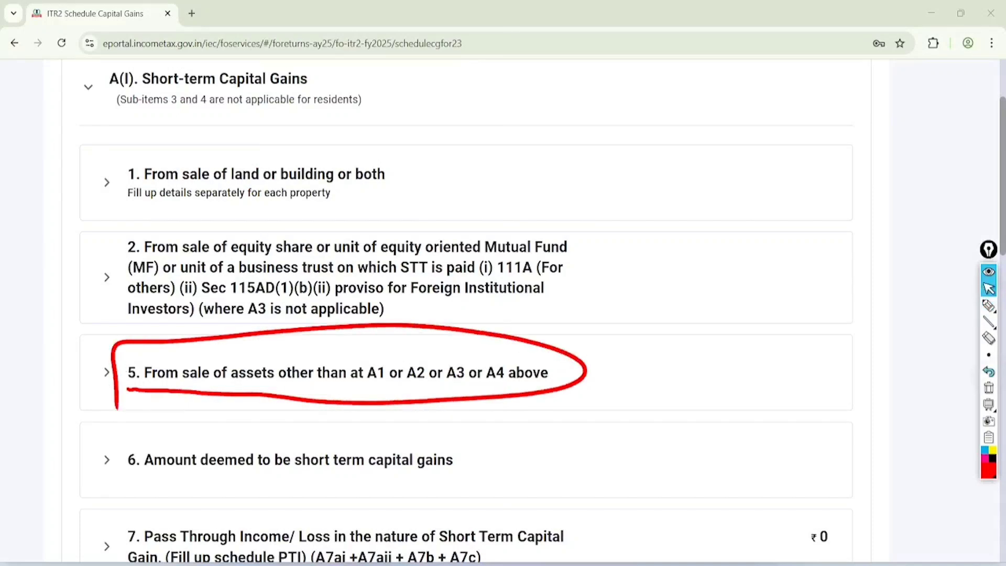
pyautogui.click(988, 371)
# Expand the B(I) Long-term capital gain section and browse its items down to item 4
pyautogui.scroll(-8, 466, 310)
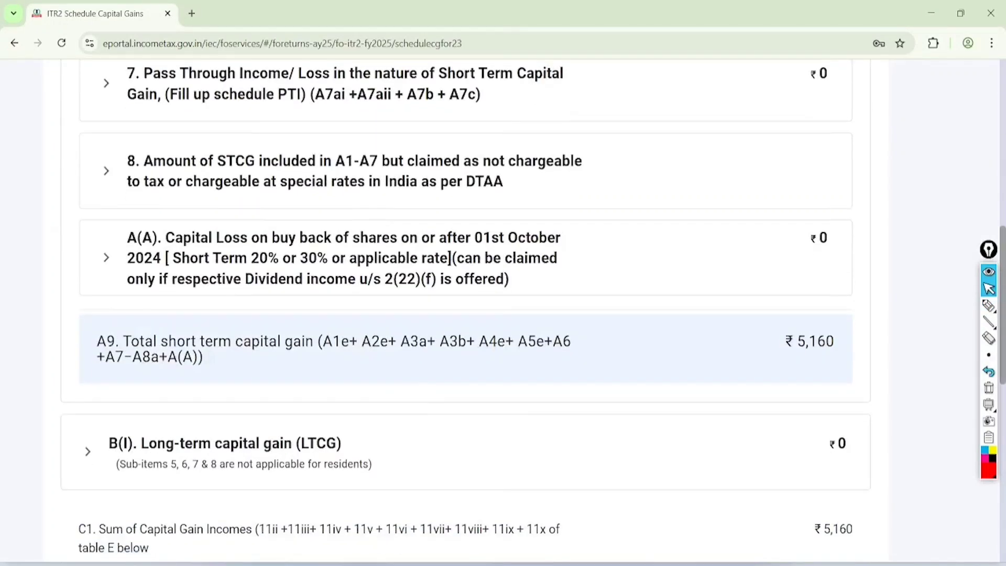
pyautogui.scroll(-4, 466, 310)
pyautogui.click(88, 238)
pyautogui.scroll(-4, 466, 310)
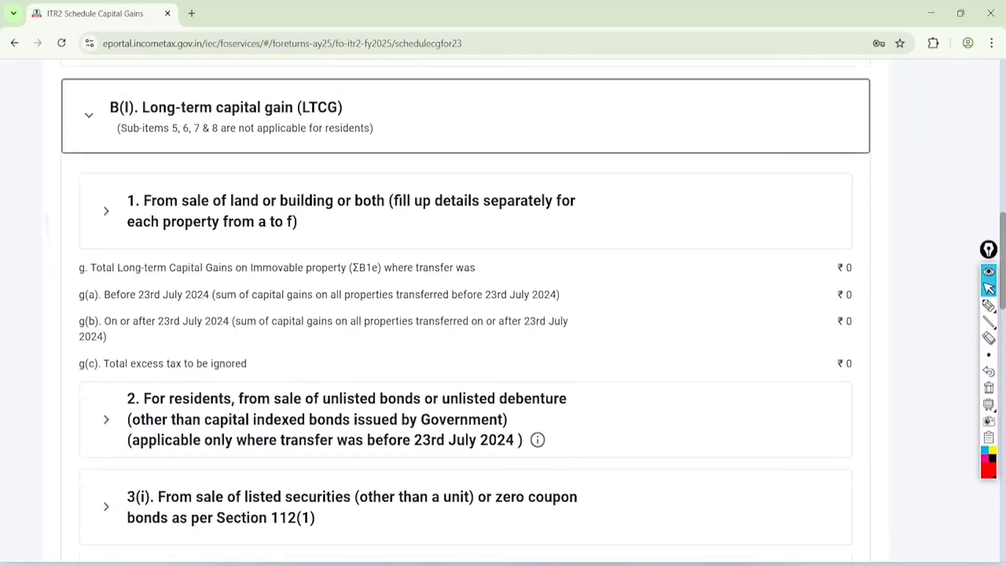
pyautogui.scroll(-6, 466, 310)
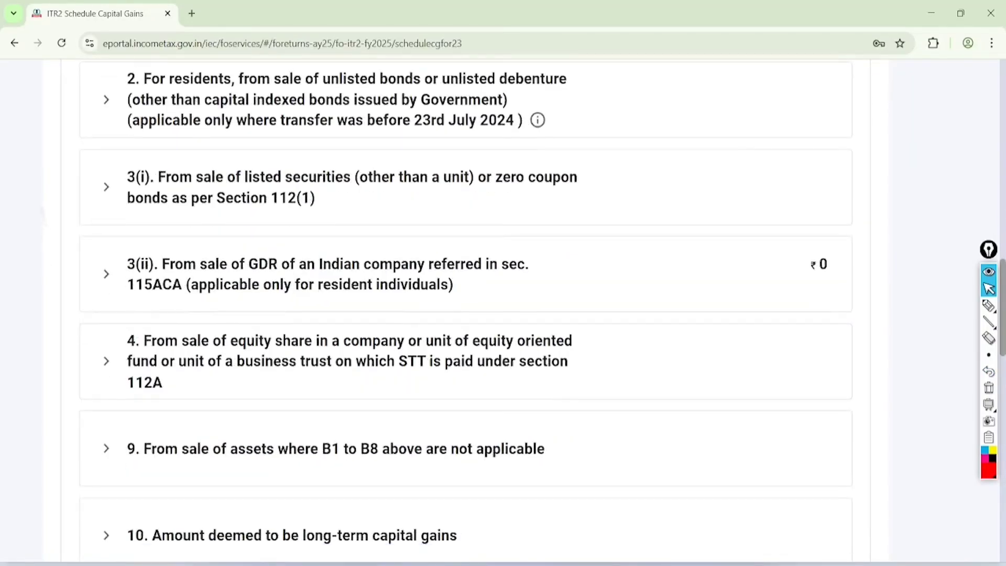
pyautogui.scroll(-1, 466, 310)
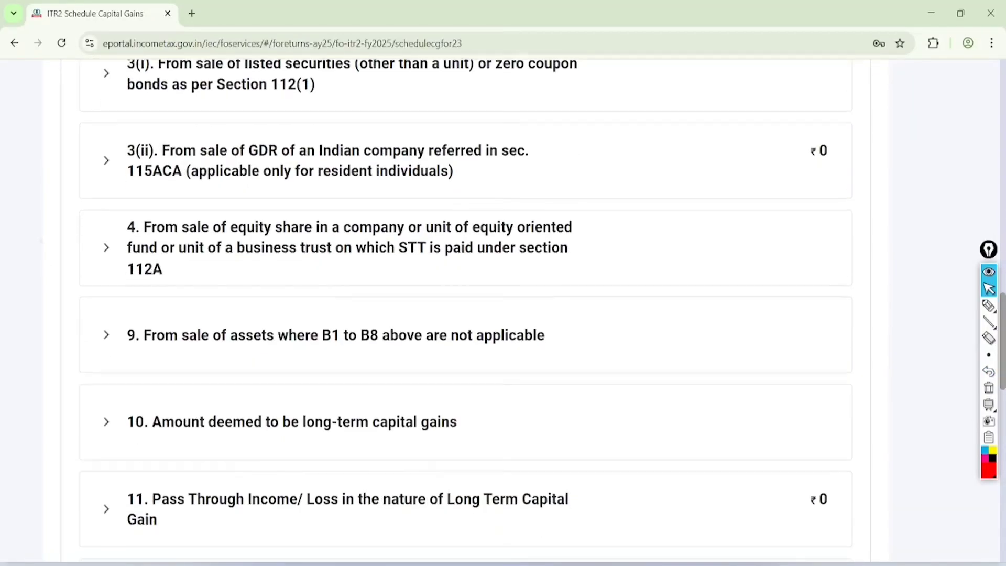
# Circle the number and section 112A of long-term item 4, underline its equity share and equity oriented unit wording, and clear the marks
pyautogui.click(988, 305)
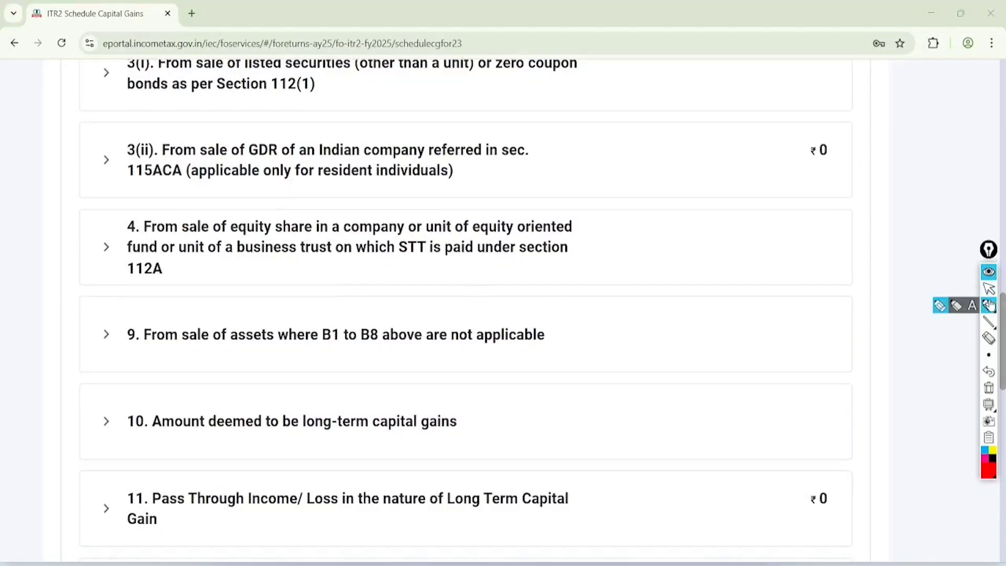
pyautogui.moveTo(107, 289)
pyautogui.mouseDown()
pyautogui.moveTo(168, 257)
pyautogui.moveTo(133, 289)
pyautogui.mouseUp()
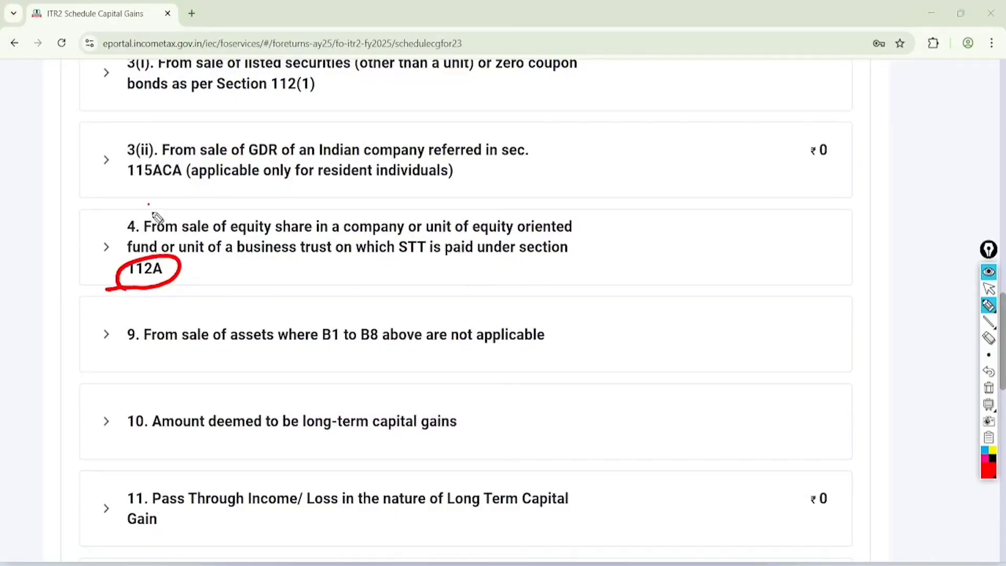
pyautogui.moveTo(149, 203); pyautogui.dragTo(126, 217)
pyautogui.moveTo(222, 242); pyautogui.dragTo(528, 238)
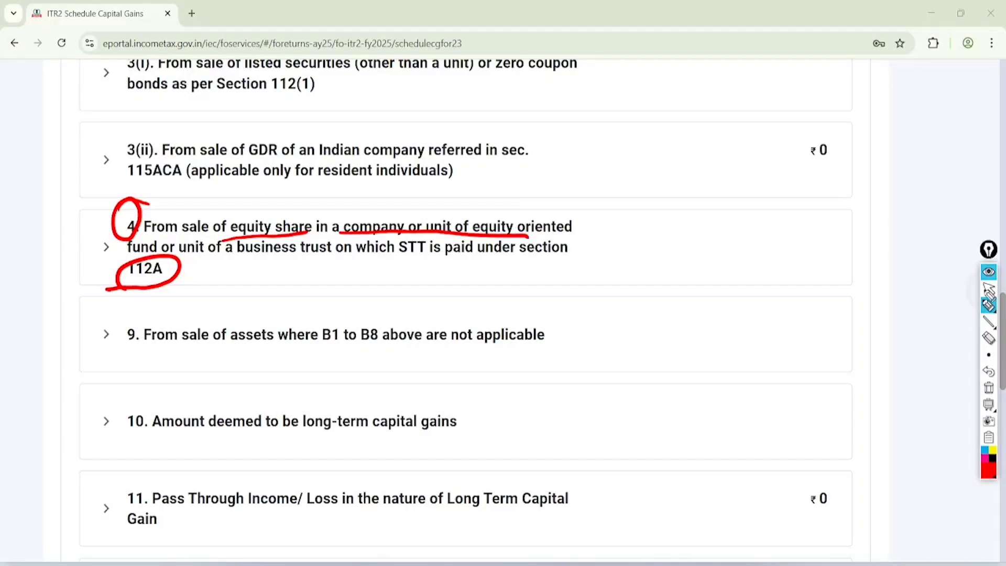
pyautogui.click(988, 288)
pyautogui.click(988, 387)
# Open item 4, sale of equity shares or units under section 112A, for editing and view its Schedule 112A
pyautogui.click(267, 246)
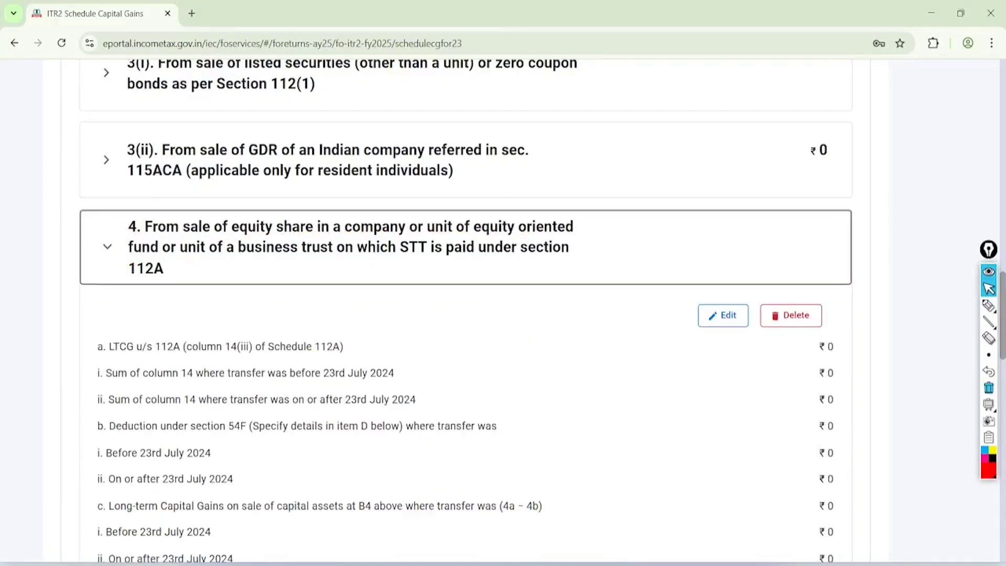
pyautogui.scroll(-1, 503, 314)
pyautogui.click(723, 267)
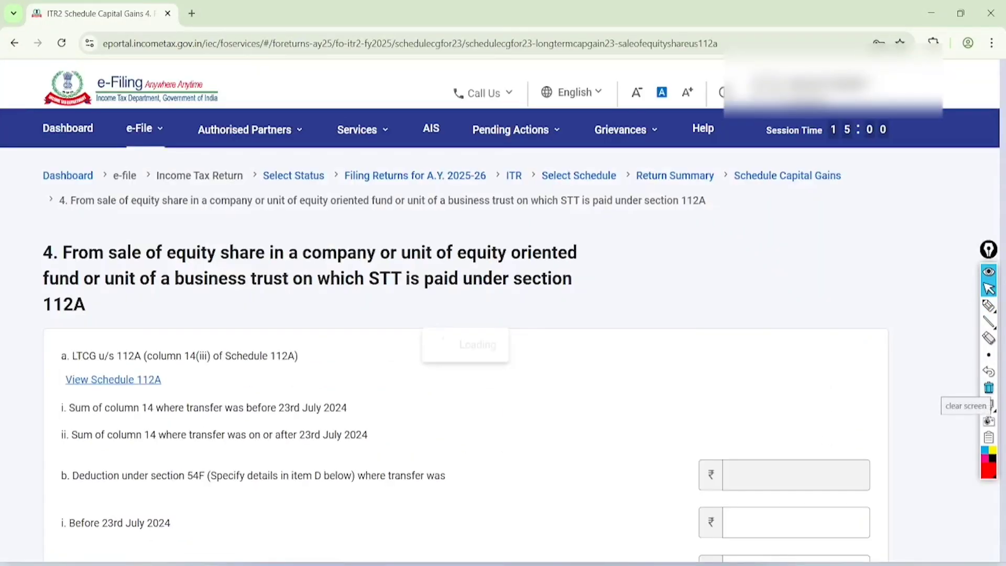
pyautogui.click(113, 365)
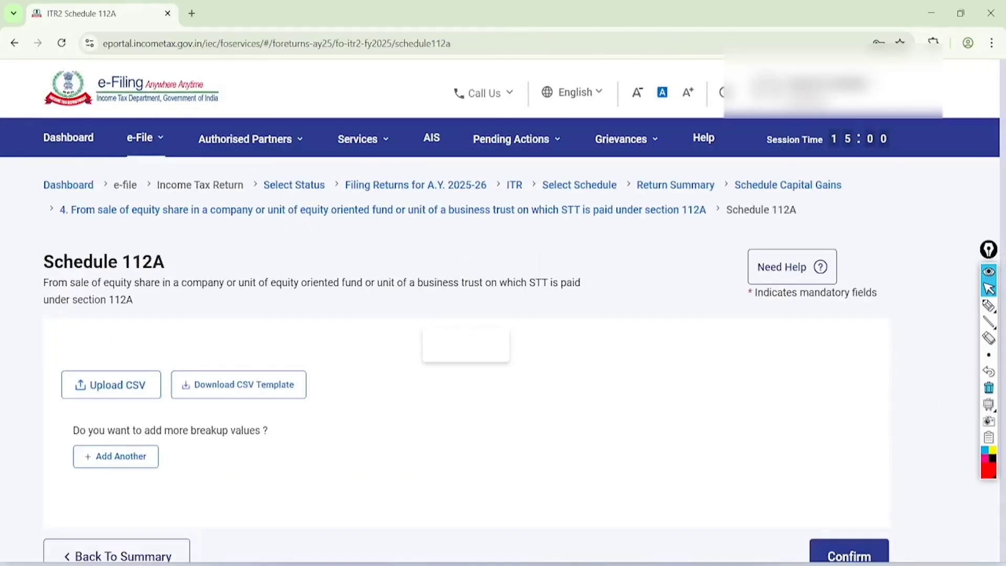
# Add another Schedule 112A entry and set Share/Unit acquired to On or Before 31st January 2018
pyautogui.scroll(-2, 503, 314)
pyautogui.click(115, 303)
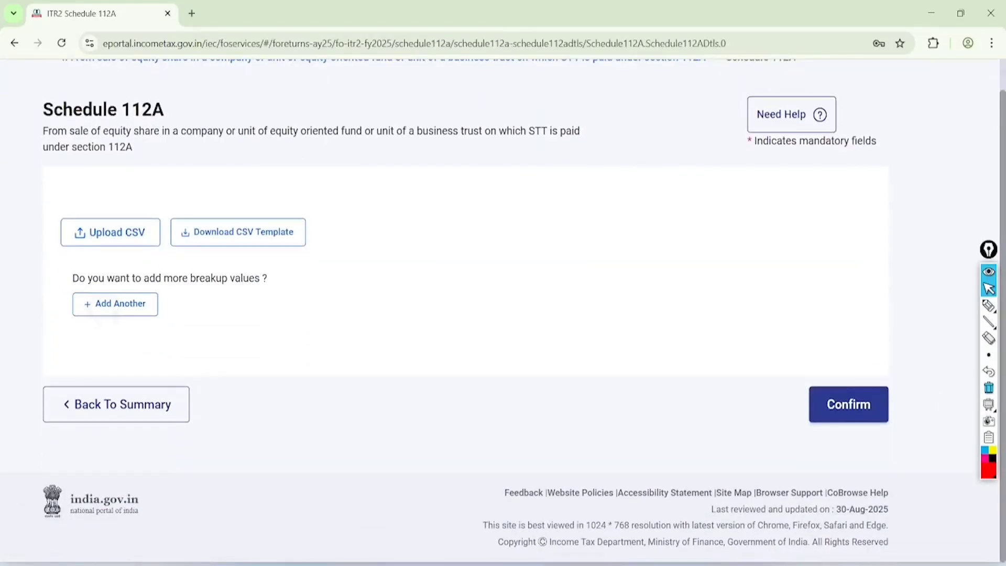
pyautogui.click(144, 313)
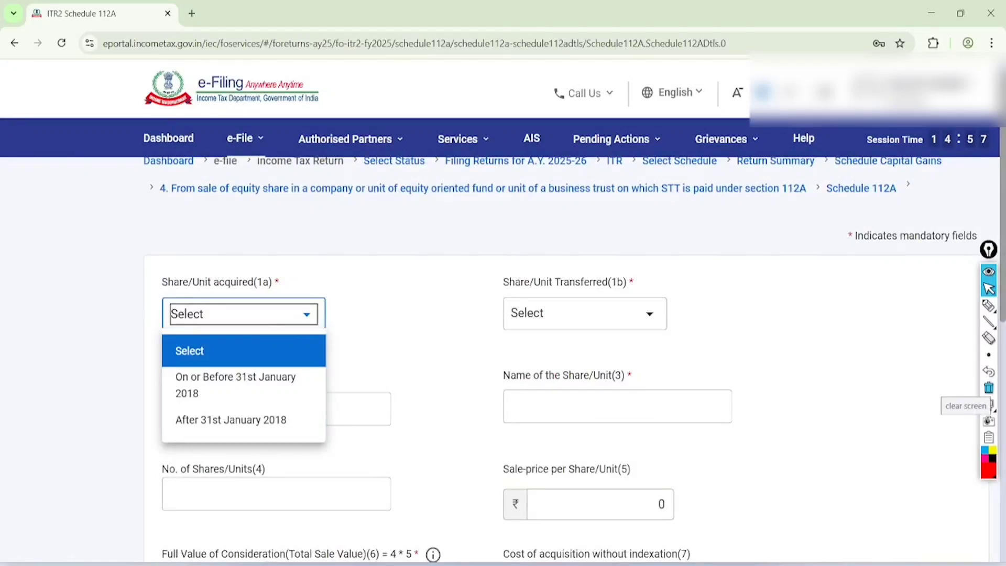
pyautogui.click(236, 385)
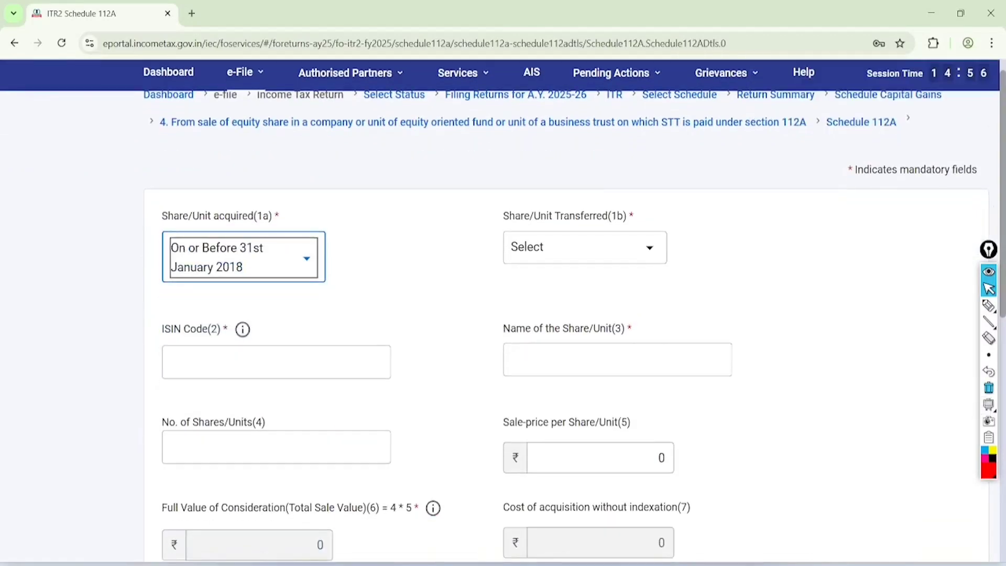
# Set Share/Unit acquired to After 31st January 2018 for the Schedule 112A entry
pyautogui.scroll(-5, 503, 315)
pyautogui.scroll(3, 503, 314)
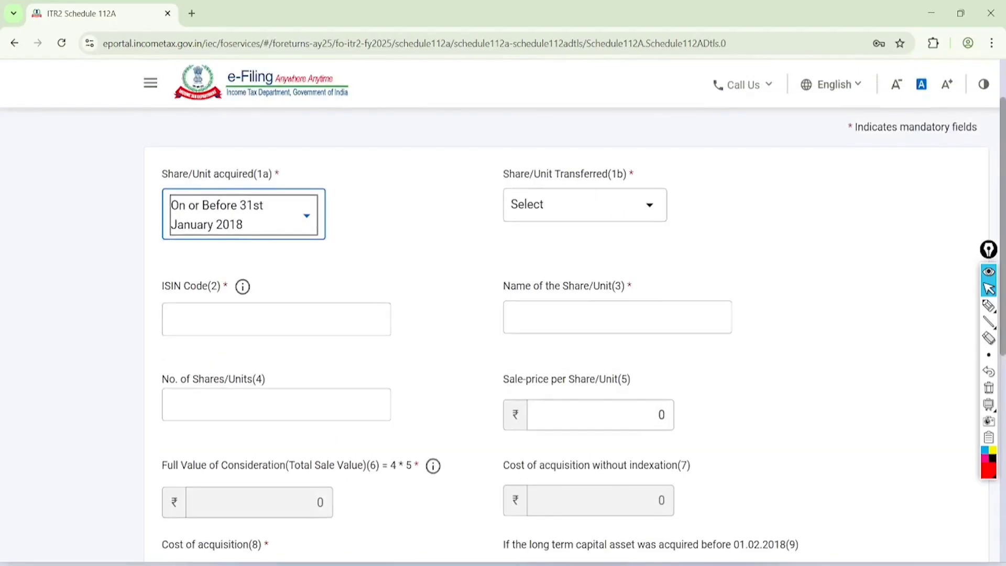
pyautogui.click(244, 215)
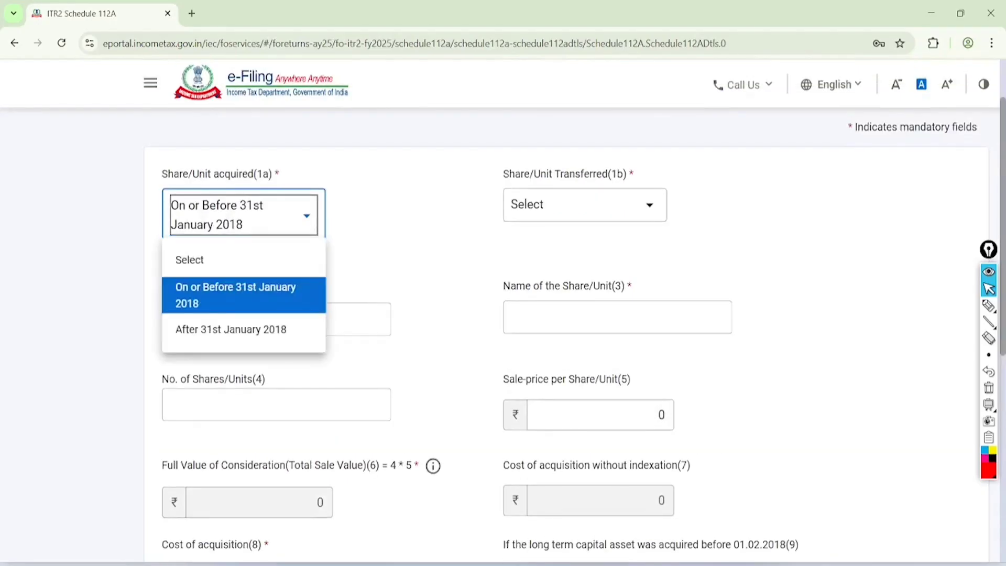
pyautogui.click(230, 329)
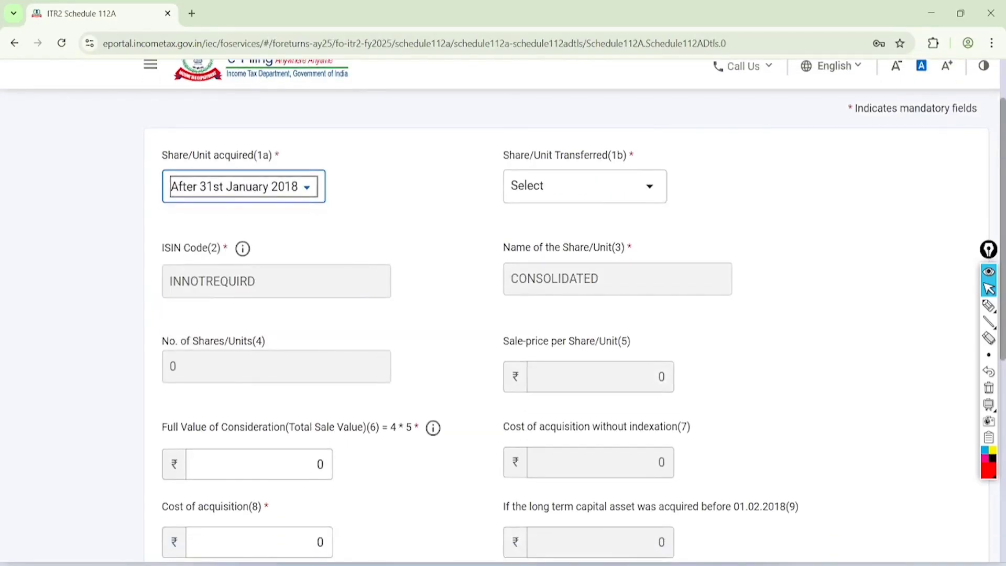
# Open the Share/Unit Transferred options, circle Before 23rd July 2024 with 10% beside it, and underline On or after 23rd July 2024 with 12.5
pyautogui.click(585, 186)
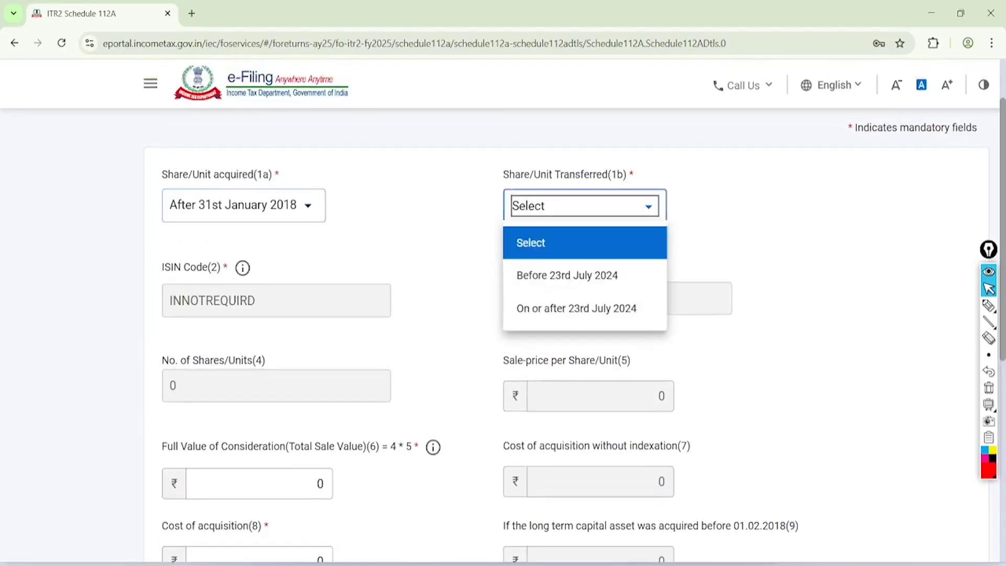
pyautogui.click(989, 305)
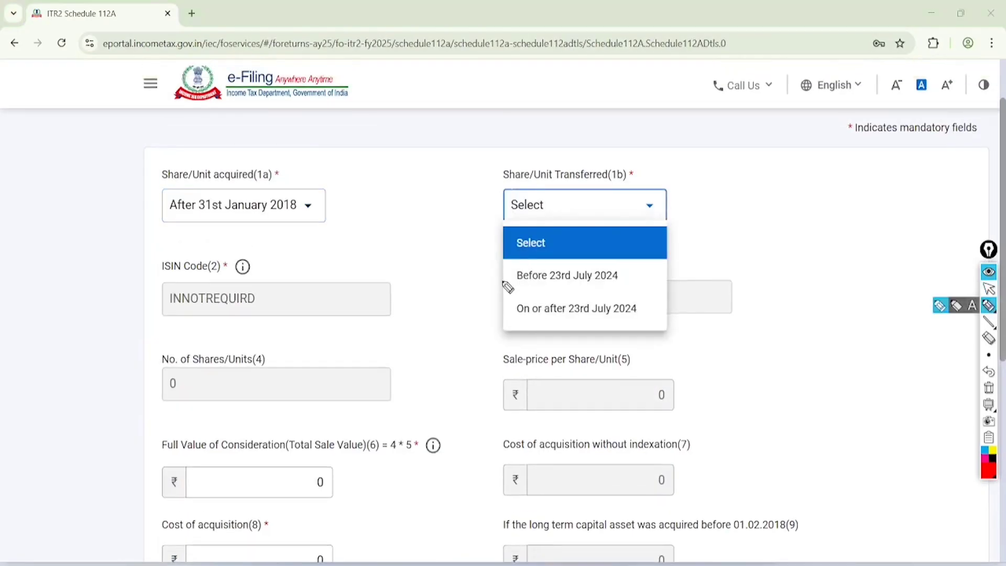
pyautogui.moveTo(503, 286)
pyautogui.mouseDown()
pyautogui.moveTo(626, 262)
pyautogui.moveTo(483, 291)
pyautogui.mouseUp()
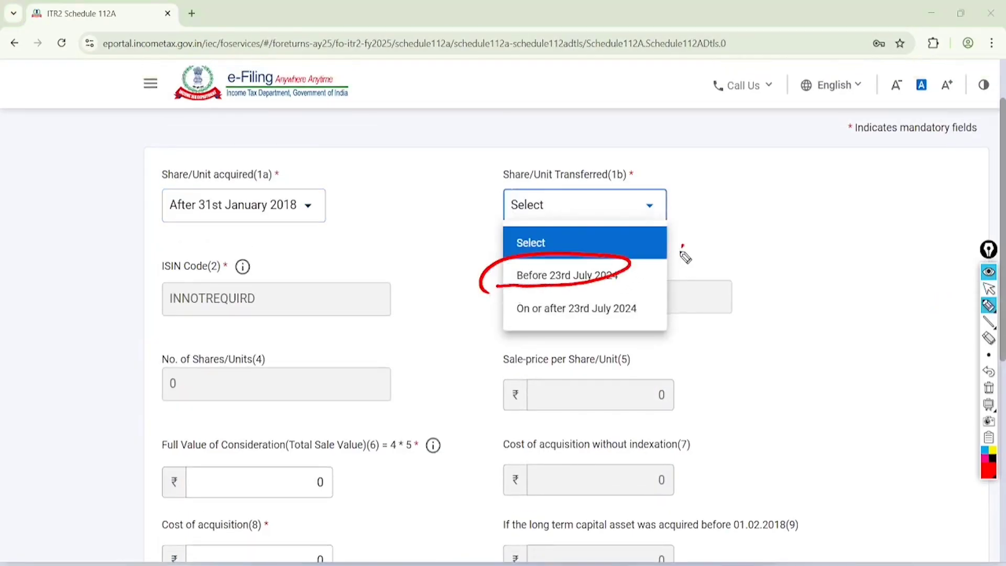
pyautogui.moveTo(682, 245); pyautogui.dragTo(689, 278)
pyautogui.moveTo(706, 248)
pyautogui.mouseDown()
pyautogui.moveTo(703, 263)
pyautogui.moveTo(708, 248)
pyautogui.moveTo(736, 248)
pyautogui.mouseUp()
pyautogui.moveTo(751, 223); pyautogui.dragTo(761, 258)
pyautogui.click(774, 241)
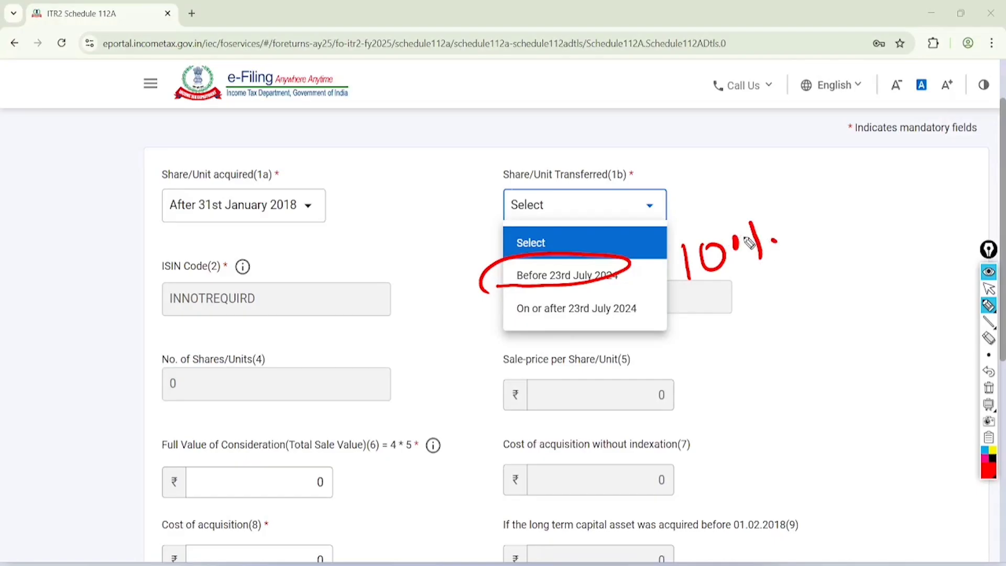
pyautogui.moveTo(536, 329); pyautogui.dragTo(623, 317)
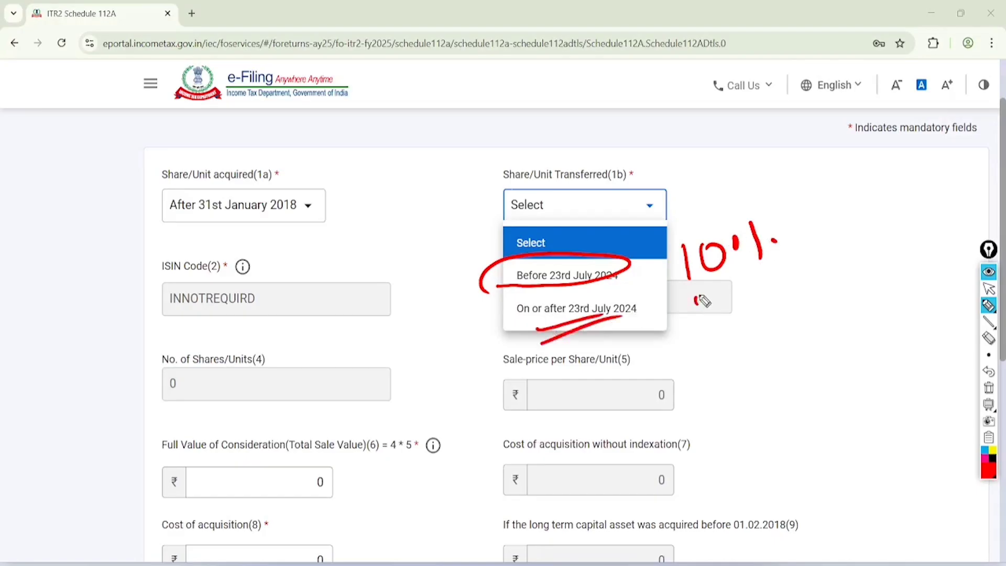
pyautogui.moveTo(697, 301)
pyautogui.mouseDown()
pyautogui.moveTo(708, 335)
pyautogui.moveTo(681, 342)
pyautogui.moveTo(713, 314)
pyautogui.moveTo(738, 332)
pyautogui.mouseUp()
pyautogui.click(735, 303)
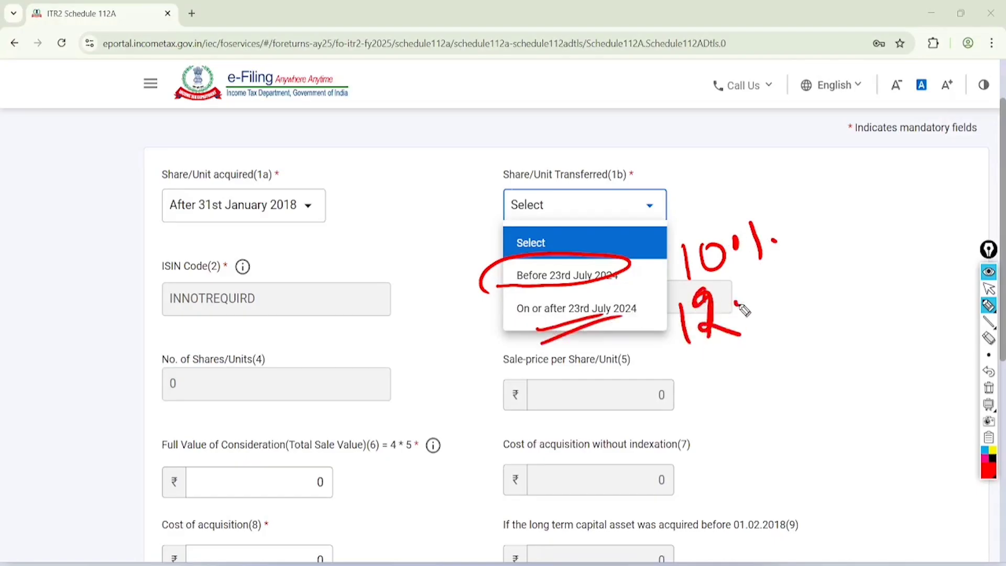
pyautogui.moveTo(760, 286)
pyautogui.mouseDown()
pyautogui.moveTo(758, 317)
pyautogui.moveTo(774, 281)
pyautogui.mouseUp()
# Set Share/Unit Transferred to On or after 23rd July 2024
pyautogui.click(988, 288)
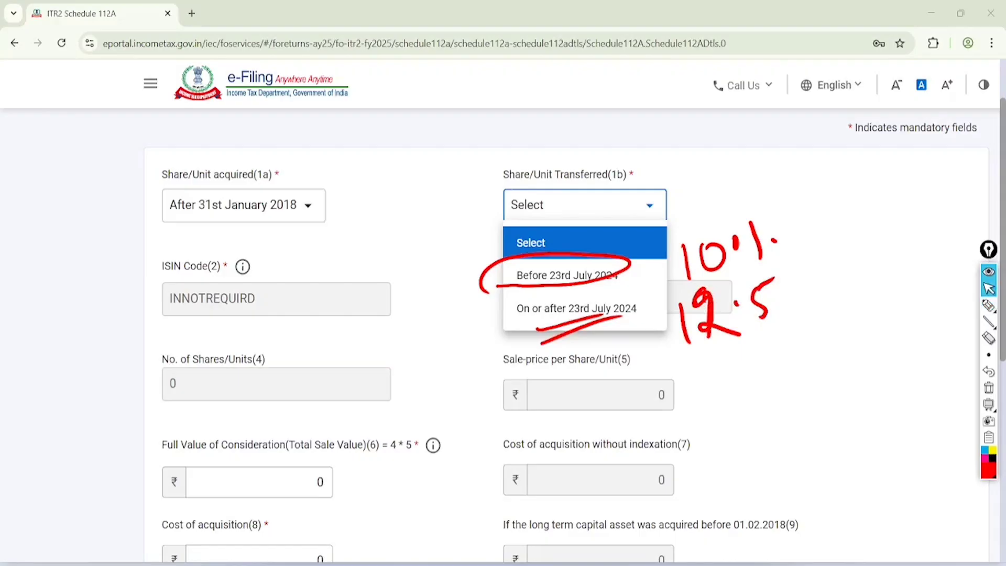
pyautogui.click(576, 308)
pyautogui.scroll(-5, 577, 314)
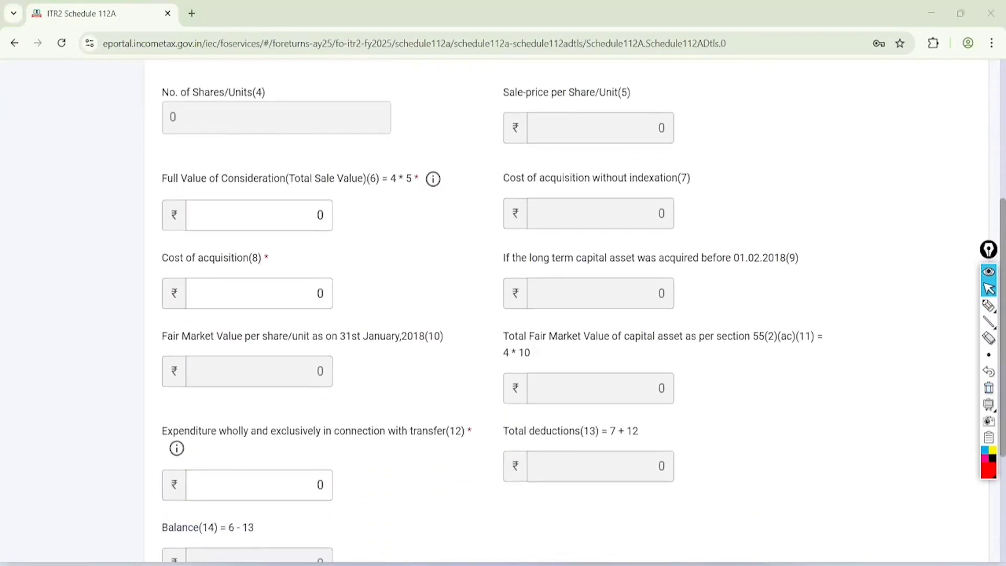
# Circle the Full Value of Consideration, Cost of acquisition and transfer expenditure fields, and clear the marks
pyautogui.click(989, 305)
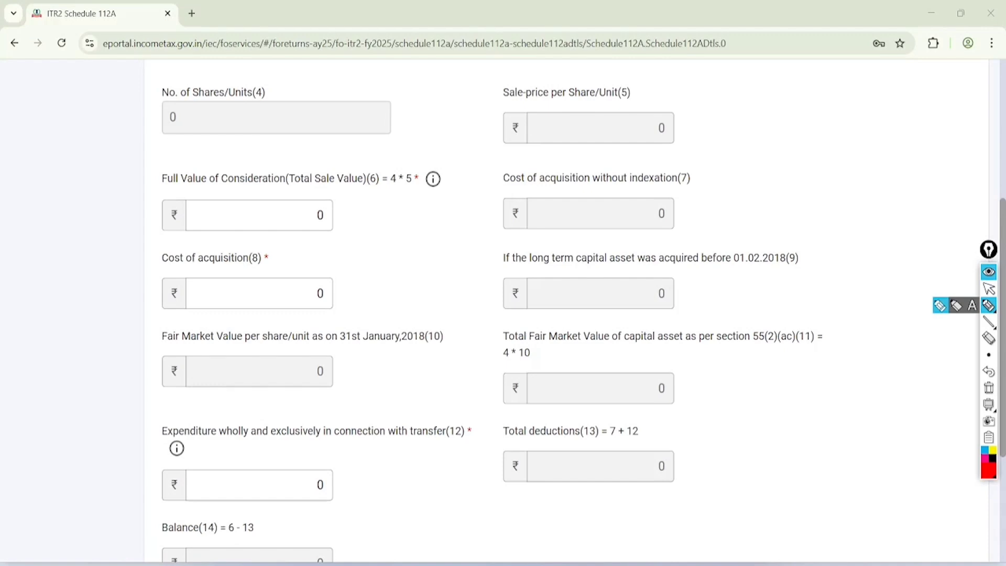
pyautogui.moveTo(287, 163)
pyautogui.mouseDown()
pyautogui.moveTo(158, 231)
pyautogui.moveTo(267, 144)
pyautogui.moveTo(206, 167)
pyautogui.mouseUp()
pyautogui.moveTo(270, 253)
pyautogui.mouseDown()
pyautogui.moveTo(190, 244)
pyautogui.moveTo(296, 224)
pyautogui.moveTo(206, 279)
pyautogui.mouseUp()
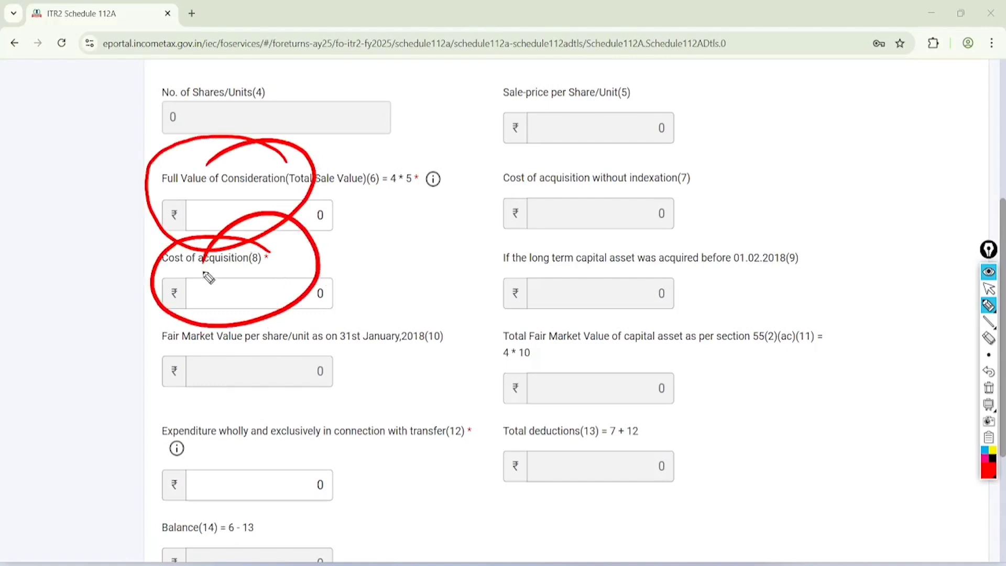
pyautogui.moveTo(335, 420); pyautogui.dragTo(290, 423)
pyautogui.click(988, 289)
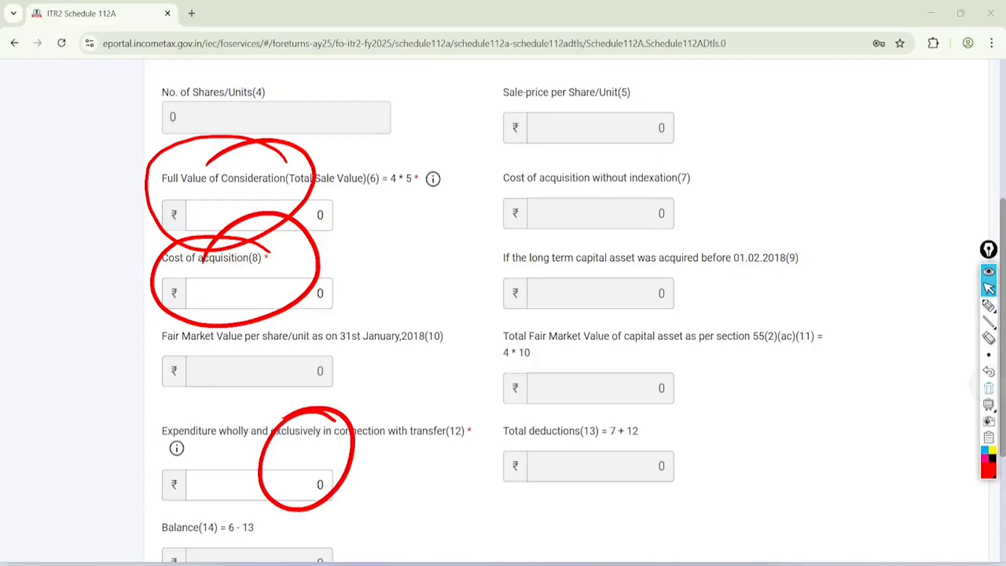
pyautogui.click(988, 388)
# Finish the Schedule 112A entry form and confirm Schedule 112A
pyautogui.scroll(-5, 502, 309)
pyautogui.click(948, 403)
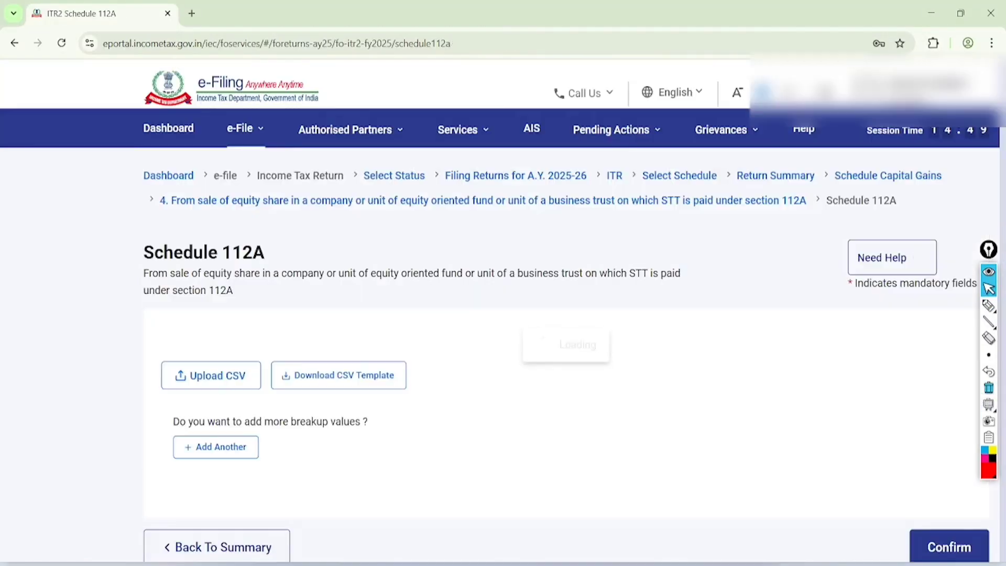
pyautogui.scroll(-3, 503, 309)
pyautogui.click(948, 404)
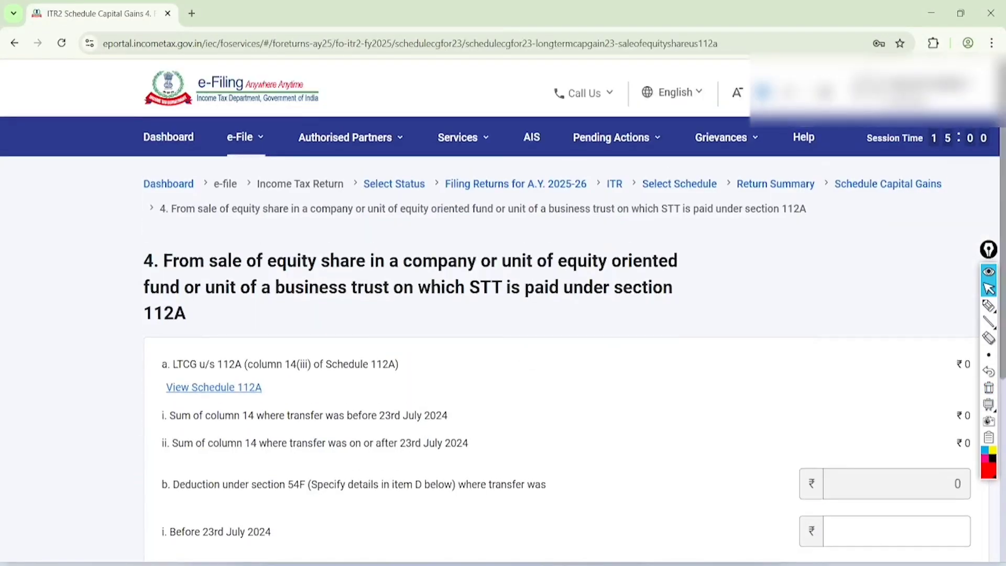
# Save long-term item 4 under section 112A to return to Schedule Capital Gains
pyautogui.scroll(-10, 503, 309)
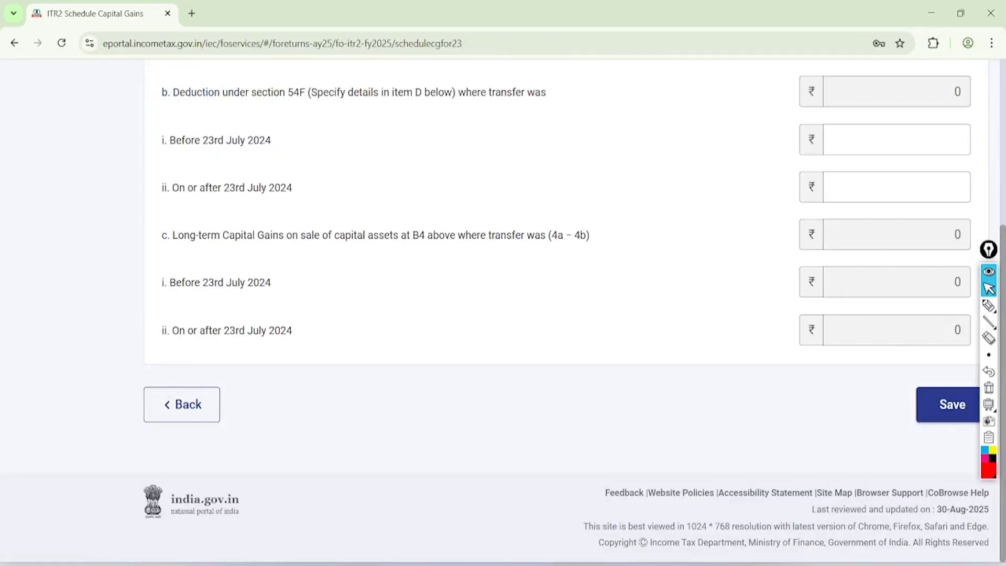
pyautogui.click(948, 404)
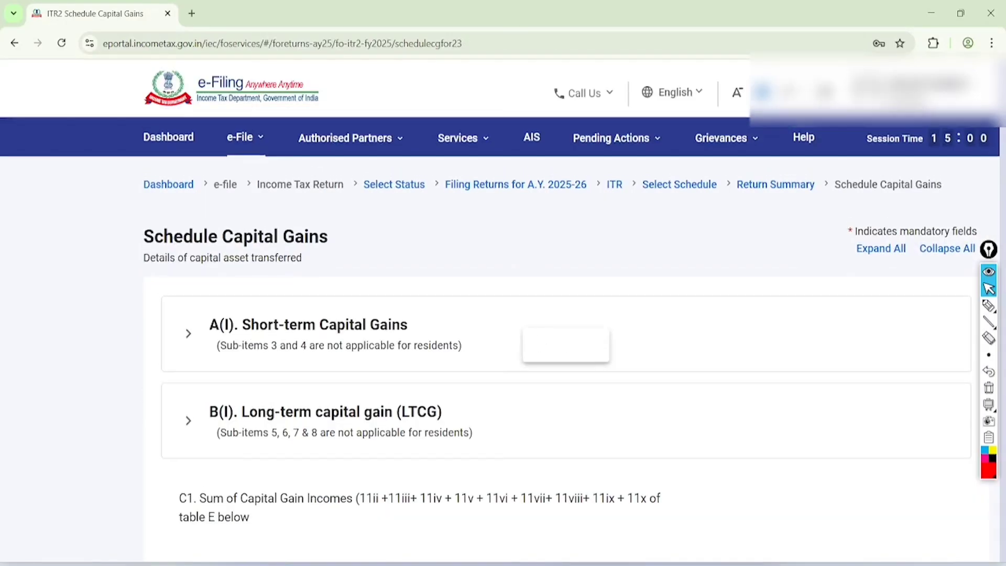
pyautogui.scroll(-2, 503, 309)
pyautogui.scroll(-10, 502, 309)
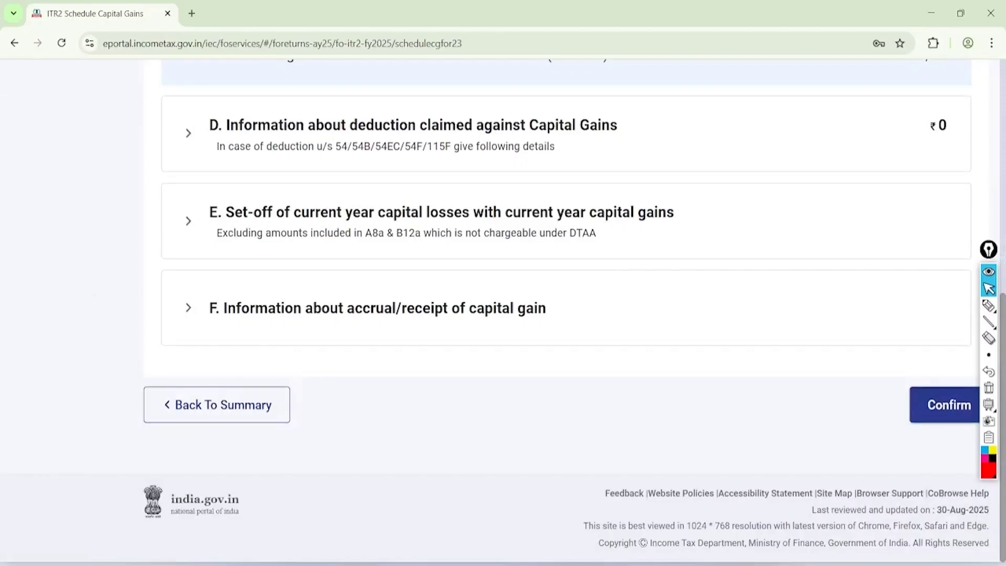
# Circle the letter and title of section F, Information about accrual/receipt of capital gain, and clear the marks
pyautogui.click(988, 305)
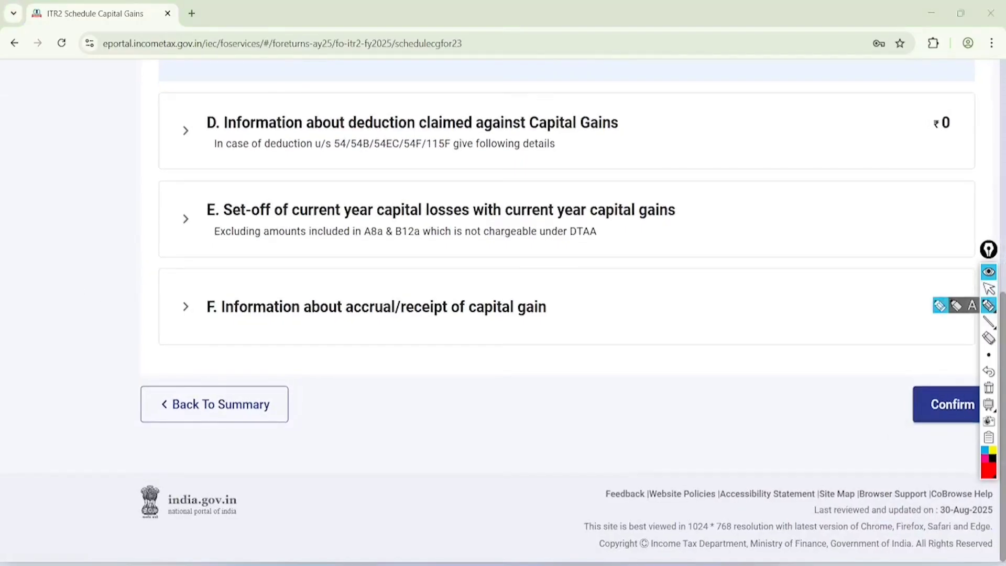
pyautogui.moveTo(225, 269)
pyautogui.mouseDown()
pyautogui.moveTo(186, 295)
pyautogui.moveTo(231, 287)
pyautogui.moveTo(207, 278)
pyautogui.mouseUp()
pyautogui.moveTo(247, 331)
pyautogui.mouseDown()
pyautogui.moveTo(326, 332)
pyautogui.moveTo(579, 301)
pyautogui.moveTo(254, 271)
pyautogui.moveTo(246, 337)
pyautogui.mouseUp()
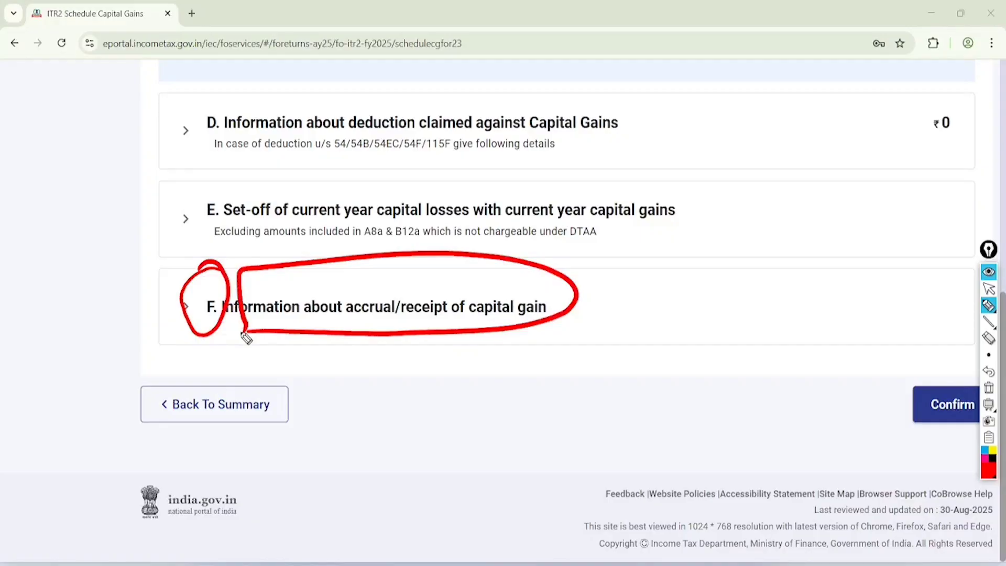
pyautogui.click(989, 289)
pyautogui.click(988, 388)
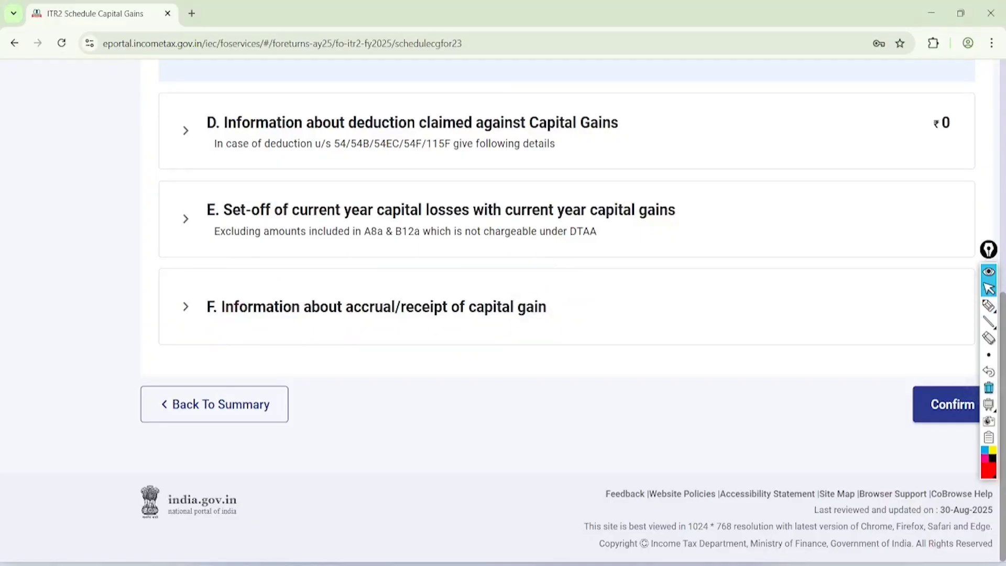
# Expand section F, underline the capital gain types and rates in rows 1 to 7 of its table, and clear the marks
pyautogui.click(516, 320)
pyautogui.scroll(-5, 524, 314)
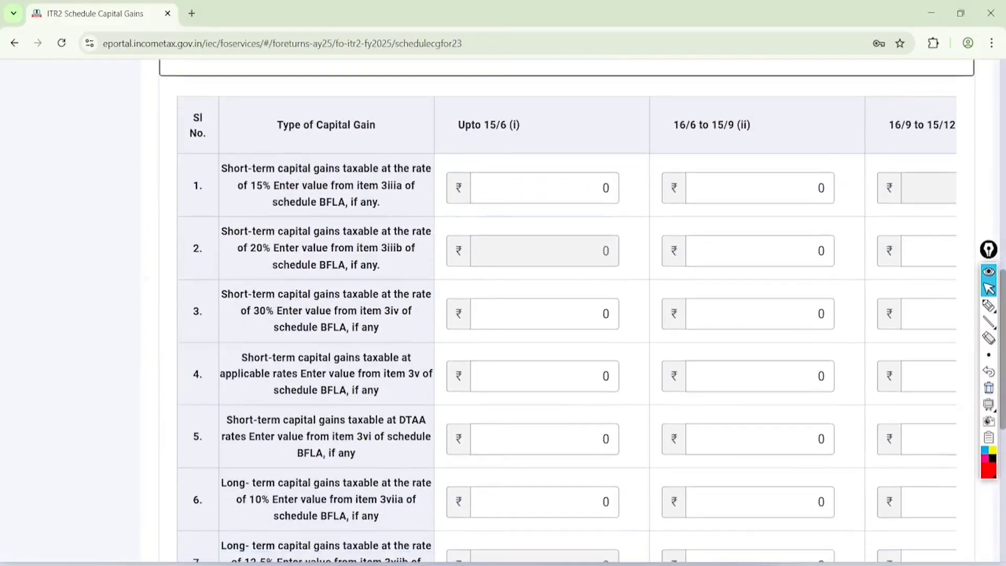
pyautogui.click(988, 305)
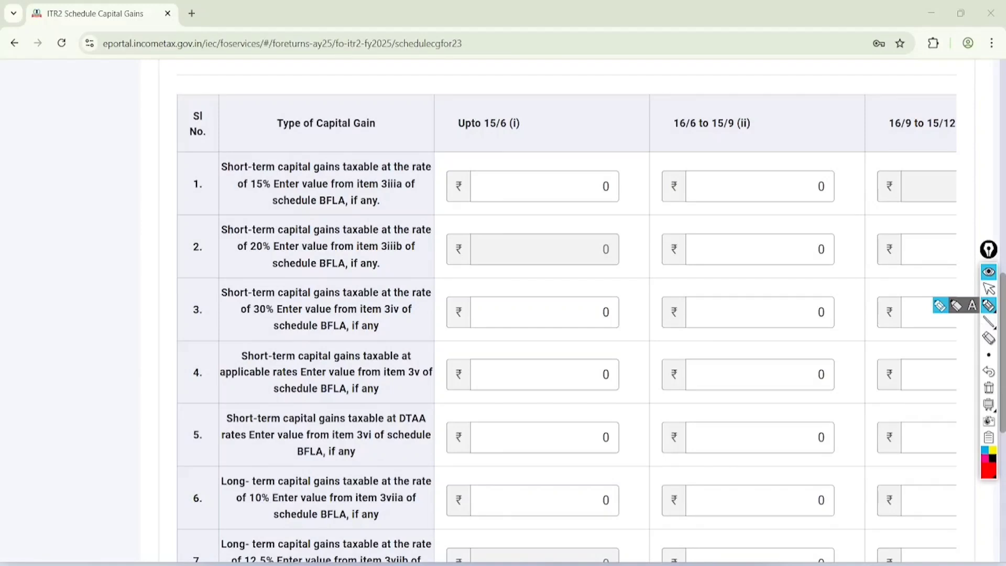
pyautogui.moveTo(208, 172)
pyautogui.mouseDown()
pyautogui.moveTo(259, 169)
pyautogui.moveTo(276, 192)
pyautogui.mouseUp()
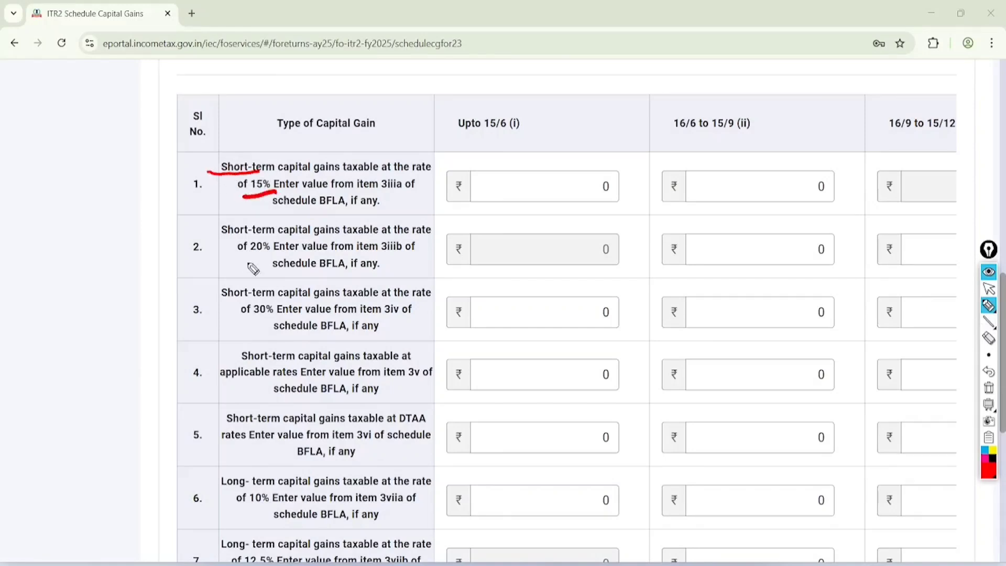
pyautogui.moveTo(230, 262); pyautogui.dragTo(285, 250)
pyautogui.moveTo(239, 327); pyautogui.dragTo(291, 316)
pyautogui.moveTo(231, 392); pyautogui.dragTo(304, 371)
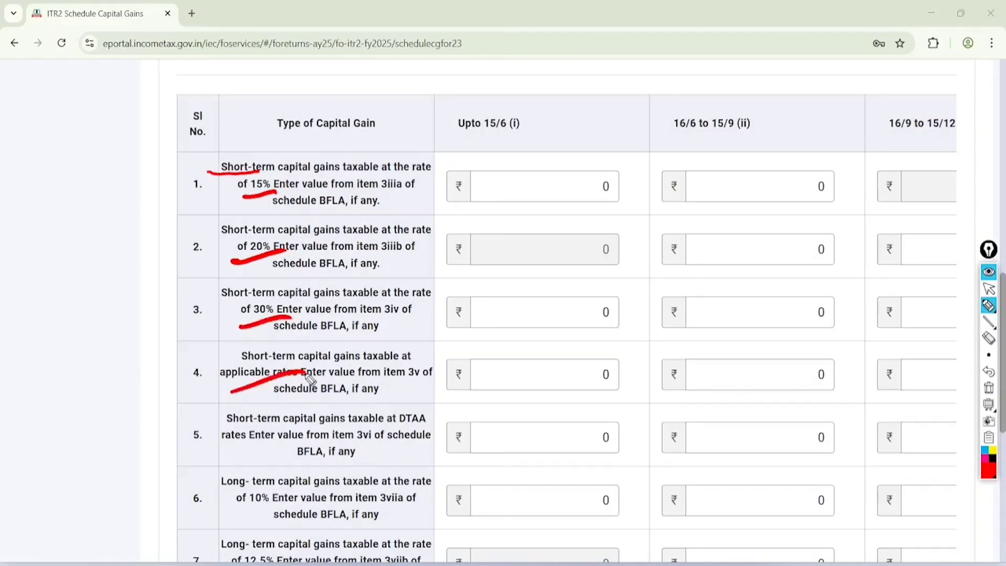
pyautogui.moveTo(244, 455); pyautogui.dragTo(327, 435)
pyautogui.moveTo(283, 506); pyautogui.dragTo(343, 480)
pyautogui.moveTo(301, 547); pyautogui.dragTo(346, 518)
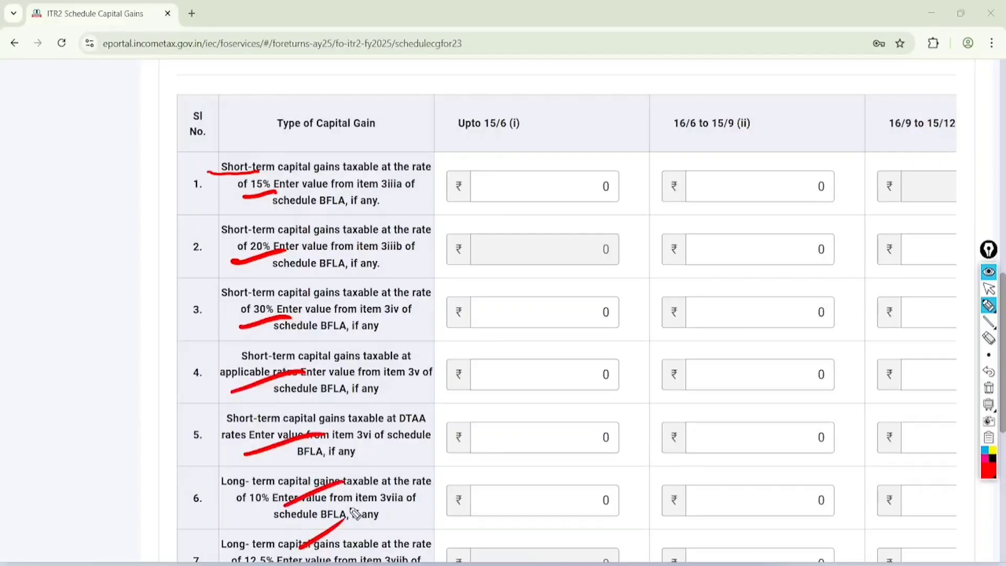
pyautogui.click(989, 288)
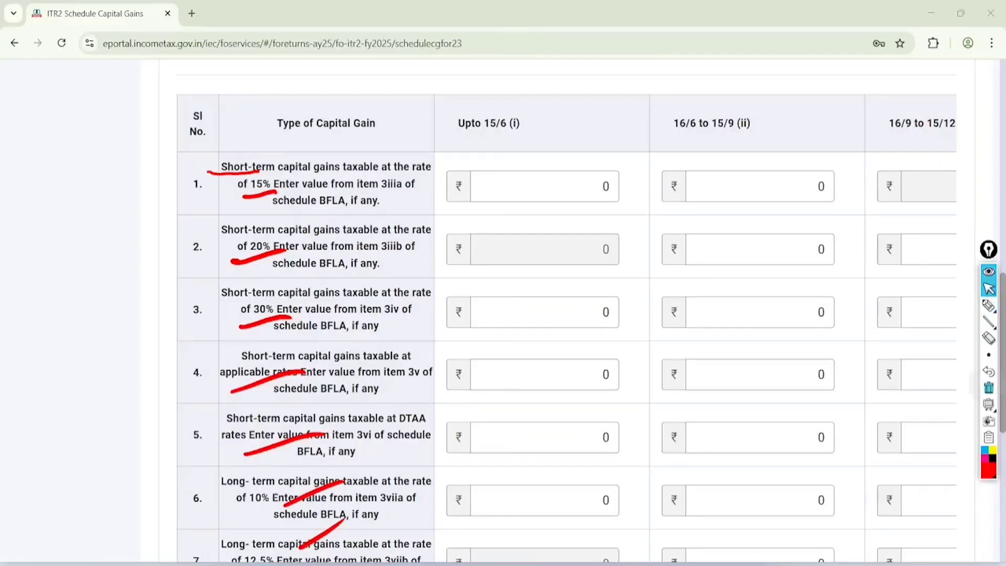
pyautogui.click(988, 388)
# Enter 5160 for short-term gains taxable at 20% in the 16/9 to 15/12 period, and confirm Schedule Capital Gains
pyautogui.hscroll(5, 674, 239)
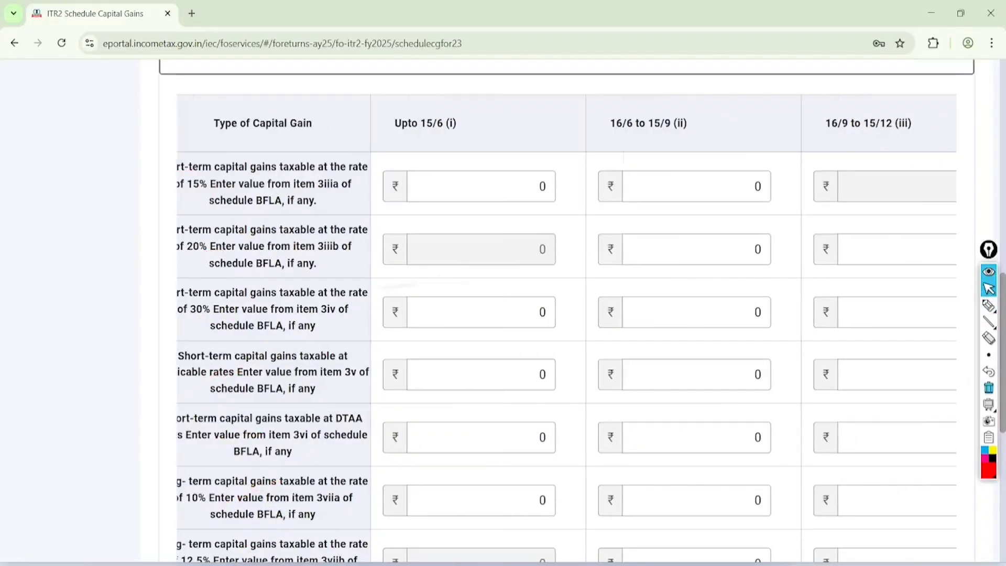
pyautogui.click(674, 241)
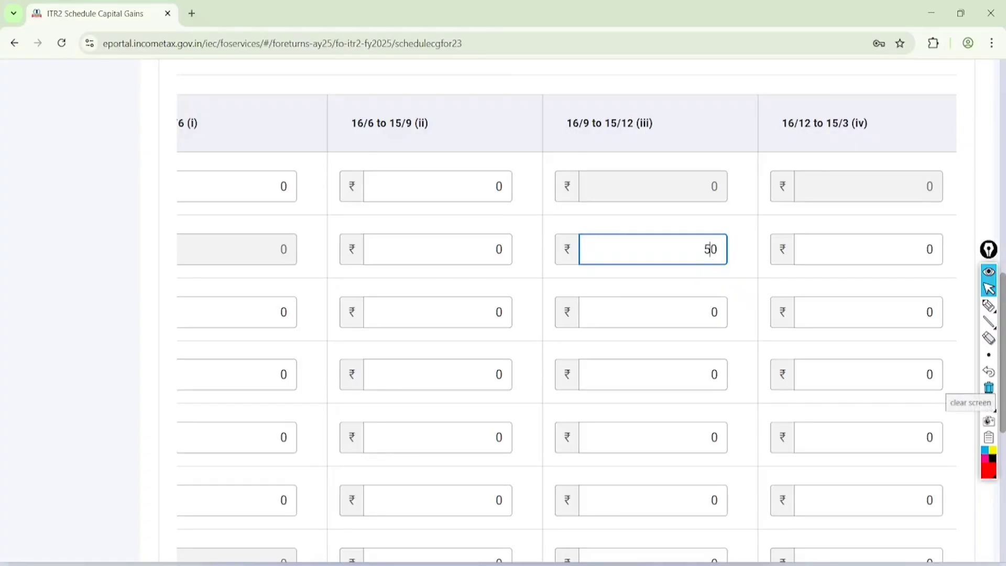
pyautogui.click(681, 374)
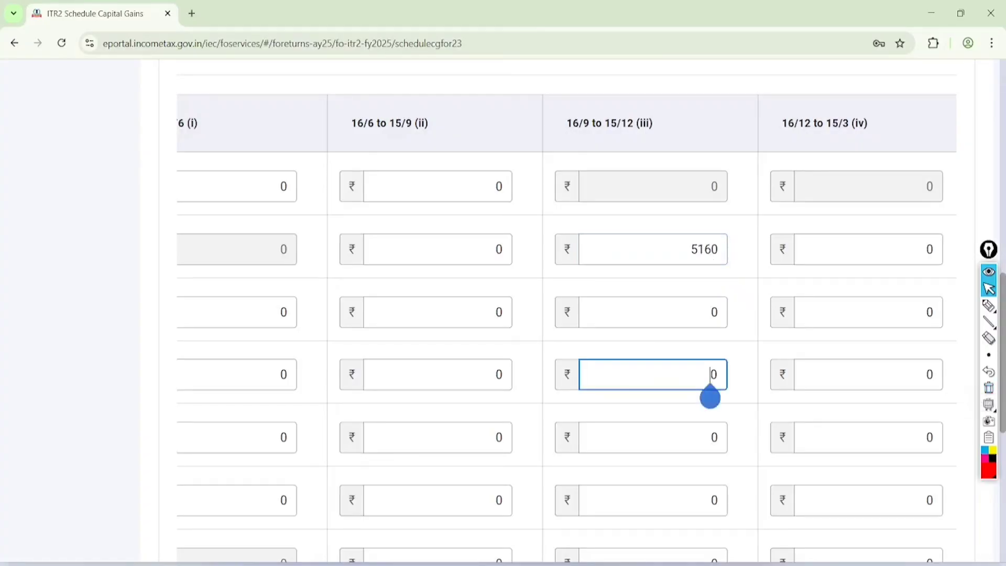
pyautogui.scroll(-6, 681, 374)
pyautogui.click(952, 525)
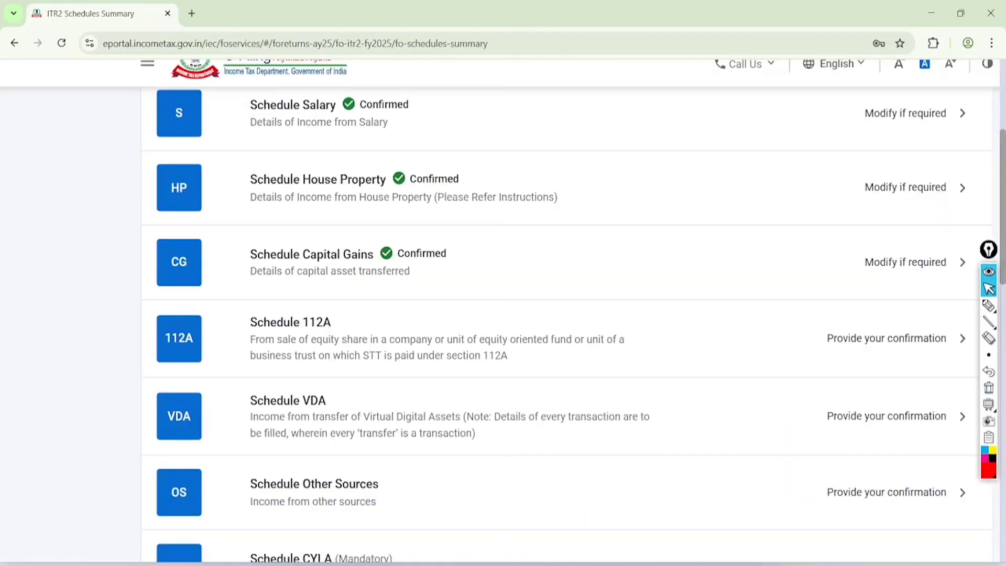
# Circle Schedule Capital Gains and Schedule 112A in the schedule list, and draw a tick beside Schedule 112A
pyautogui.click(989, 306)
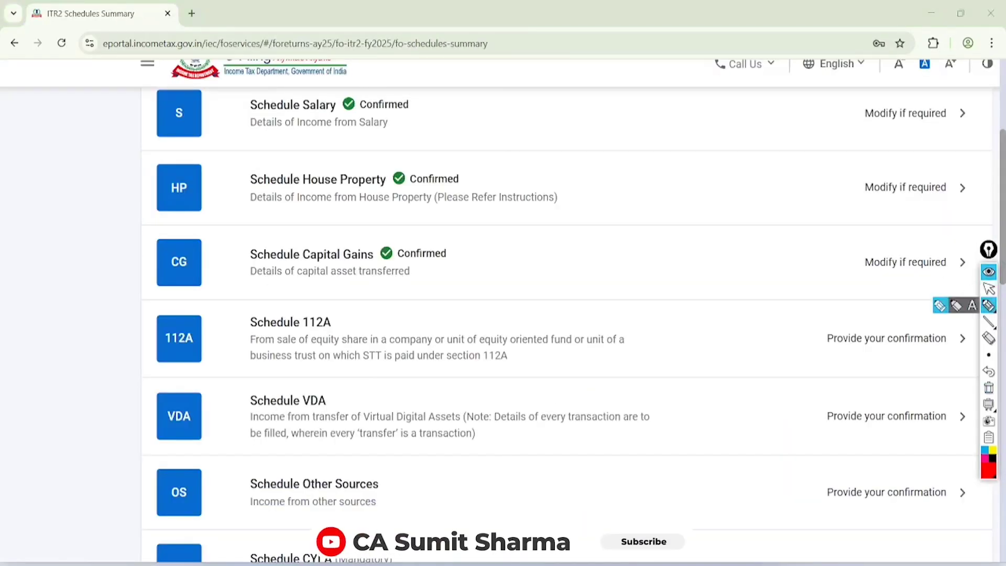
pyautogui.moveTo(459, 227)
pyautogui.mouseDown()
pyautogui.moveTo(339, 209)
pyautogui.moveTo(482, 253)
pyautogui.moveTo(406, 227)
pyautogui.mouseUp()
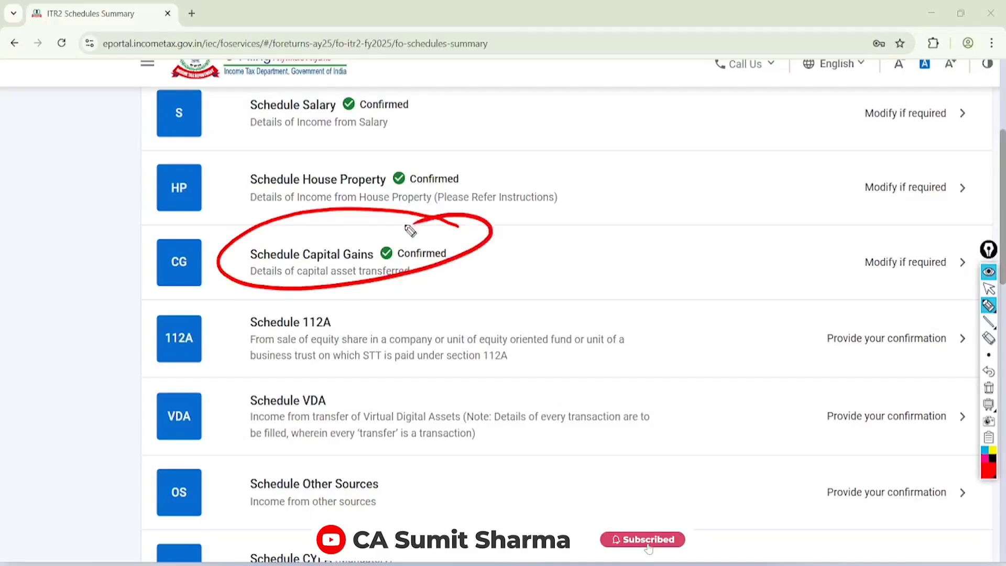
pyautogui.moveTo(354, 296)
pyautogui.mouseDown()
pyautogui.moveTo(231, 344)
pyautogui.moveTo(355, 296)
pyautogui.moveTo(512, 270)
pyautogui.mouseUp()
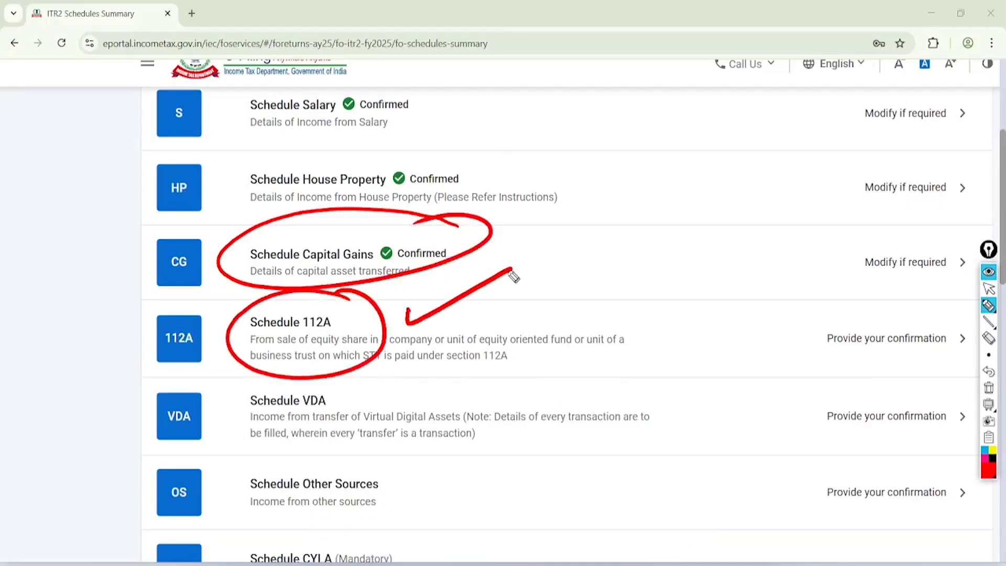
# Circle Schedule VDA in the schedule list and clear all marks
pyautogui.moveTo(343, 380)
pyautogui.mouseDown()
pyautogui.moveTo(324, 373)
pyautogui.moveTo(359, 374)
pyautogui.moveTo(319, 381)
pyautogui.mouseUp()
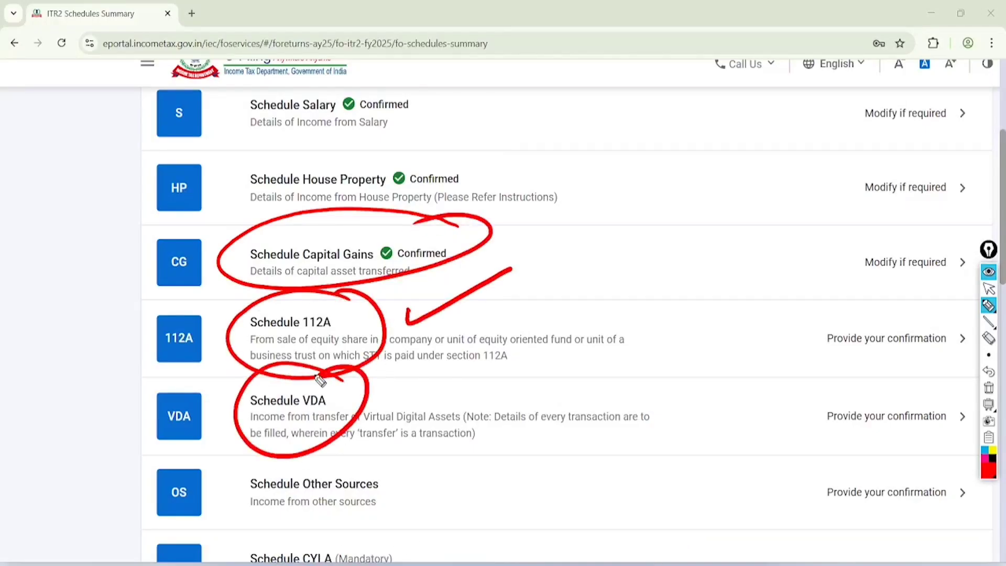
pyautogui.click(988, 288)
pyautogui.click(988, 387)
# Open Schedule VDA, dismissing the section 234C notice, and start a new entry for income from transfer of Virtual Digital Assets
pyautogui.click(912, 415)
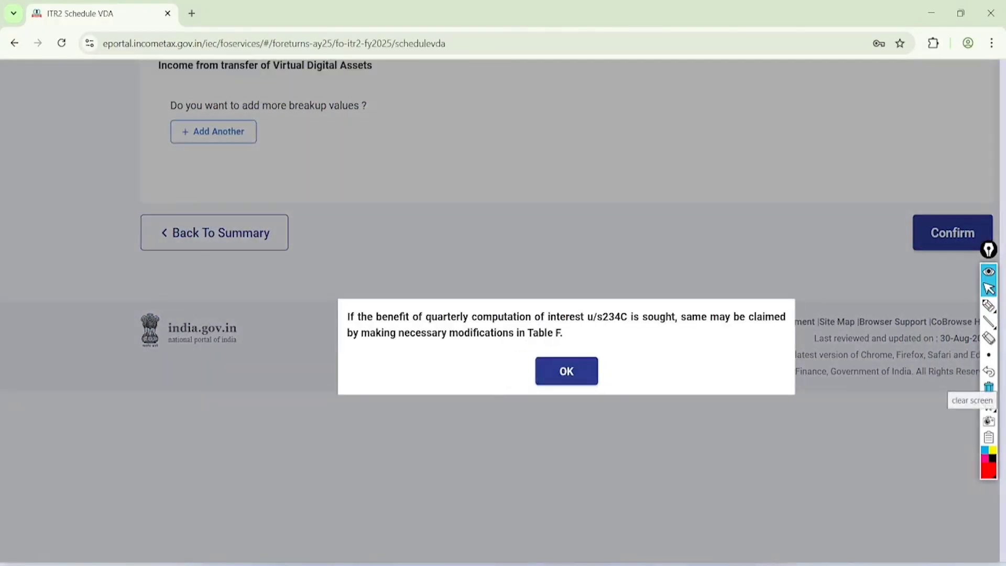
pyautogui.click(566, 371)
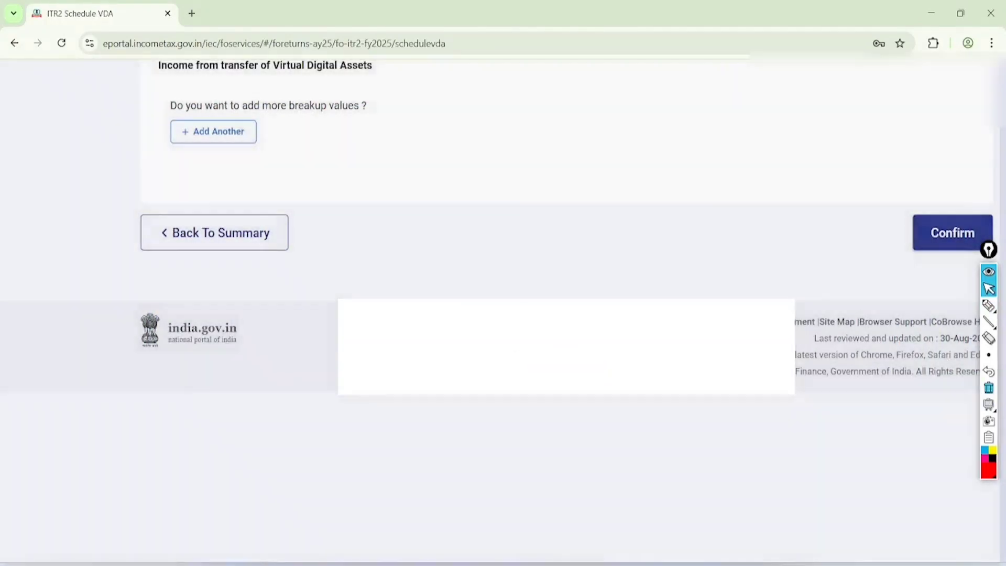
pyautogui.scroll(-3, 502, 315)
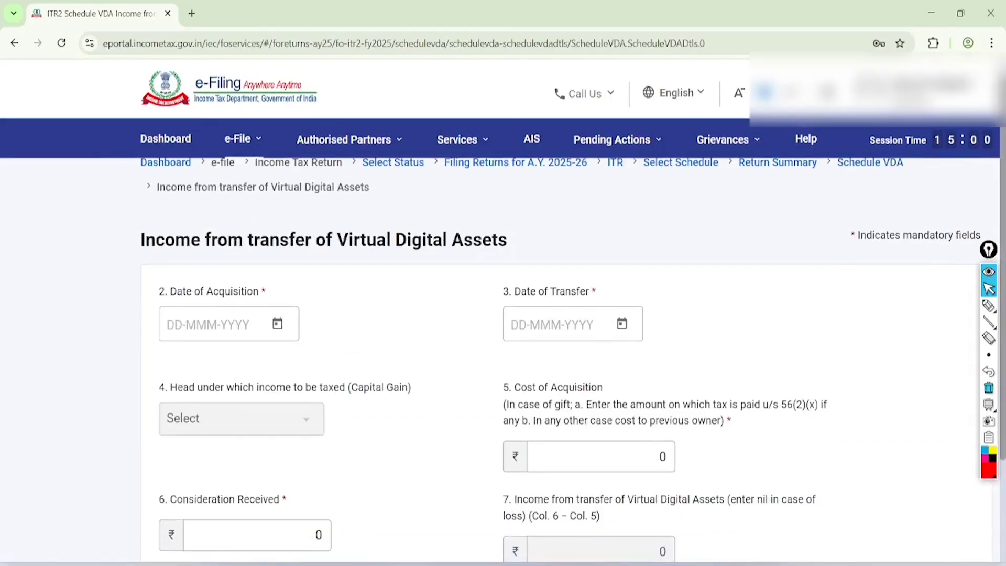
# Circle the Date of Acquisition, Date of Transfer, Cost of Acquisition and Consideration Received fields of the virtual digital asset entry
pyautogui.click(989, 306)
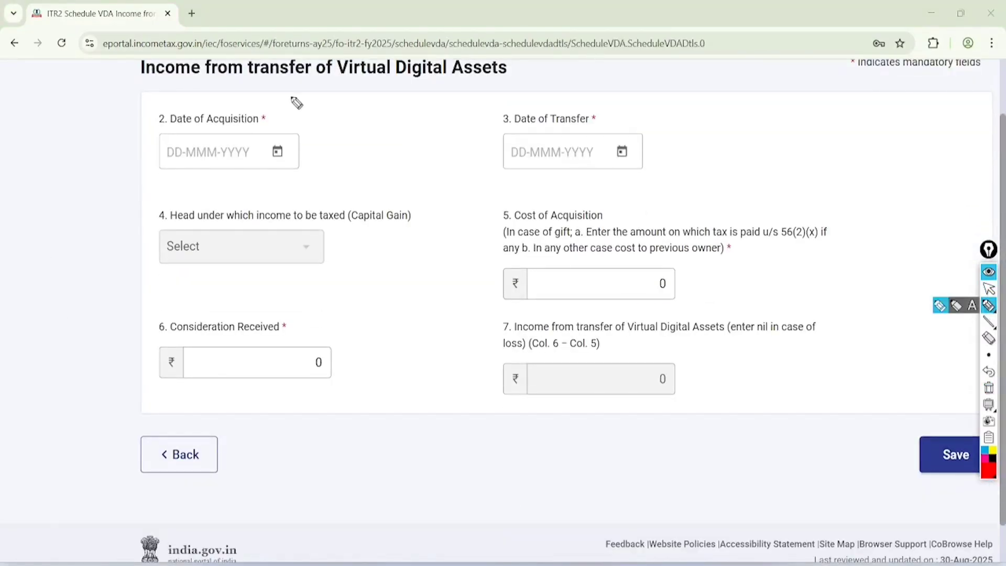
pyautogui.moveTo(290, 97)
pyautogui.mouseDown()
pyautogui.moveTo(169, 190)
pyautogui.moveTo(242, 103)
pyautogui.mouseUp()
pyautogui.moveTo(648, 90)
pyautogui.mouseDown()
pyautogui.moveTo(495, 93)
pyautogui.moveTo(572, 85)
pyautogui.mouseUp()
pyautogui.moveTo(697, 246)
pyautogui.mouseDown()
pyautogui.moveTo(512, 265)
pyautogui.moveTo(649, 230)
pyautogui.mouseUp()
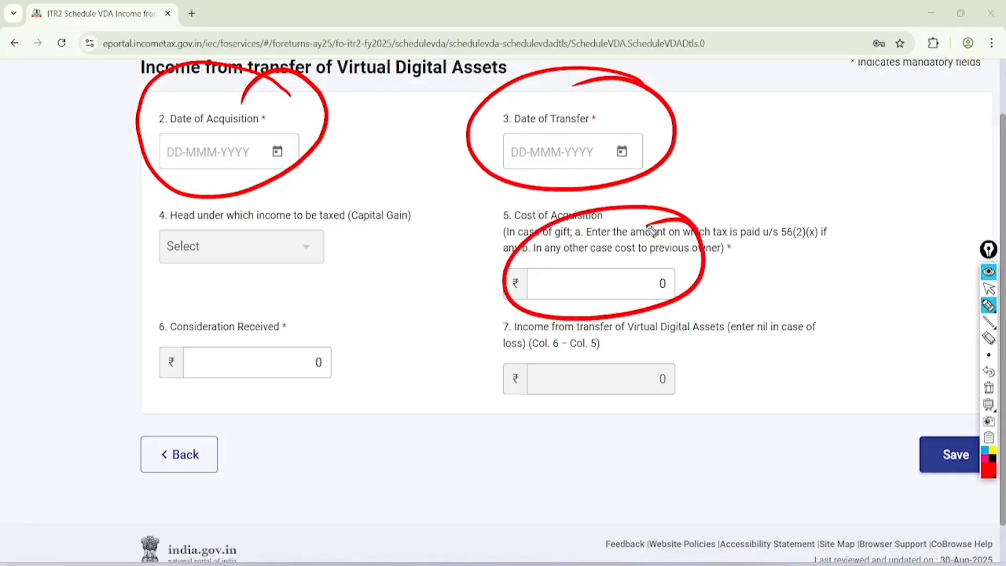
pyautogui.moveTo(294, 294)
pyautogui.mouseDown()
pyautogui.moveTo(162, 314)
pyautogui.moveTo(257, 293)
pyautogui.mouseUp()
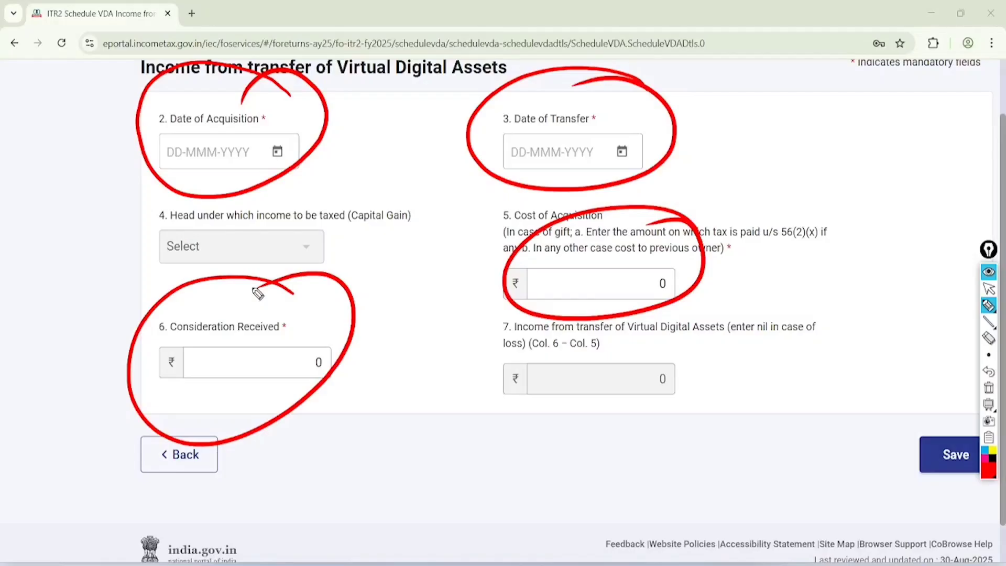
# Handwrite a short note in the middle of the virtual digital asset form, and clear all marks
pyautogui.moveTo(363, 195)
pyautogui.mouseDown()
pyautogui.moveTo(400, 153)
pyautogui.moveTo(411, 193)
pyautogui.mouseUp()
pyautogui.moveTo(362, 244); pyautogui.dragTo(363, 262)
pyautogui.moveTo(385, 212); pyautogui.dragTo(403, 250)
pyautogui.moveTo(415, 205); pyautogui.dragTo(414, 222)
pyautogui.moveTo(422, 192); pyautogui.dragTo(449, 204)
pyautogui.click(445, 177)
pyautogui.click(988, 288)
pyautogui.click(988, 388)
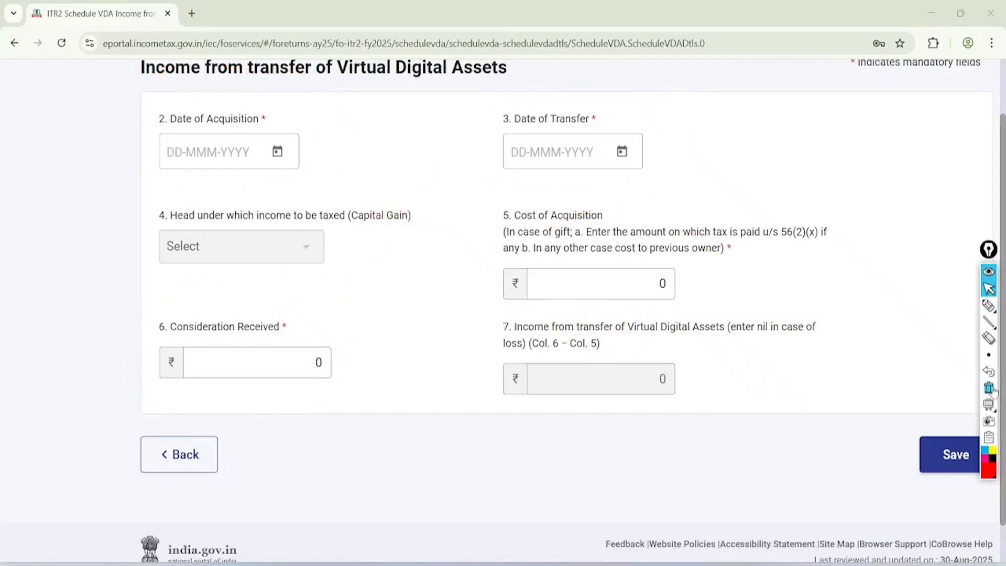
# Leave the blank virtual digital asset entry unsaved, return to the return summary, and open Schedule Other Sources
pyautogui.click(179, 454)
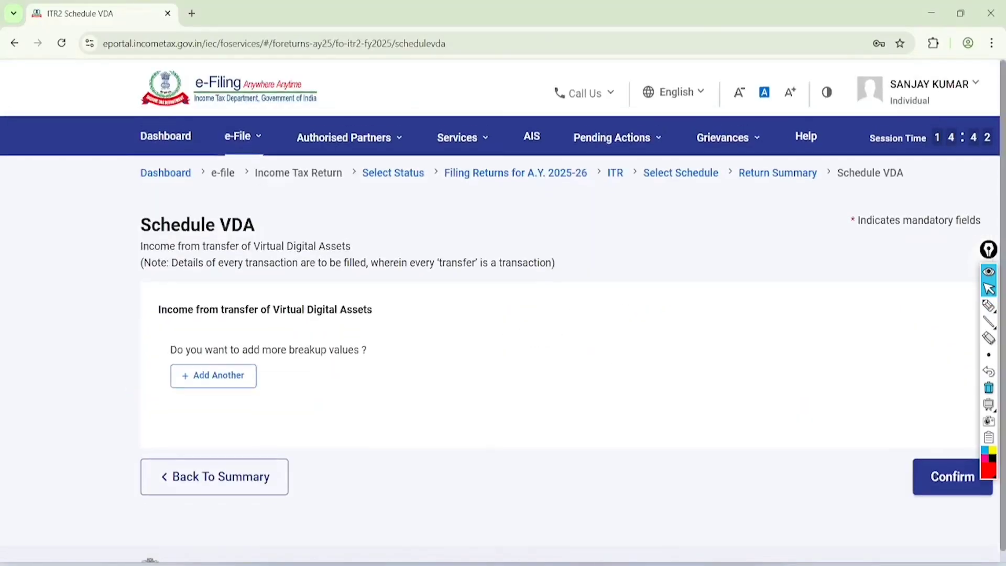
pyautogui.scroll(-2, 503, 314)
pyautogui.click(214, 403)
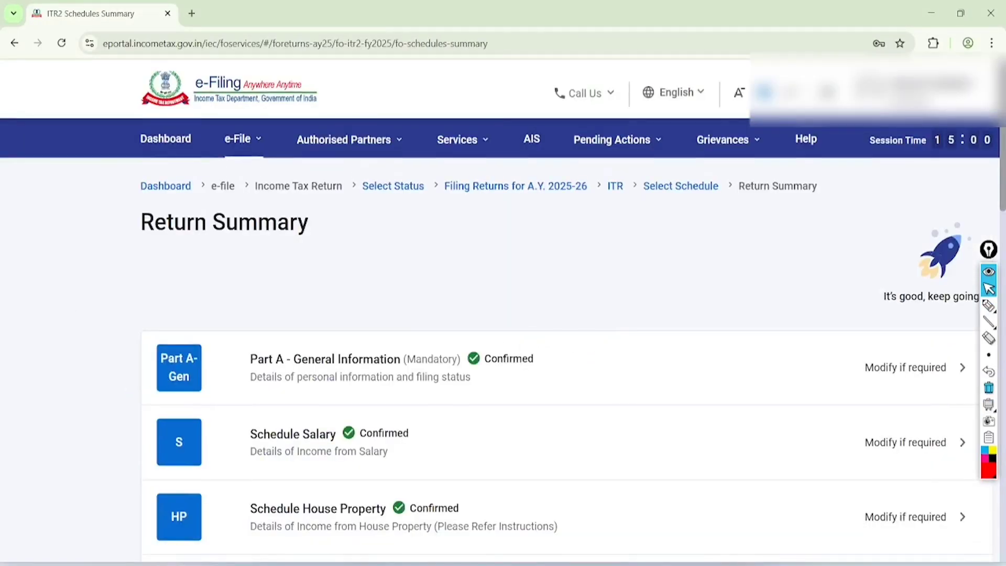
pyautogui.scroll(-7, 503, 314)
pyautogui.scroll(-2, 503, 314)
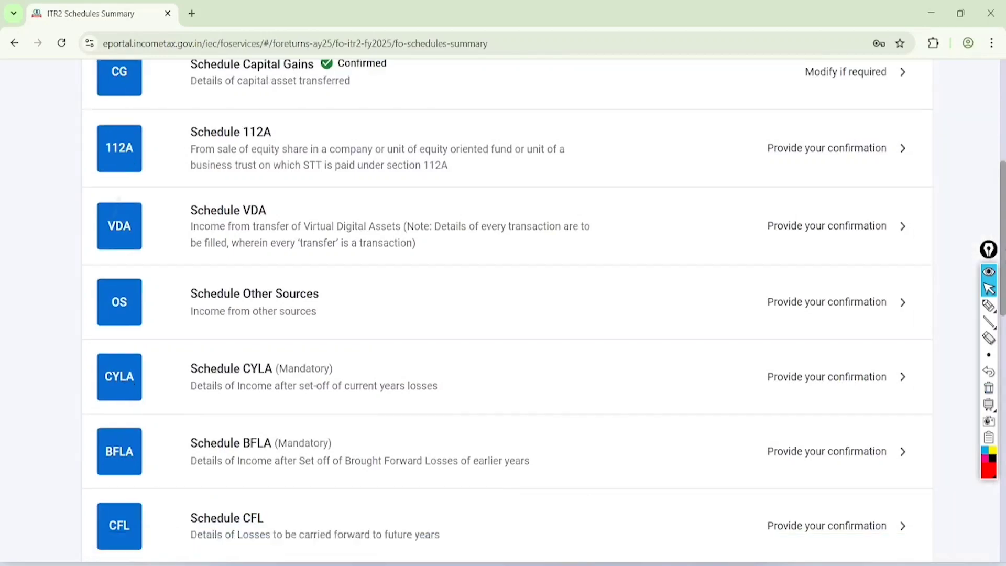
pyautogui.click(245, 264)
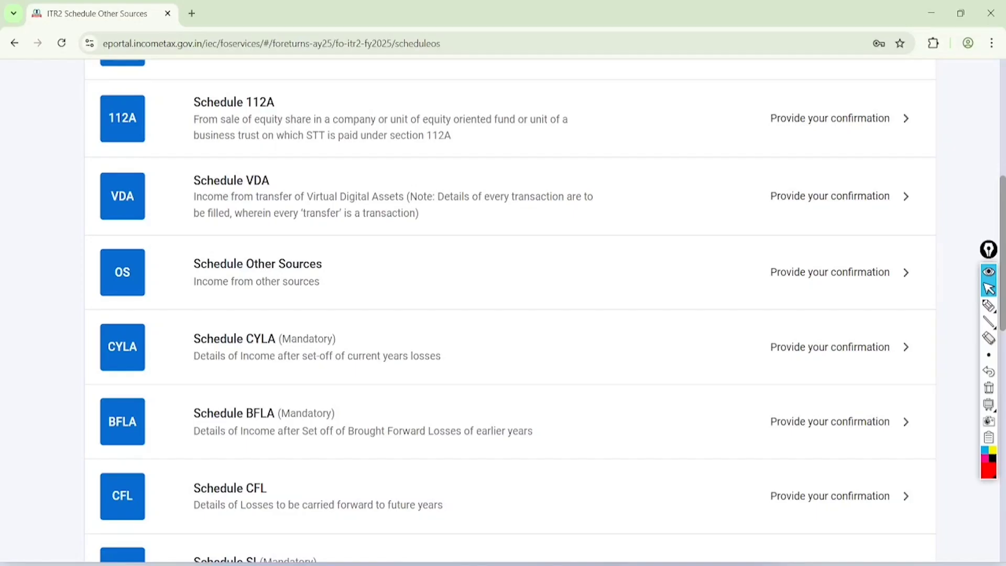
# Circle "normal" in item 1 and "special" in item 2 of Schedule Other Sources, and clear the marks
pyautogui.click(988, 306)
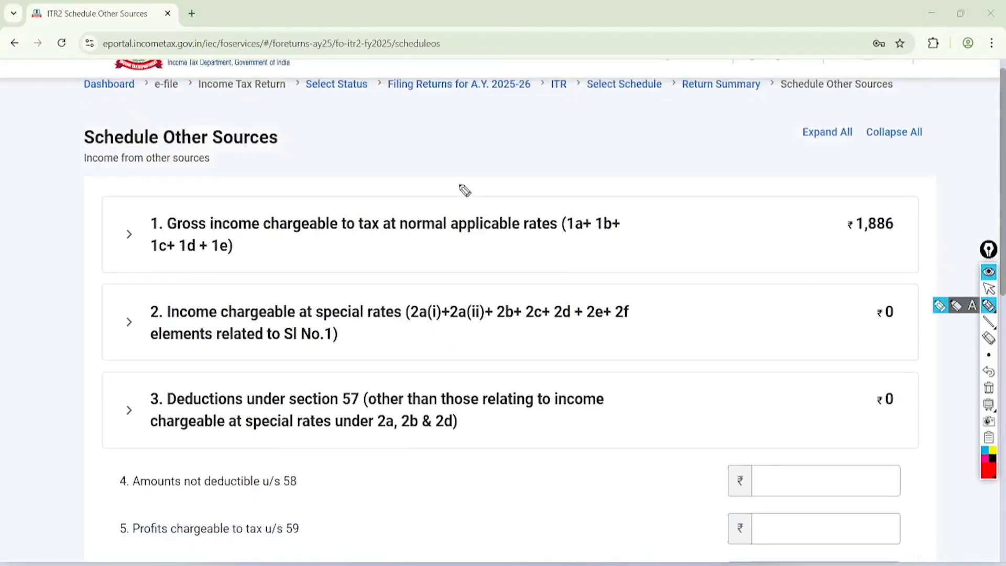
pyautogui.moveTo(460, 180)
pyautogui.mouseDown()
pyautogui.moveTo(400, 247)
pyautogui.moveTo(456, 176)
pyautogui.moveTo(423, 179)
pyautogui.mouseUp()
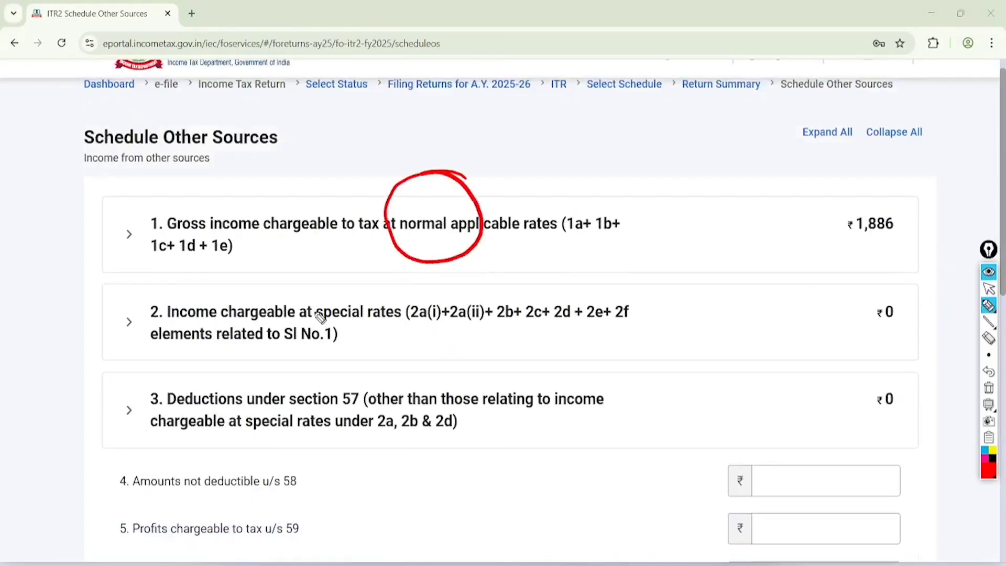
pyautogui.moveTo(367, 281)
pyautogui.mouseDown()
pyautogui.moveTo(310, 283)
pyautogui.moveTo(380, 338)
pyautogui.moveTo(350, 286)
pyautogui.mouseUp()
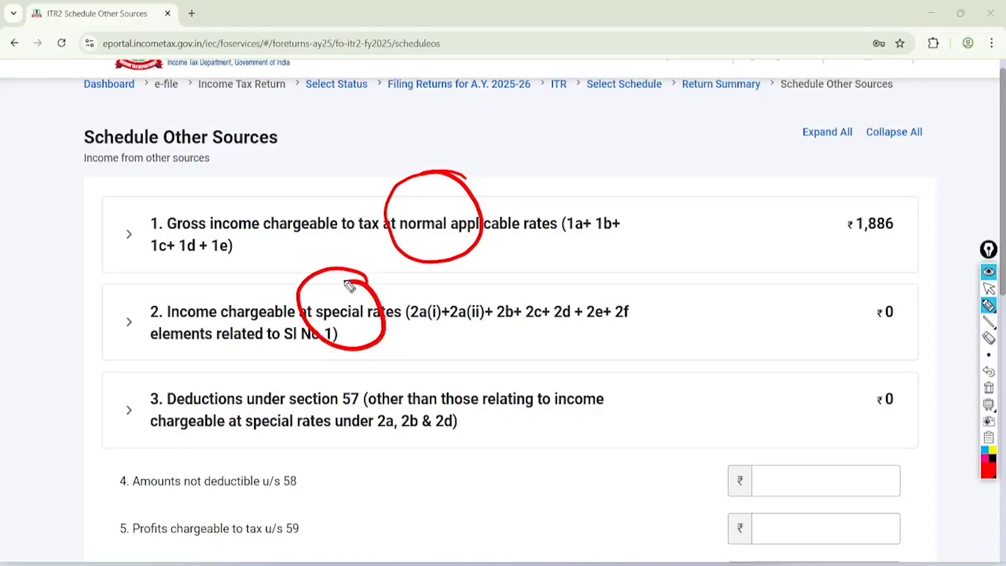
pyautogui.click(989, 288)
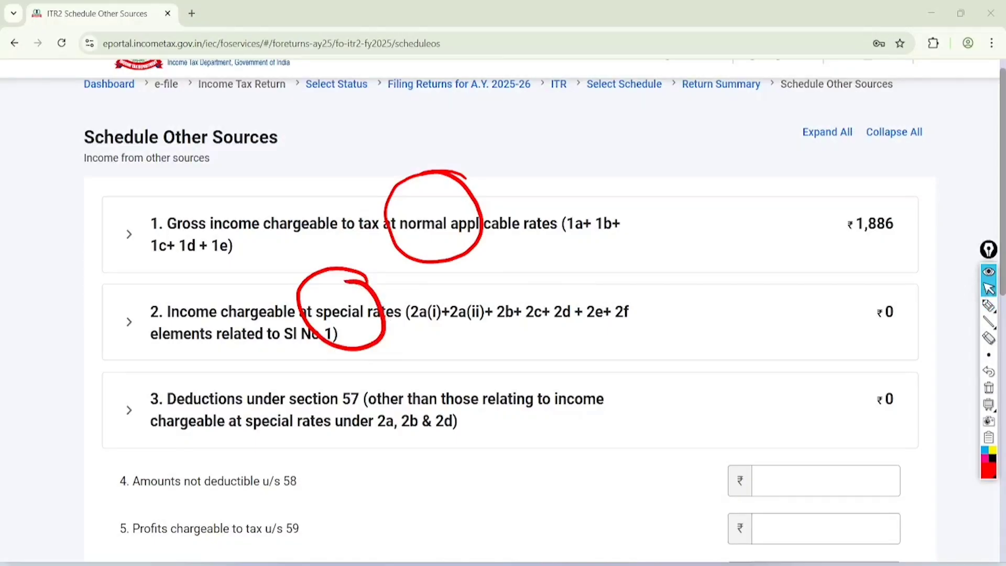
pyautogui.click(989, 387)
# Expand item 1, gross income chargeable to tax at normal applicable rates, and open it for editing
pyautogui.click(129, 234)
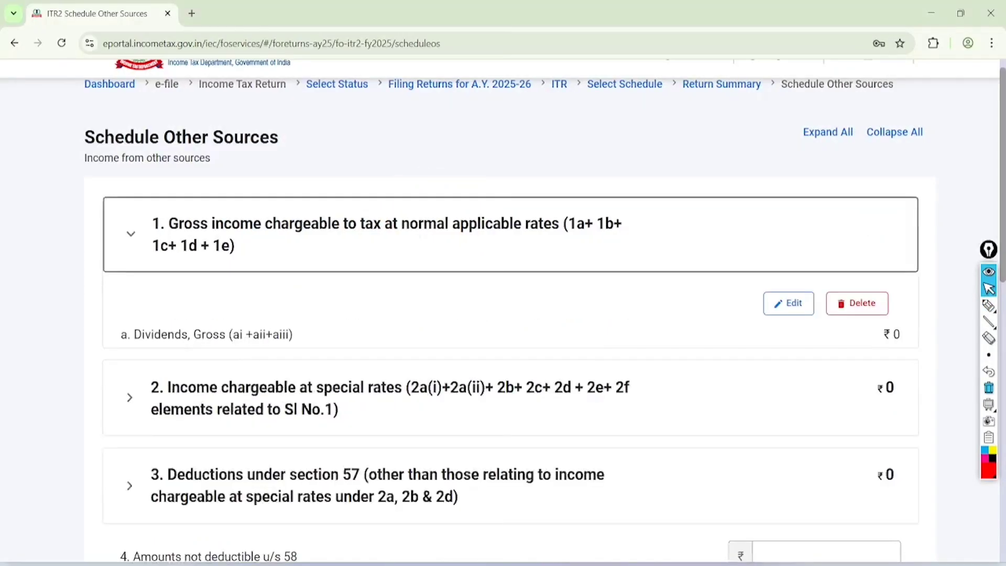
pyautogui.scroll(-2, 510, 314)
pyautogui.click(788, 216)
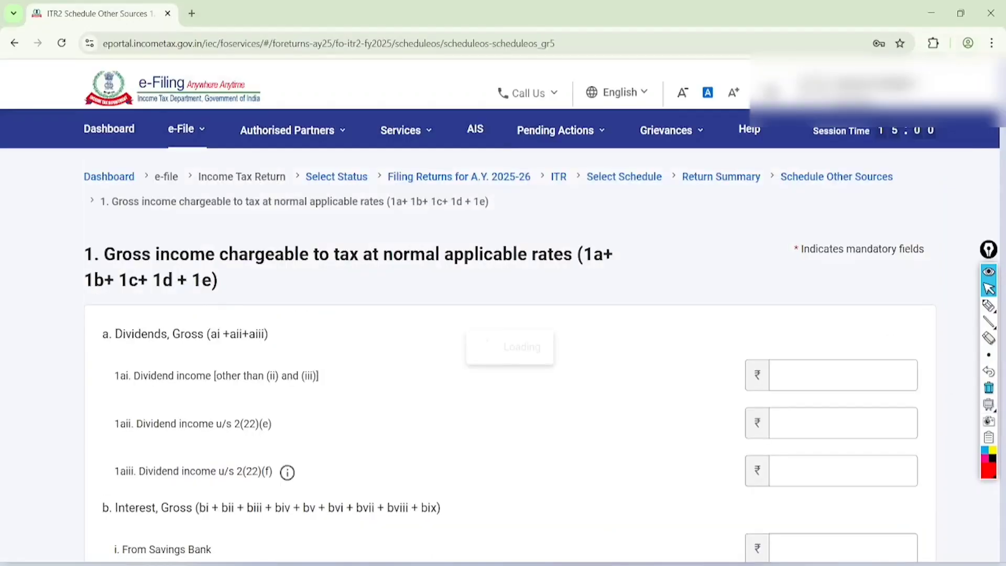
# Add a breakup entry with nature of income "Income From Dairy" and amount 100, and save item 1
pyautogui.scroll(-6, 511, 315)
pyautogui.scroll(-1, 65, 302)
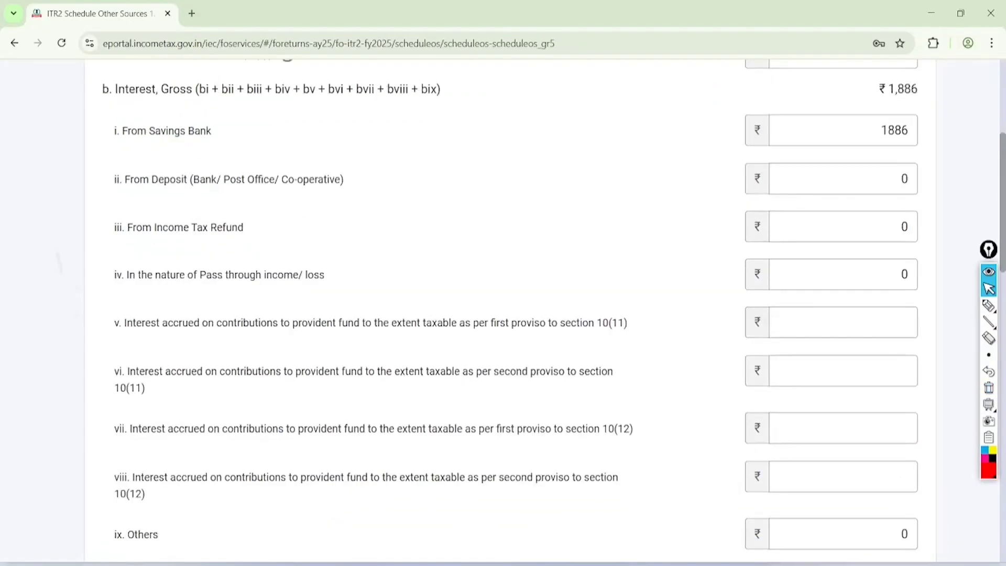
pyautogui.scroll(3, 65, 302)
pyautogui.scroll(-5, 64, 302)
pyautogui.scroll(-10, 510, 314)
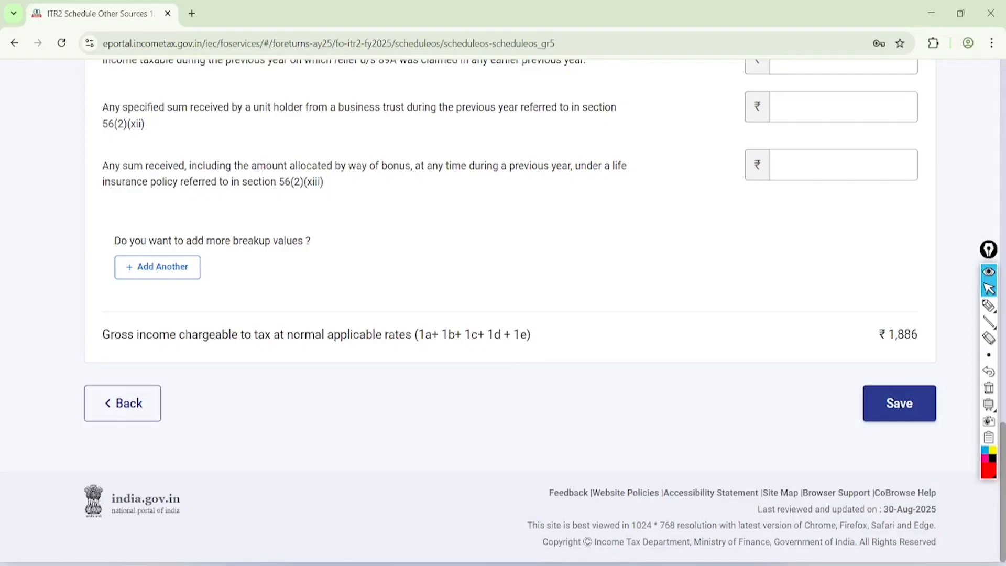
pyautogui.click(157, 267)
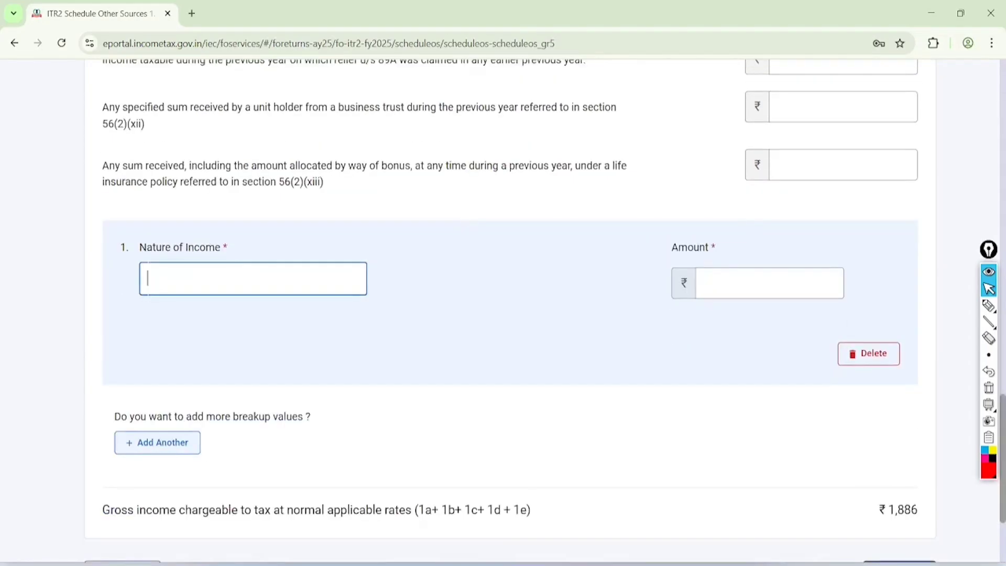
pyautogui.click(303, 283)
pyautogui.click(267, 311)
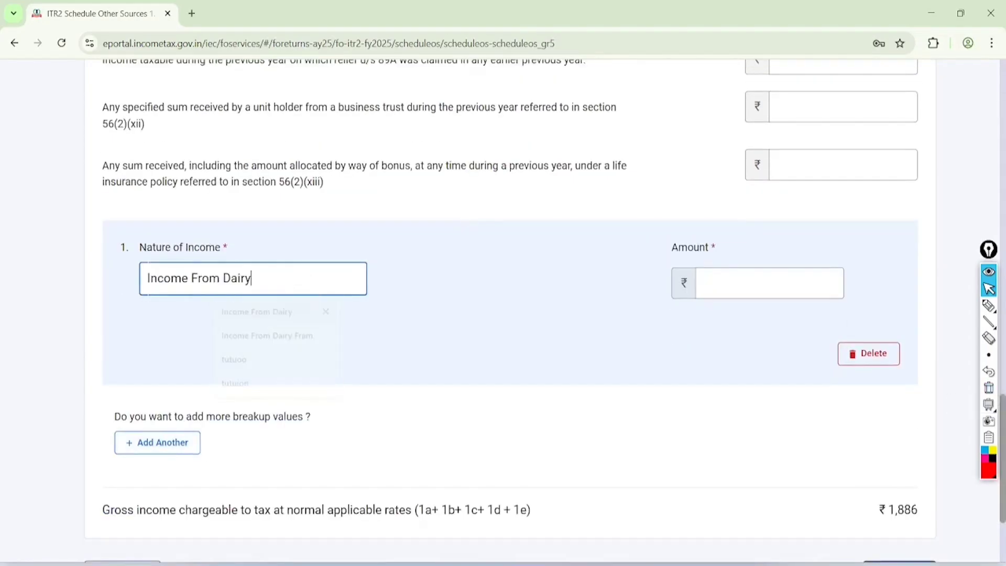
pyautogui.click(781, 284)
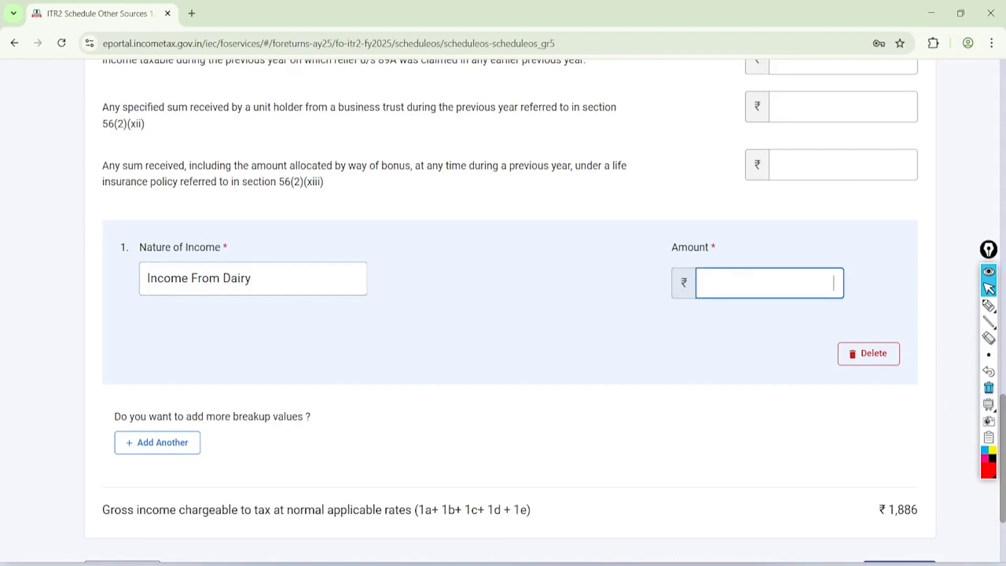
pyautogui.write('100')
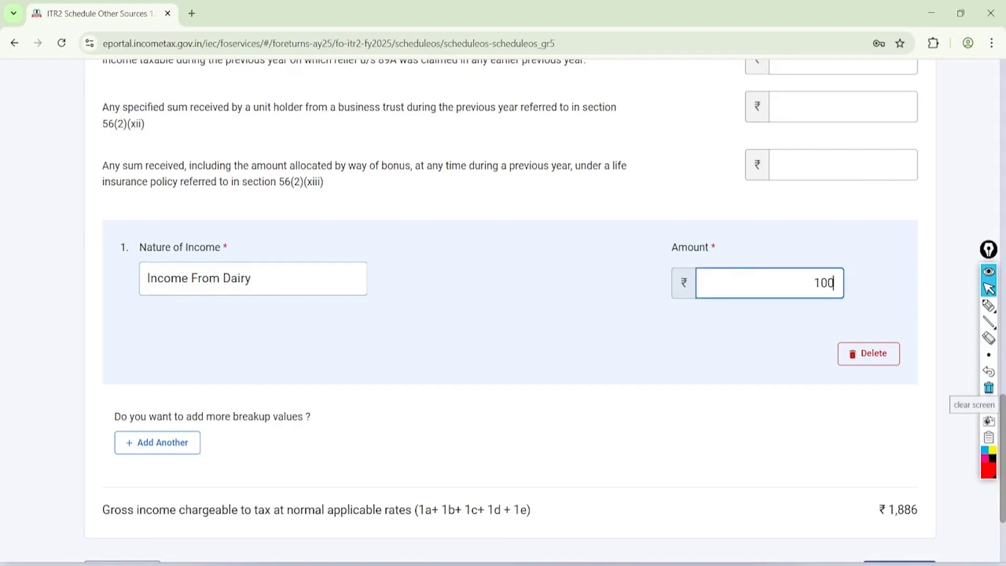
pyautogui.scroll(-3, 502, 314)
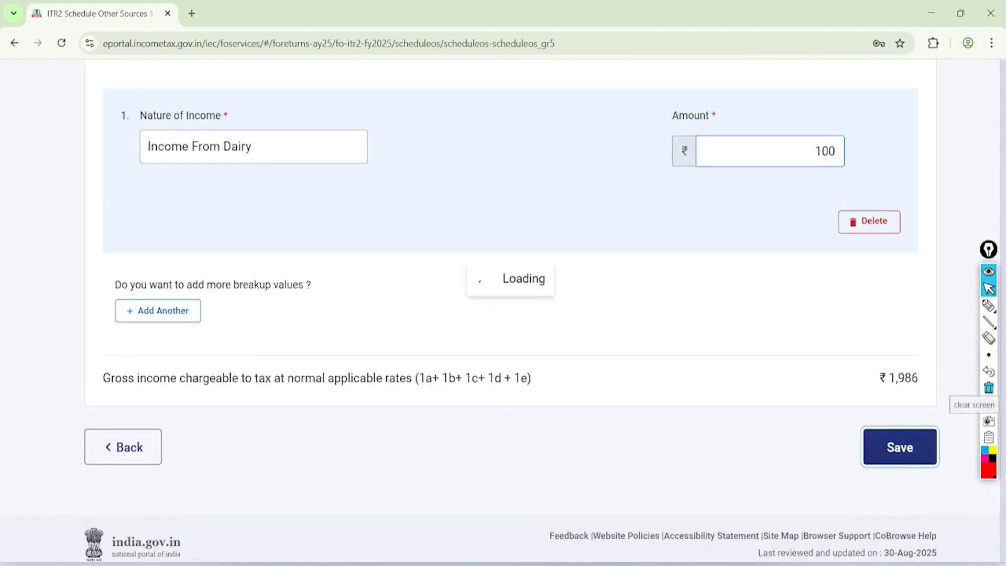
# Expand item 2, income chargeable at special rates, and open it for editing
pyautogui.scroll(-1, 503, 315)
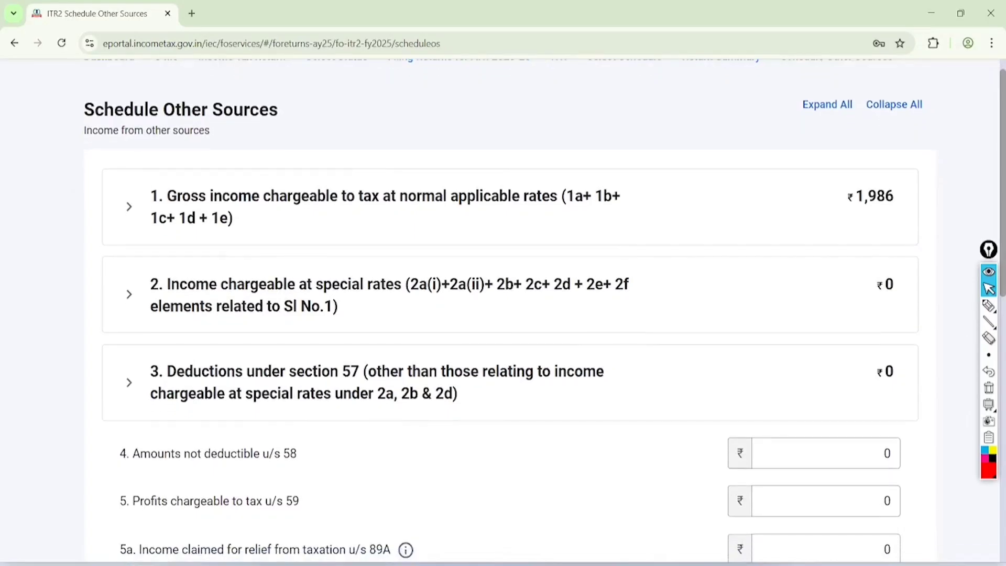
pyautogui.click(129, 293)
pyautogui.click(789, 325)
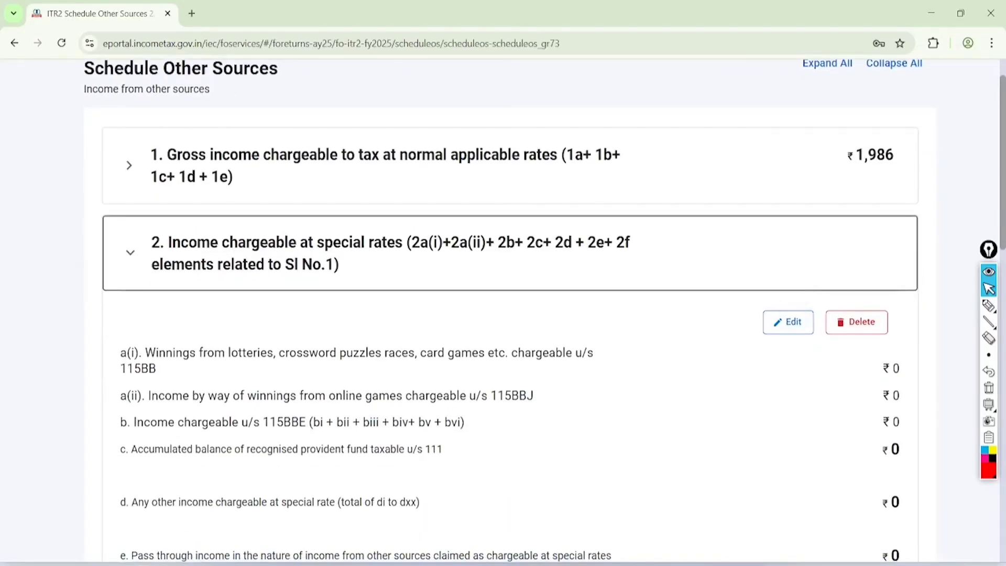
# Mark the lottery and online game winnings rows, a(i) and a(ii), with their amount fields, and clear the marks
pyautogui.scroll(-3, 503, 314)
pyautogui.click(989, 306)
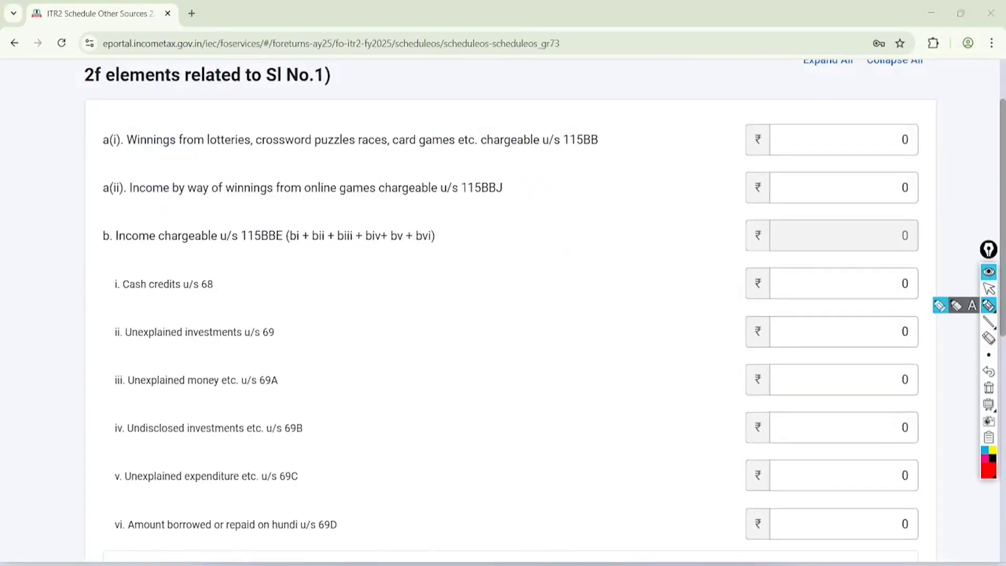
pyautogui.moveTo(107, 204)
pyautogui.mouseDown()
pyautogui.moveTo(397, 207)
pyautogui.moveTo(471, 155)
pyautogui.moveTo(104, 193)
pyautogui.moveTo(110, 205)
pyautogui.mouseUp()
pyautogui.moveTo(925, 169)
pyautogui.mouseDown()
pyautogui.moveTo(928, 200)
pyautogui.moveTo(904, 162)
pyautogui.mouseUp()
pyautogui.click(988, 289)
pyautogui.click(989, 387)
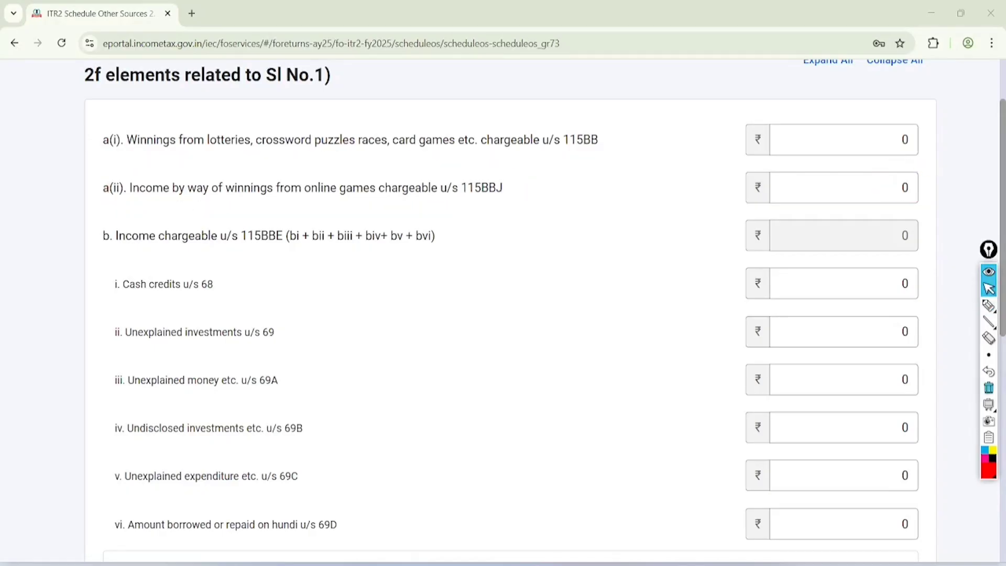
# Save item 2, income chargeable at special rates, with its amounts as they are, and confirm Schedule Other Sources
pyautogui.scroll(-8, 503, 314)
pyautogui.click(899, 402)
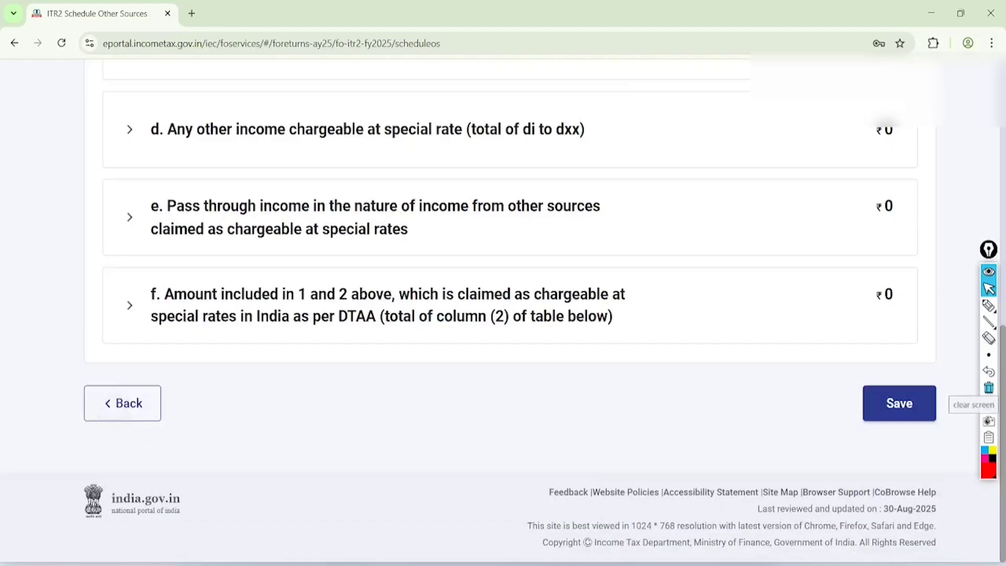
pyautogui.scroll(-7, 899, 403)
pyautogui.scroll(-7, 899, 403)
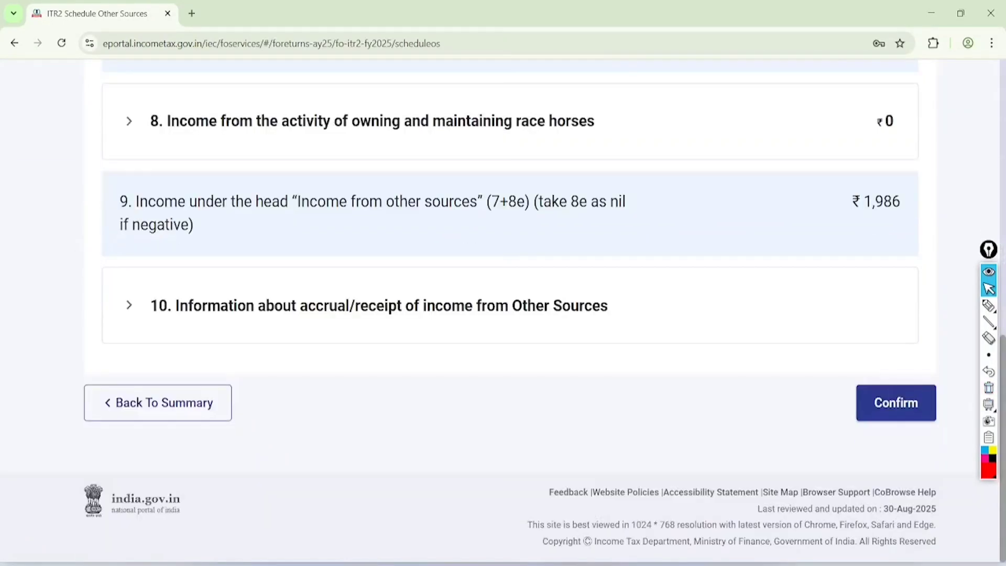
pyautogui.click(896, 402)
# Circle the Confirmed mark beside Schedule Other Sources, underline Schedule CYLA in the schedule list, and clear the marks
pyautogui.scroll(-5, 503, 315)
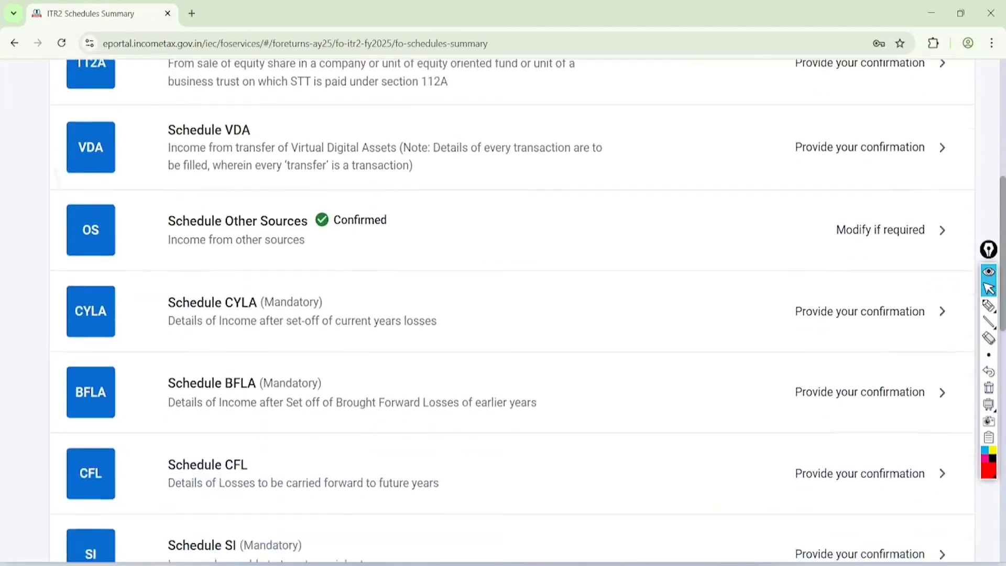
pyautogui.click(989, 305)
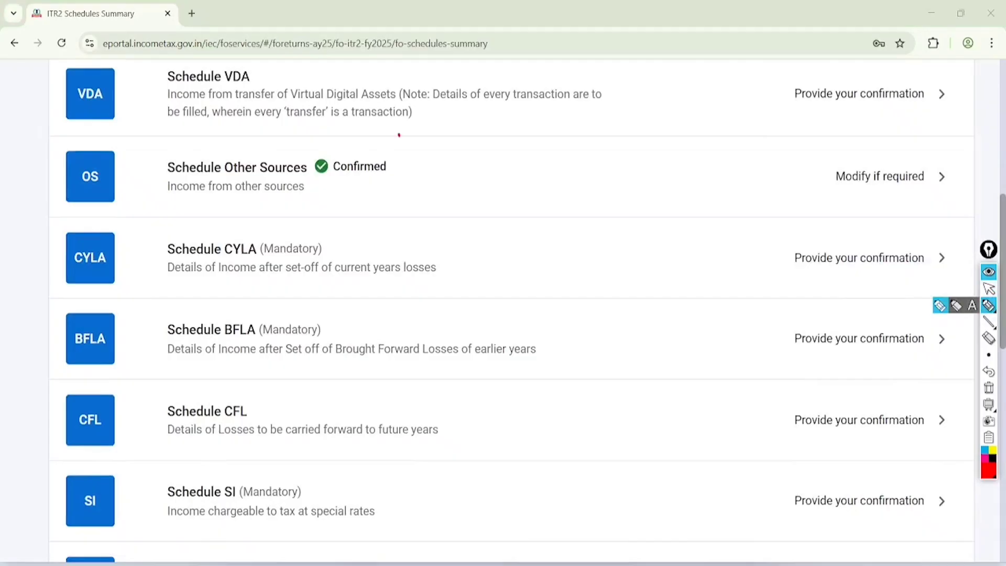
pyautogui.moveTo(399, 135)
pyautogui.mouseDown()
pyautogui.moveTo(303, 195)
pyautogui.moveTo(401, 125)
pyautogui.moveTo(363, 132)
pyautogui.mouseUp()
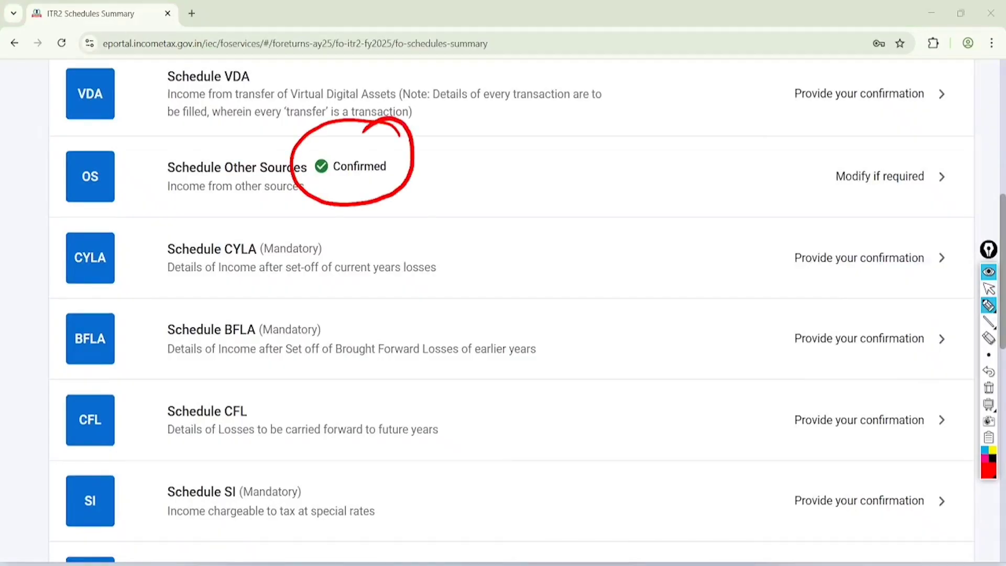
pyautogui.moveTo(157, 288); pyautogui.dragTo(441, 277)
pyautogui.click(989, 289)
pyautogui.click(988, 387)
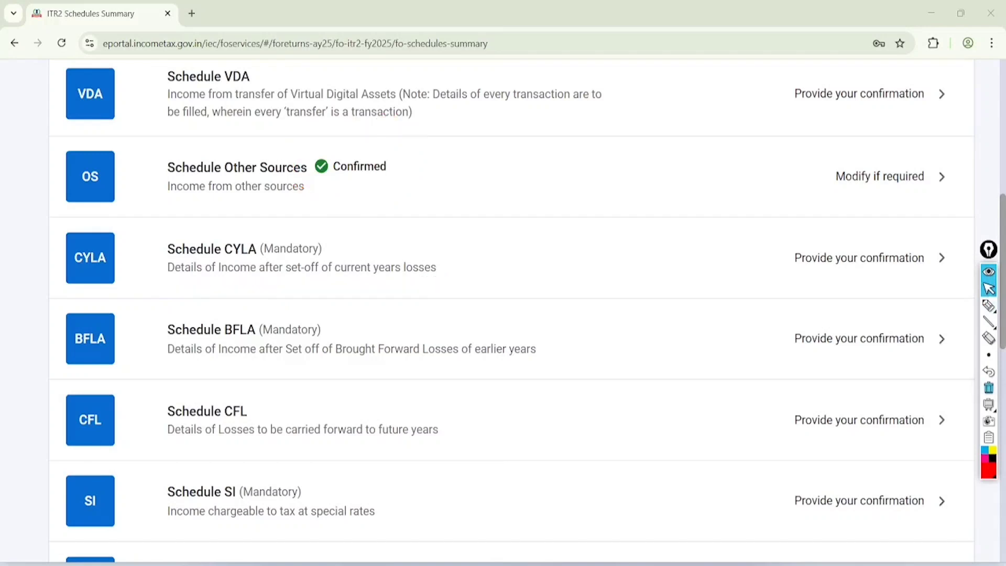
# Open Schedule CYLA, go through the current-year loss set-off table and confirm the schedule with its amounts as they are
pyautogui.click(941, 257)
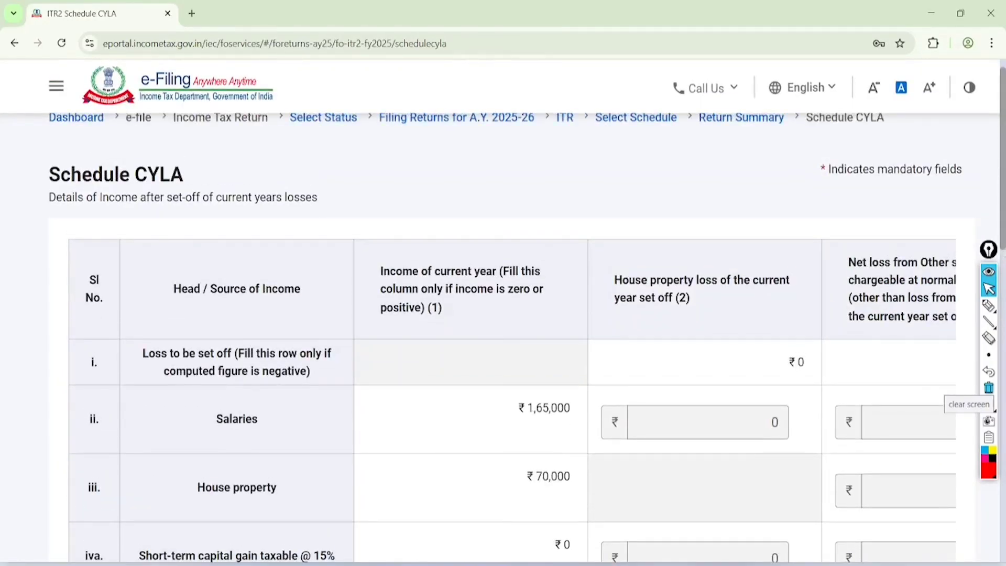
pyautogui.scroll(-20, 503, 315)
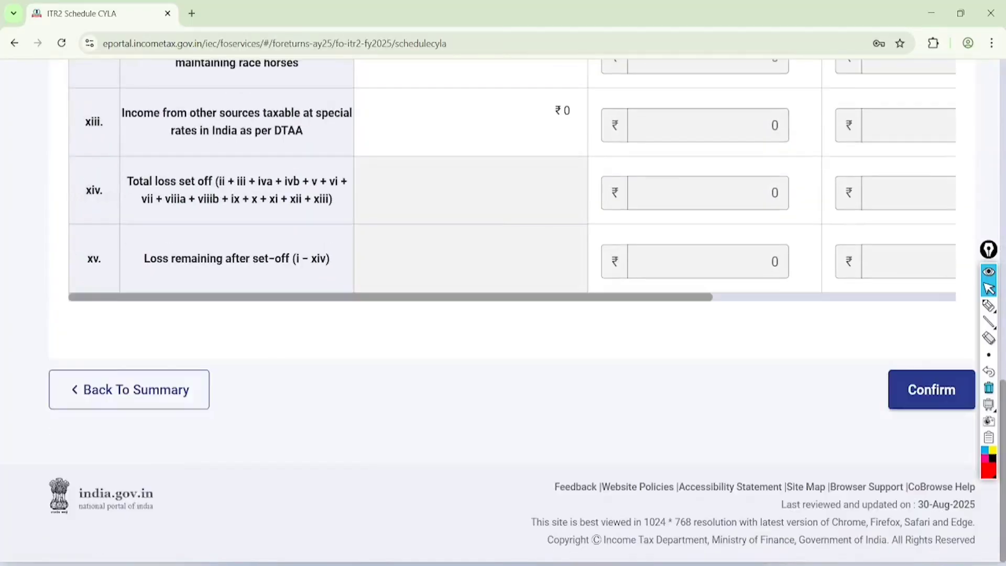
pyautogui.click(931, 389)
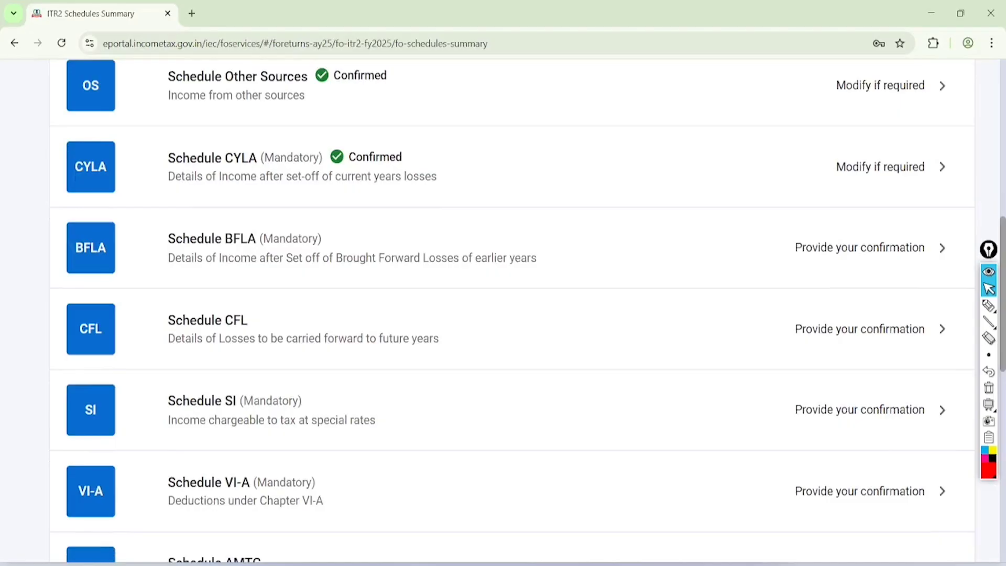
# Open Schedule BFLA, review the brought forward loss set-off table and confirm the schedule without changes
pyautogui.click(859, 247)
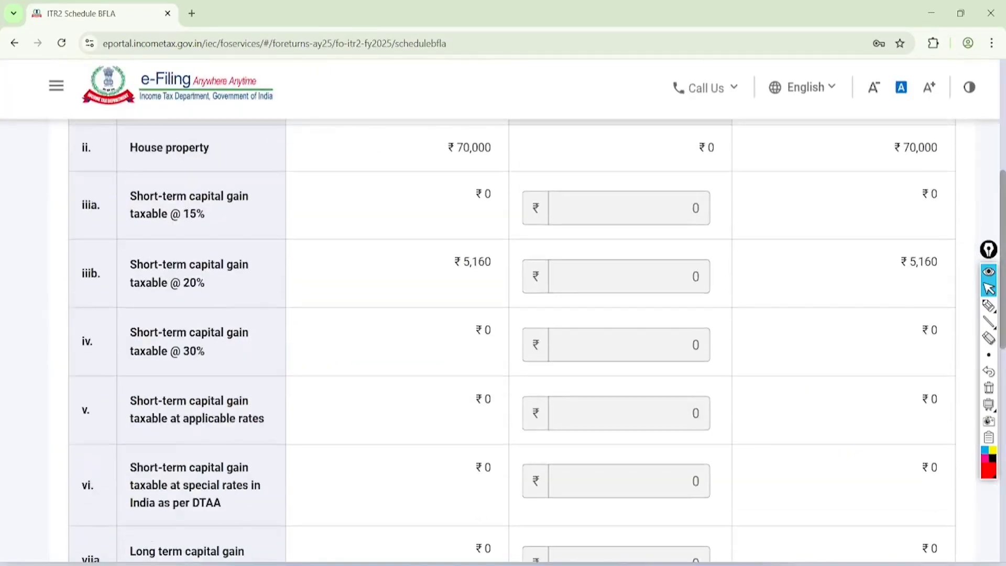
pyautogui.scroll(-6, 503, 309)
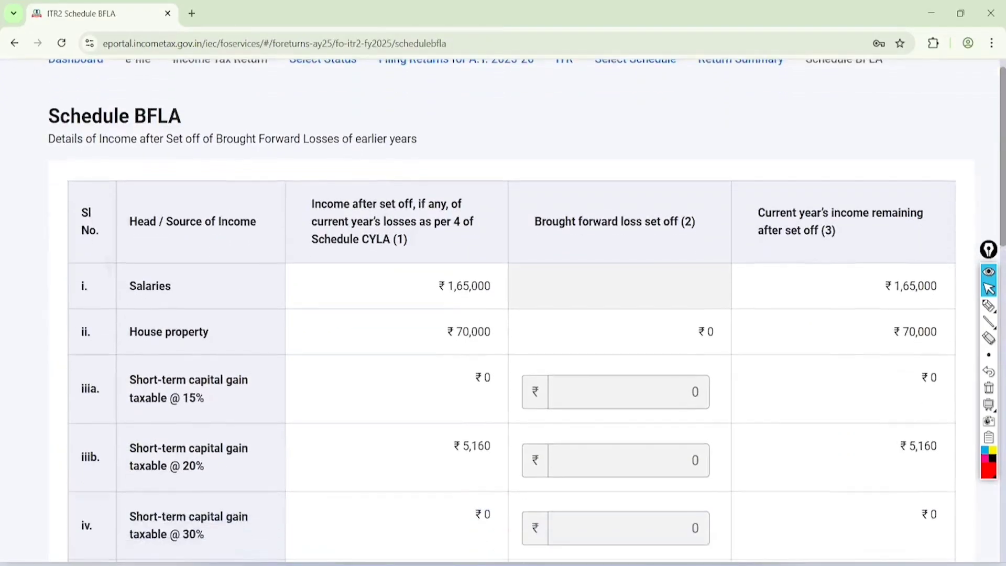
pyautogui.scroll(-10, 503, 309)
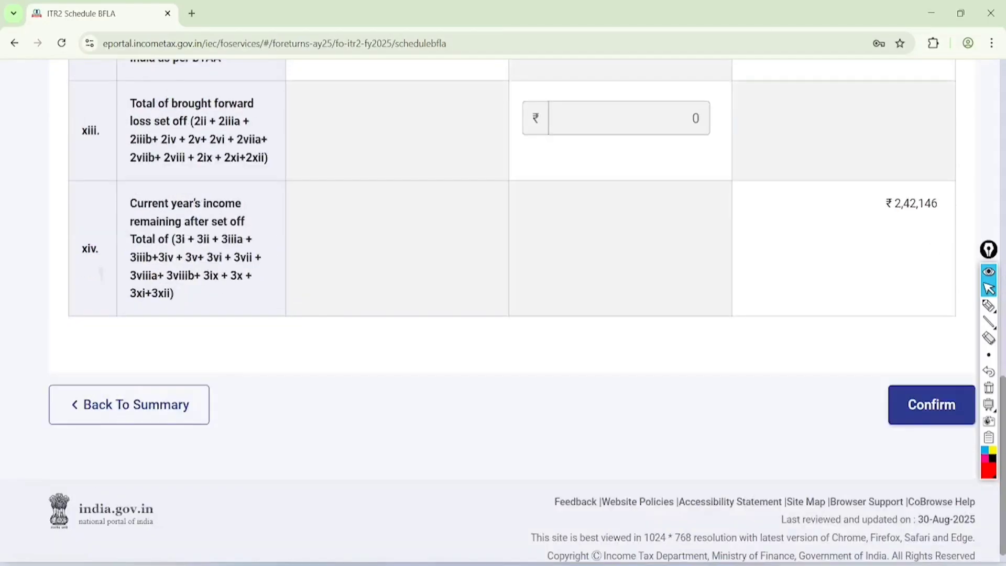
pyautogui.click(931, 389)
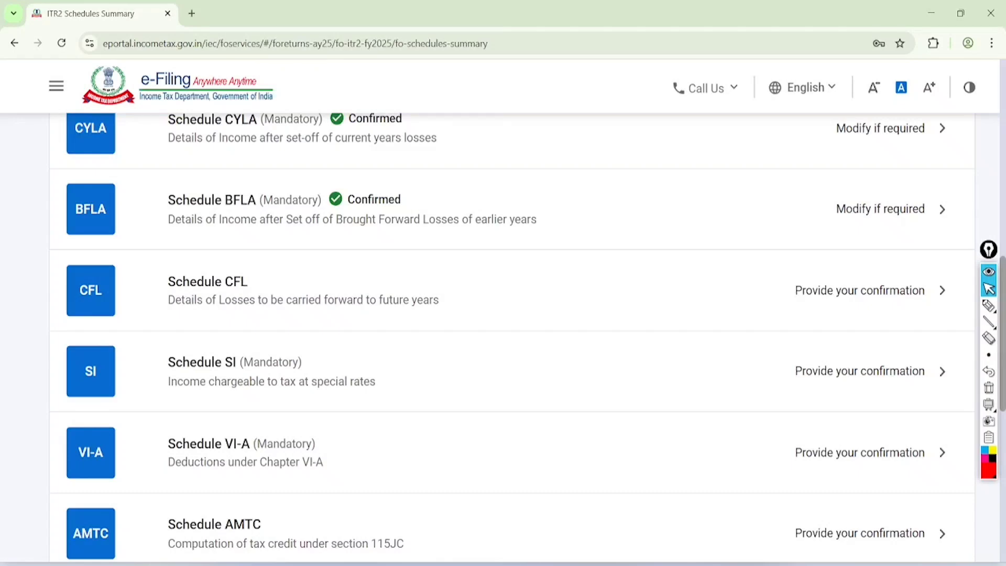
# Open Schedule CFL, review the carried-forward losses table and confirm it with the earlier-year fields left blank
pyautogui.click(206, 281)
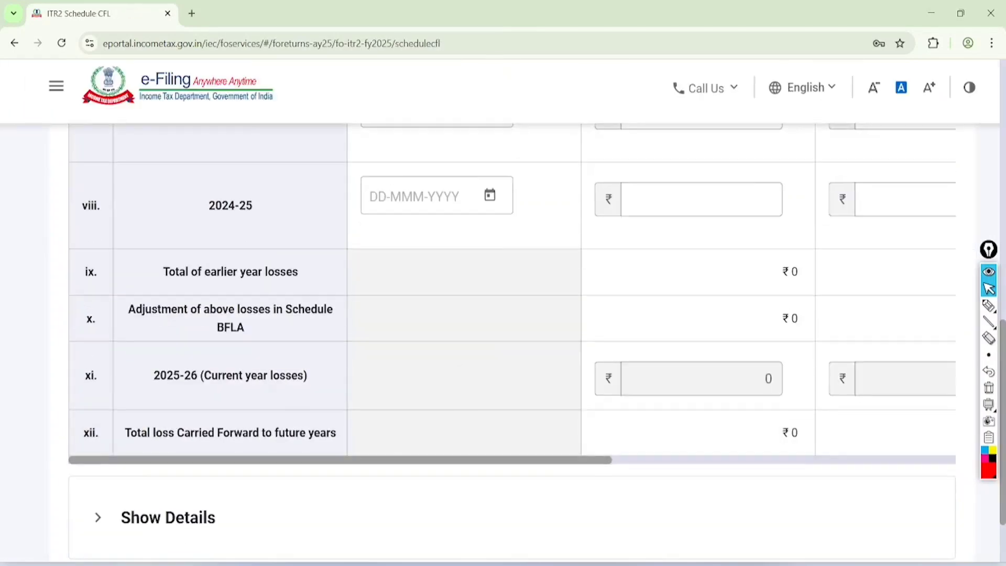
pyautogui.scroll(-4, 503, 315)
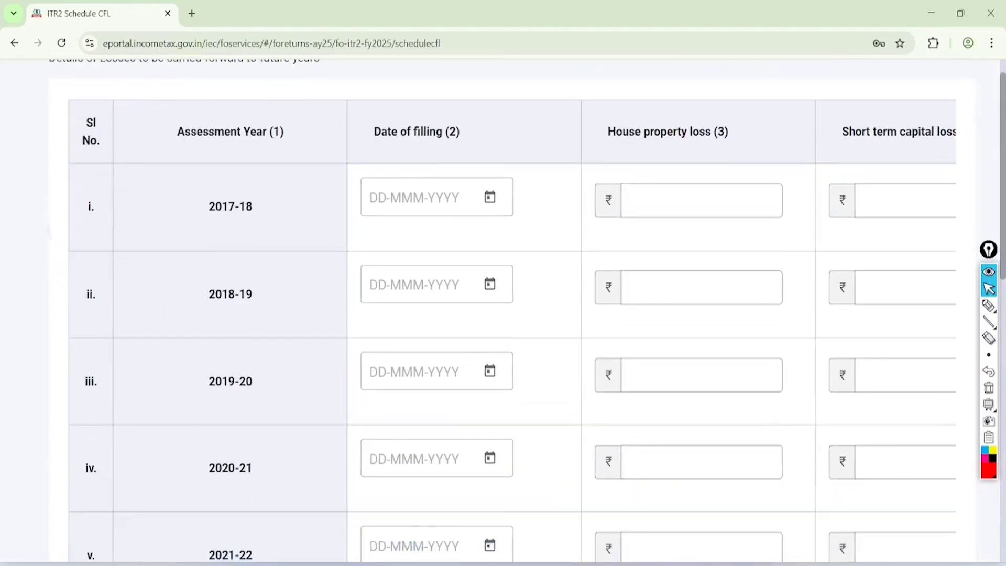
pyautogui.scroll(-10, 503, 315)
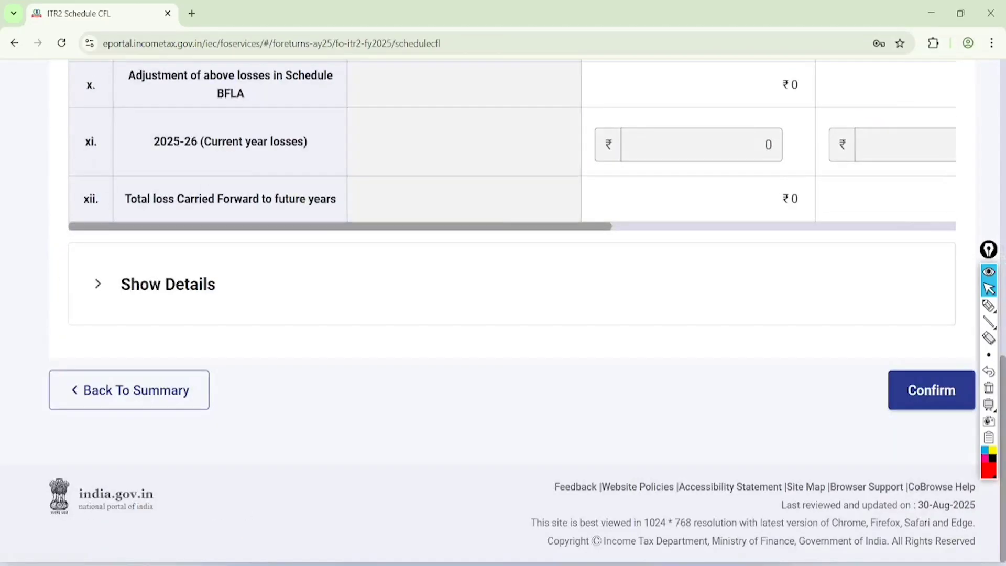
pyautogui.click(932, 390)
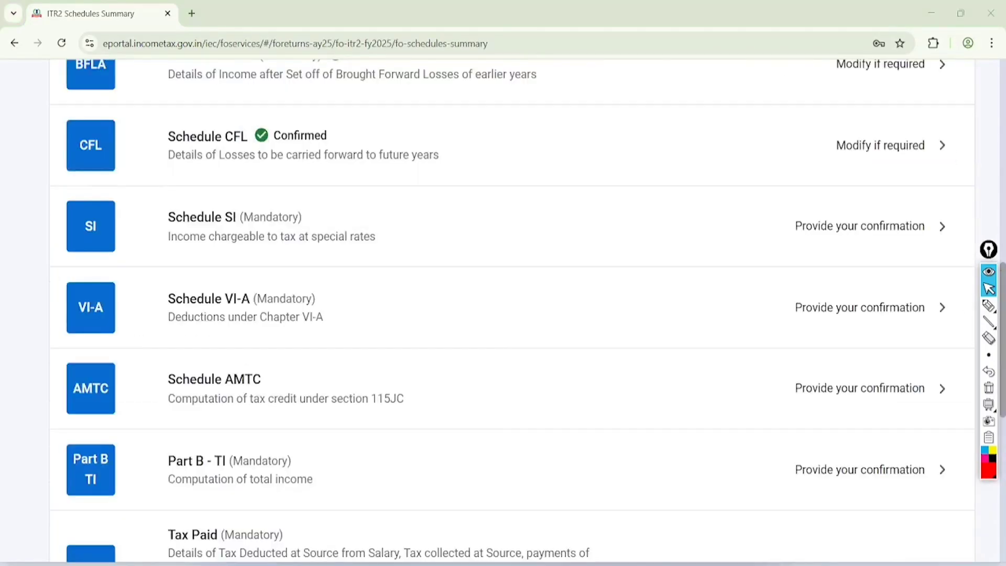
# Circle and tick Schedule SI, Schedule VI-A and Schedule AMTC in the schedule list, and clear the marks
pyautogui.click(989, 306)
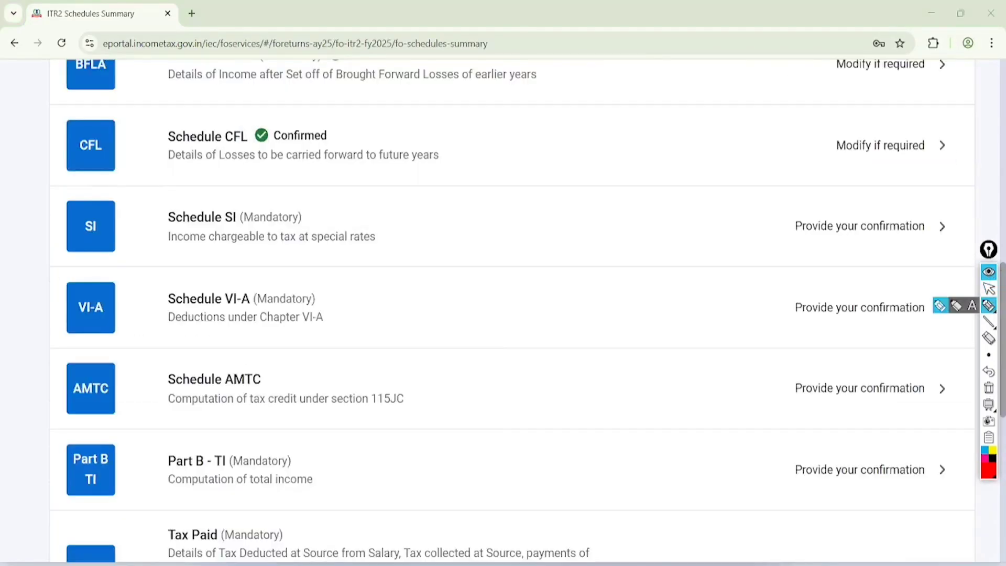
pyautogui.moveTo(283, 197)
pyautogui.mouseDown()
pyautogui.moveTo(150, 236)
pyautogui.moveTo(287, 220)
pyautogui.moveTo(246, 182)
pyautogui.mouseUp()
pyautogui.moveTo(328, 212)
pyautogui.mouseDown()
pyautogui.moveTo(403, 214)
pyautogui.moveTo(459, 178)
pyautogui.mouseUp()
pyautogui.moveTo(275, 275)
pyautogui.mouseDown()
pyautogui.moveTo(206, 273)
pyautogui.moveTo(291, 327)
pyautogui.moveTo(274, 274)
pyautogui.mouseUp()
pyautogui.moveTo(338, 292)
pyautogui.mouseDown()
pyautogui.moveTo(377, 293)
pyautogui.moveTo(445, 258)
pyautogui.mouseUp()
pyautogui.moveTo(347, 322)
pyautogui.mouseDown()
pyautogui.moveTo(352, 331)
pyautogui.moveTo(471, 272)
pyautogui.mouseUp()
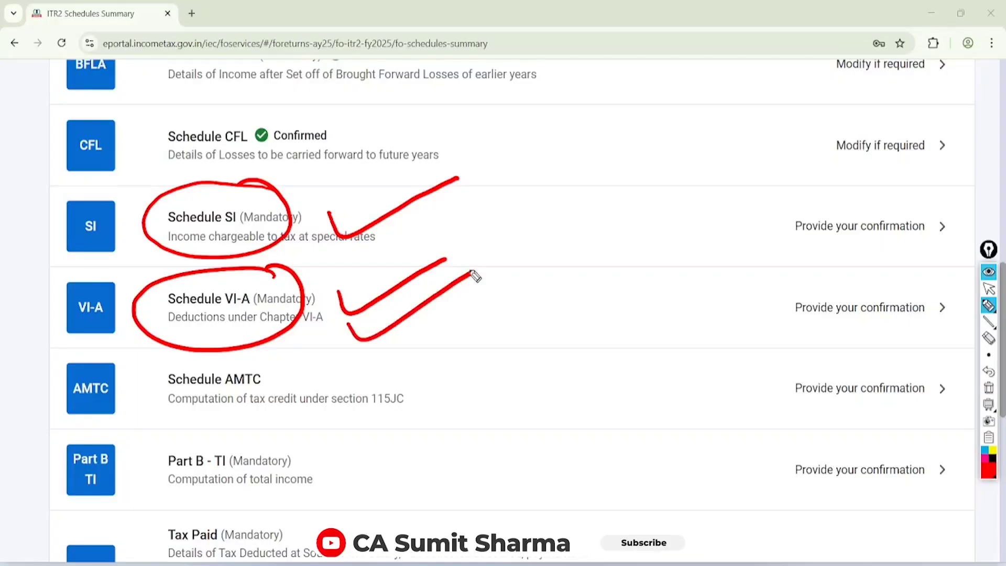
pyautogui.moveTo(288, 367)
pyautogui.mouseDown()
pyautogui.moveTo(143, 408)
pyautogui.moveTo(278, 359)
pyautogui.mouseUp()
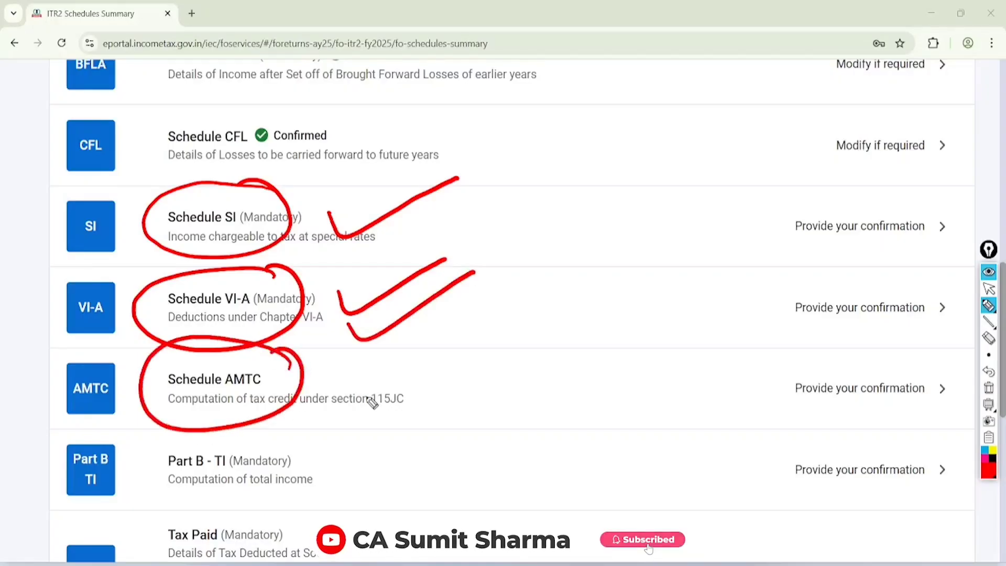
pyautogui.moveTo(355, 363)
pyautogui.mouseDown()
pyautogui.moveTo(361, 387)
pyautogui.moveTo(469, 345)
pyautogui.mouseUp()
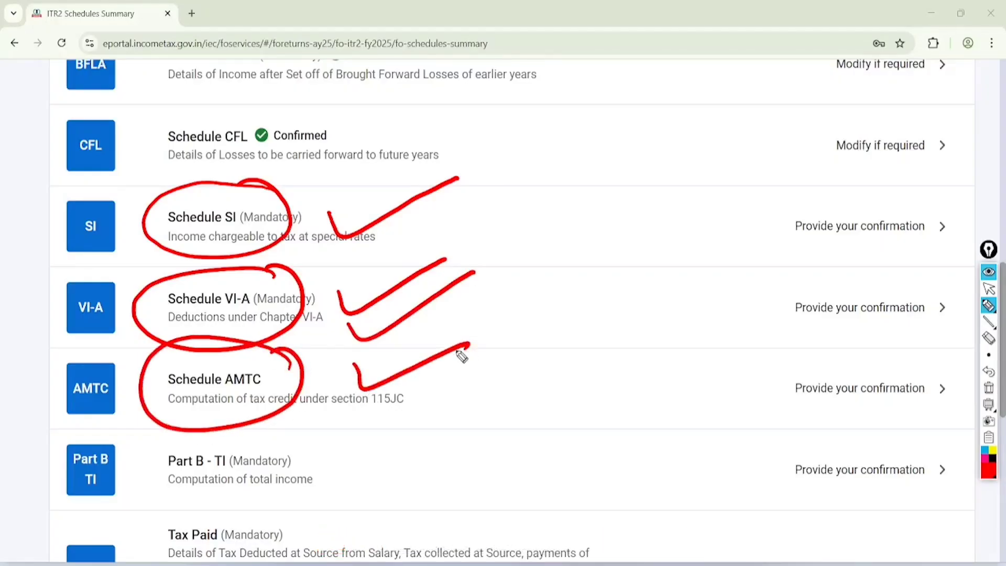
pyautogui.click(989, 288)
pyautogui.click(988, 387)
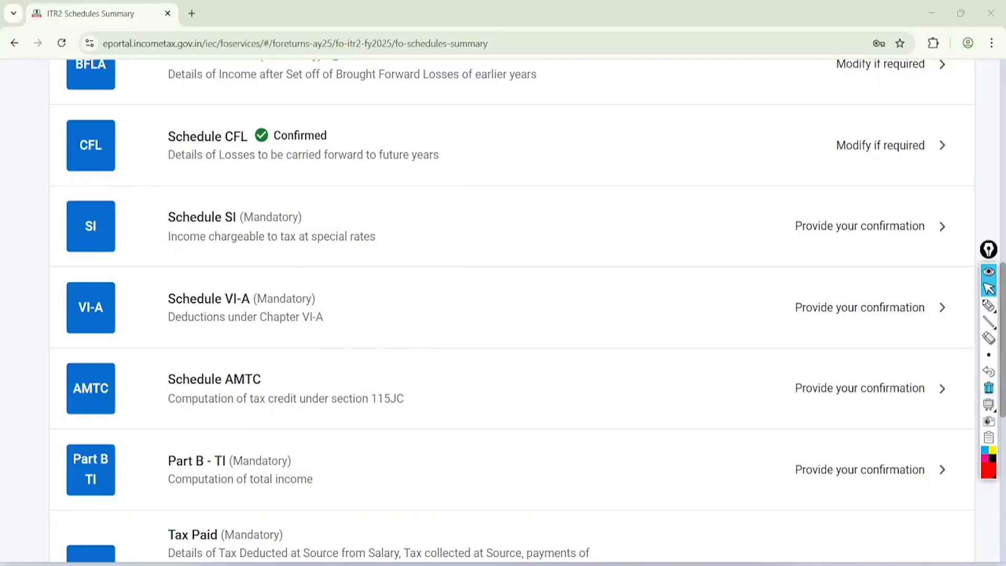
# Open Part B - TI, circle the four income heads, write and circle PGBP beside them, and clear the marks
pyautogui.scroll(-4, 989, 404)
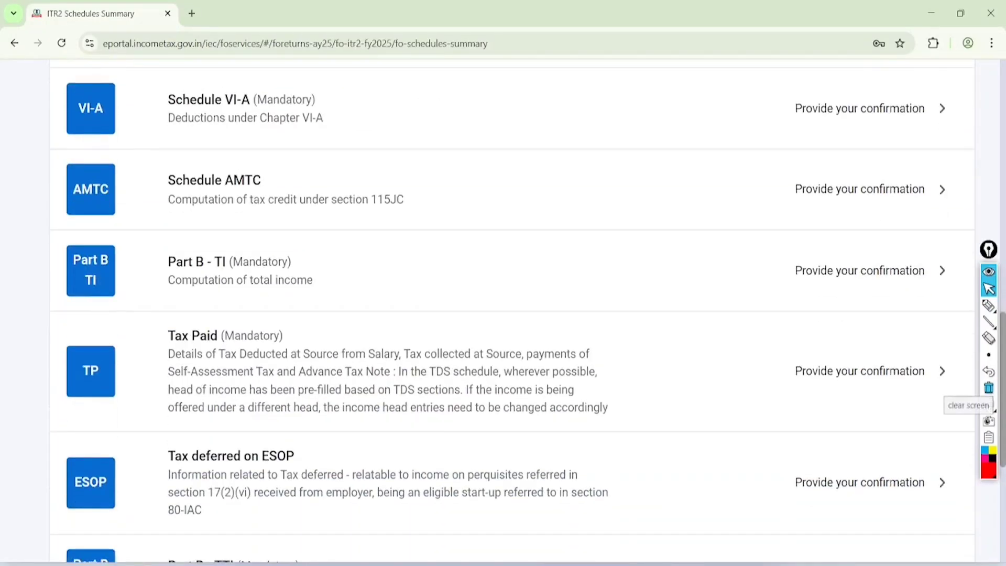
pyautogui.click(859, 270)
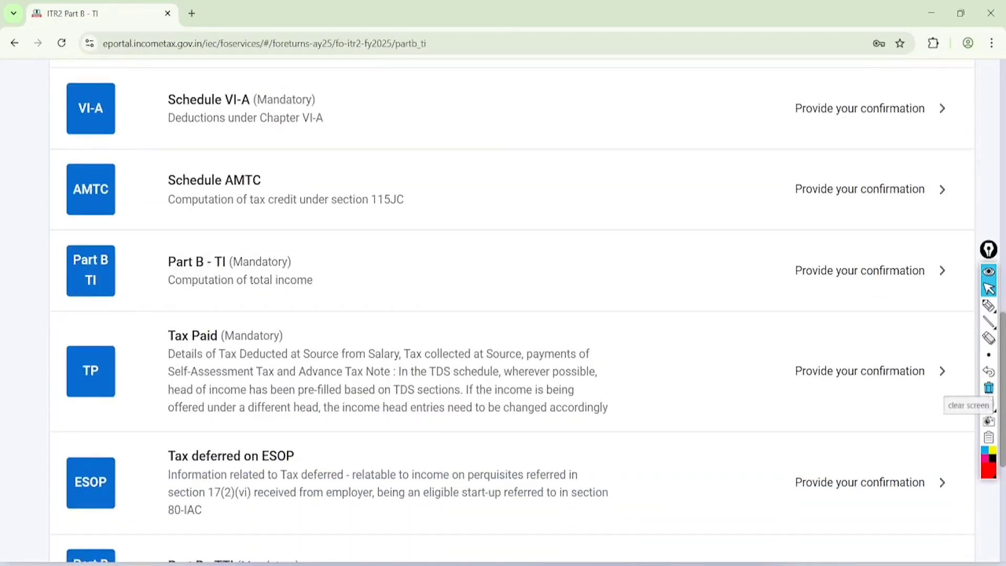
pyautogui.click(989, 306)
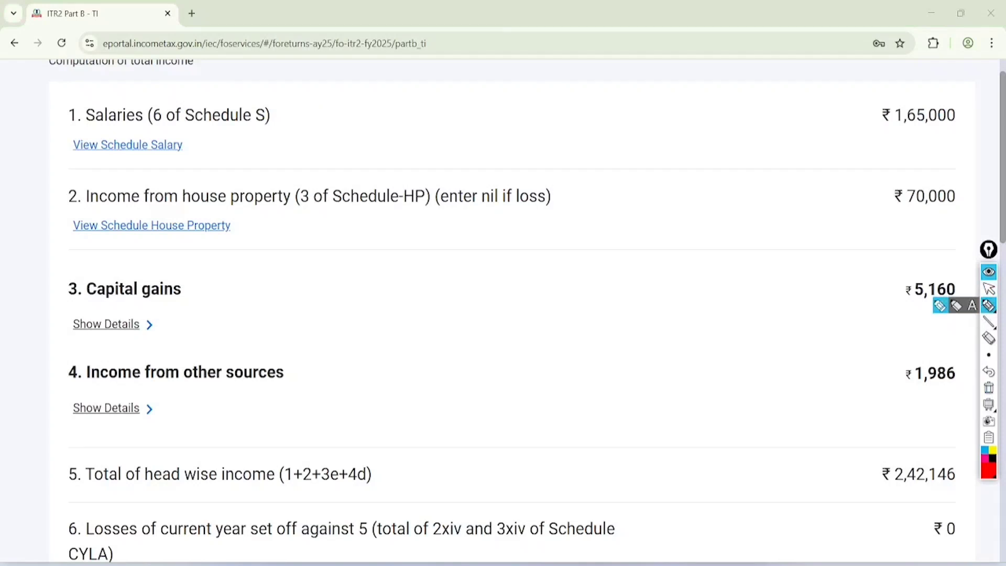
pyautogui.moveTo(138, 70)
pyautogui.mouseDown()
pyautogui.moveTo(131, 157)
pyautogui.moveTo(95, 86)
pyautogui.mouseUp()
pyautogui.moveTo(245, 145)
pyautogui.mouseDown()
pyautogui.moveTo(276, 157)
pyautogui.moveTo(184, 154)
pyautogui.mouseUp()
pyautogui.moveTo(151, 265); pyautogui.dragTo(108, 265)
pyautogui.moveTo(143, 336)
pyautogui.mouseDown()
pyautogui.moveTo(186, 414)
pyautogui.moveTo(135, 341)
pyautogui.mouseUp()
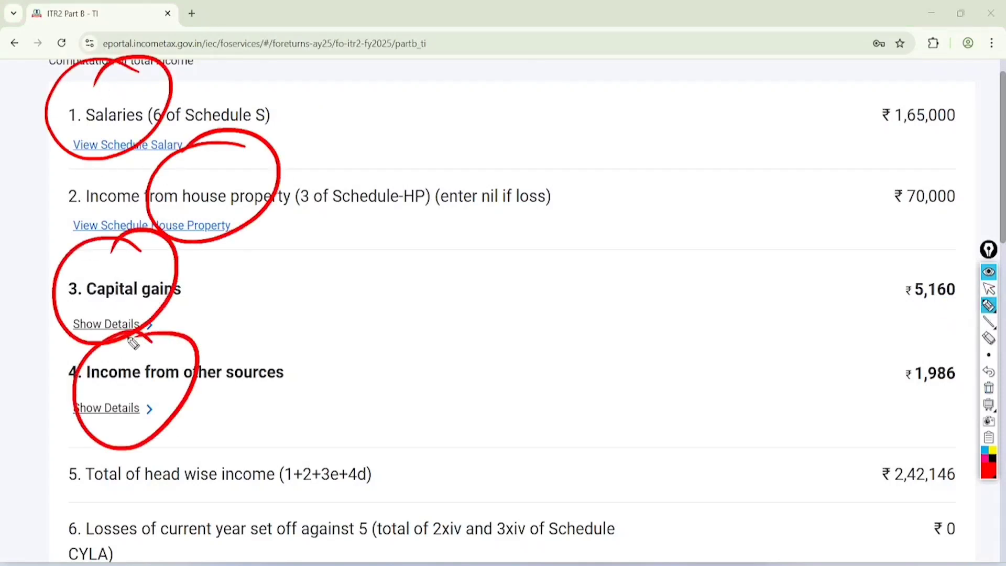
pyautogui.moveTo(425, 261)
pyautogui.mouseDown()
pyautogui.moveTo(460, 262)
pyautogui.moveTo(487, 243)
pyautogui.moveTo(507, 251)
pyautogui.moveTo(516, 209)
pyautogui.moveTo(537, 208)
pyautogui.mouseUp()
pyautogui.moveTo(563, 152)
pyautogui.mouseDown()
pyautogui.moveTo(463, 162)
pyautogui.moveTo(464, 185)
pyautogui.mouseUp()
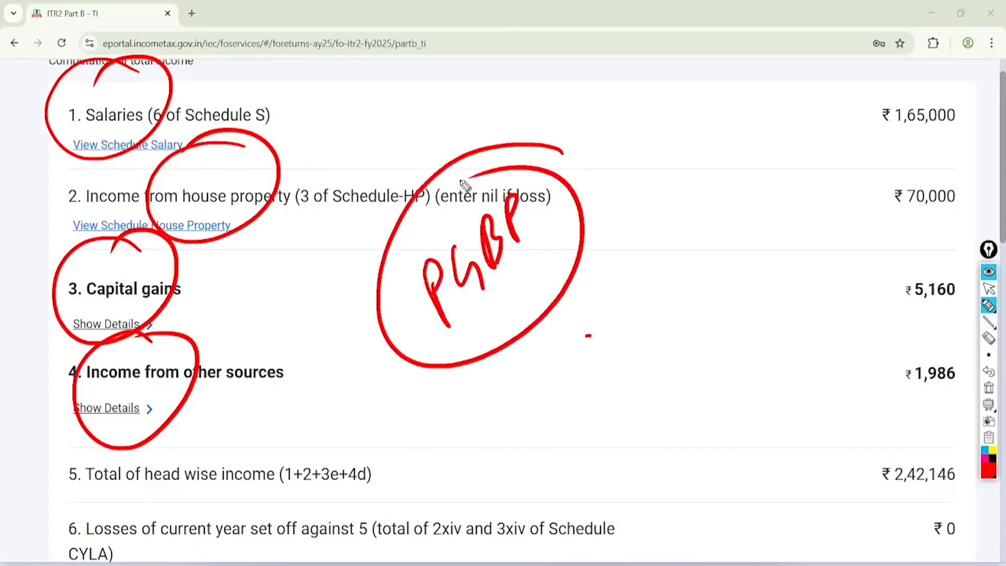
pyautogui.click(988, 289)
pyautogui.click(989, 387)
# Go through the total income computation down to item 17 and confirm Part B - TI
pyautogui.scroll(-10, 503, 315)
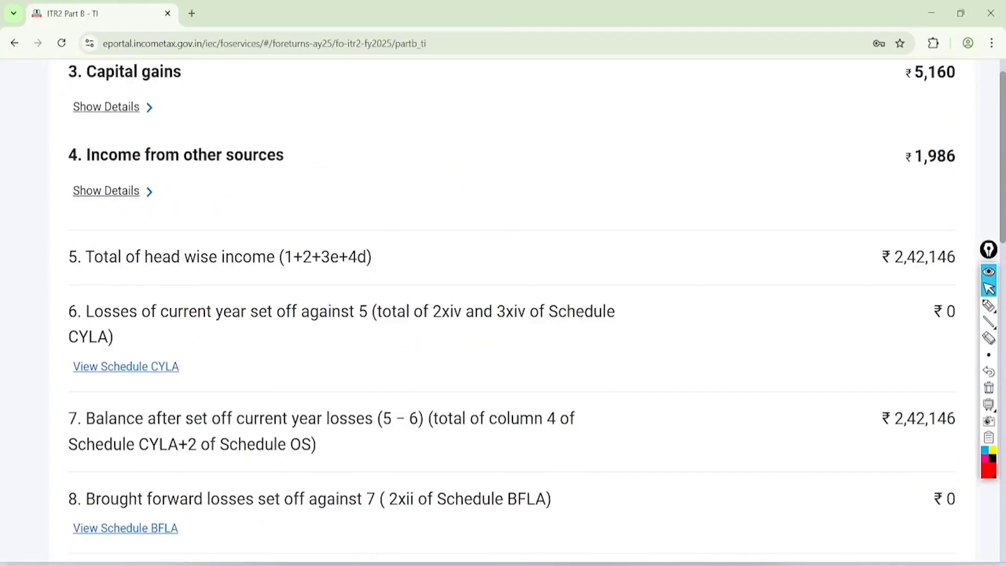
pyautogui.scroll(-10, 502, 315)
pyautogui.click(929, 391)
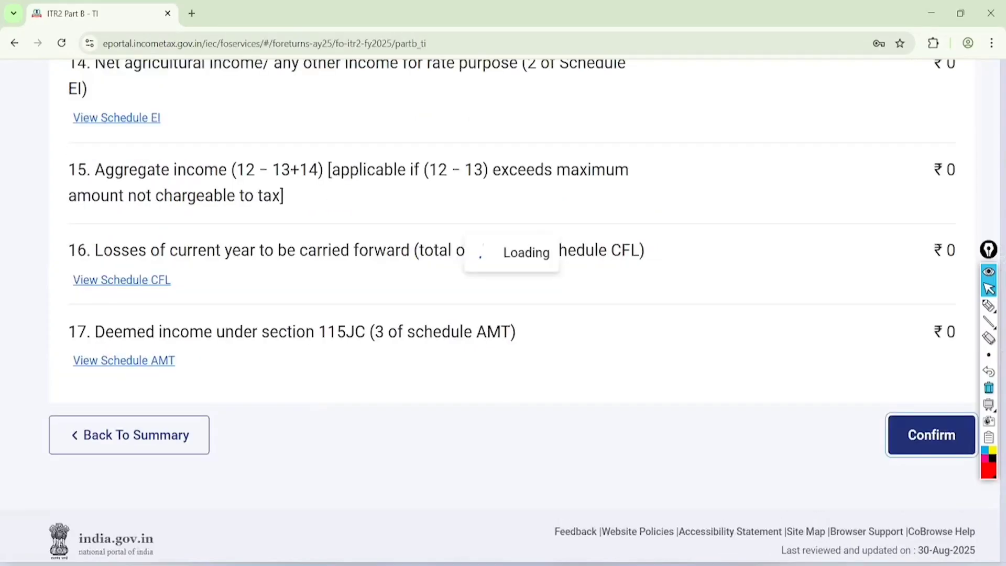
# Open the Tax Paid schedule from the schedule list and bring its TDS, TCS and tax payment sections into view
pyautogui.scroll(-4, 503, 314)
pyautogui.scroll(4, 503, 314)
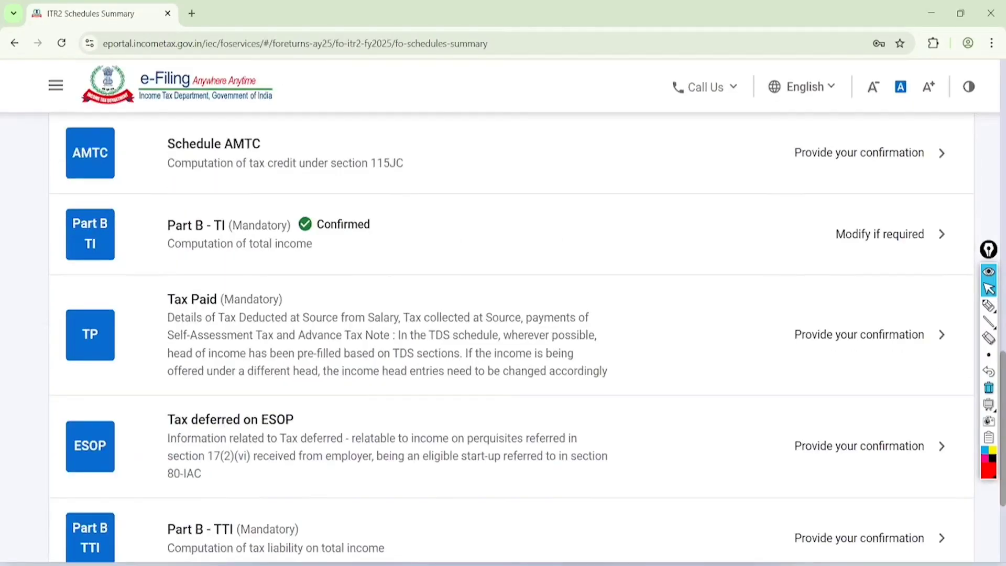
pyautogui.click(859, 330)
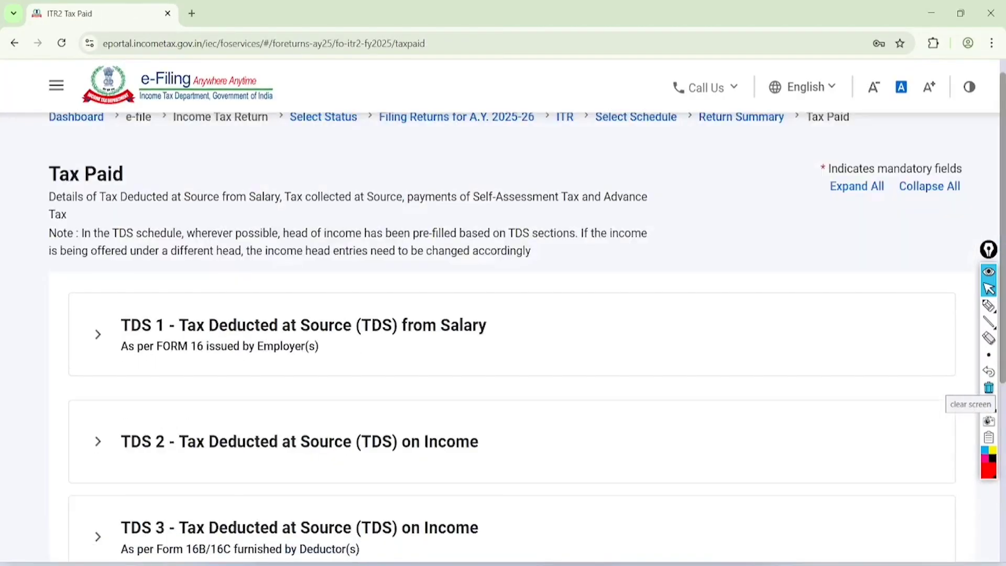
pyautogui.scroll(-4, 890, 367)
# Circle TDS 1, TDS 2, TCS, Advance Tax and Self Assessment Tax, underline Form 16B/16C under TDS 3, and clear the marks
pyautogui.click(989, 305)
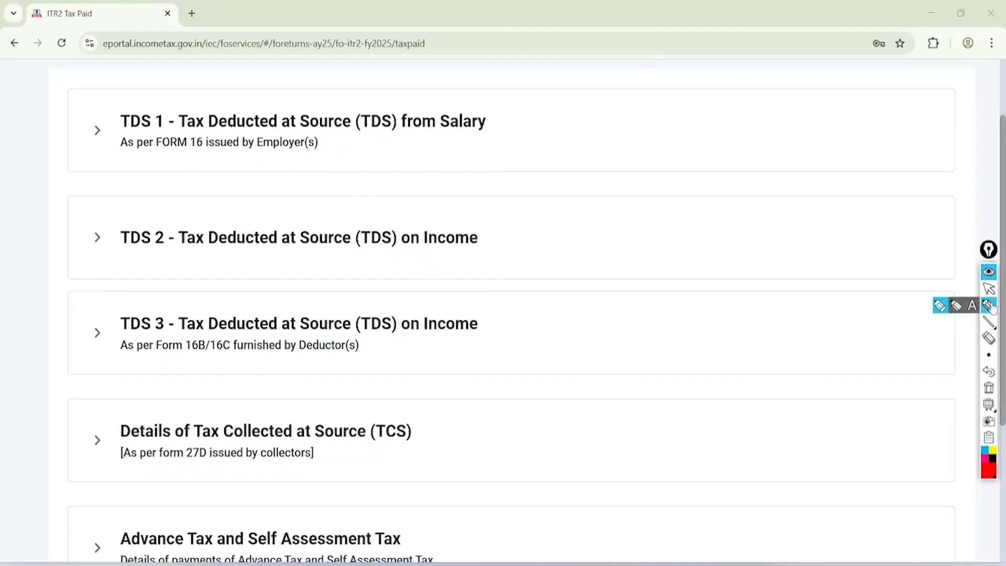
pyautogui.moveTo(151, 68)
pyautogui.mouseDown()
pyautogui.moveTo(96, 164)
pyautogui.moveTo(107, 94)
pyautogui.mouseUp()
pyautogui.moveTo(187, 194)
pyautogui.mouseDown()
pyautogui.moveTo(195, 313)
pyautogui.moveTo(126, 218)
pyautogui.mouseUp()
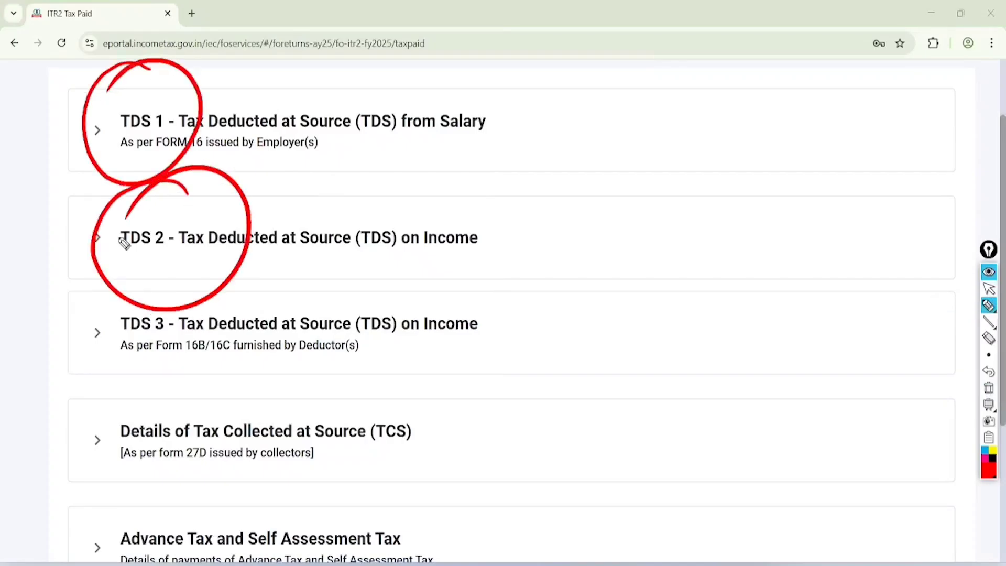
pyautogui.moveTo(177, 361); pyautogui.dragTo(254, 361)
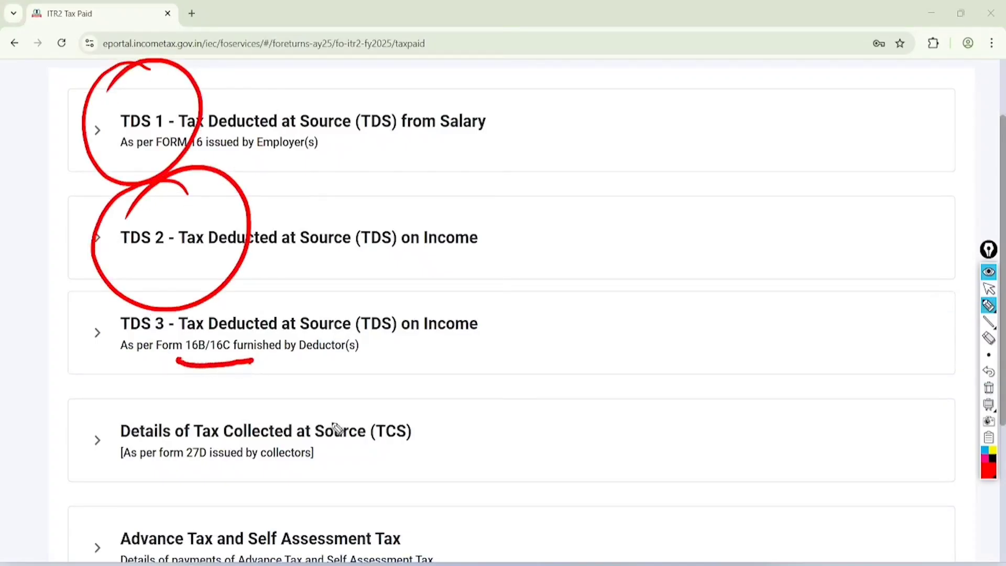
pyautogui.moveTo(422, 398)
pyautogui.mouseDown()
pyautogui.moveTo(417, 470)
pyautogui.moveTo(388, 394)
pyautogui.mouseUp()
pyautogui.moveTo(173, 477)
pyautogui.mouseDown()
pyautogui.moveTo(202, 541)
pyautogui.moveTo(112, 534)
pyautogui.mouseUp()
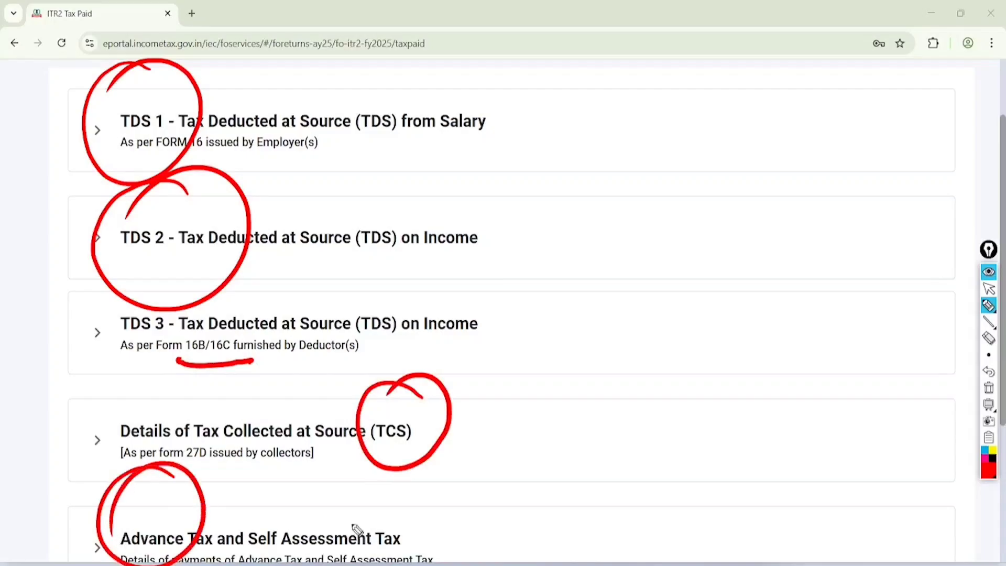
pyautogui.moveTo(367, 499)
pyautogui.mouseDown()
pyautogui.moveTo(390, 477)
pyautogui.moveTo(330, 488)
pyautogui.mouseUp()
pyautogui.click(988, 288)
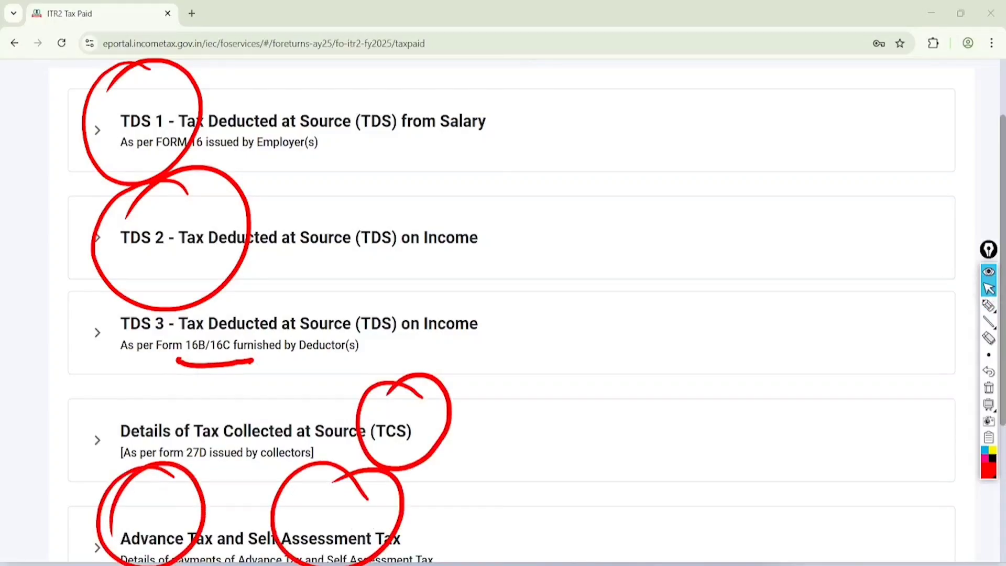
pyautogui.click(988, 388)
# Expand Advance Tax and Self Assessment Tax and open a new payment entry to view its challan fields
pyautogui.scroll(-4, 503, 310)
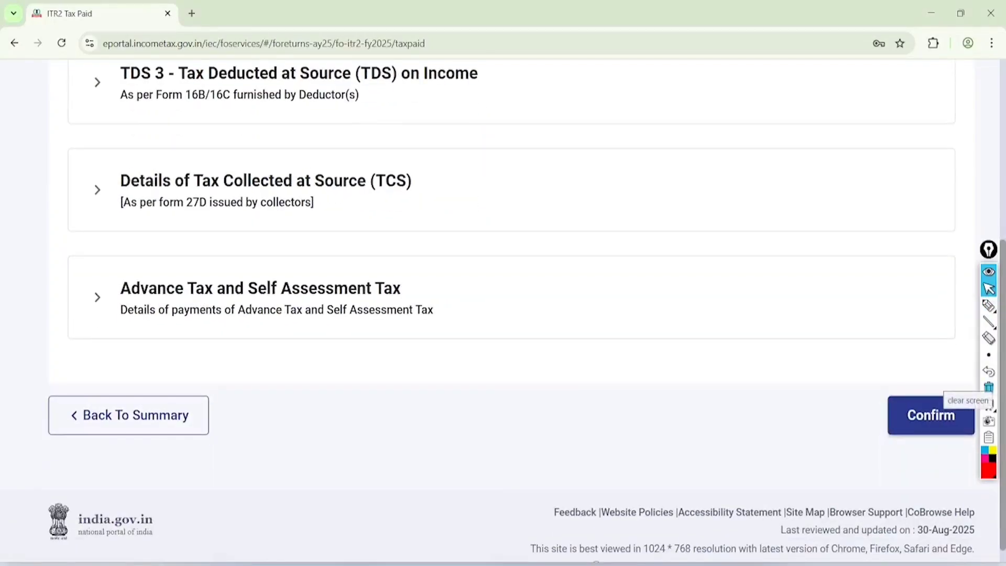
pyautogui.click(97, 297)
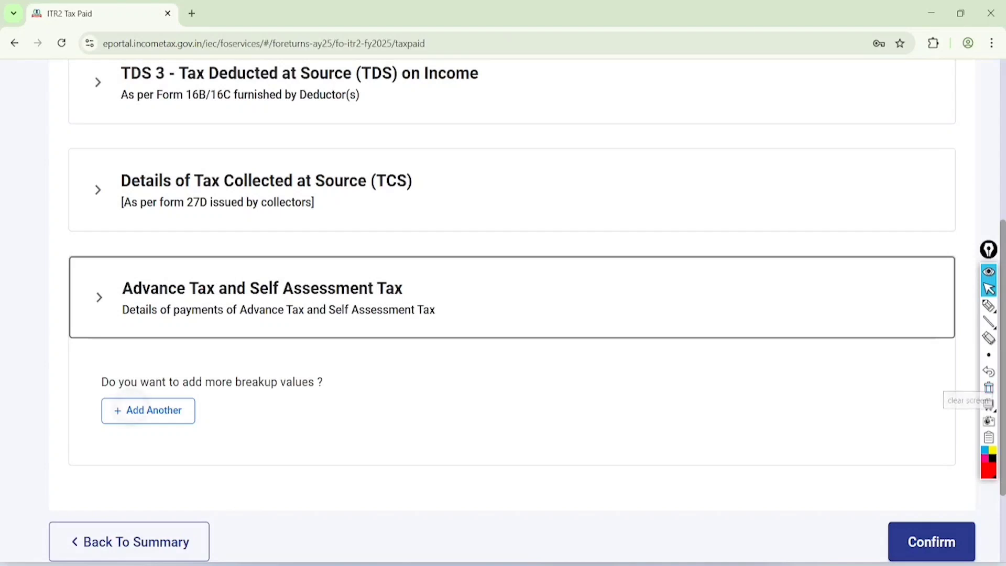
pyautogui.click(149, 411)
pyautogui.scroll(-2, 503, 310)
pyautogui.scroll(-1, 503, 310)
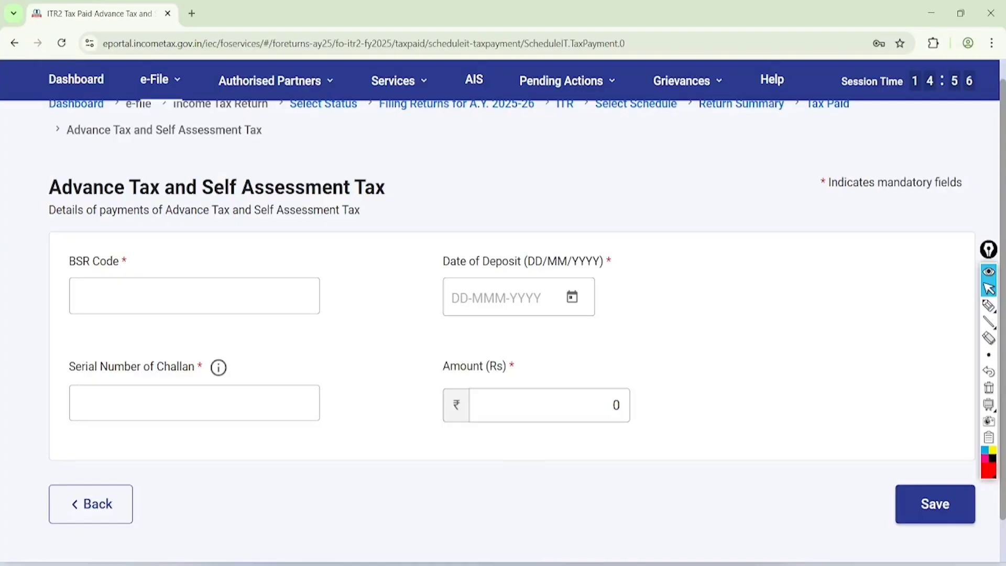
# Leave the blank tax payment entry without saving and confirm the Tax Paid schedule
pyautogui.click(91, 504)
pyautogui.scroll(-10, 502, 310)
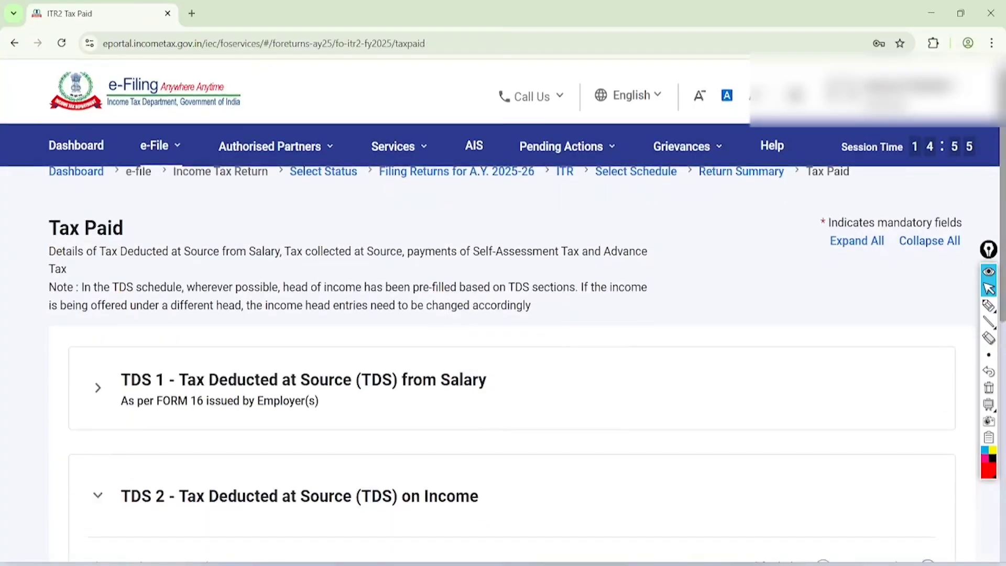
pyautogui.click(931, 390)
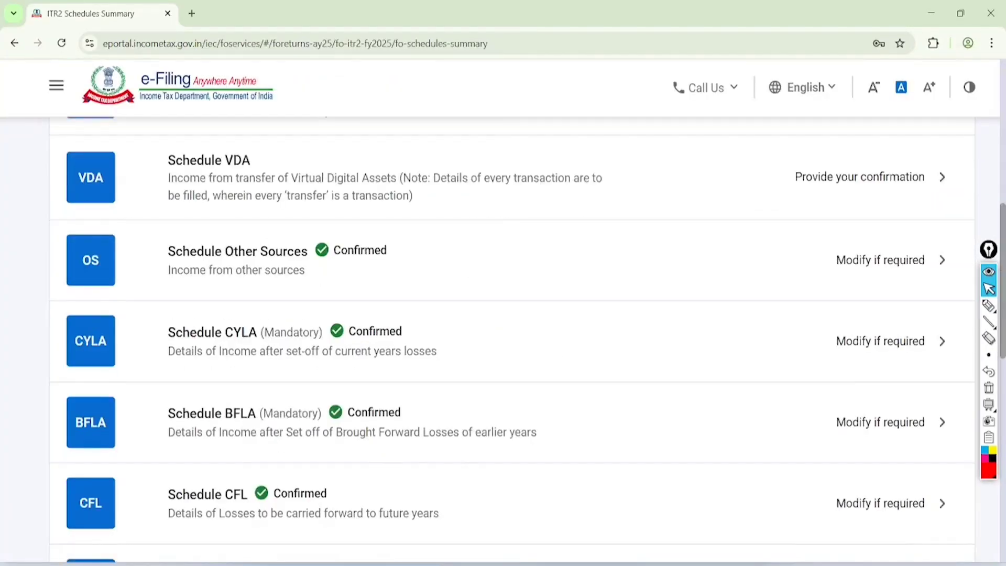
# Open the Part B - TTI schedule from the schedule list and bring its Amount Payable and Refund rows into view
pyautogui.scroll(-10, 503, 311)
pyautogui.scroll(3, 503, 310)
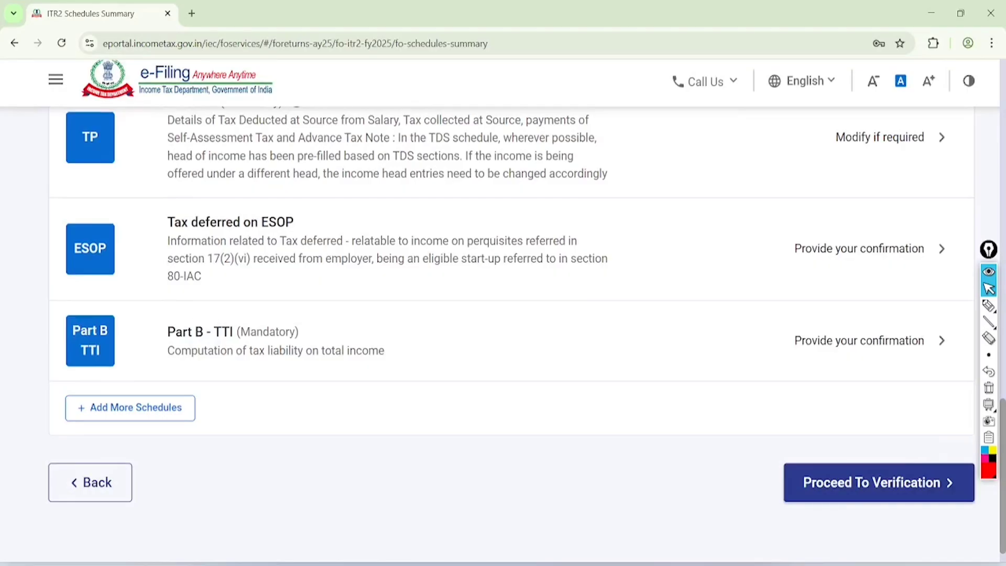
pyautogui.click(200, 332)
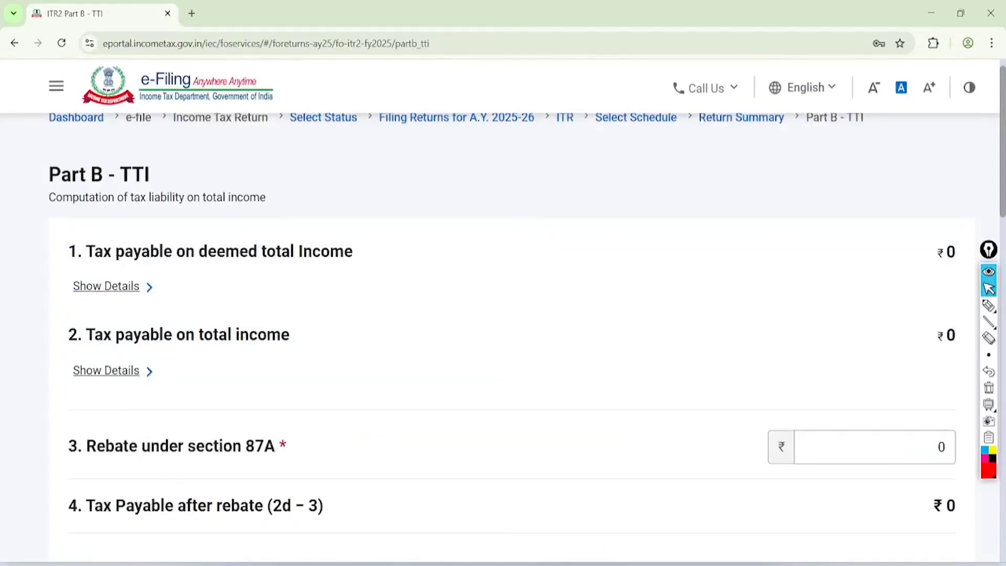
pyautogui.scroll(-20, 500, 302)
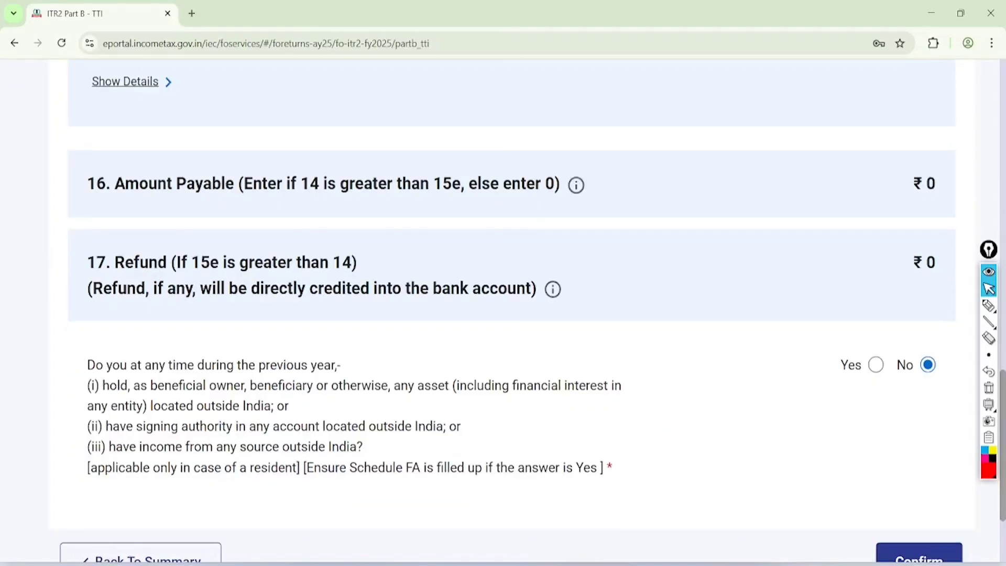
# Circle Amount Payable and its amount with a connecting arrow, underline Refund, draw an arrow to its amount, and clear the marks
pyautogui.click(989, 305)
pyautogui.moveTo(246, 118)
pyautogui.mouseDown()
pyautogui.moveTo(108, 118)
pyautogui.moveTo(258, 131)
pyautogui.moveTo(211, 132)
pyautogui.mouseUp()
pyautogui.moveTo(574, 186)
pyautogui.mouseDown()
pyautogui.moveTo(781, 176)
pyautogui.moveTo(850, 184)
pyautogui.moveTo(838, 184)
pyautogui.mouseUp()
pyautogui.moveTo(909, 135)
pyautogui.mouseDown()
pyautogui.moveTo(913, 152)
pyautogui.moveTo(911, 136)
pyautogui.mouseUp()
pyautogui.moveTo(95, 274); pyautogui.dragTo(193, 284)
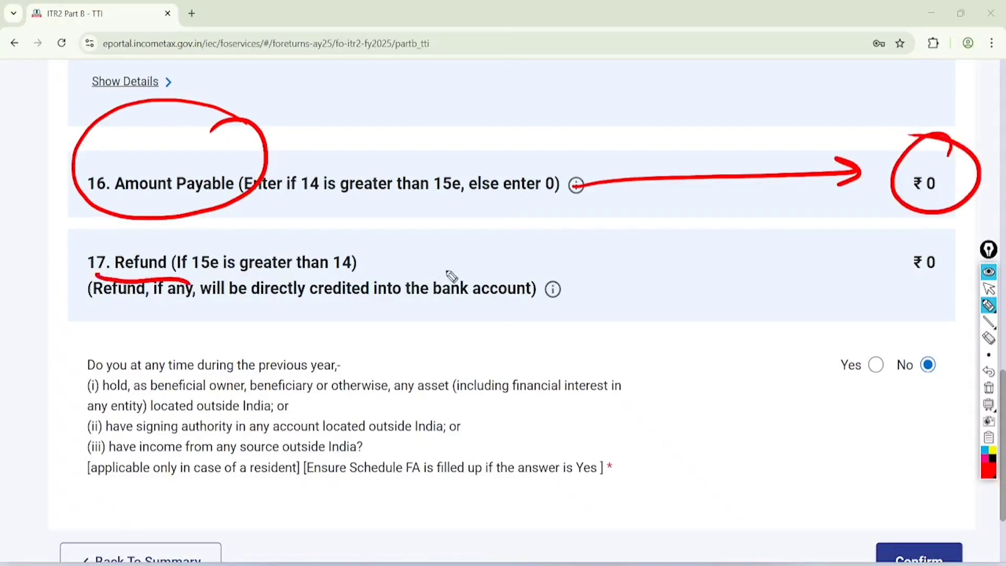
pyautogui.moveTo(445, 275)
pyautogui.mouseDown()
pyautogui.moveTo(859, 240)
pyautogui.moveTo(851, 261)
pyautogui.mouseUp()
pyautogui.click(988, 288)
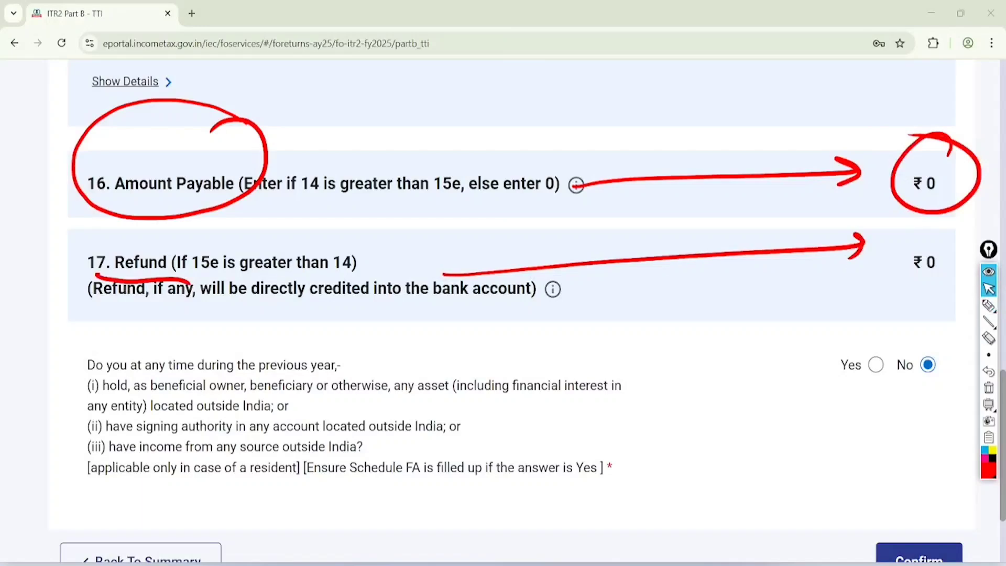
# Confirm the Part B - TTI schedule and proceed to verification of the return
pyautogui.scroll(-5, 524, 309)
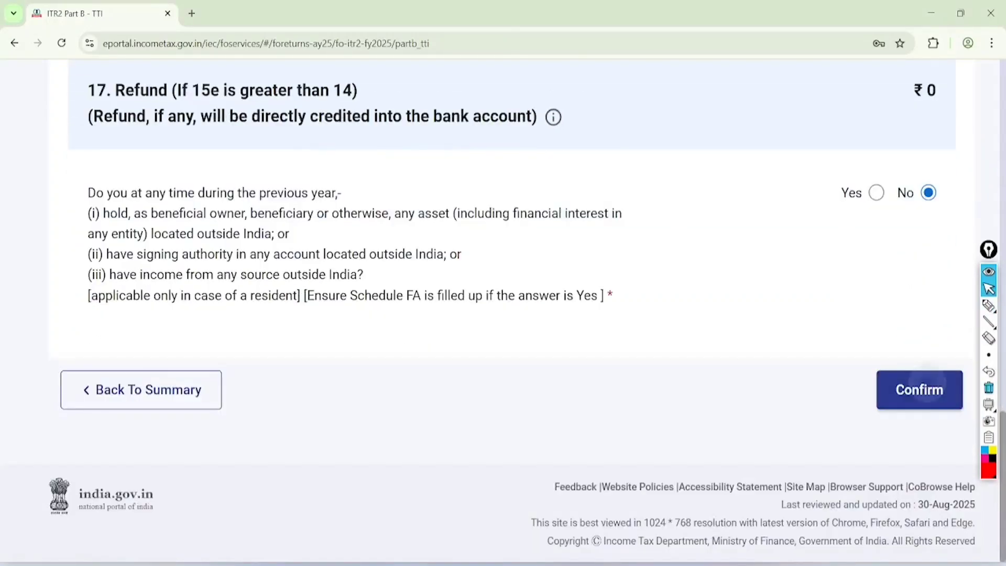
pyautogui.click(919, 388)
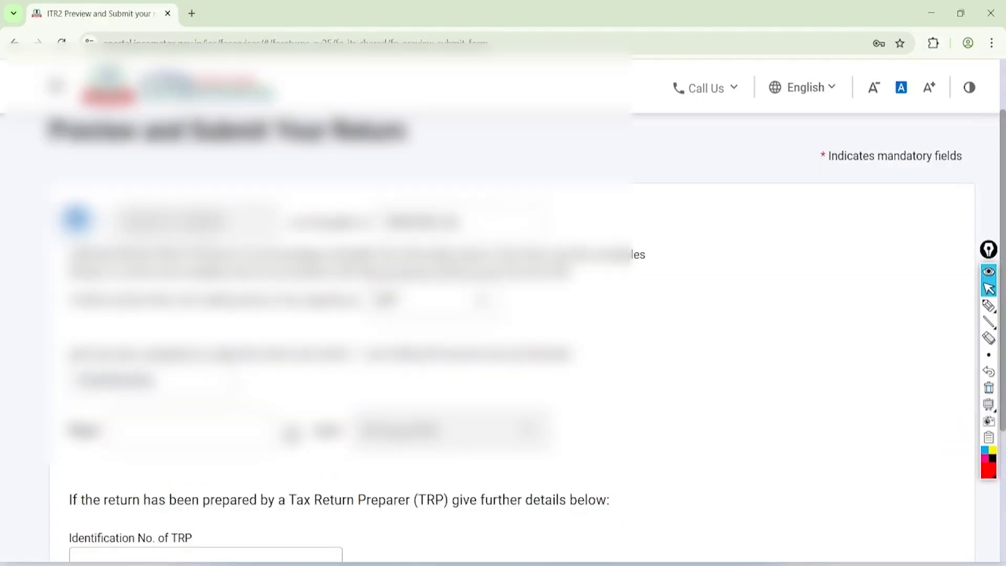
# Enter jaipur as the place in the declaration and proceed to validation of the return
pyautogui.scroll(-3, 503, 314)
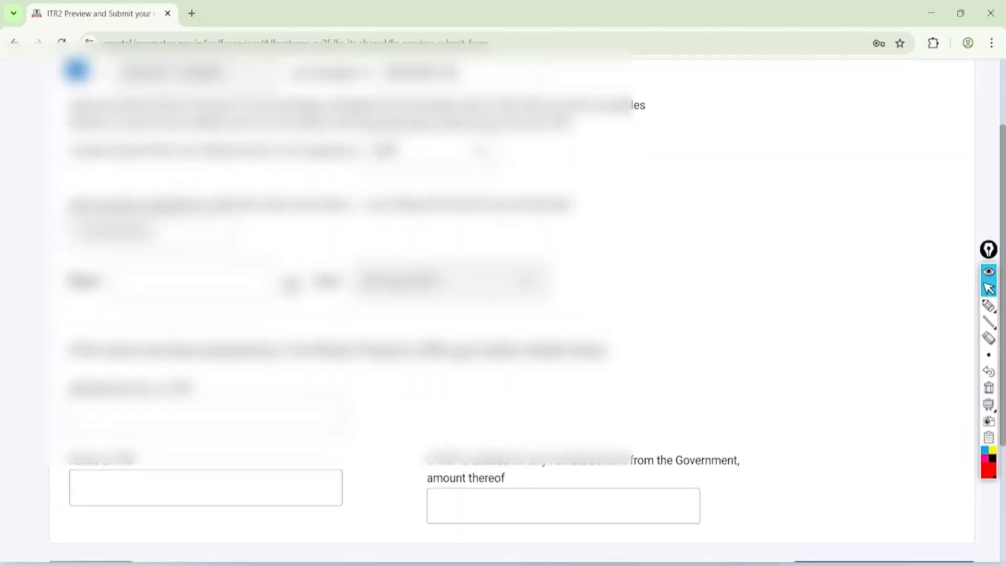
pyautogui.click(191, 281)
pyautogui.click(197, 312)
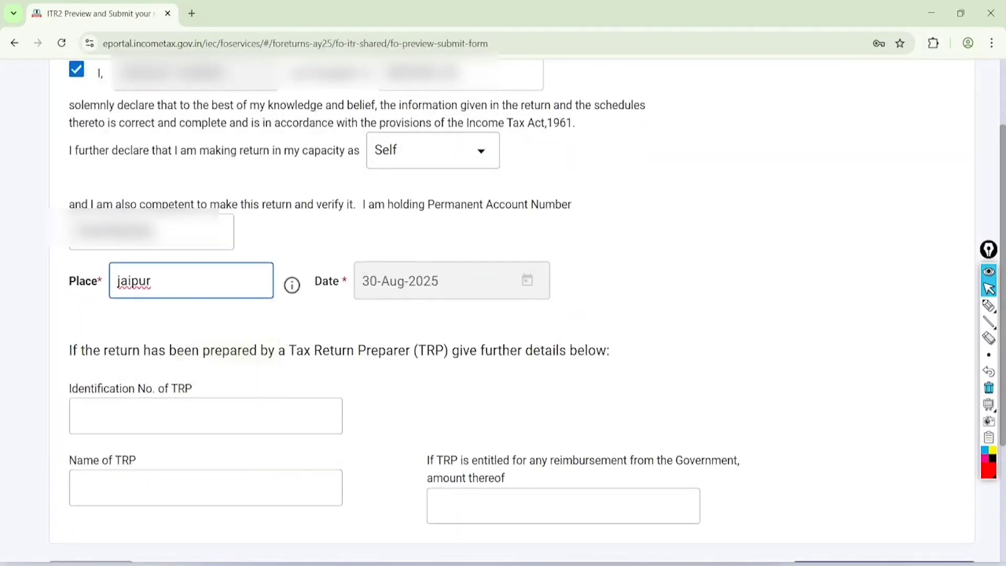
pyautogui.scroll(-4, 503, 314)
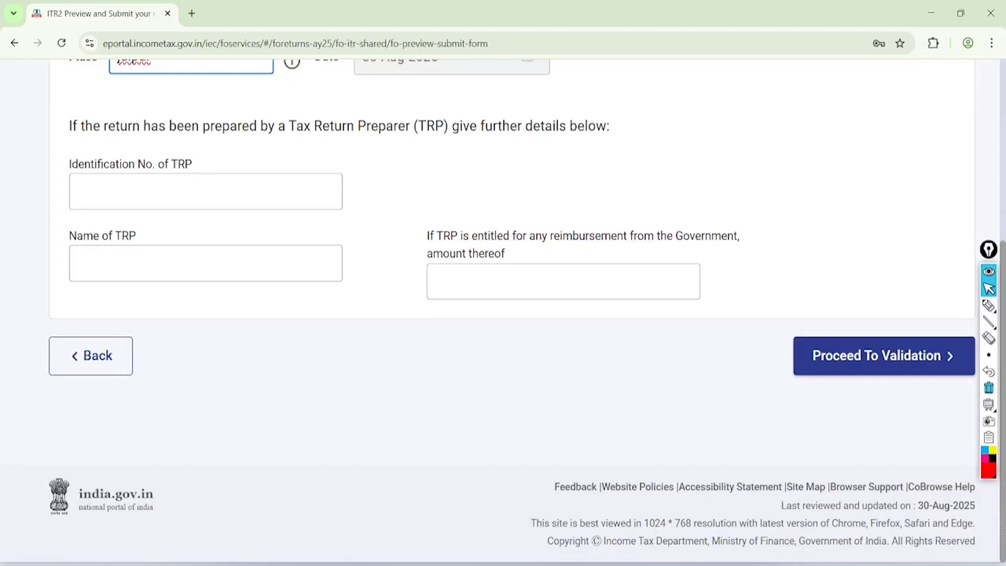
pyautogui.click(888, 355)
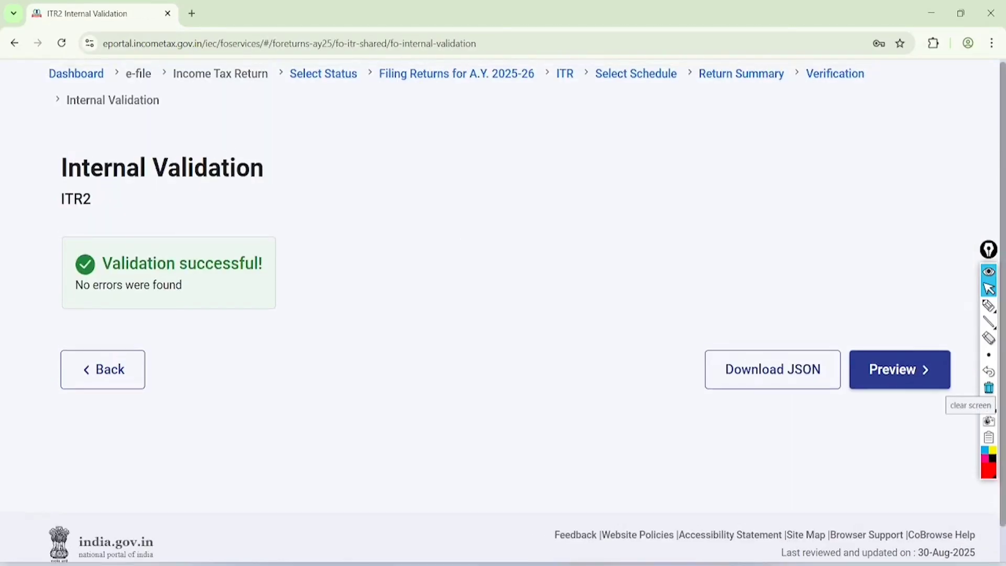
# Draw five freehand lines beside the internal validation result and put a tick mark in front of each
pyautogui.click(989, 306)
pyautogui.moveTo(442, 250); pyautogui.dragTo(598, 222)
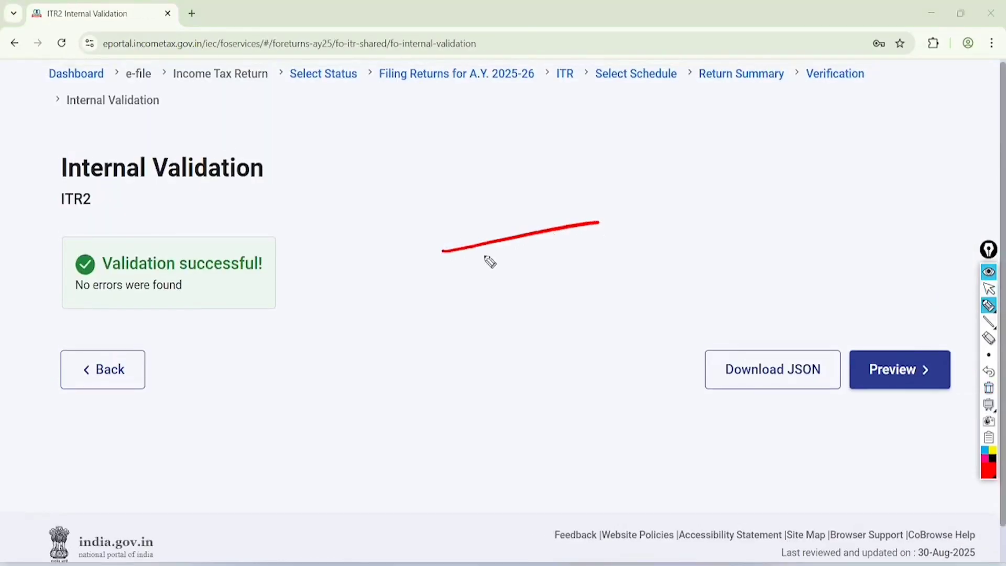
pyautogui.moveTo(438, 278); pyautogui.dragTo(611, 244)
pyautogui.moveTo(443, 312); pyautogui.dragTo(617, 266)
pyautogui.moveTo(451, 342); pyautogui.dragTo(622, 293)
pyautogui.moveTo(446, 386); pyautogui.dragTo(585, 336)
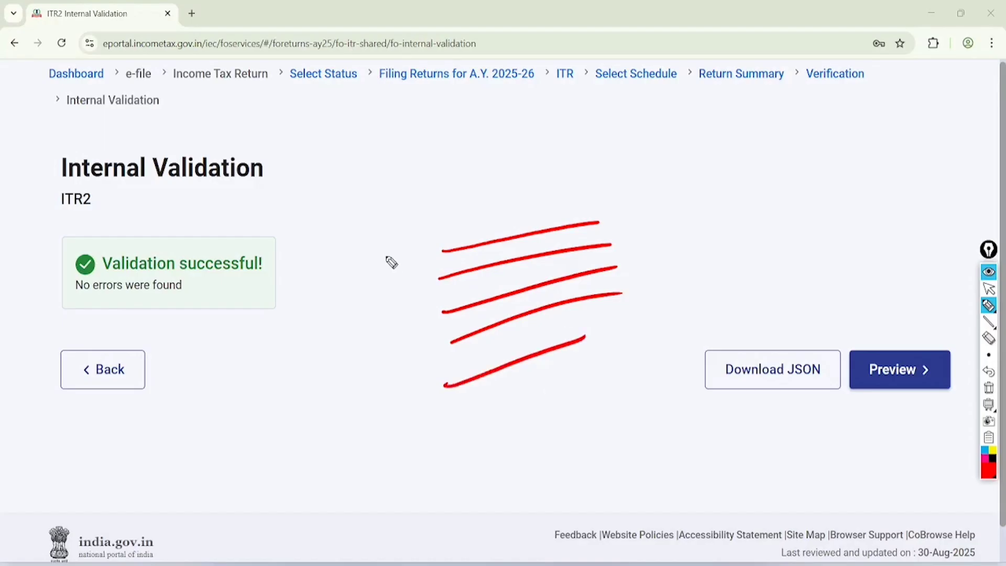
pyautogui.moveTo(376, 252); pyautogui.dragTo(464, 214)
pyautogui.moveTo(381, 288); pyautogui.dragTo(464, 252)
pyautogui.moveTo(396, 330); pyautogui.dragTo(468, 285)
pyautogui.moveTo(397, 356); pyautogui.dragTo(470, 315)
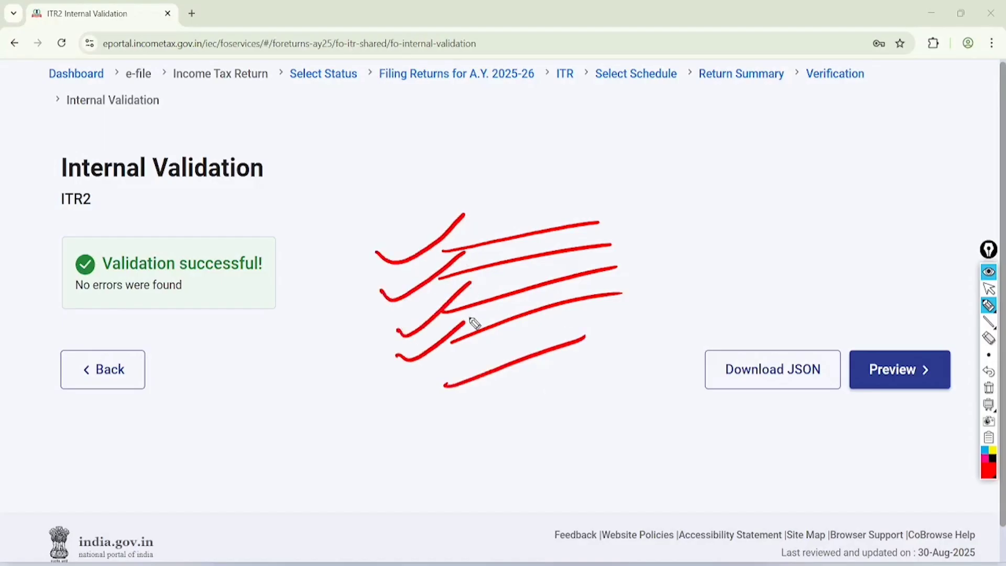
pyautogui.moveTo(407, 388); pyautogui.dragTo(453, 375)
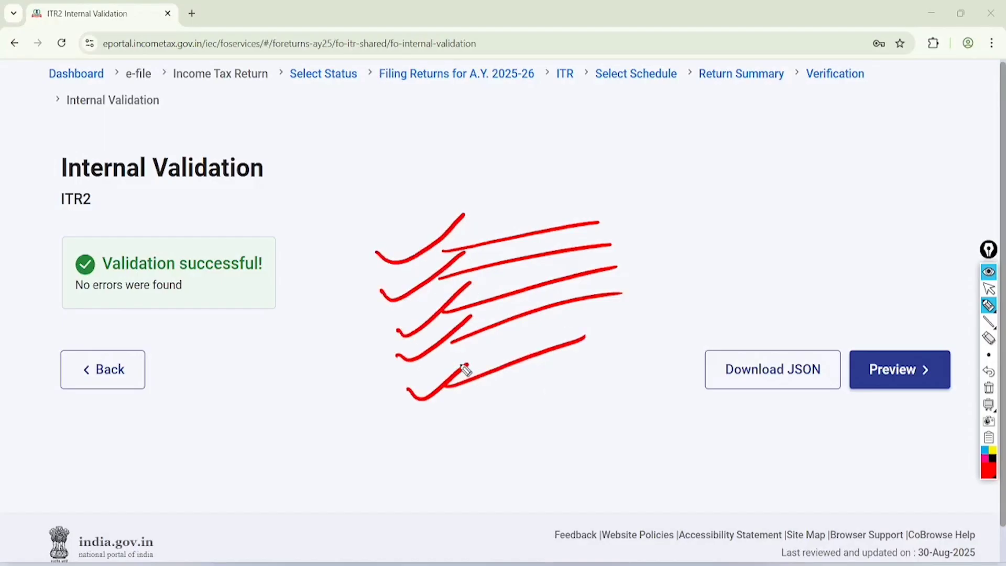
# Circle the Internal Validation heading and its result, and clear all marks from the screen
pyautogui.moveTo(230, 111)
pyautogui.mouseDown()
pyautogui.moveTo(34, 276)
pyautogui.moveTo(88, 137)
pyautogui.mouseUp()
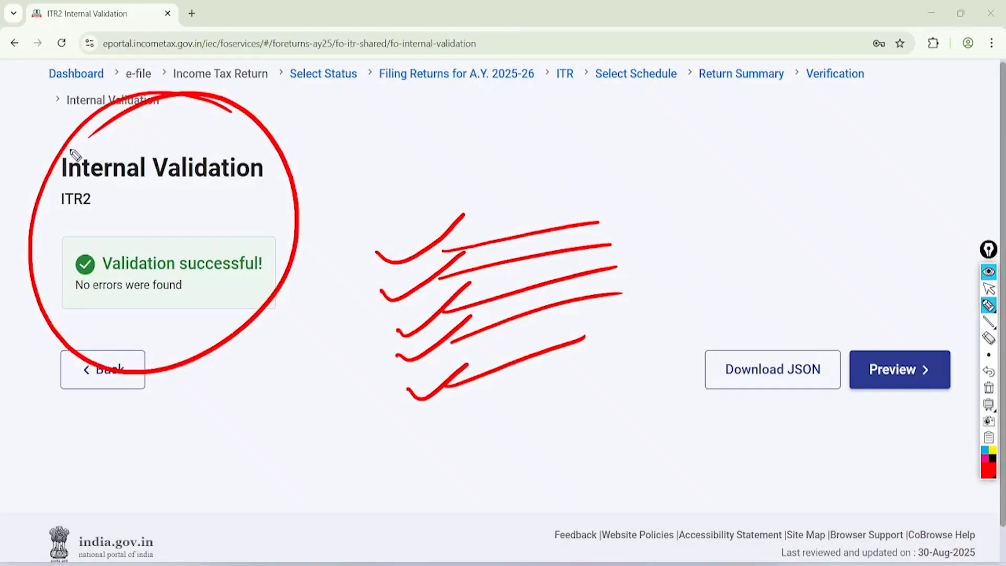
pyautogui.click(989, 288)
pyautogui.click(989, 388)
# Open the return preview, view its Schedule Salary section, and proceed to upload level validation
pyautogui.click(893, 369)
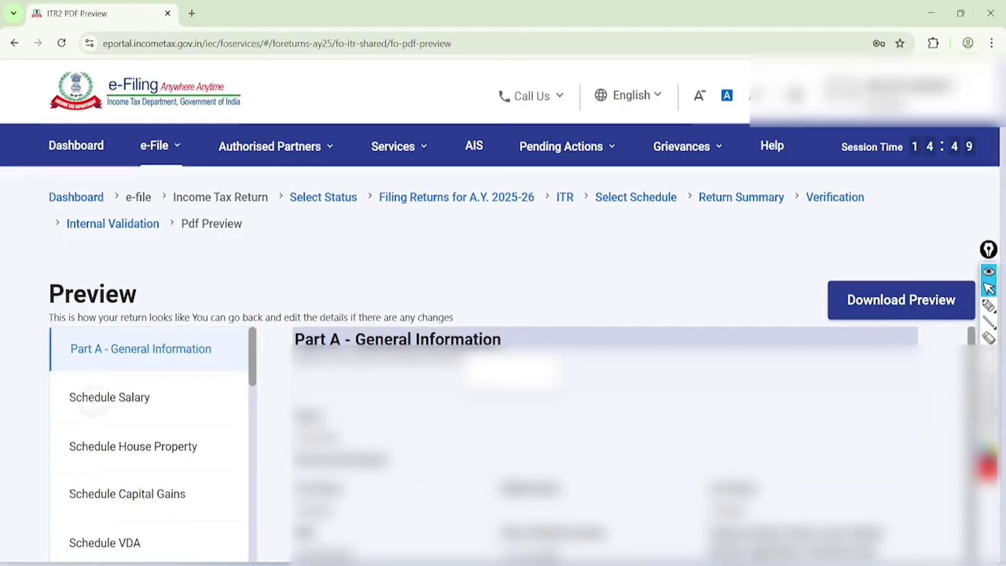
pyautogui.click(110, 399)
pyautogui.scroll(-10, 503, 309)
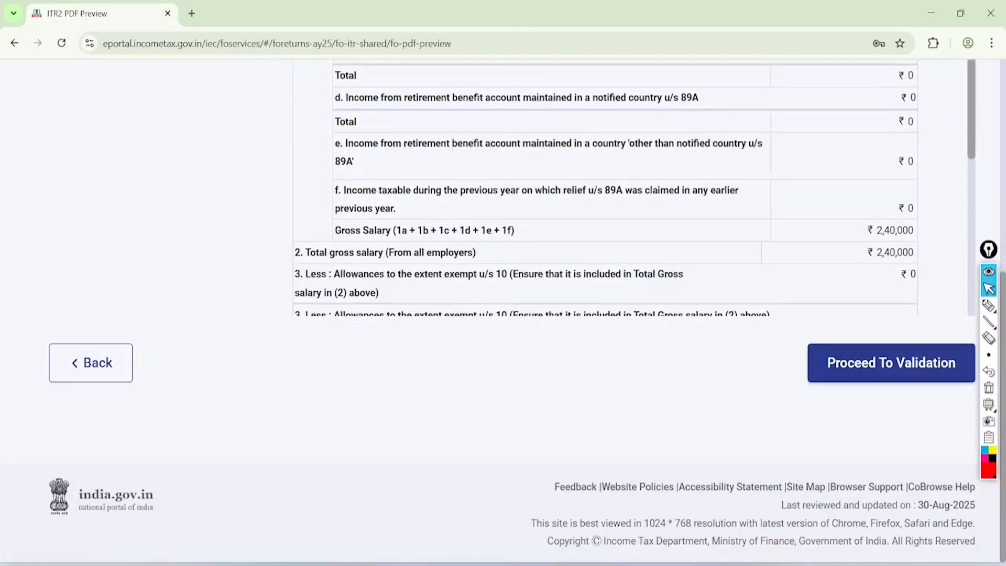
pyautogui.click(911, 363)
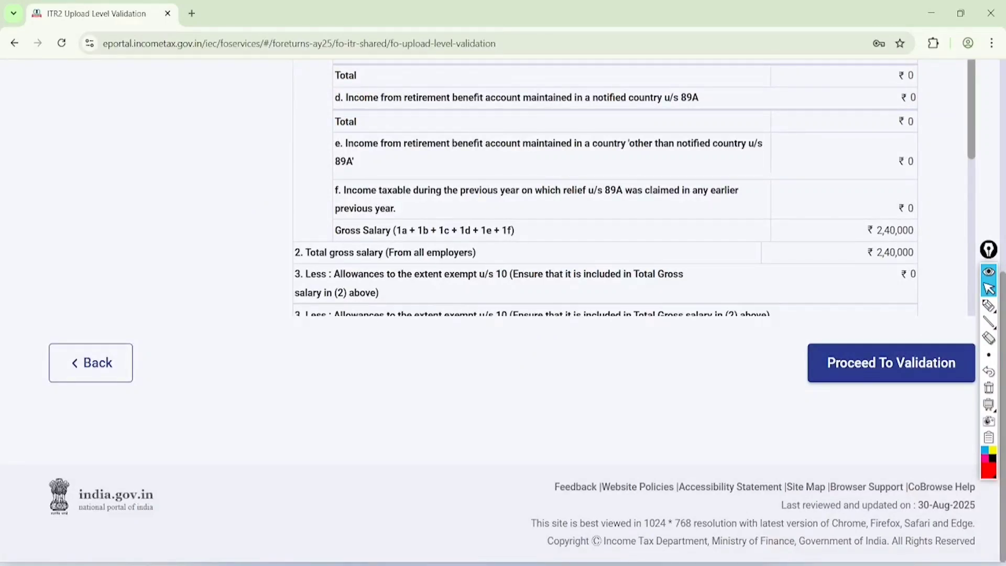
# Circle the Upload Level Validation heading and draw two freehand marks beside it
pyautogui.click(989, 305)
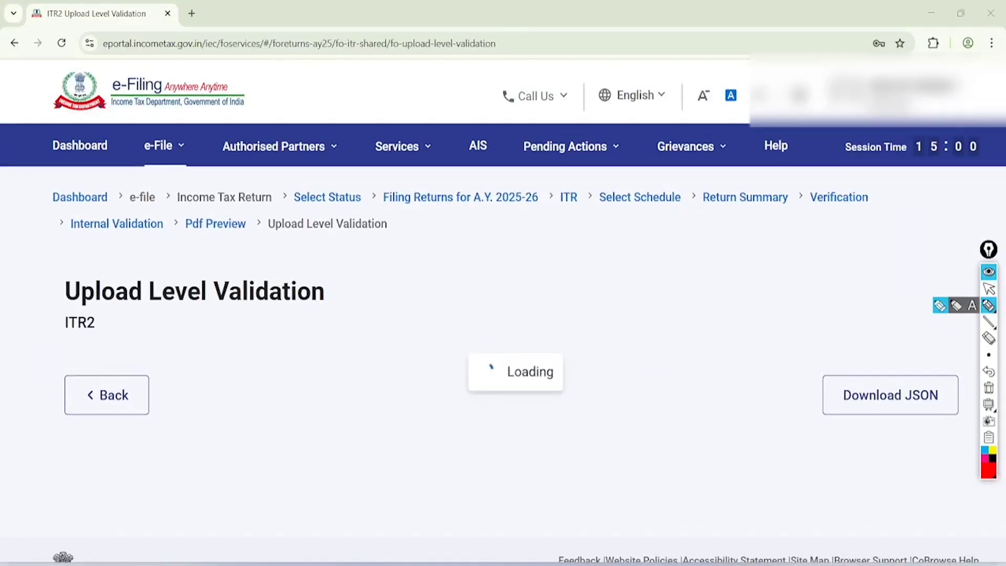
pyautogui.moveTo(244, 237)
pyautogui.mouseDown()
pyautogui.moveTo(40, 362)
pyautogui.moveTo(108, 230)
pyautogui.mouseUp()
pyautogui.moveTo(306, 309); pyautogui.dragTo(433, 244)
pyautogui.moveTo(305, 354); pyautogui.dragTo(444, 307)
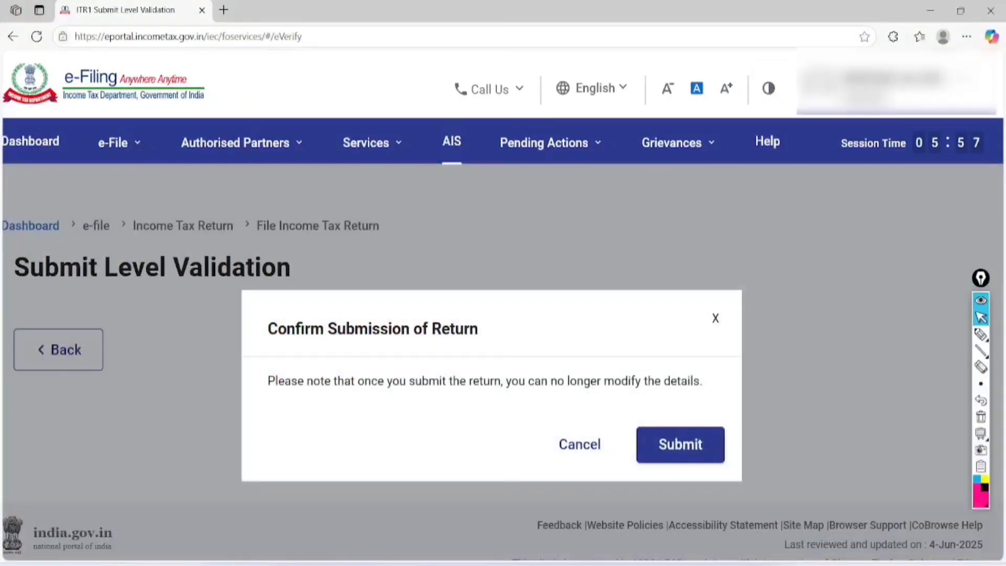
# Circle the Confirm Submission of Return title, the note about no further modification and the Submit option, and clear the marks
pyautogui.click(980, 334)
pyautogui.moveTo(497, 285)
pyautogui.mouseDown()
pyautogui.moveTo(466, 276)
pyautogui.moveTo(247, 341)
pyautogui.moveTo(512, 322)
pyautogui.moveTo(473, 288)
pyautogui.mouseUp()
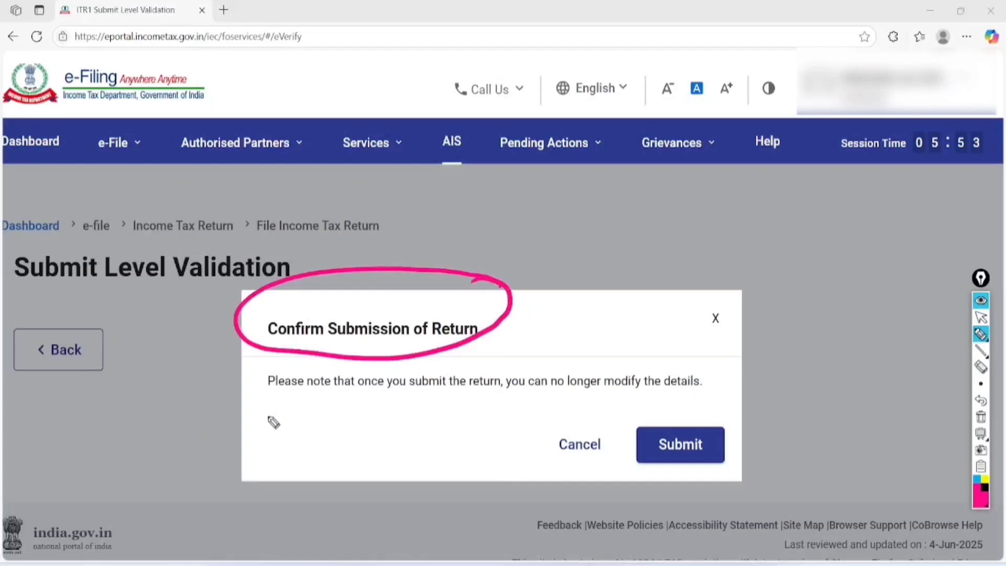
pyautogui.moveTo(245, 396)
pyautogui.mouseDown()
pyautogui.moveTo(326, 407)
pyautogui.moveTo(685, 404)
pyautogui.moveTo(568, 363)
pyautogui.moveTo(248, 383)
pyautogui.moveTo(250, 417)
pyautogui.mouseUp()
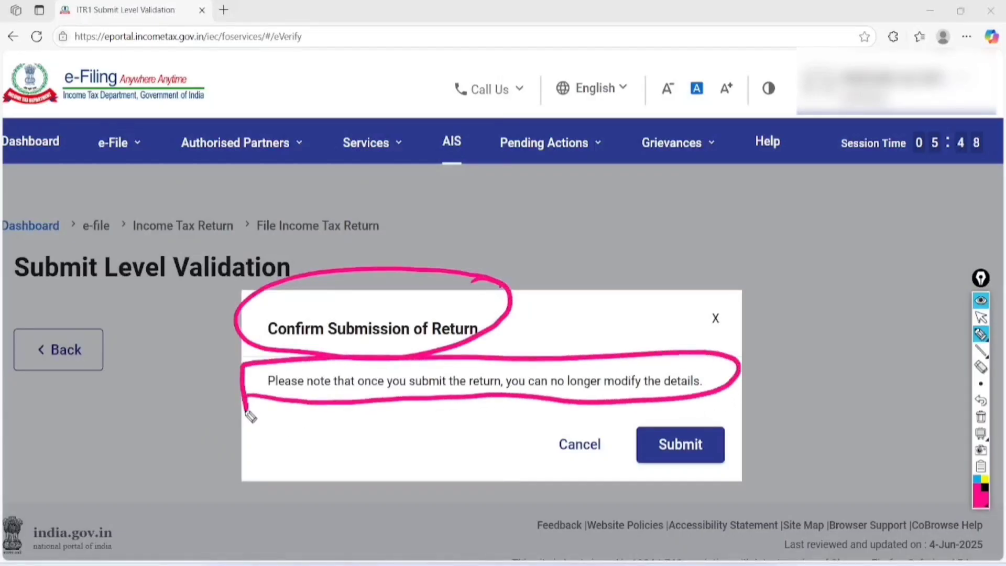
pyautogui.moveTo(732, 410)
pyautogui.mouseDown()
pyautogui.moveTo(743, 419)
pyautogui.moveTo(726, 401)
pyautogui.mouseUp()
pyautogui.click(981, 417)
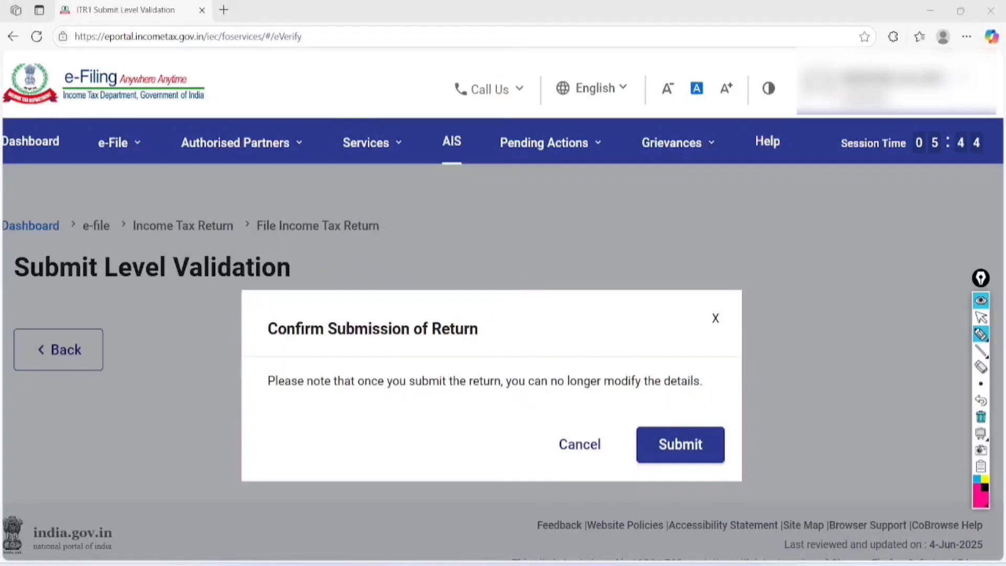
# Submit the return in the Confirm Submission of Return dialog
pyautogui.click(981, 317)
pyautogui.click(680, 444)
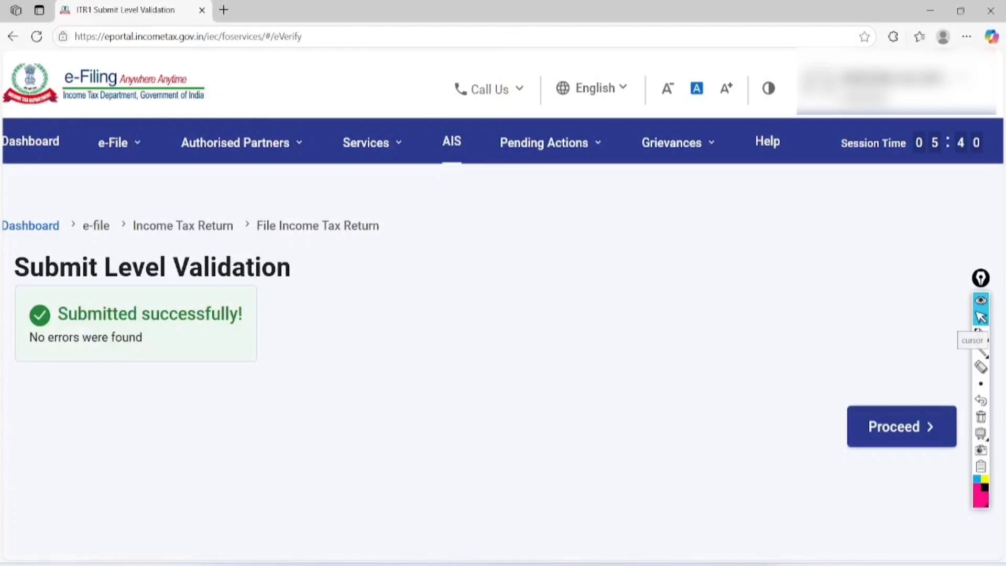
# Circle the Submit Level Validation result, clear the mark, and proceed to the filing confirmation page
pyautogui.click(981, 334)
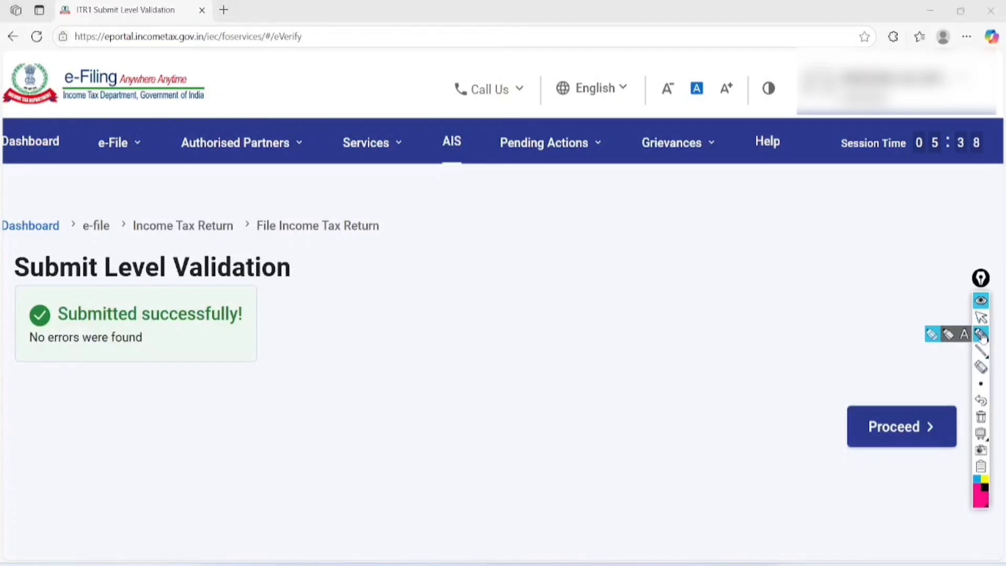
pyautogui.moveTo(251, 291)
pyautogui.mouseDown()
pyautogui.moveTo(210, 239)
pyautogui.moveTo(24, 382)
pyautogui.moveTo(237, 244)
pyautogui.moveTo(137, 271)
pyautogui.mouseUp()
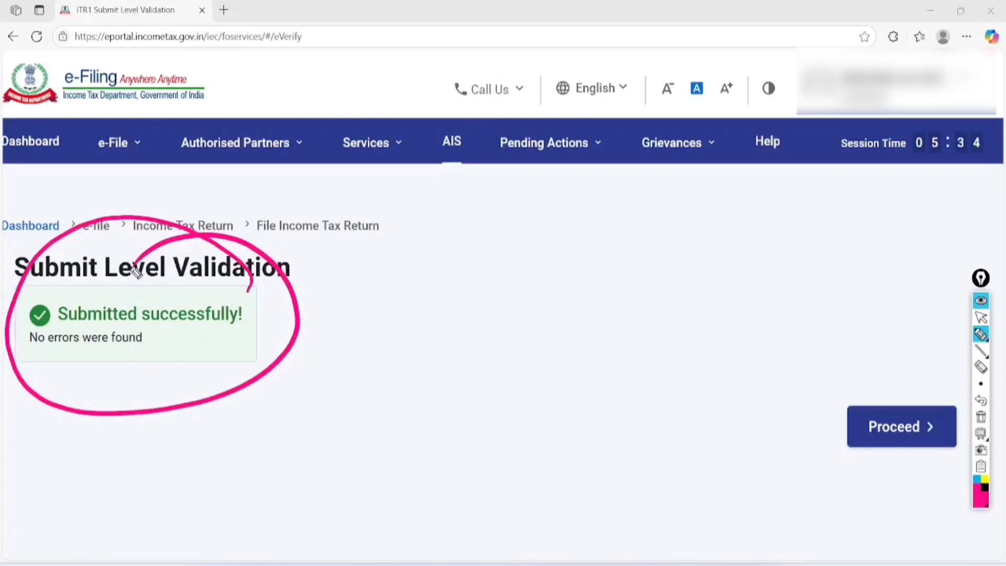
pyautogui.click(980, 417)
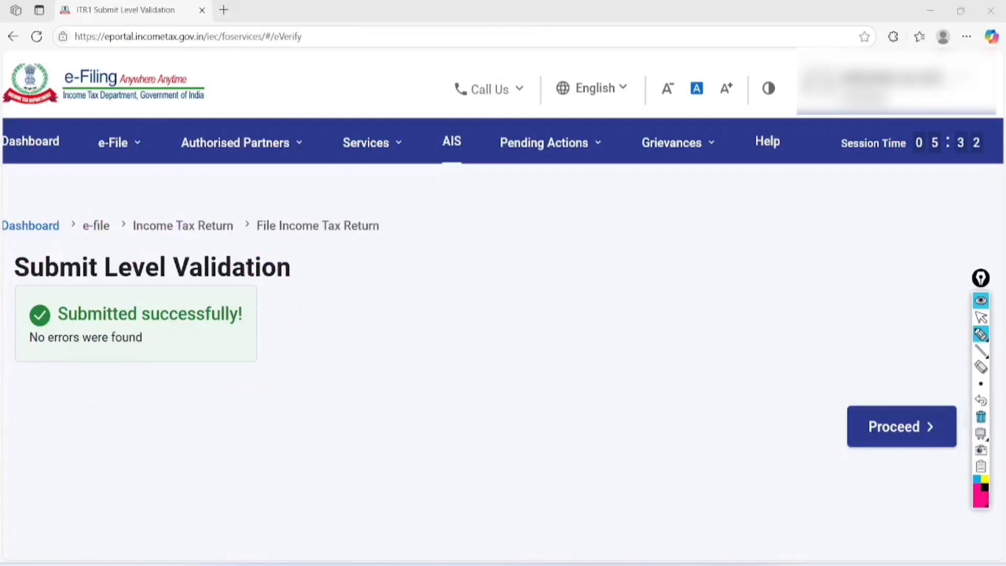
pyautogui.click(981, 317)
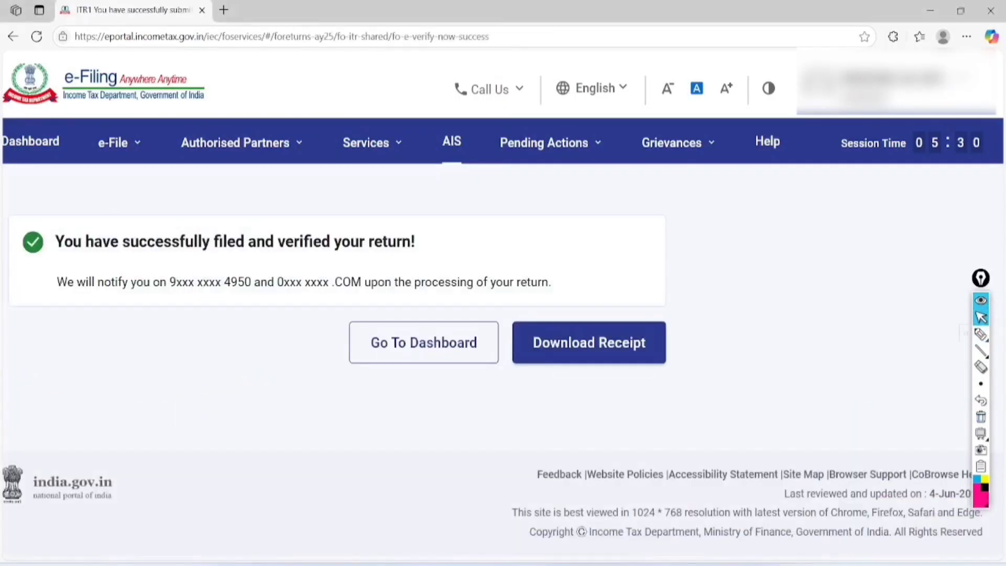
# Circle the words filed and verified and the two notification contacts in the success message, and double-underline the phrase about processing of the return
pyautogui.click(980, 334)
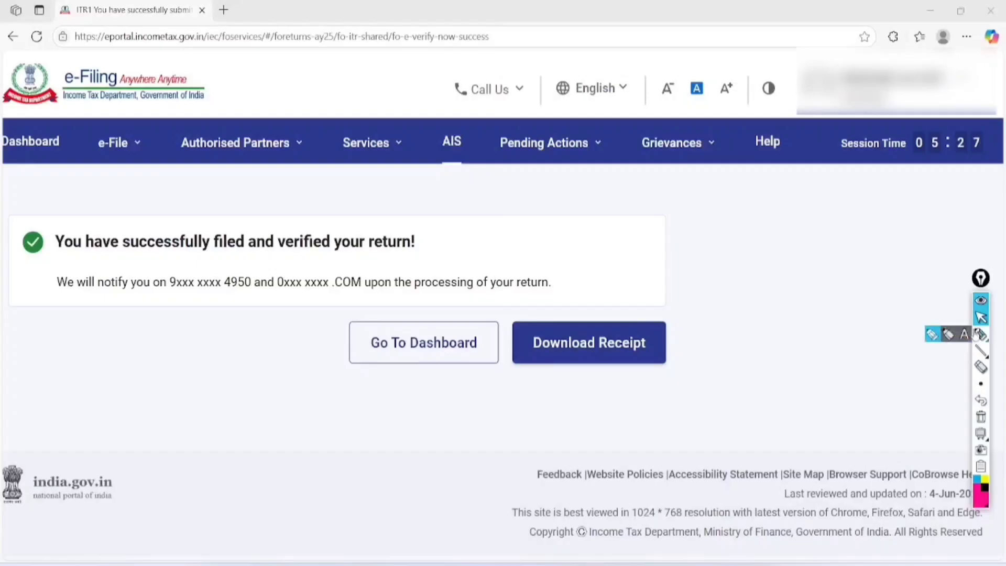
pyautogui.hscroll(-1, 503, 301)
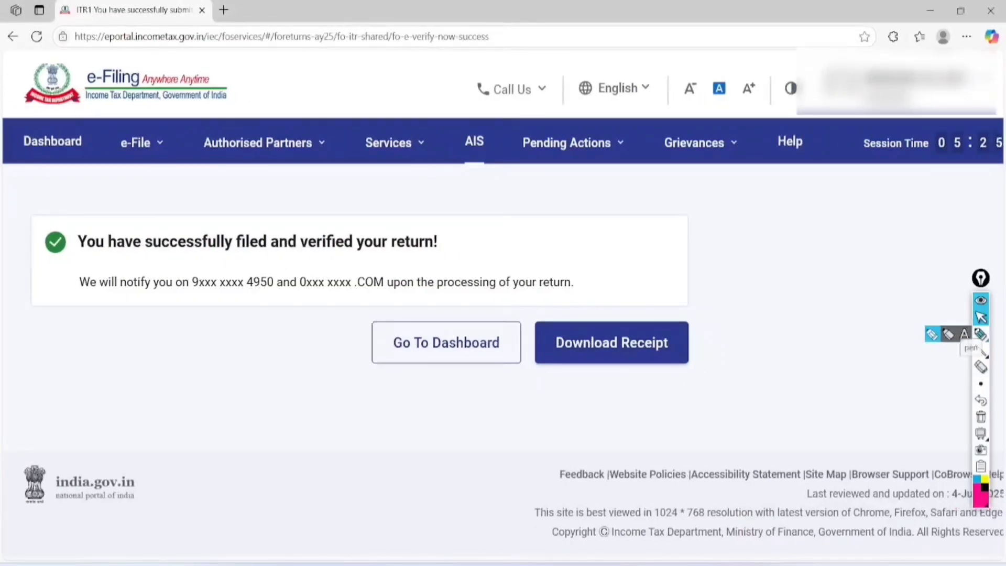
pyautogui.click(981, 335)
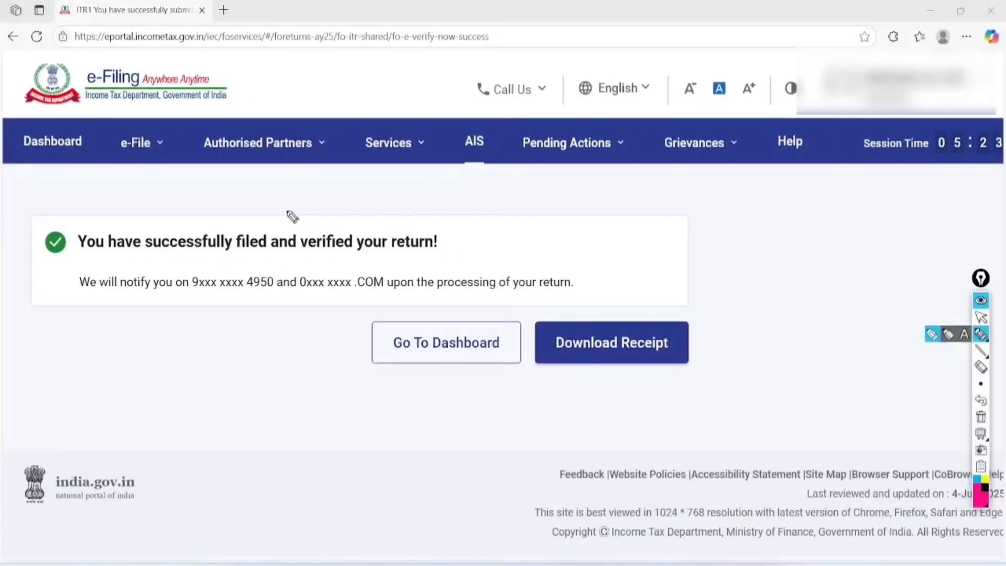
pyautogui.moveTo(290, 216)
pyautogui.mouseDown()
pyautogui.moveTo(225, 226)
pyautogui.moveTo(247, 208)
pyautogui.mouseUp()
pyautogui.moveTo(390, 203)
pyautogui.mouseDown()
pyautogui.moveTo(334, 198)
pyautogui.moveTo(368, 186)
pyautogui.moveTo(331, 186)
pyautogui.mouseUp()
pyautogui.moveTo(286, 275)
pyautogui.mouseDown()
pyautogui.moveTo(198, 313)
pyautogui.moveTo(247, 271)
pyautogui.moveTo(402, 269)
pyautogui.moveTo(356, 255)
pyautogui.mouseUp()
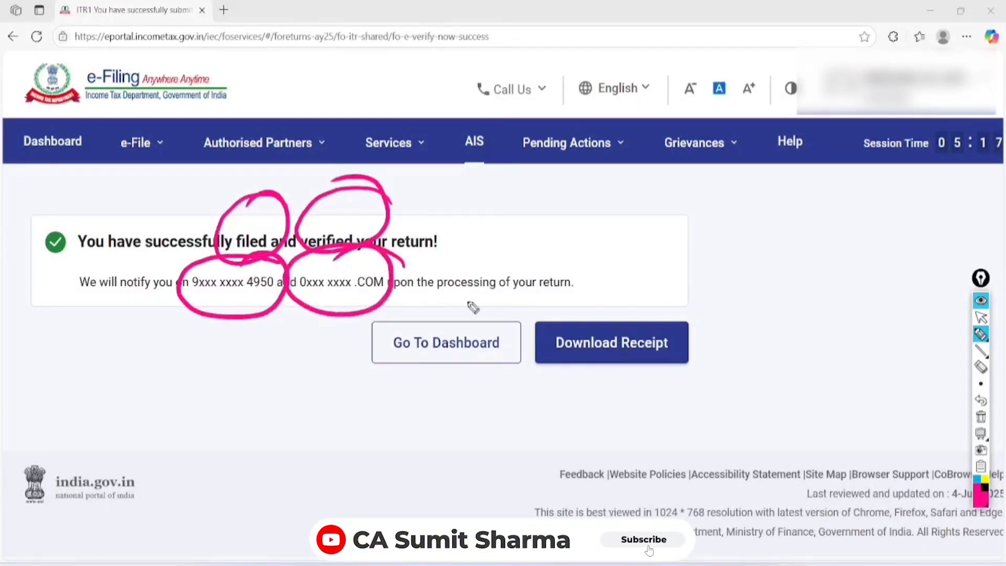
pyautogui.moveTo(410, 301); pyautogui.dragTo(584, 286)
pyautogui.moveTo(433, 316); pyautogui.dragTo(601, 294)
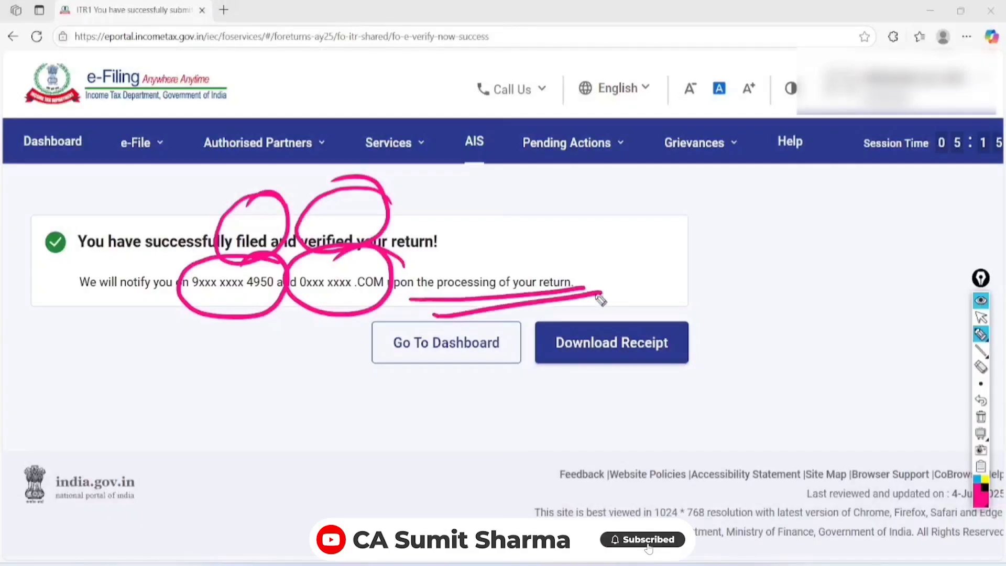
# Circle the notification wording, tick the Go To Dashboard option, circle Download Receipt, and clear all the marks
pyautogui.moveTo(150, 253)
pyautogui.mouseDown()
pyautogui.moveTo(149, 325)
pyautogui.moveTo(115, 255)
pyautogui.mouseUp()
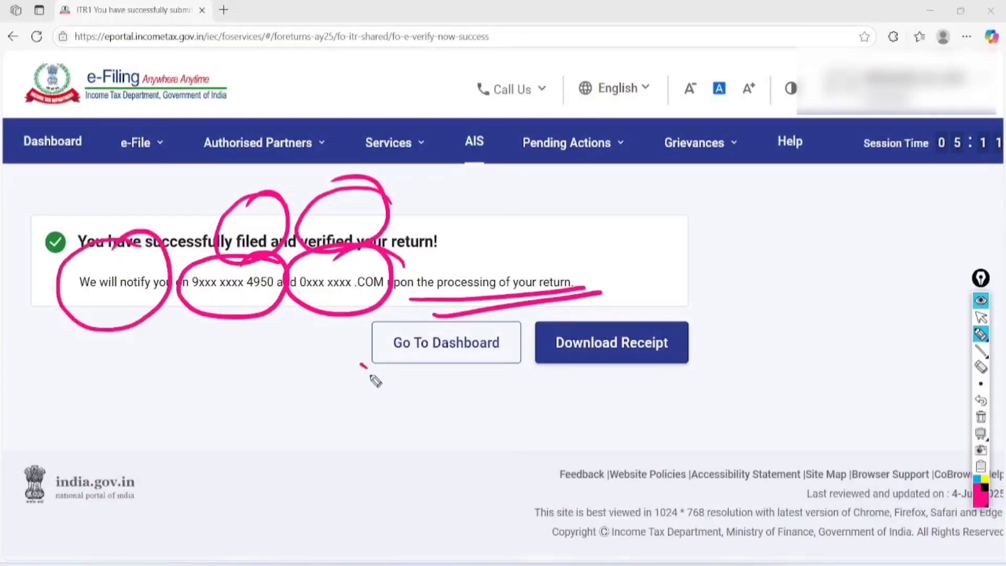
pyautogui.moveTo(362, 365); pyautogui.dragTo(496, 329)
pyautogui.moveTo(707, 303)
pyautogui.mouseDown()
pyautogui.moveTo(650, 278)
pyautogui.moveTo(728, 309)
pyautogui.mouseUp()
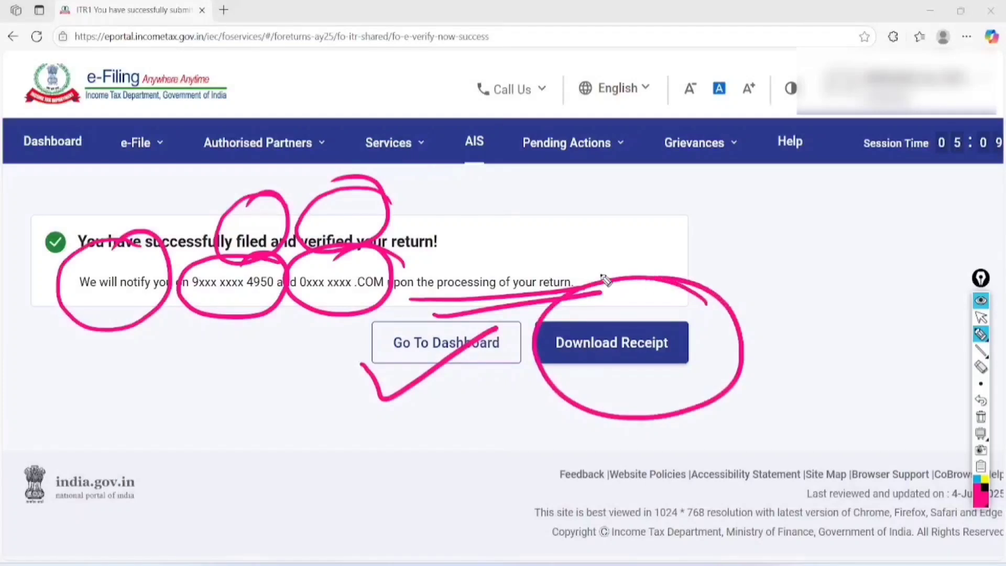
pyautogui.click(981, 417)
pyautogui.click(980, 317)
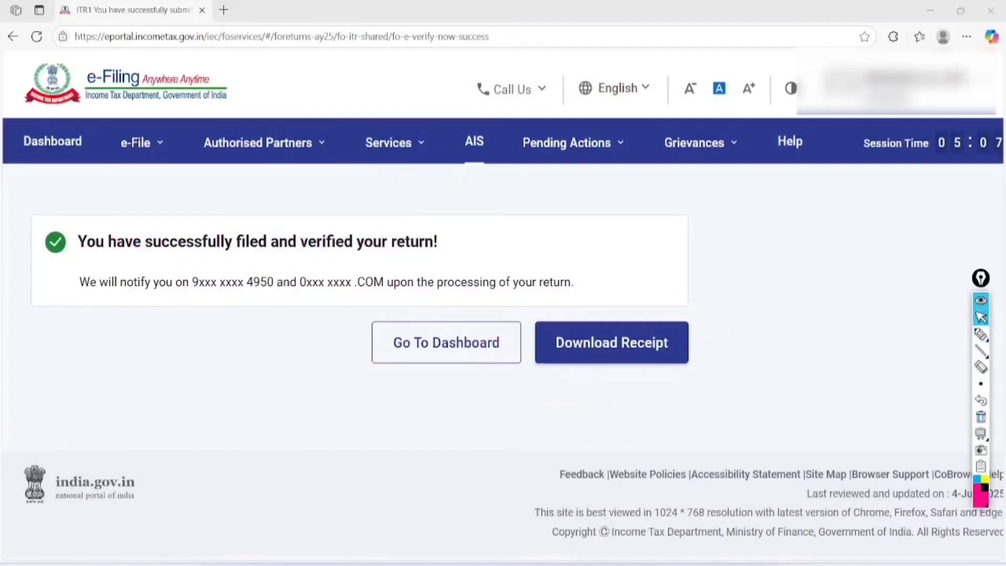
# Download the filing receipt and open the acknowledgement PDF at its header and taxpayer details
pyautogui.click(611, 342)
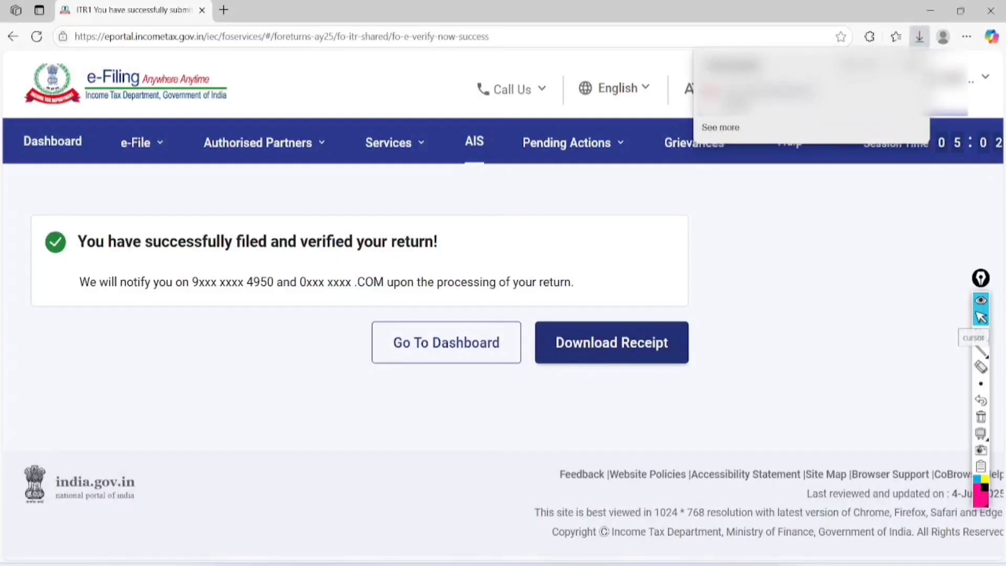
pyautogui.click(737, 107)
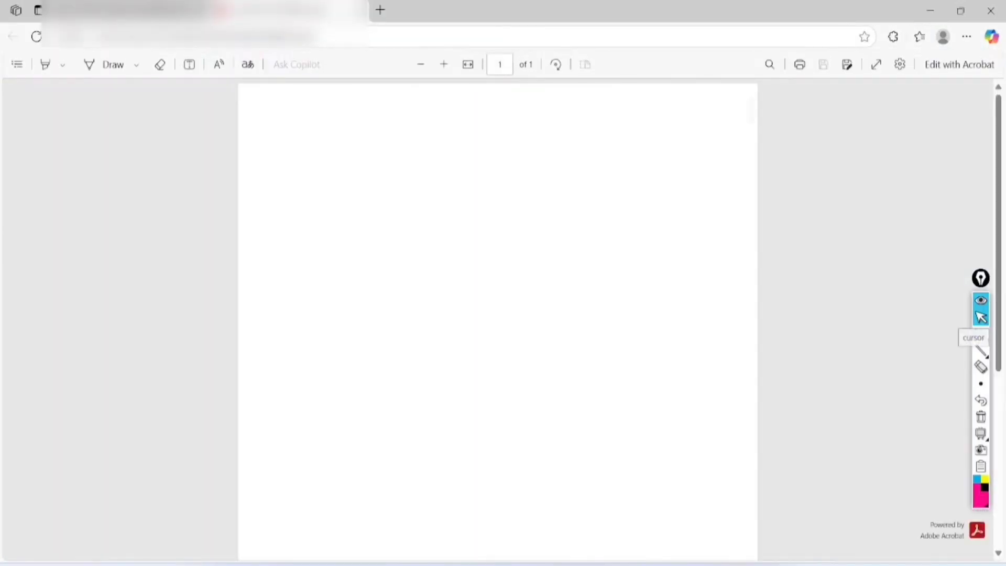
pyautogui.scroll(2, 497, 274)
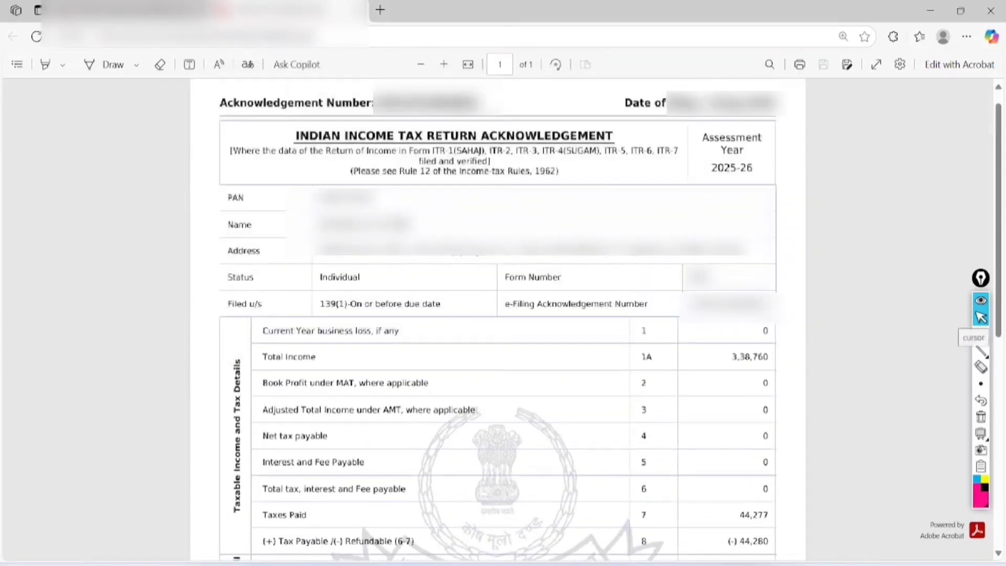
# Circle the Assessment Year, Total Income and Taxes Paid with refundable amounts, add a mark beside the taxpayer details, and clear the marks
pyautogui.click(981, 334)
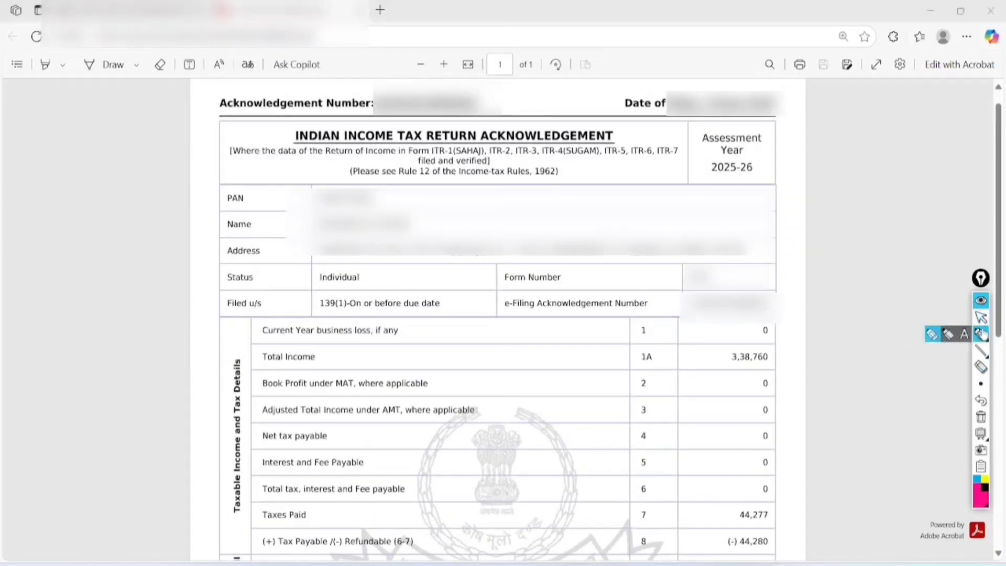
pyautogui.moveTo(778, 84)
pyautogui.mouseDown()
pyautogui.moveTo(754, 90)
pyautogui.moveTo(723, 209)
pyautogui.moveTo(663, 115)
pyautogui.moveTo(697, 85)
pyautogui.mouseUp()
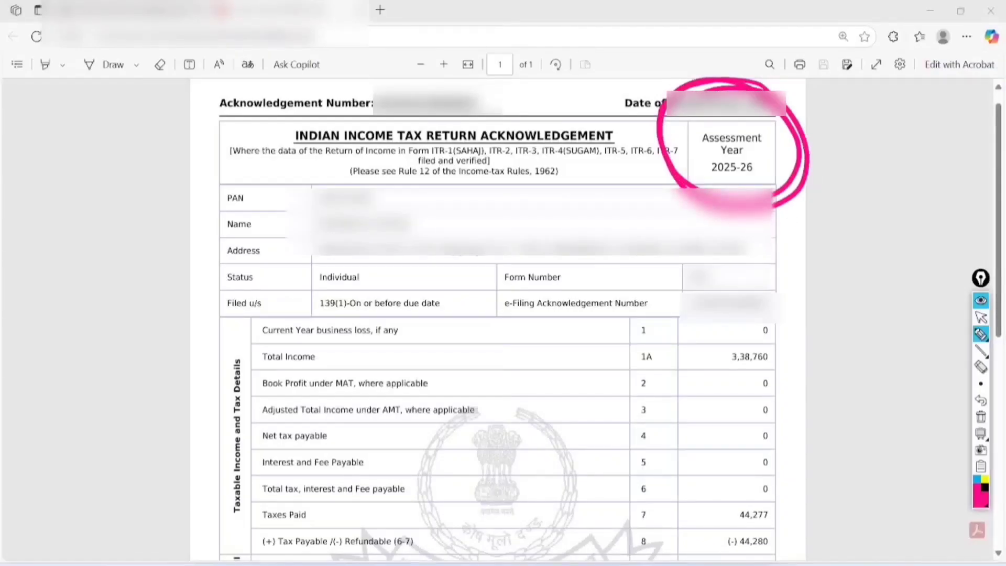
pyautogui.moveTo(784, 303)
pyautogui.mouseDown()
pyautogui.moveTo(705, 359)
pyautogui.moveTo(725, 290)
pyautogui.mouseUp()
pyautogui.moveTo(780, 479)
pyautogui.mouseDown()
pyautogui.moveTo(709, 476)
pyautogui.moveTo(752, 460)
pyautogui.mouseUp()
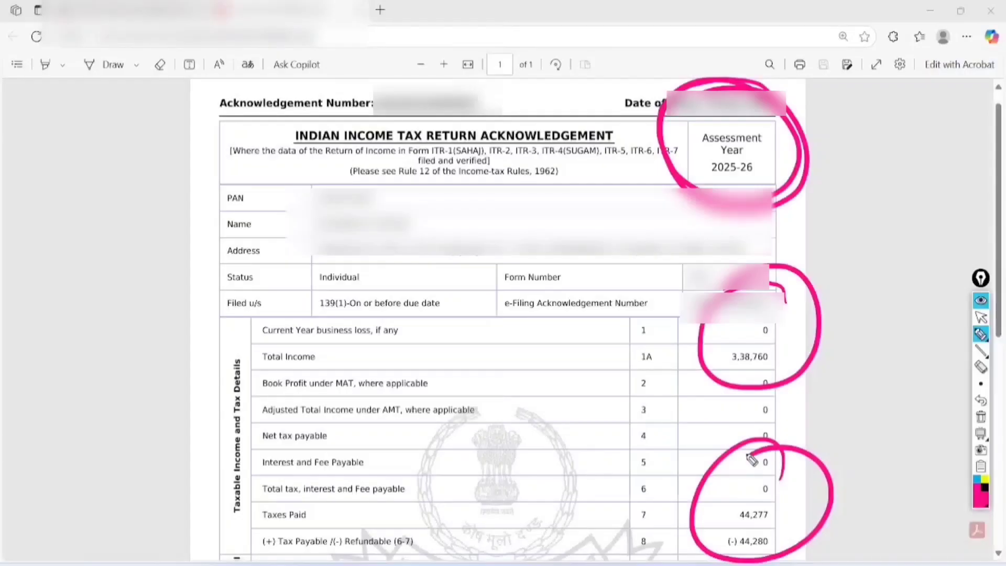
pyautogui.moveTo(84, 246)
pyautogui.mouseDown()
pyautogui.moveTo(116, 218)
pyautogui.moveTo(119, 175)
pyautogui.moveTo(153, 202)
pyautogui.moveTo(135, 231)
pyautogui.moveTo(175, 202)
pyautogui.moveTo(151, 314)
pyautogui.moveTo(199, 293)
pyautogui.moveTo(227, 254)
pyautogui.moveTo(217, 279)
pyautogui.mouseUp()
pyautogui.click(981, 416)
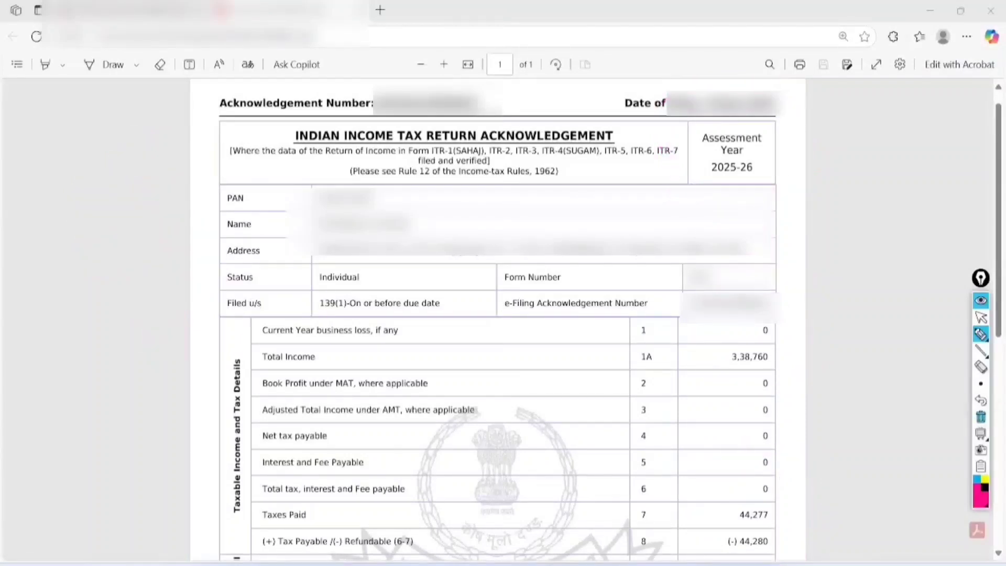
# Handwrite the contact phone number in the blank margin beside the acknowledgement, double-underline it and circle it
pyautogui.moveTo(33, 159)
pyautogui.mouseDown()
pyautogui.moveTo(77, 164)
pyautogui.moveTo(101, 117)
pyautogui.moveTo(118, 152)
pyautogui.mouseUp()
pyautogui.moveTo(139, 103); pyautogui.dragTo(137, 111)
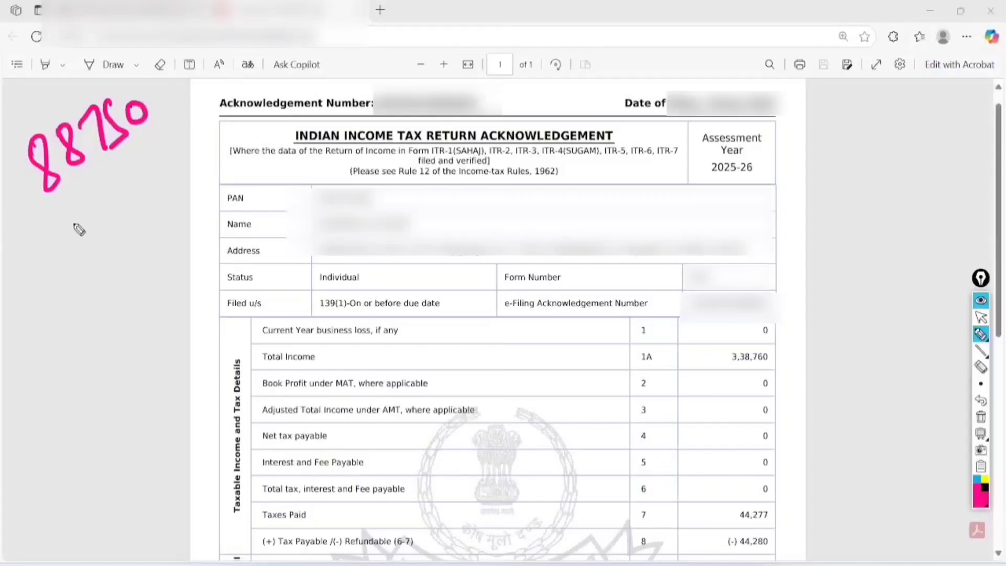
pyautogui.moveTo(55, 201)
pyautogui.mouseDown()
pyautogui.moveTo(87, 220)
pyautogui.moveTo(117, 211)
pyautogui.moveTo(164, 158)
pyautogui.moveTo(169, 132)
pyautogui.mouseUp()
pyautogui.moveTo(80, 254)
pyautogui.mouseDown()
pyautogui.moveTo(186, 166)
pyautogui.moveTo(192, 180)
pyautogui.mouseUp()
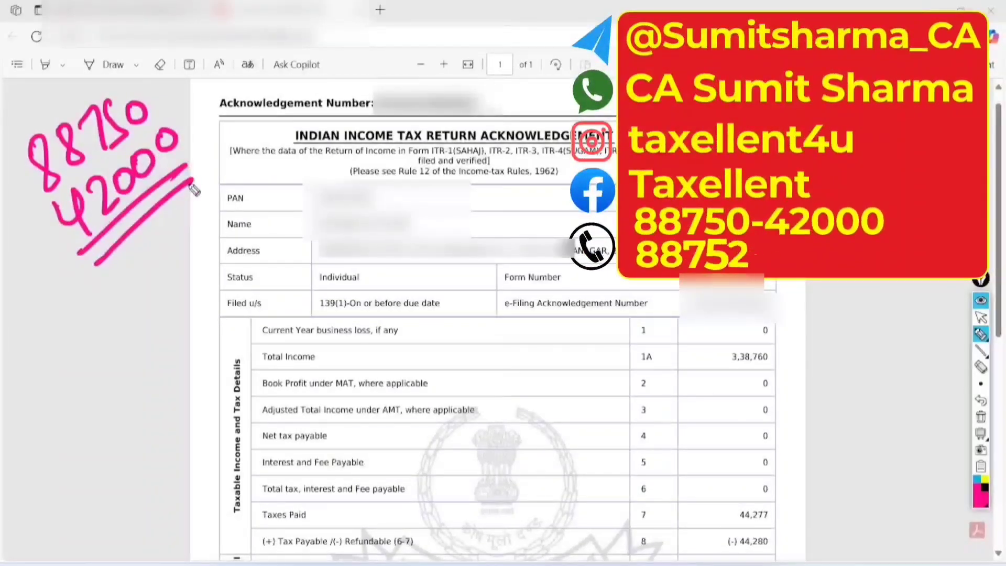
pyautogui.moveTo(133, 59)
pyautogui.mouseDown()
pyautogui.moveTo(68, 59)
pyautogui.moveTo(234, 153)
pyautogui.moveTo(114, 55)
pyautogui.mouseUp()
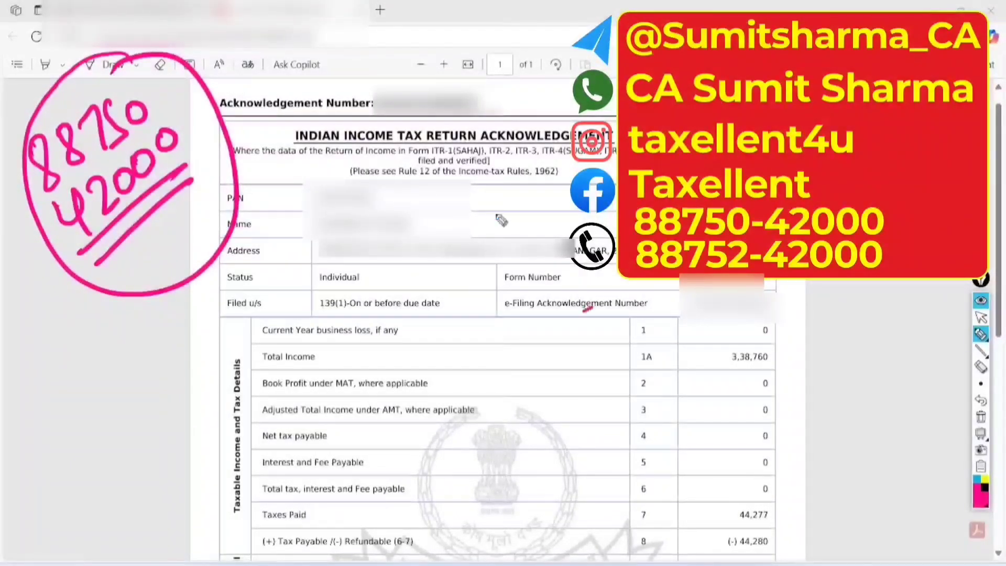
# Handwrite the word Like over the acknowledgement, double-underline it, and clear all the marks
pyautogui.moveTo(487, 178)
pyautogui.mouseDown()
pyautogui.moveTo(490, 224)
pyautogui.moveTo(527, 183)
pyautogui.moveTo(550, 190)
pyautogui.moveTo(571, 175)
pyautogui.mouseUp()
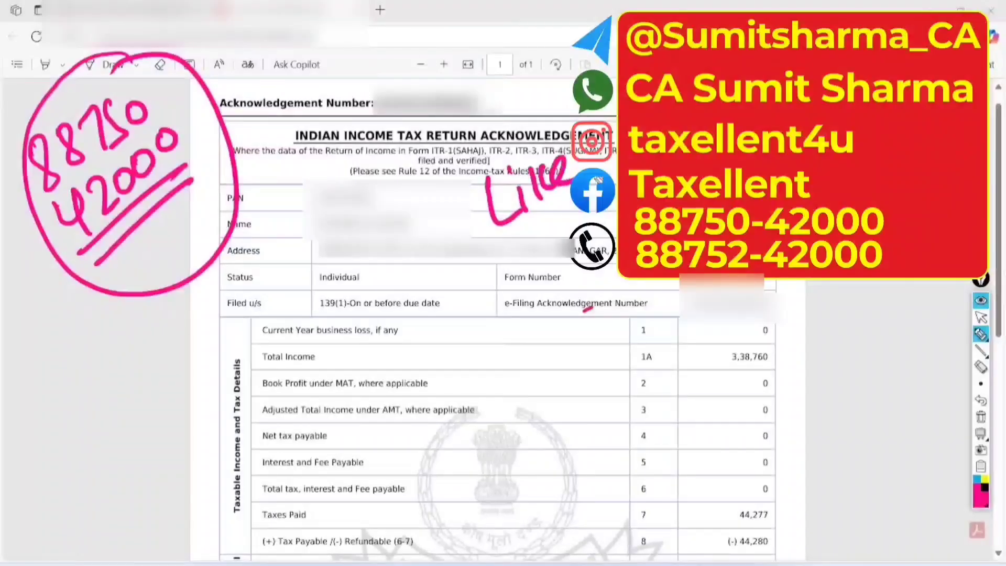
pyautogui.moveTo(512, 230); pyautogui.dragTo(592, 203)
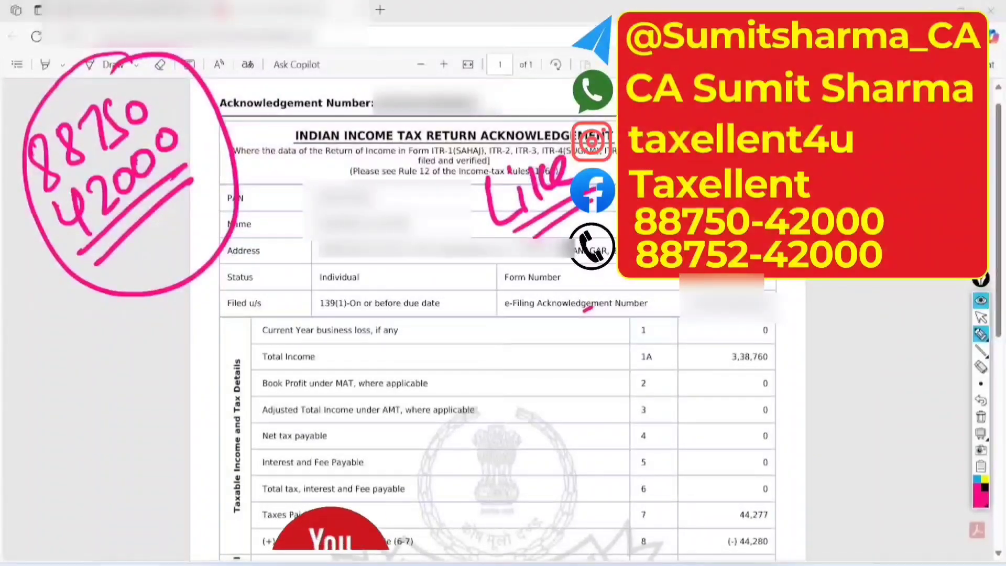
pyautogui.click(980, 418)
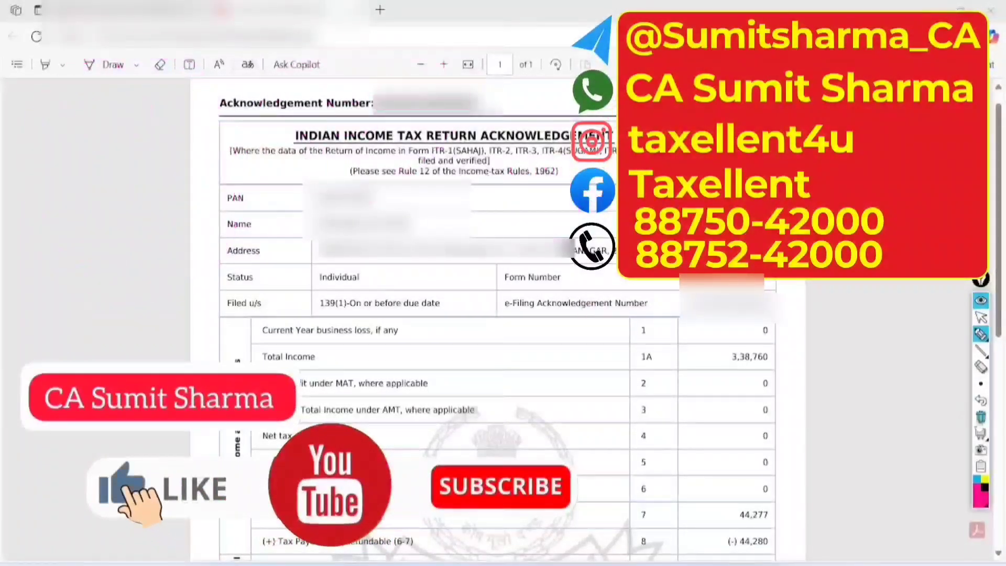